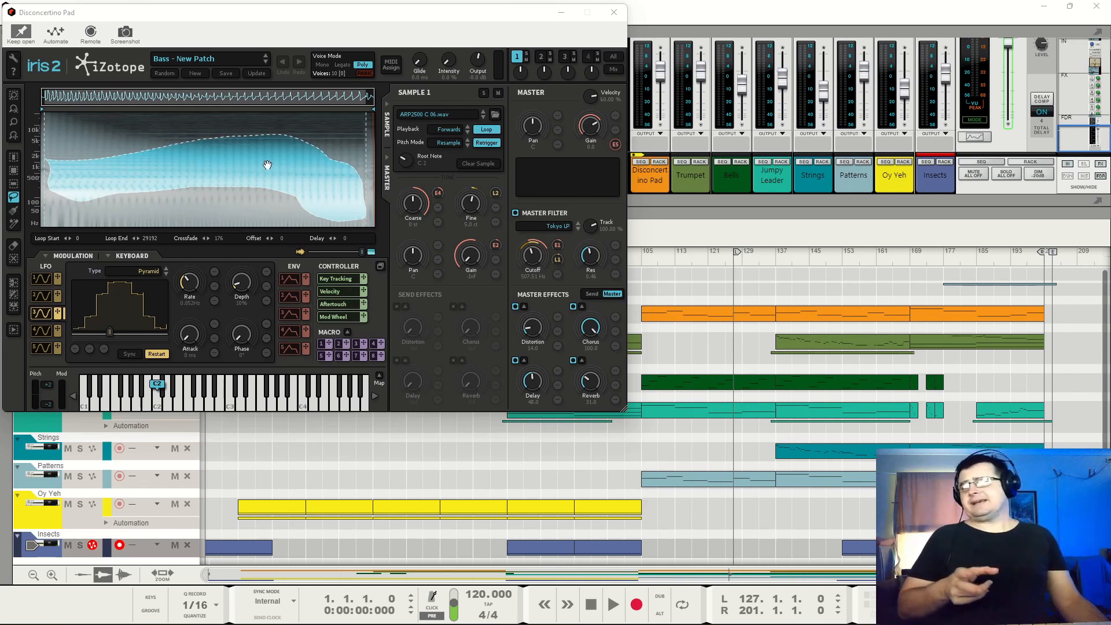
# Step: Show all four sample slots together and return to the Sample 1 view
pyautogui.click(615, 57)
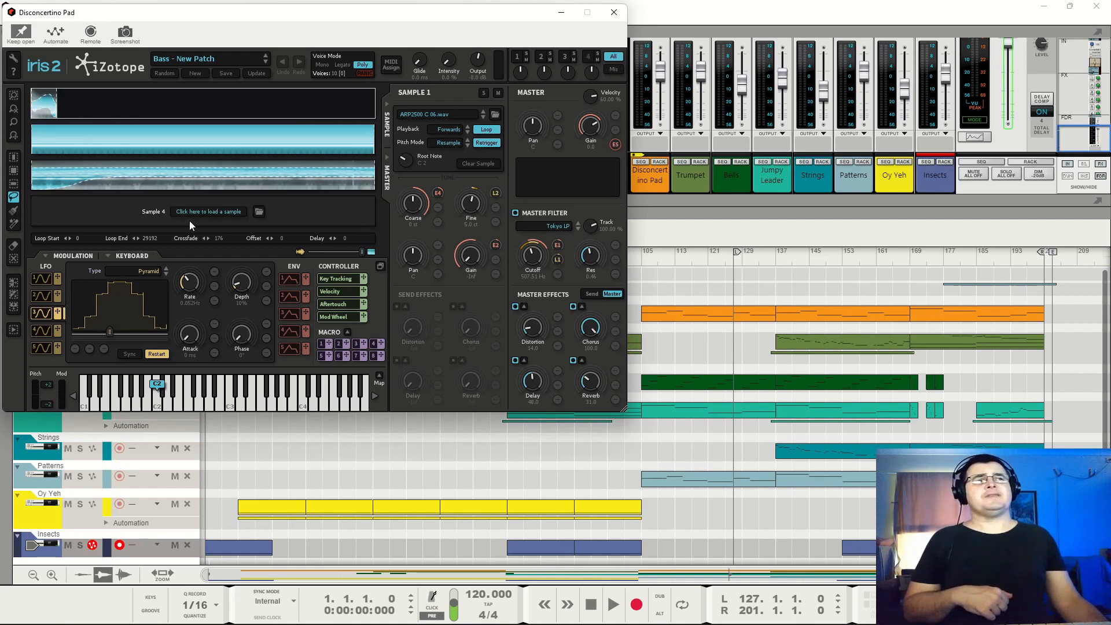
pyautogui.click(517, 56)
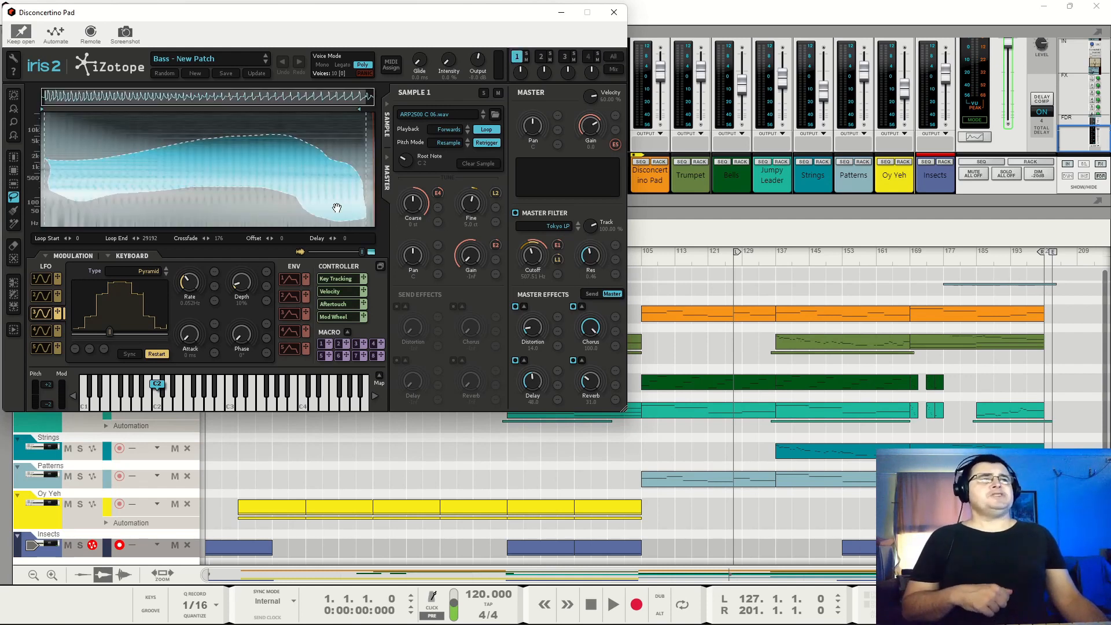
# Step: Inspect Sample 1 as a waveform at different zoom levels and restore its full spectrogram display
pyautogui.click(299, 252)
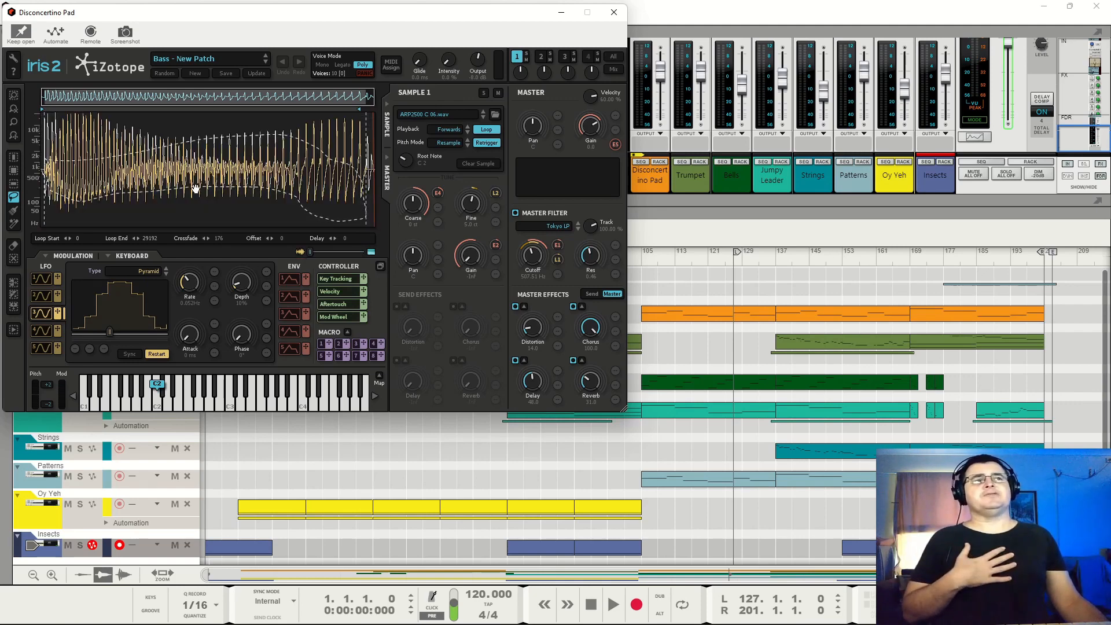
pyautogui.scroll(5, 196, 188)
pyautogui.scroll(-4, 203, 196)
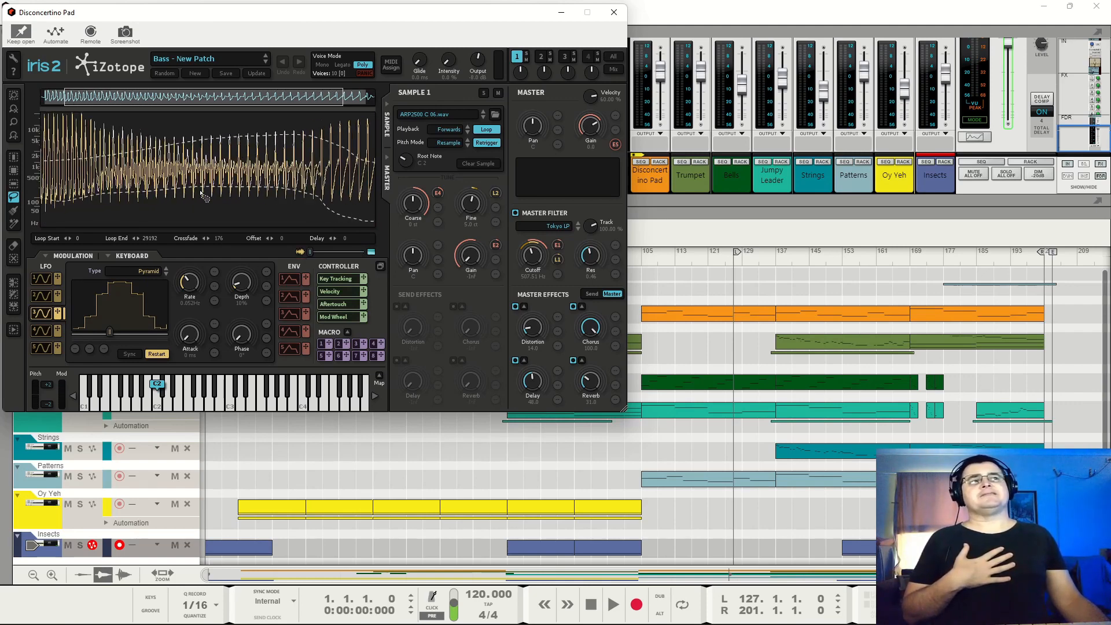
pyautogui.scroll(6, 204, 196)
pyautogui.scroll(-5, 211, 202)
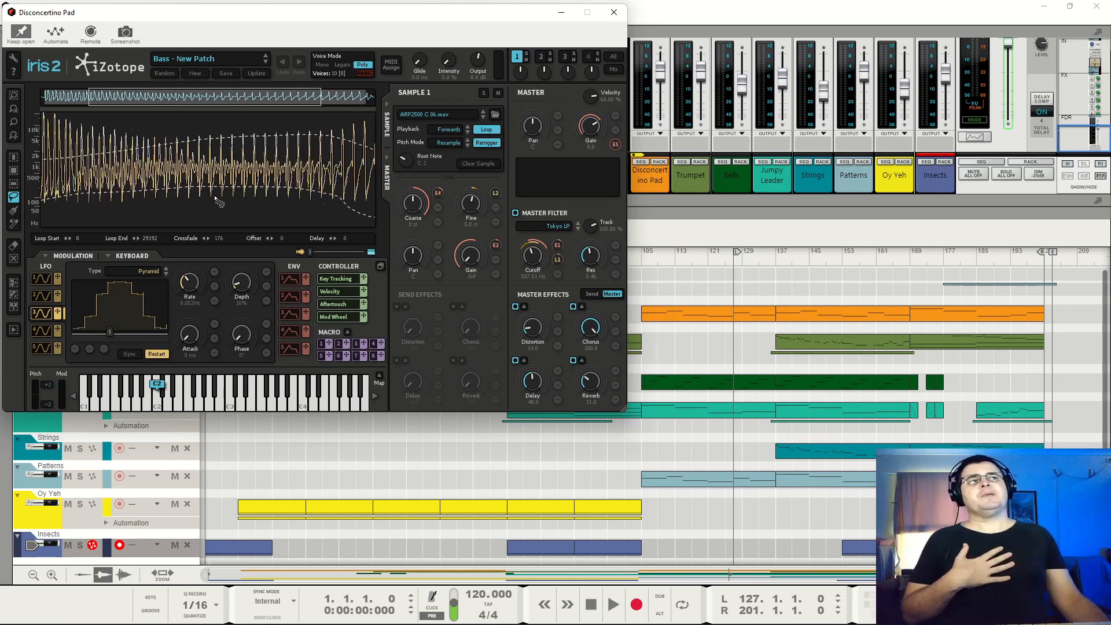
pyautogui.scroll(-2, 219, 200)
pyautogui.click(371, 251)
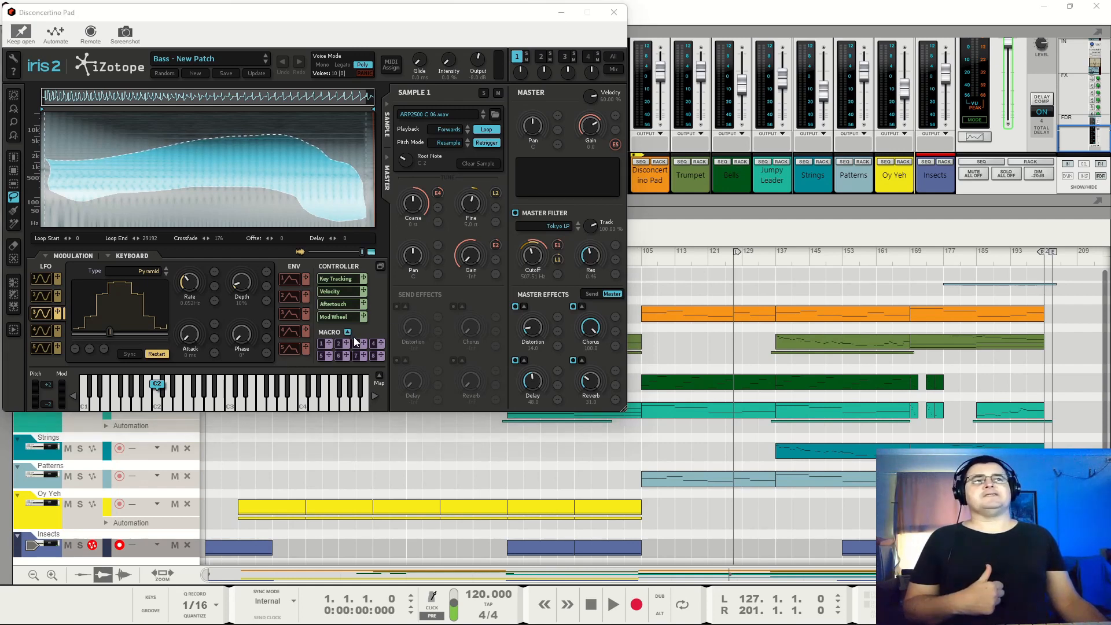
# Step: Look at the eight macro controls in their own window and close the Disconcertino Pad instrument editor
pyautogui.click(347, 332)
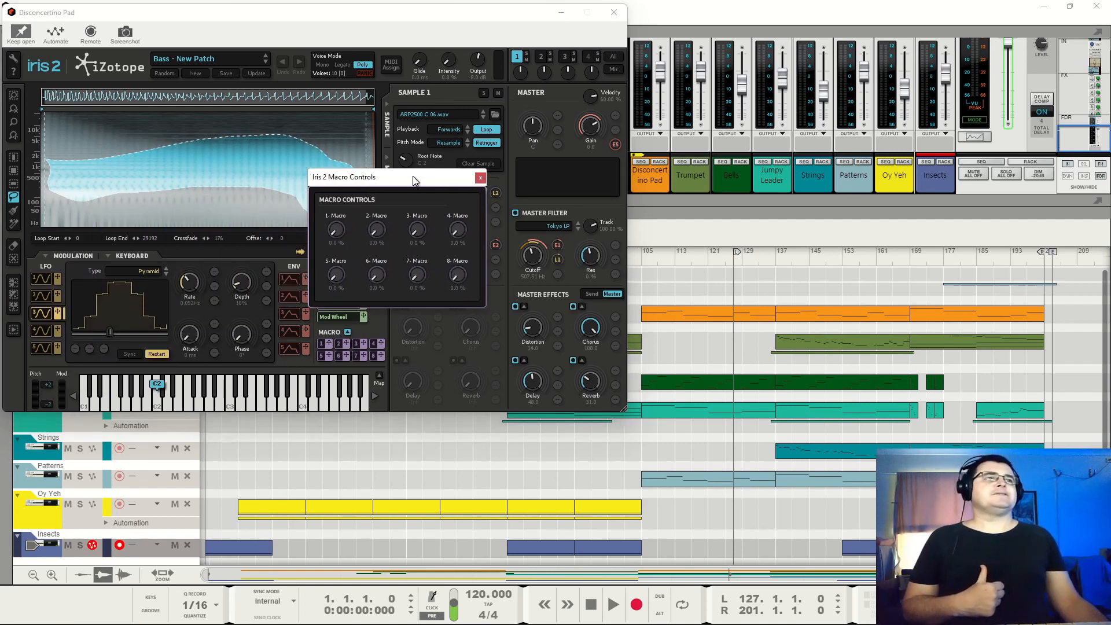
pyautogui.click(481, 178)
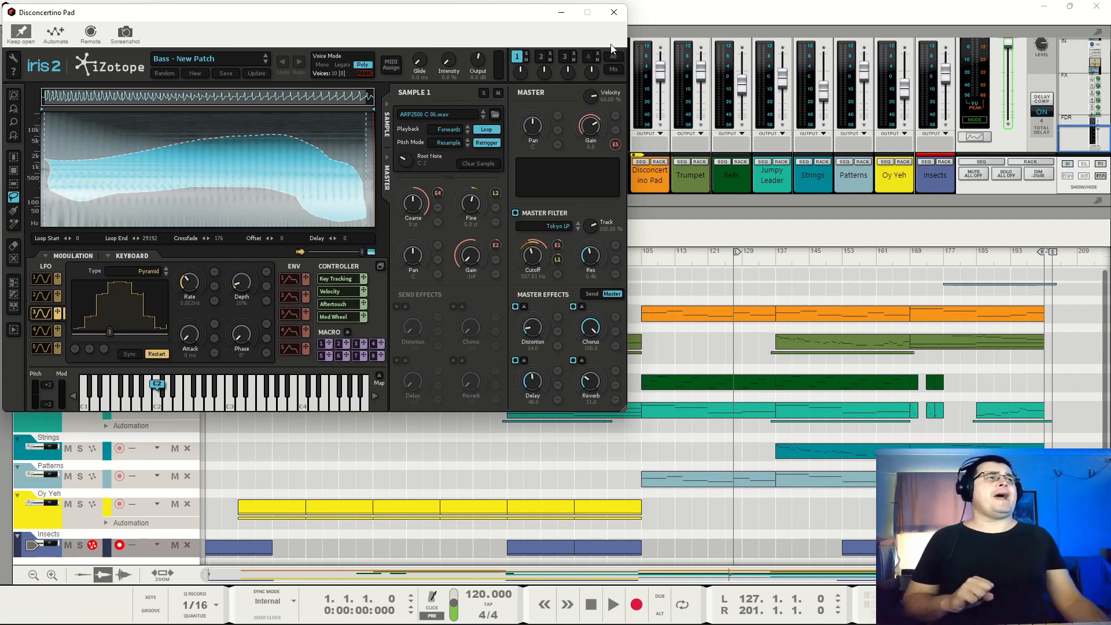
pyautogui.click(615, 13)
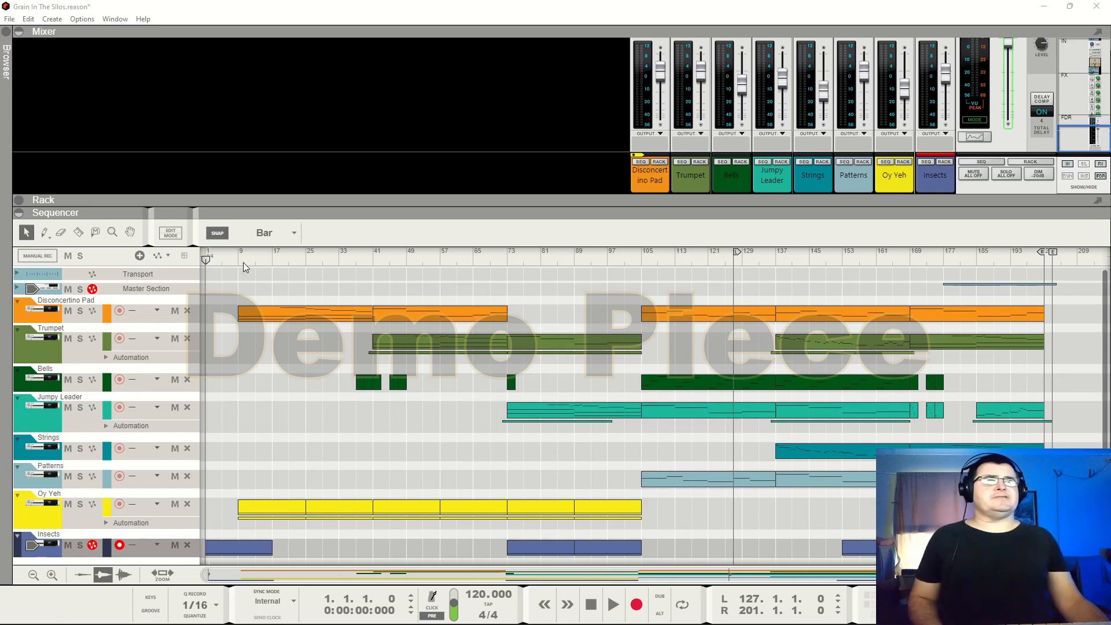
# Step: Play the demo song from the beginning, skipping ahead to successive sections of the arrangement, and stop playback
pyautogui.press('space')
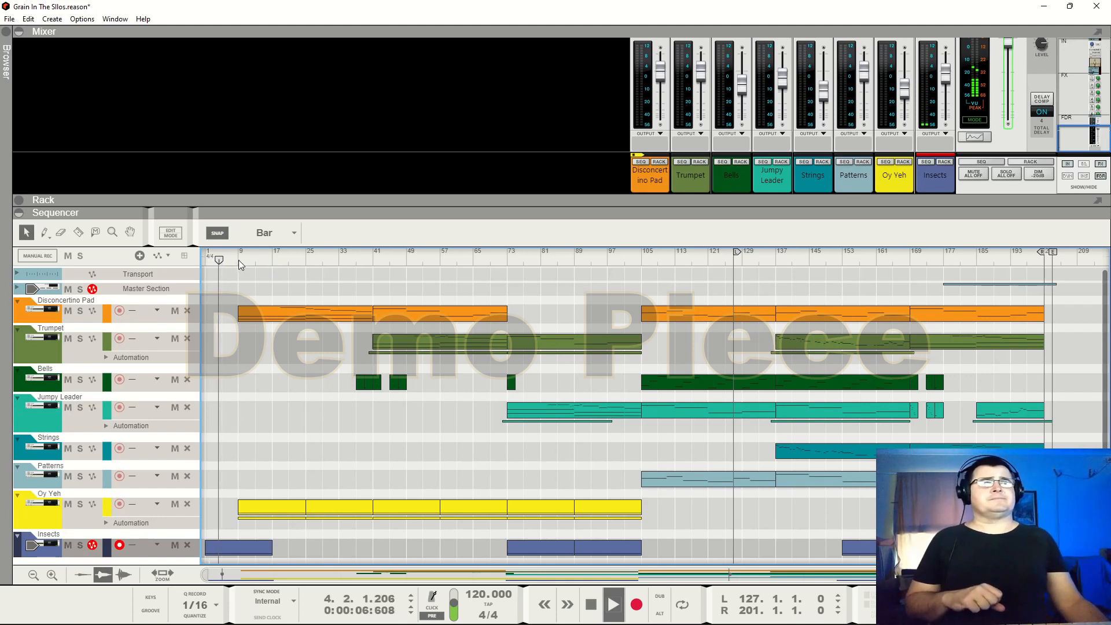
pyautogui.click(240, 260)
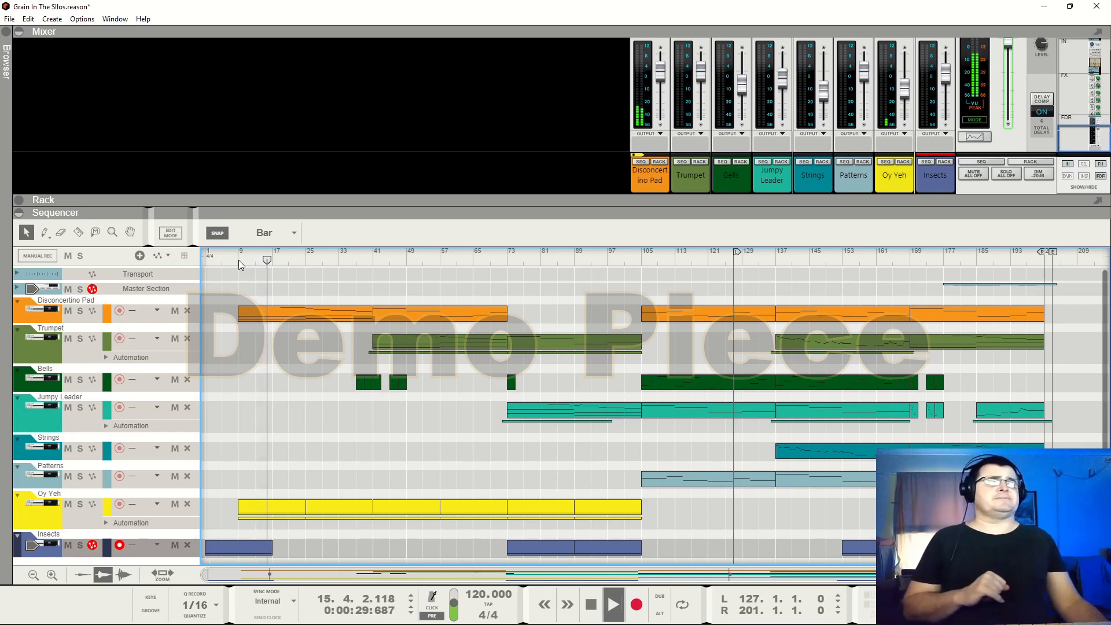
pyautogui.click(307, 261)
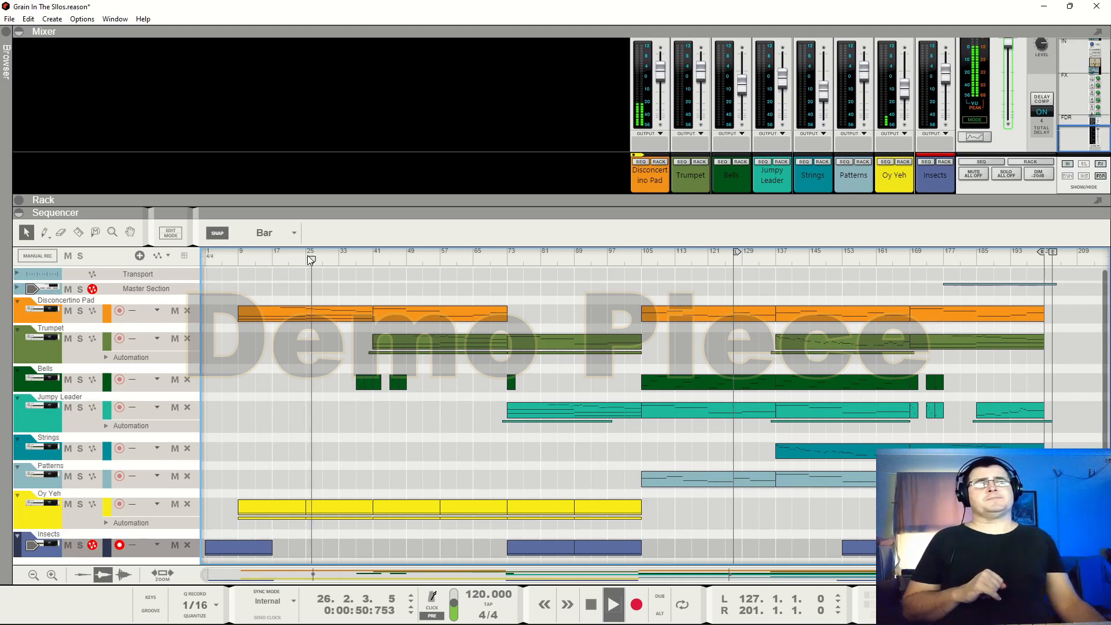
pyautogui.click(357, 260)
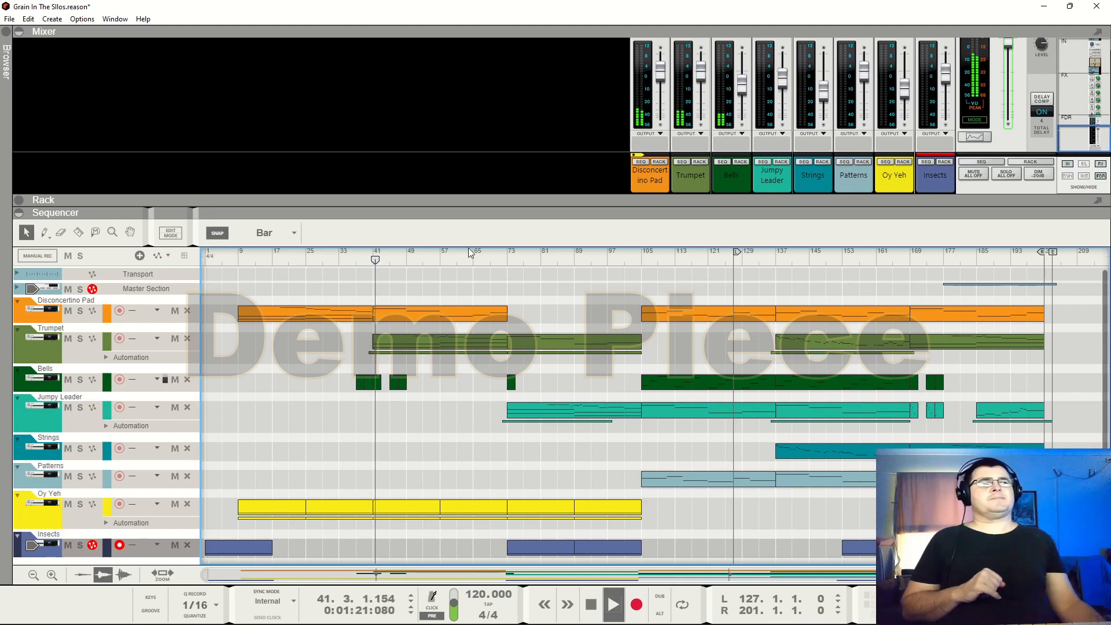
pyautogui.click(436, 257)
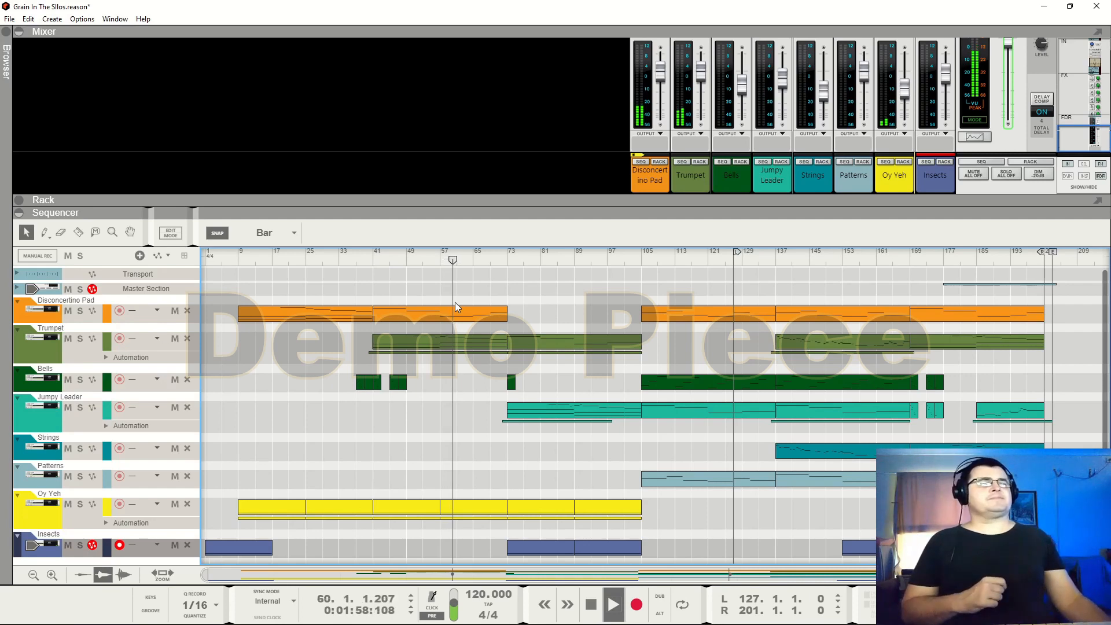
pyautogui.click(571, 259)
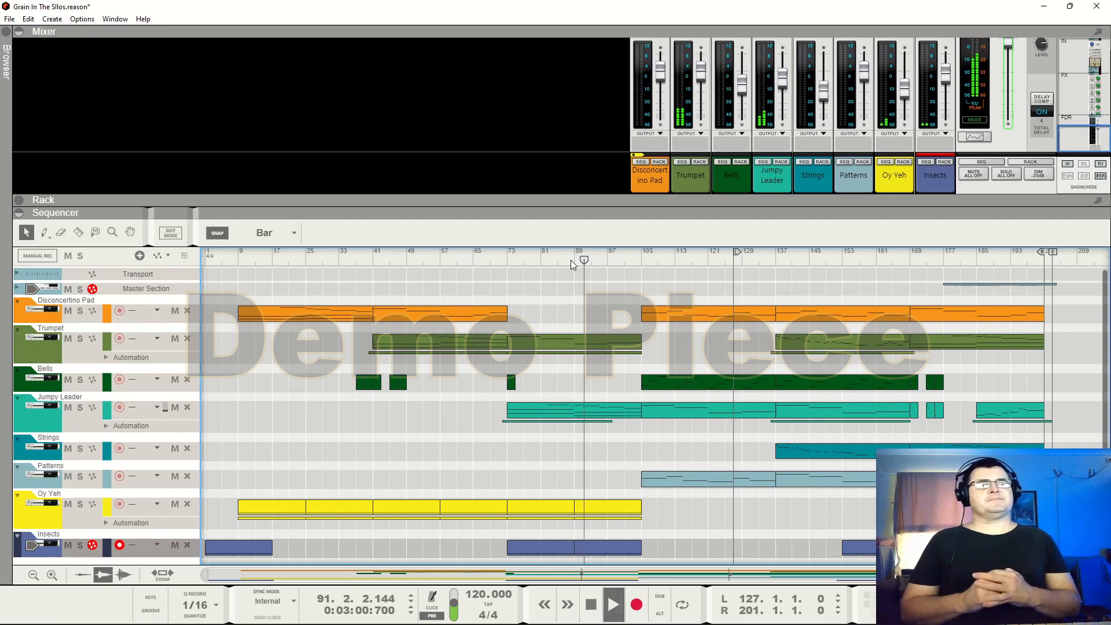
pyautogui.click(769, 261)
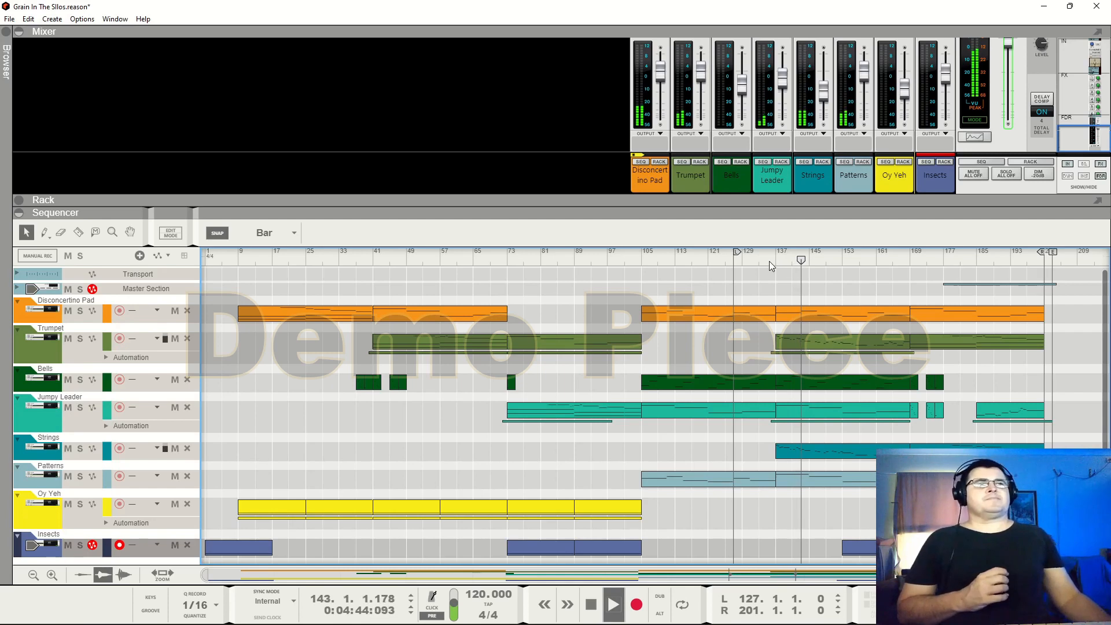
pyautogui.click(591, 606)
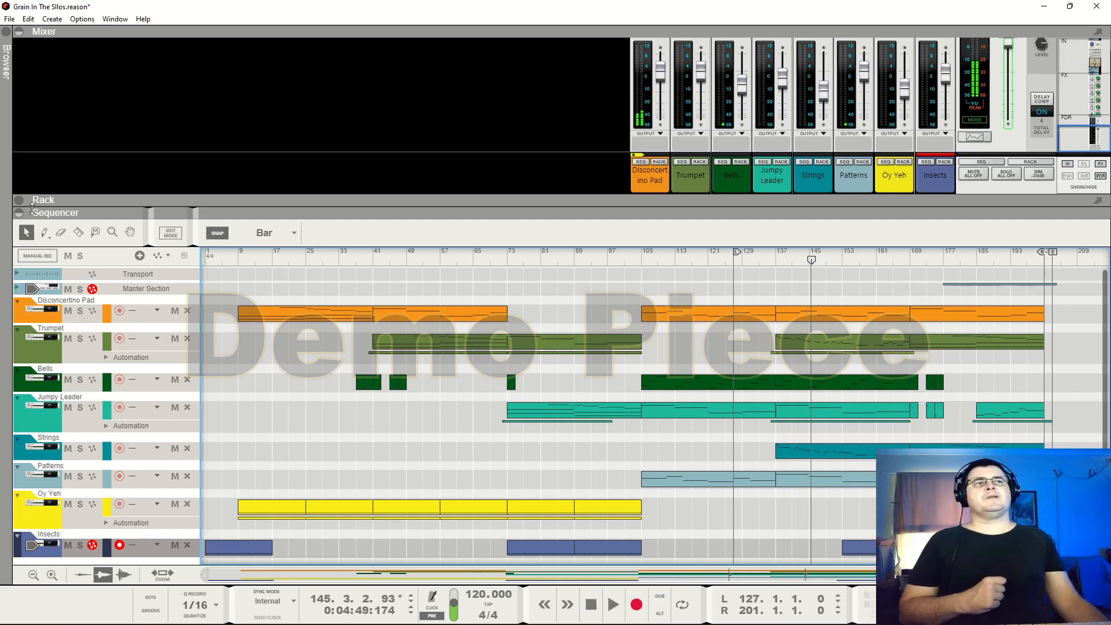
# Step: Show the Iris 2 instruments in the rack, and select the Bells instrument for live playing followed by its Echobode effect
pyautogui.click(20, 200)
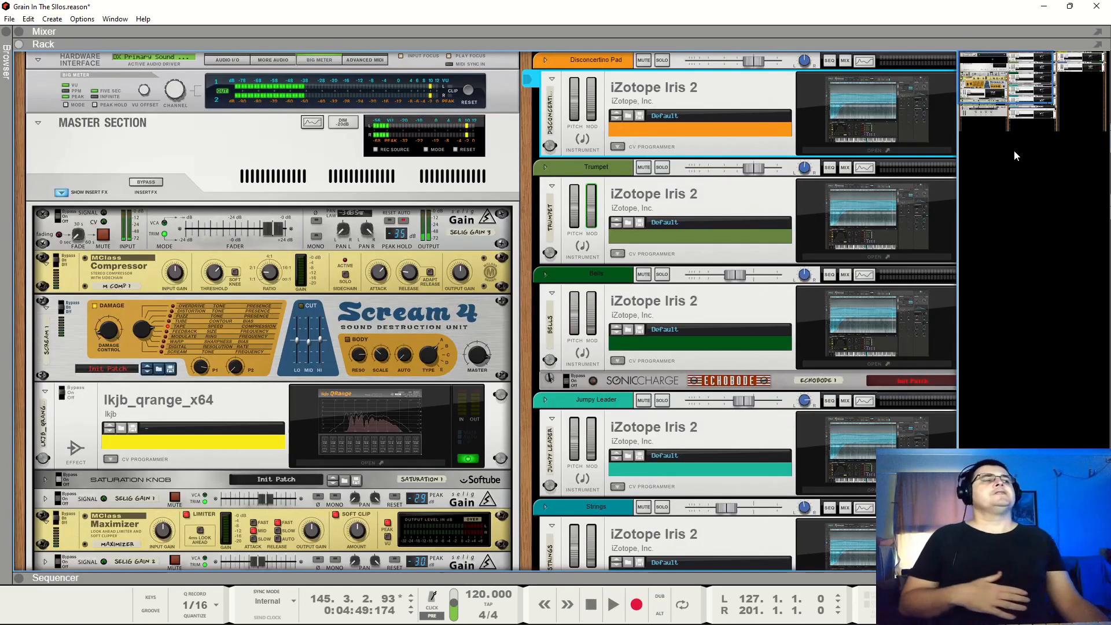
pyautogui.moveTo(1016, 87); pyautogui.dragTo(1057, 82)
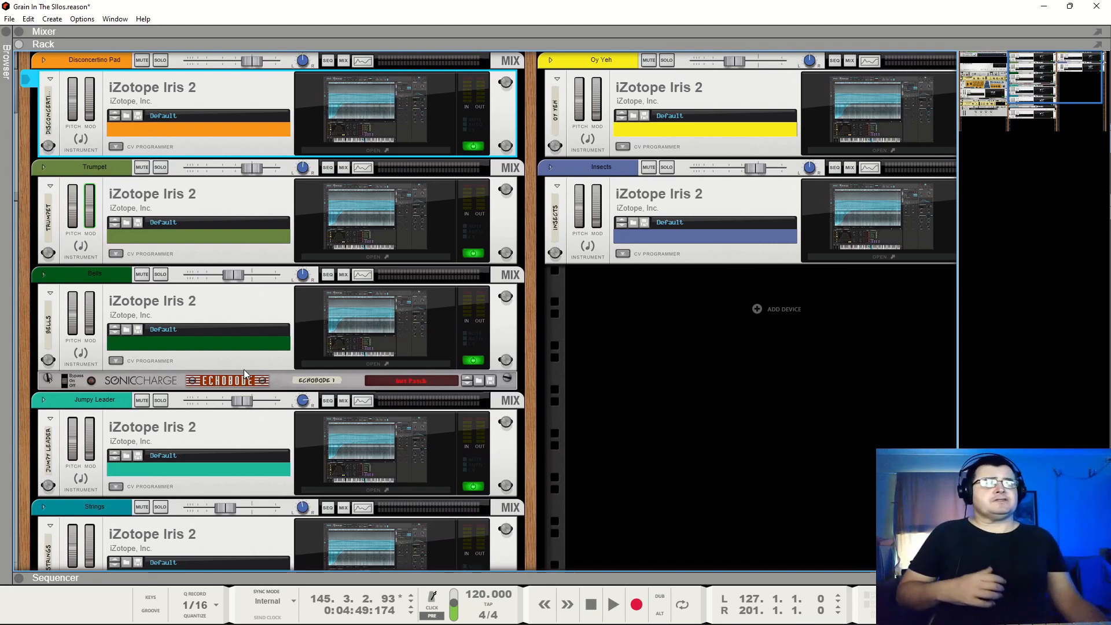
pyautogui.click(54, 304)
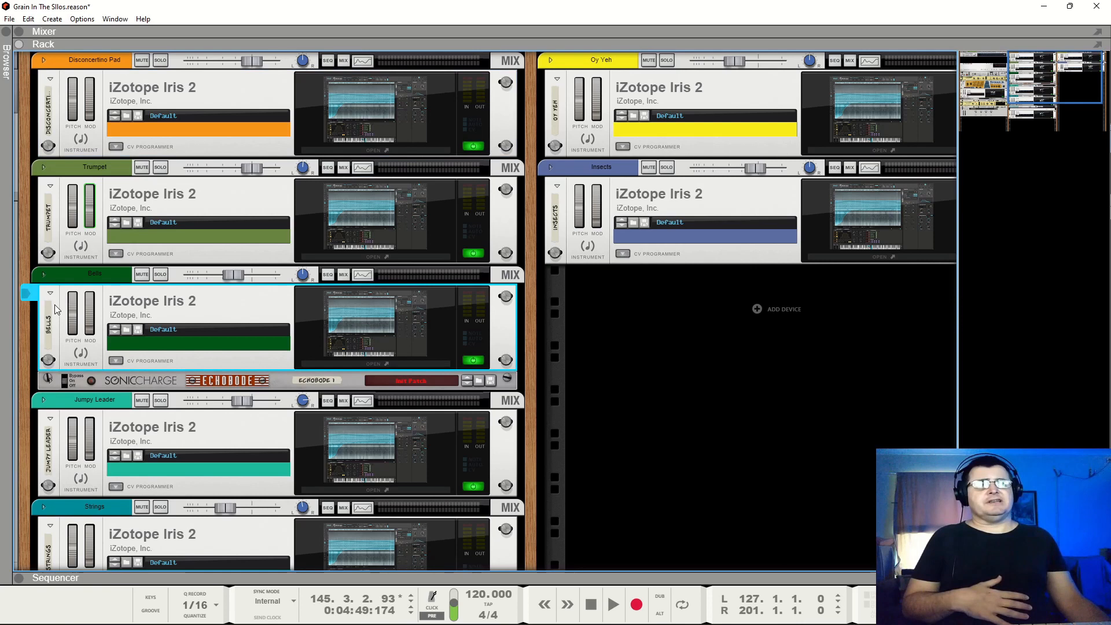
pyautogui.click(25, 294)
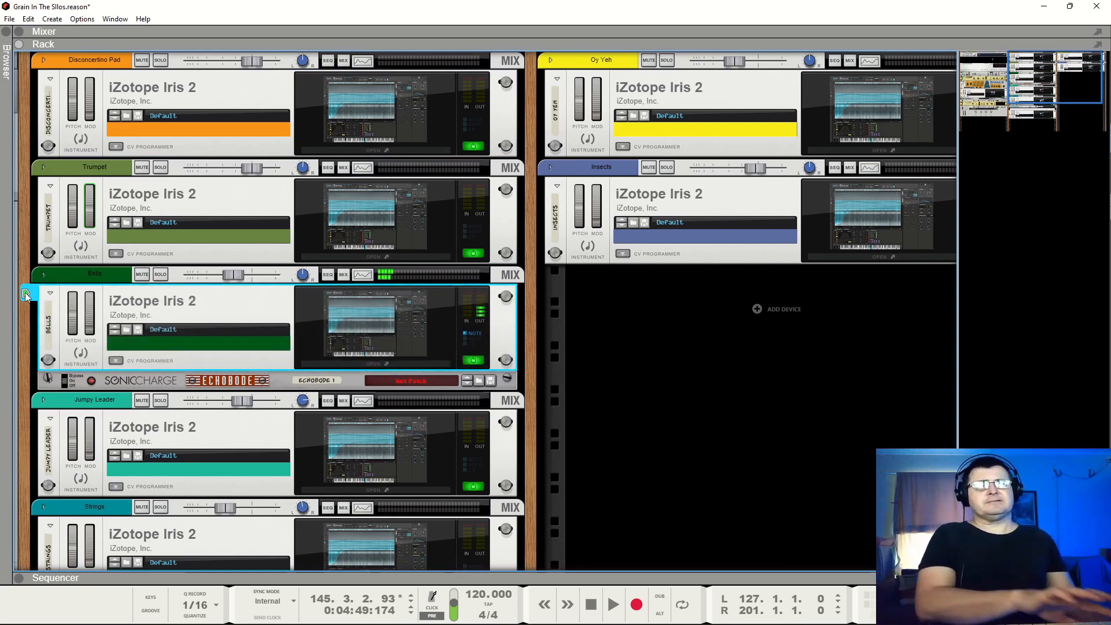
pyautogui.click(60, 386)
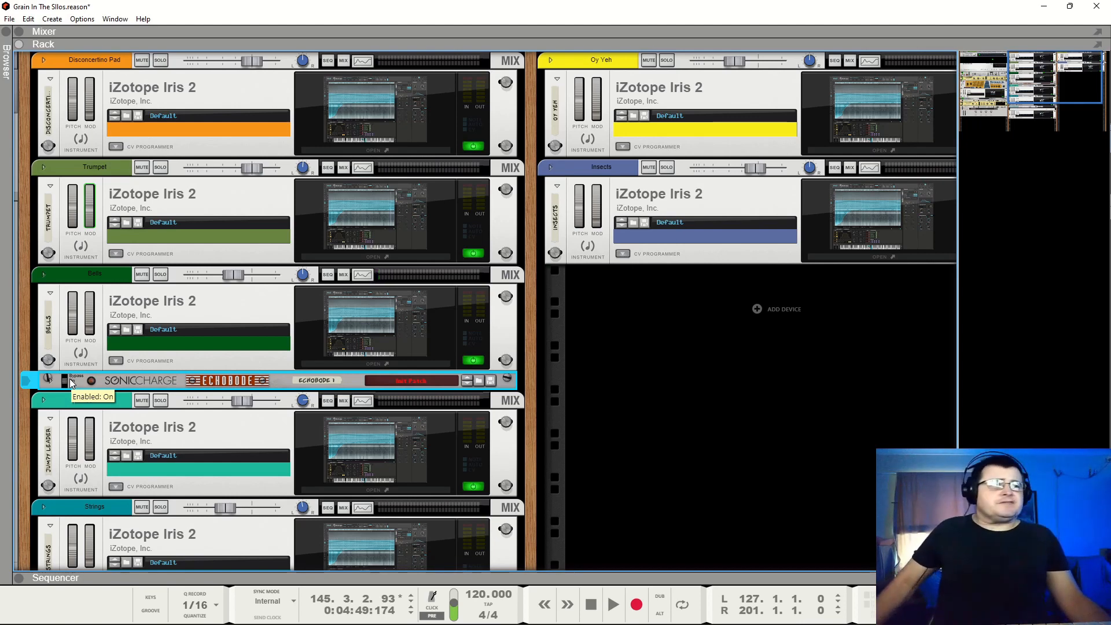
# Step: Review the master section's insert effects in the rack and close the demo song
pyautogui.moveTo(1041, 70); pyautogui.dragTo(993, 49)
pyautogui.scroll(-5, 409, 303)
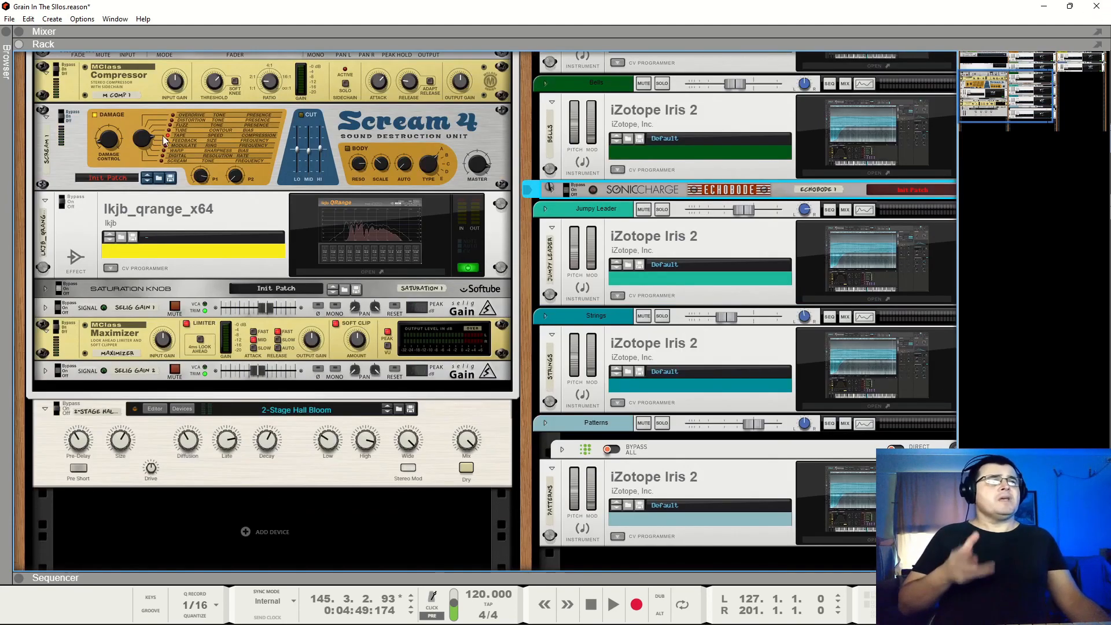
pyautogui.click(1093, 10)
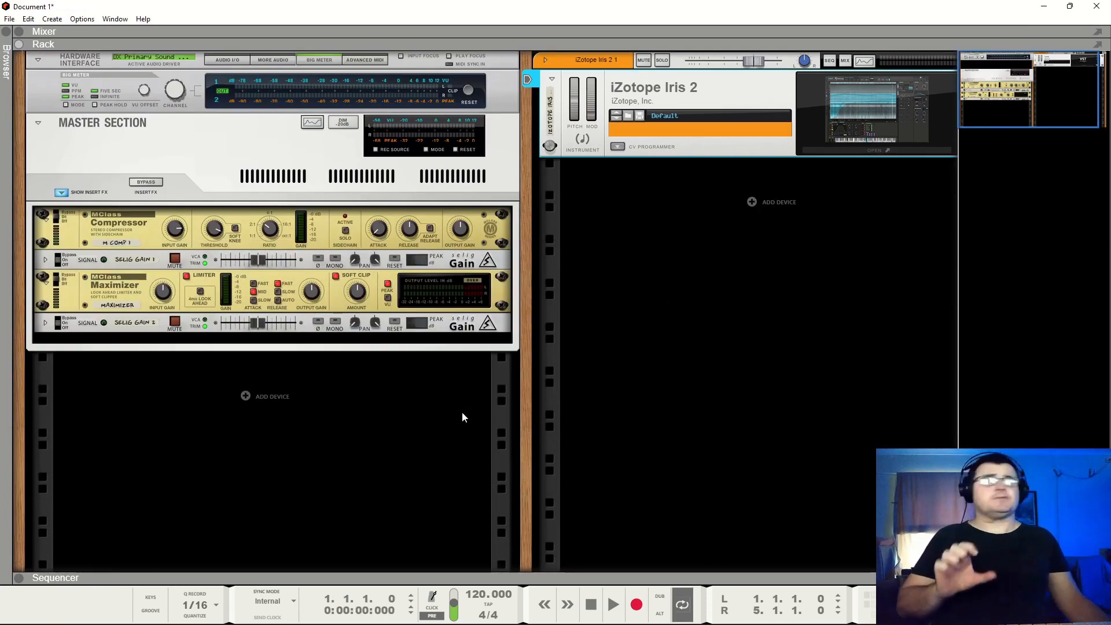
# Step: Open the Iris 2 editor from the rack and display Sample 1 with the full spectrogram view
pyautogui.click(861, 117)
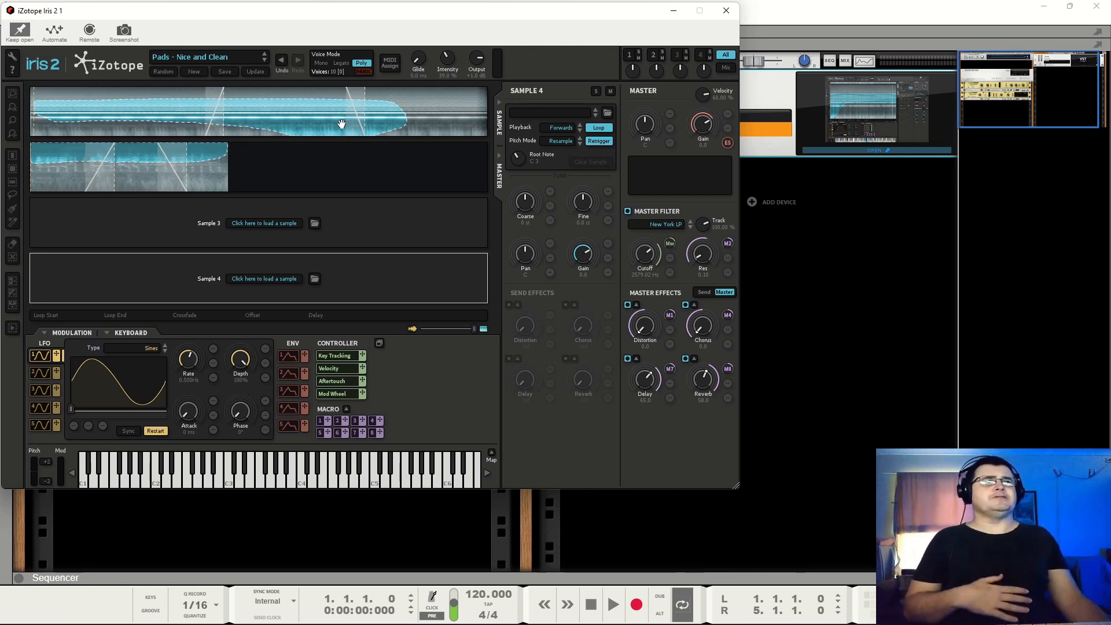
pyautogui.click(629, 55)
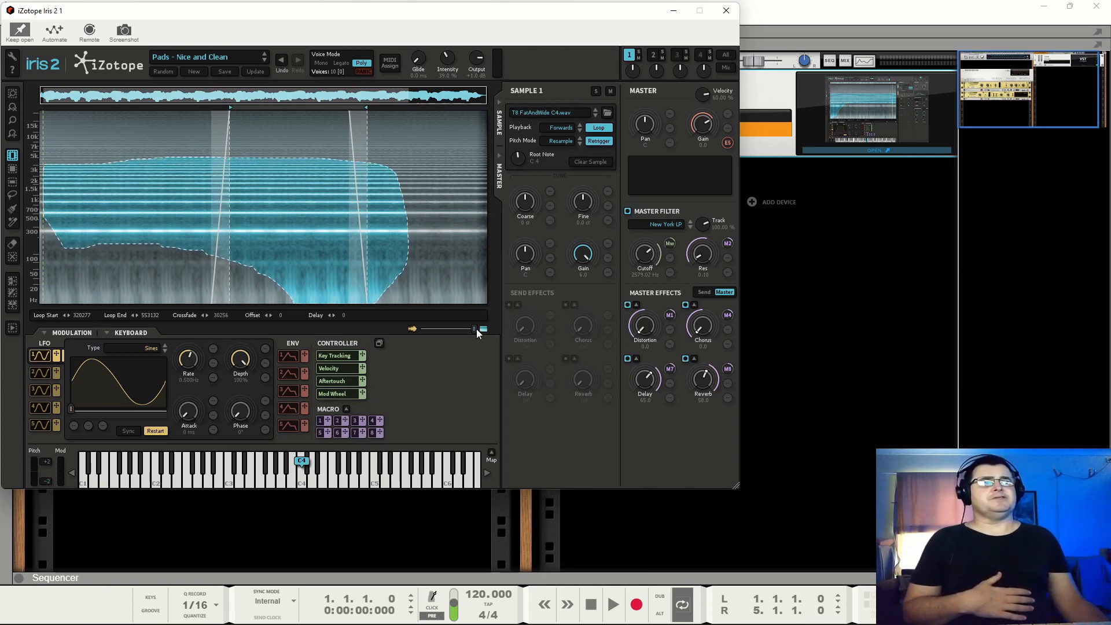
pyautogui.moveTo(476, 329); pyautogui.dragTo(498, 341)
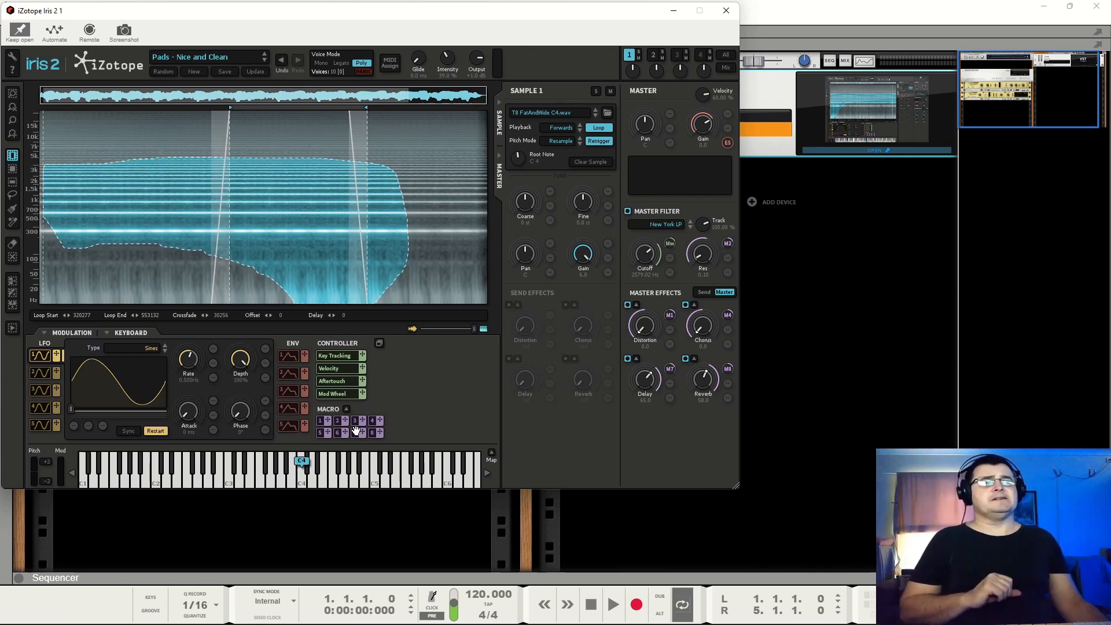
# Step: View the Nice and Clean patch's macro controls in a separate window moved off the spectrogram, and close that window
pyautogui.click(347, 410)
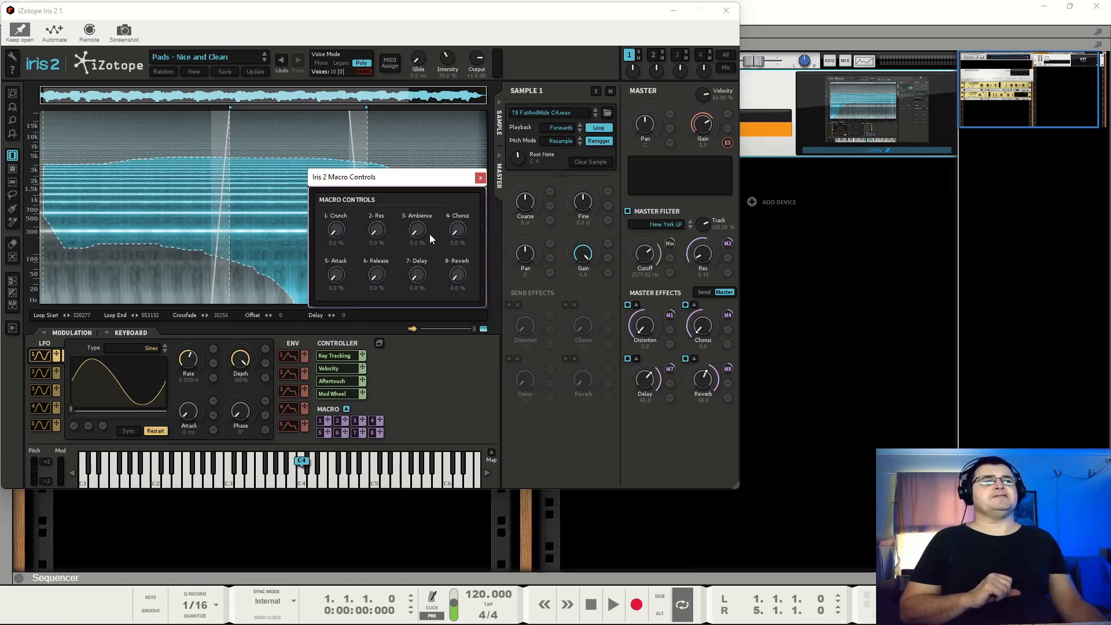
pyautogui.moveTo(419, 177); pyautogui.dragTo(487, 258)
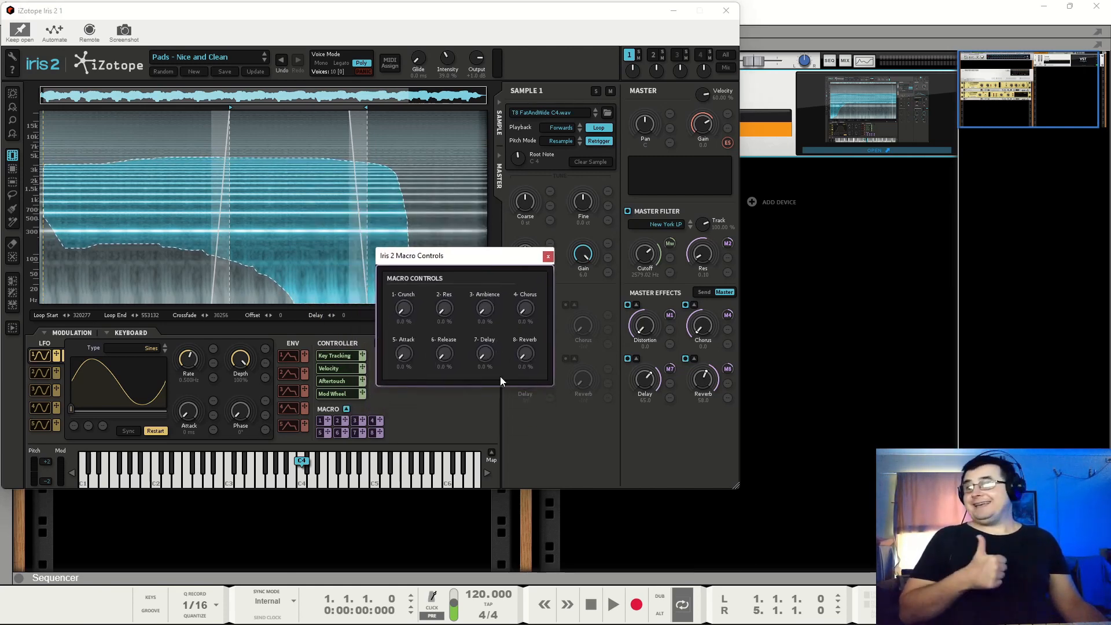
pyautogui.click(549, 257)
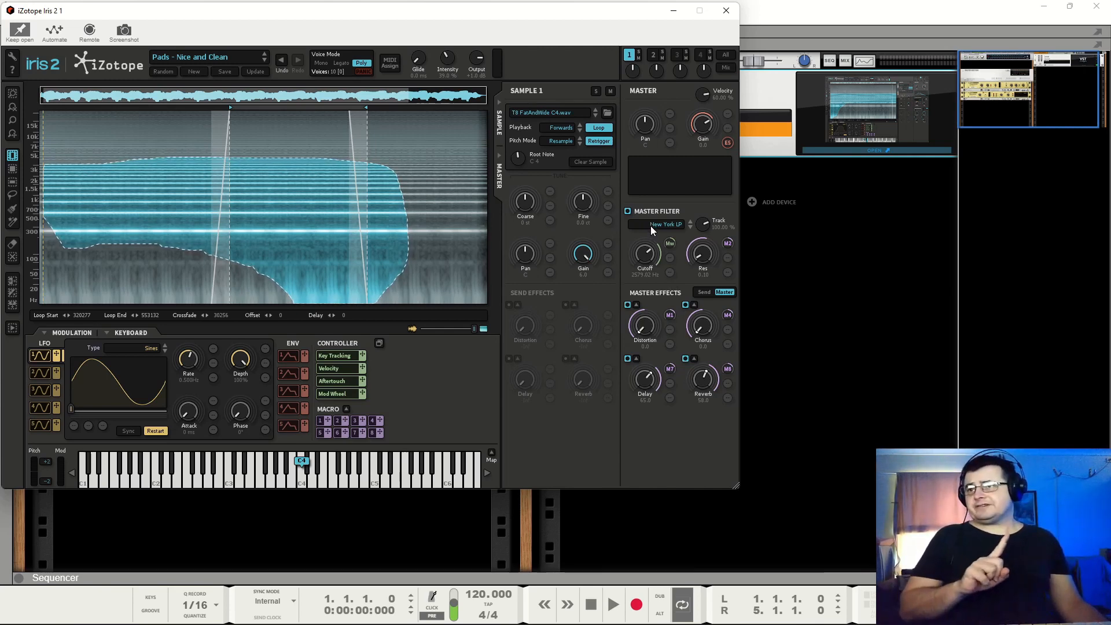
# Step: Look through the other sample slots up to the empty Sample 4 and return to Sample 1
pyautogui.click(657, 61)
pyautogui.click(676, 55)
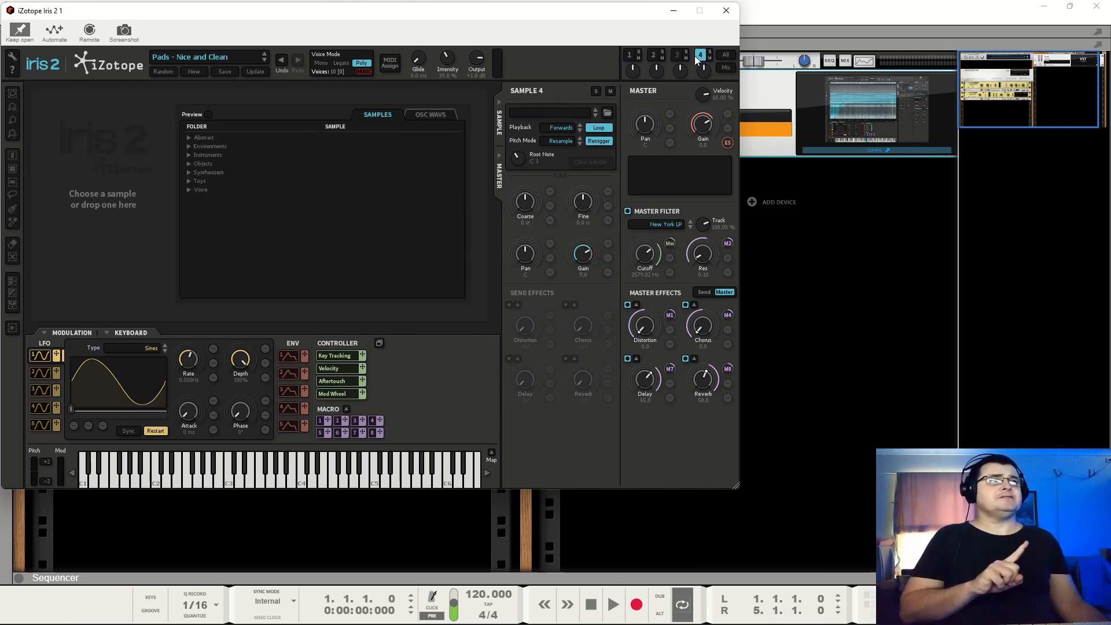
pyautogui.click(633, 53)
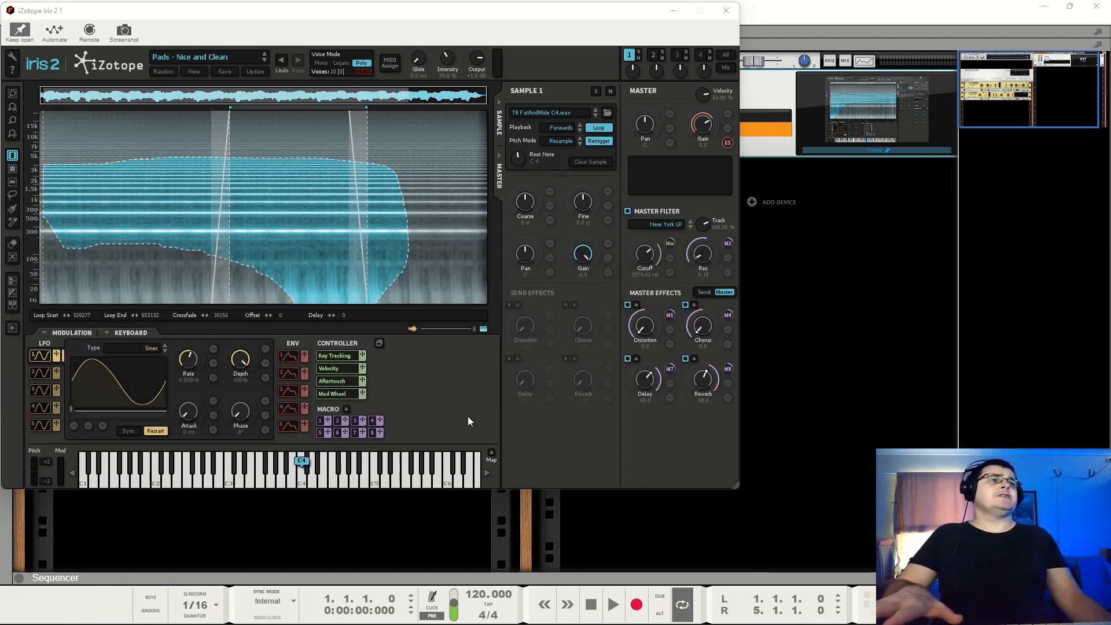
# Step: Audition the Big Future patch from the Bass category and load the Bubble Res patch
pyautogui.click(177, 56)
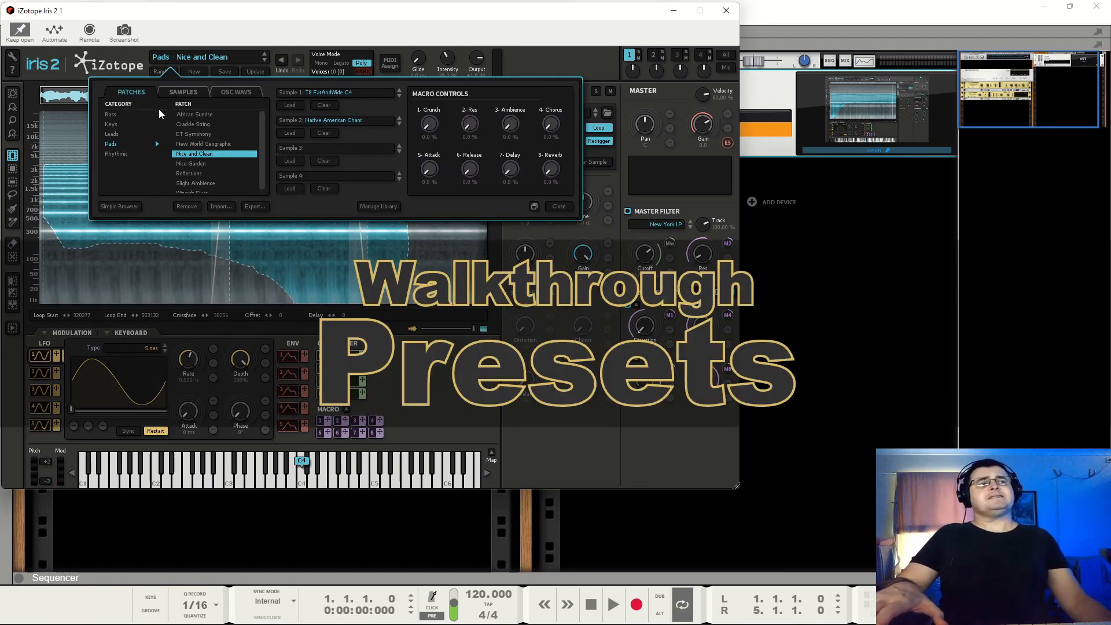
pyautogui.click(113, 114)
pyautogui.click(188, 114)
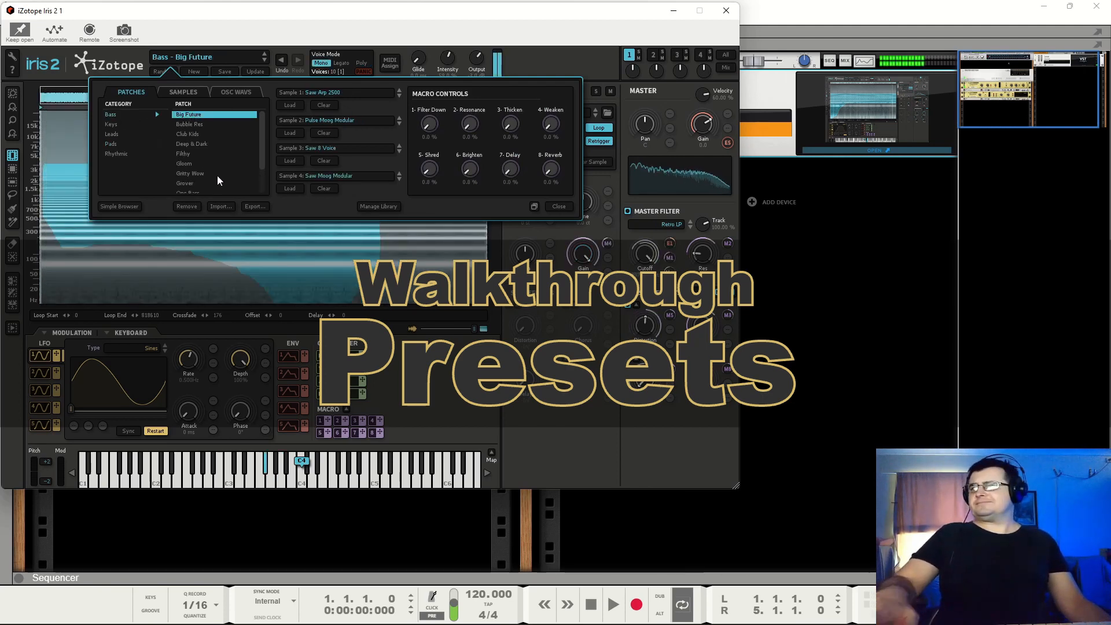
pyautogui.click(200, 125)
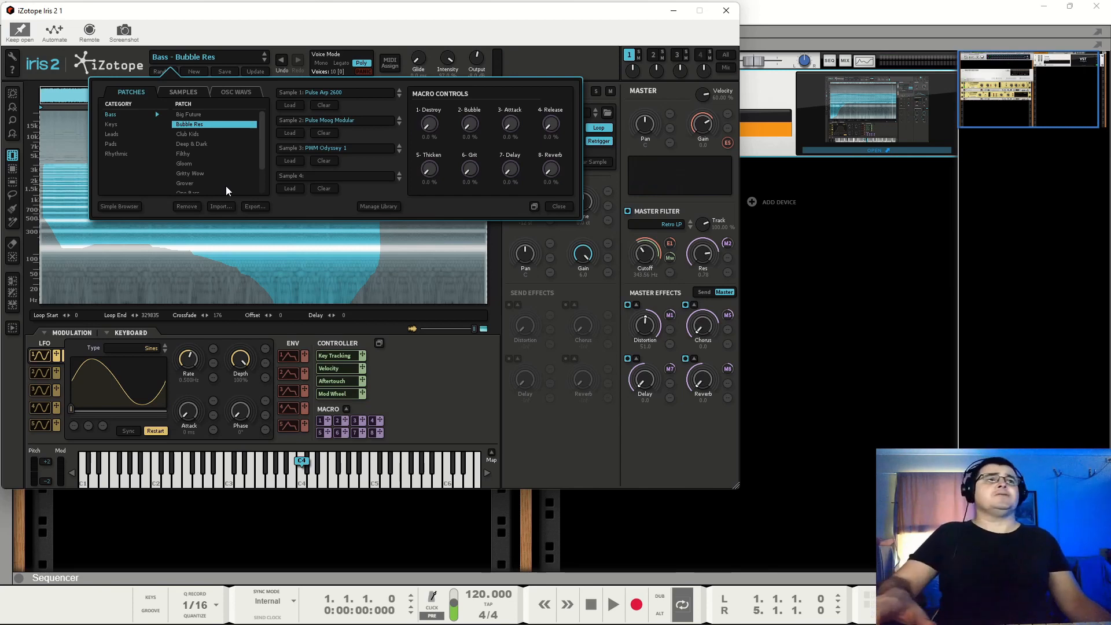
# Step: Audition the Club Kids, Deep & Dark and Filthy patches from the Bass category
pyautogui.click(200, 137)
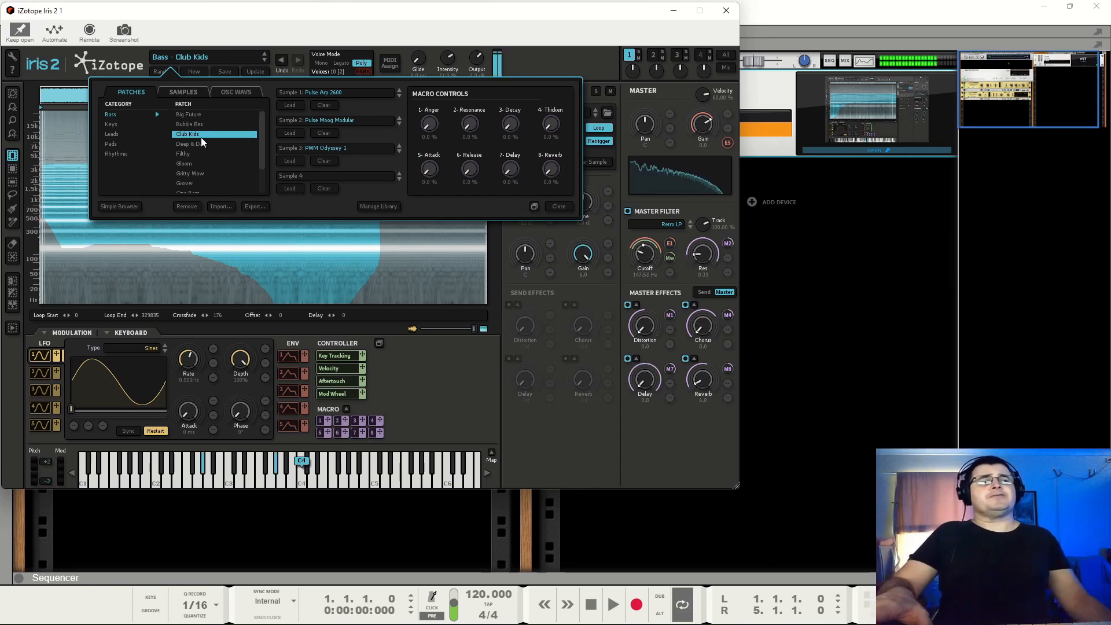
pyautogui.click(199, 146)
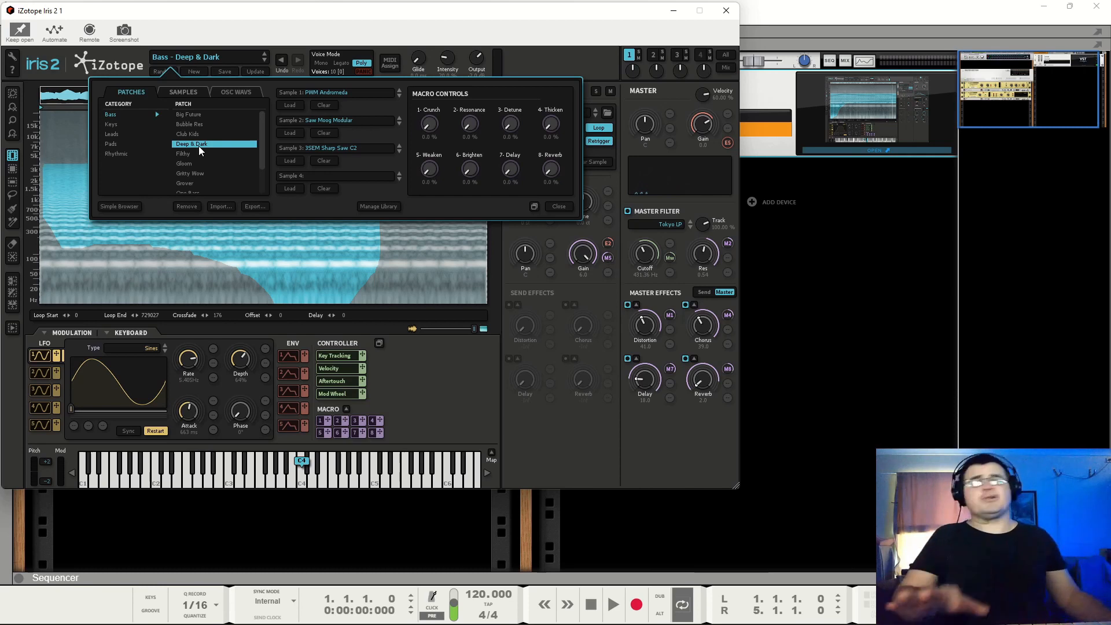
pyautogui.click(207, 154)
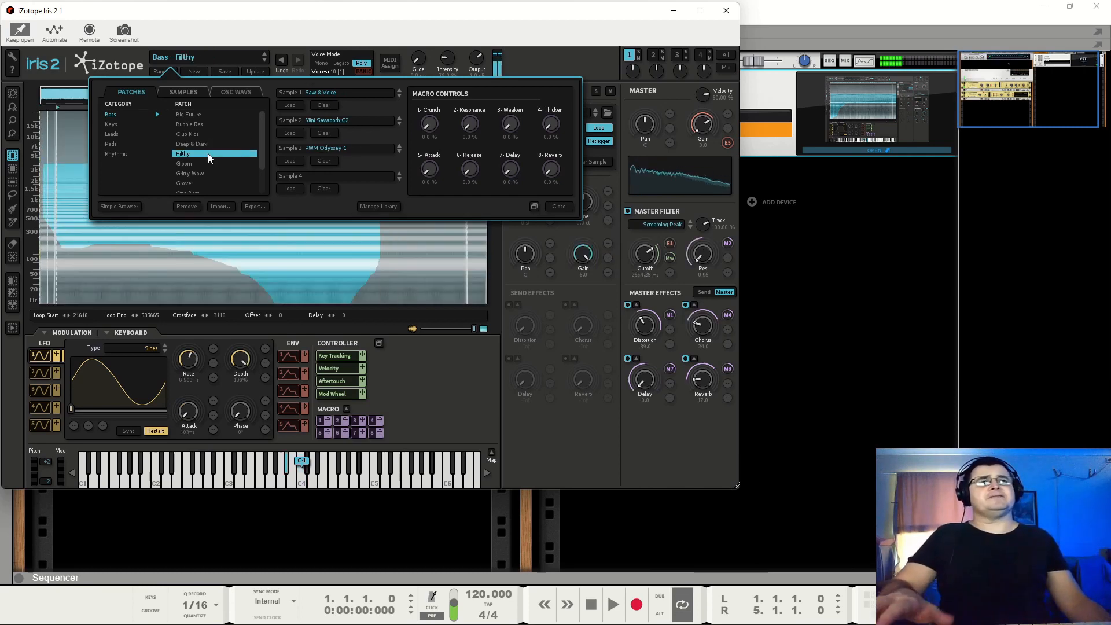
# Step: Audition the Block Sine, ET'S Piano, Future Toy, Orgin and Smooth Saws patches from the Keys category
pyautogui.click(113, 124)
pyautogui.click(185, 117)
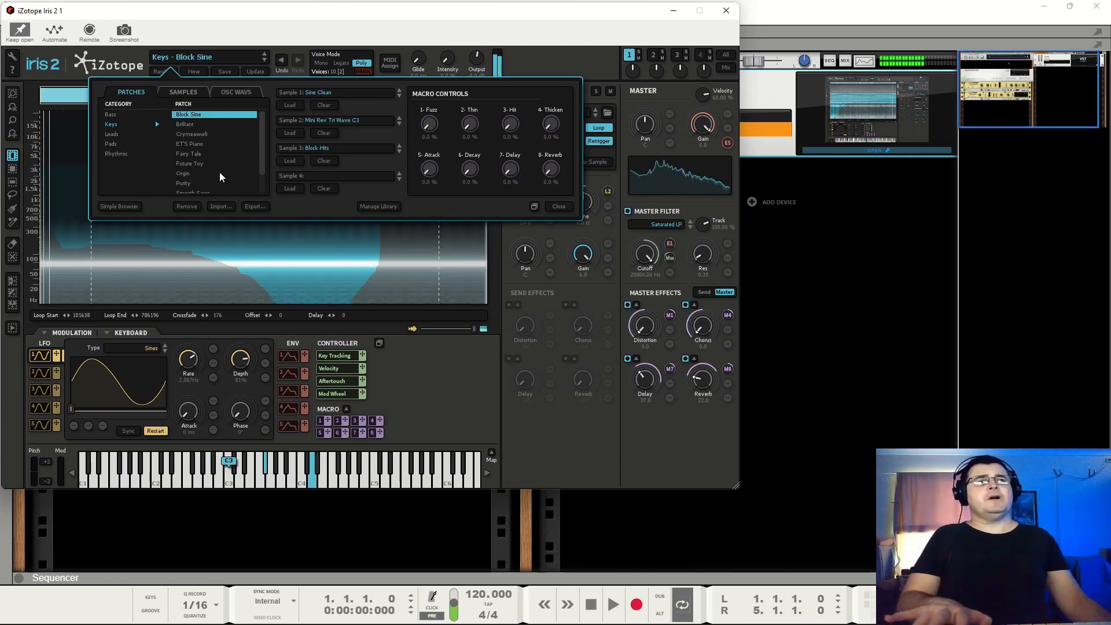
pyautogui.click(182, 142)
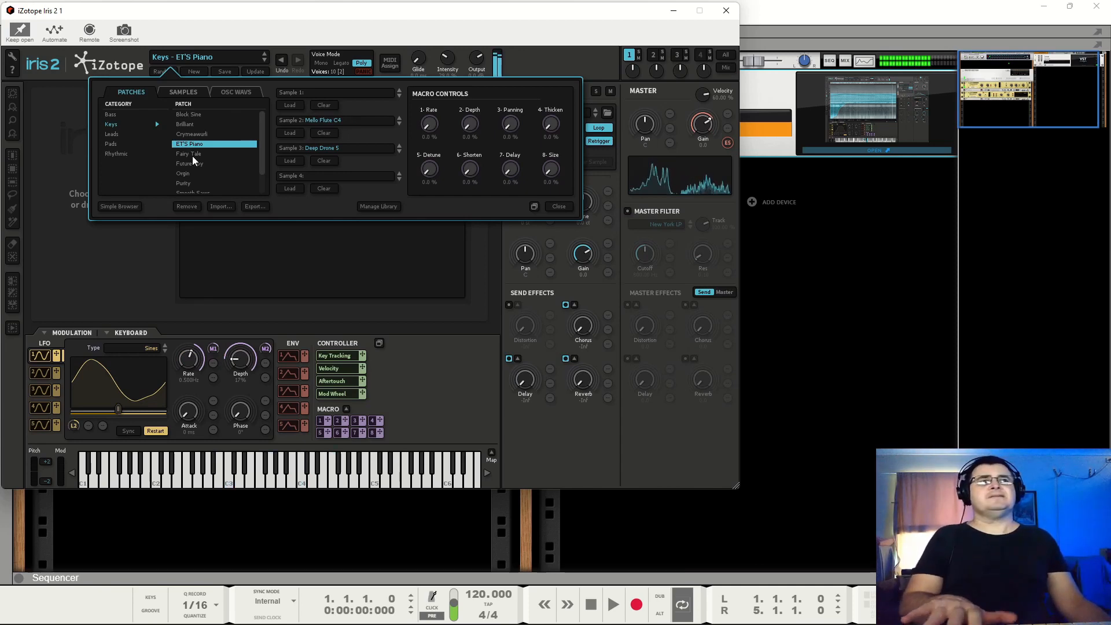
pyautogui.click(194, 164)
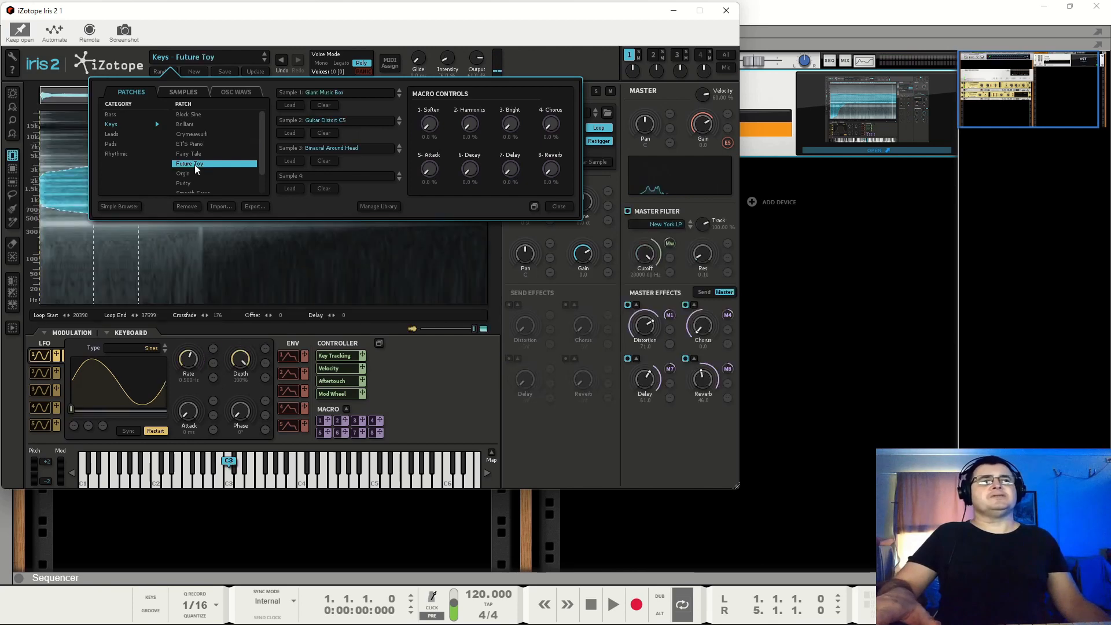
pyautogui.click(191, 174)
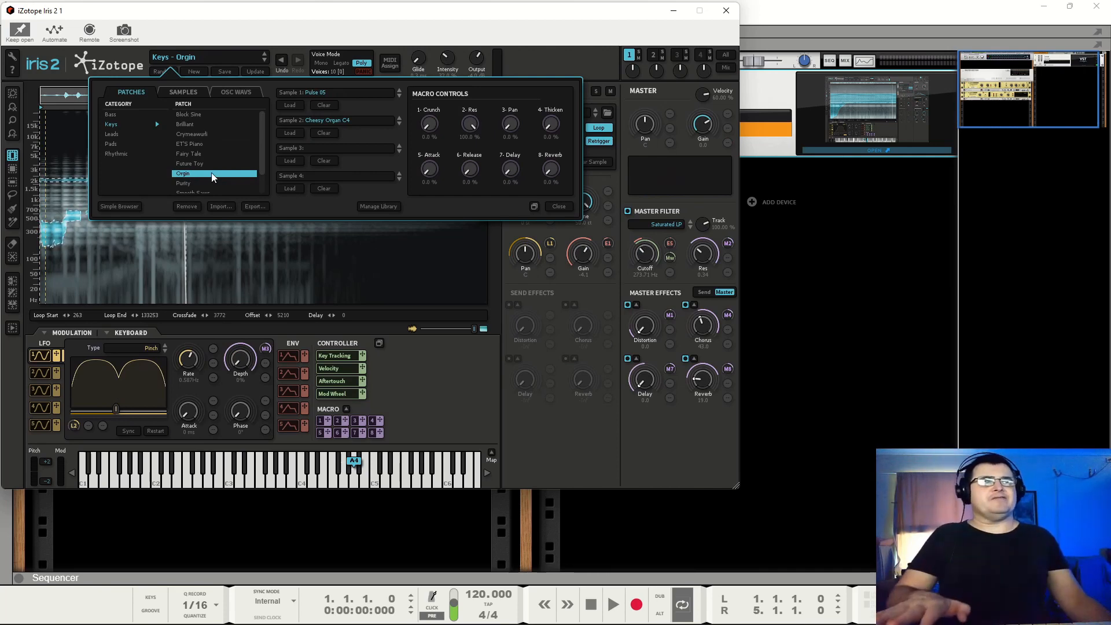
pyautogui.scroll(-2, 211, 173)
pyautogui.click(201, 172)
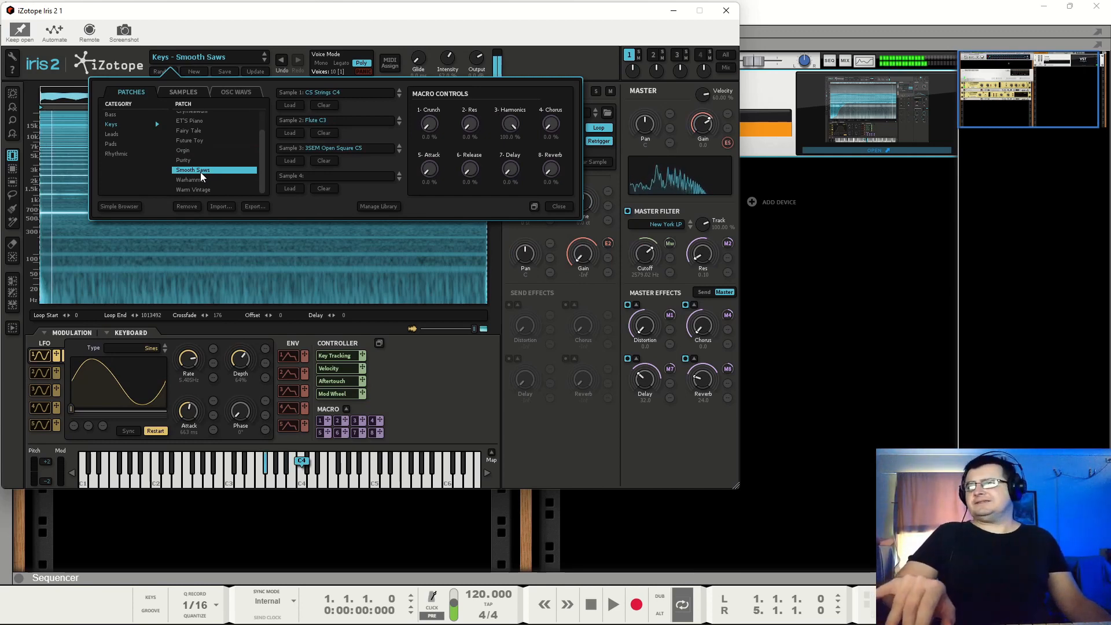
# Step: Audition the Front Line, Hard Buzz and Fonck Stab patches from the Leads category
pyautogui.click(113, 134)
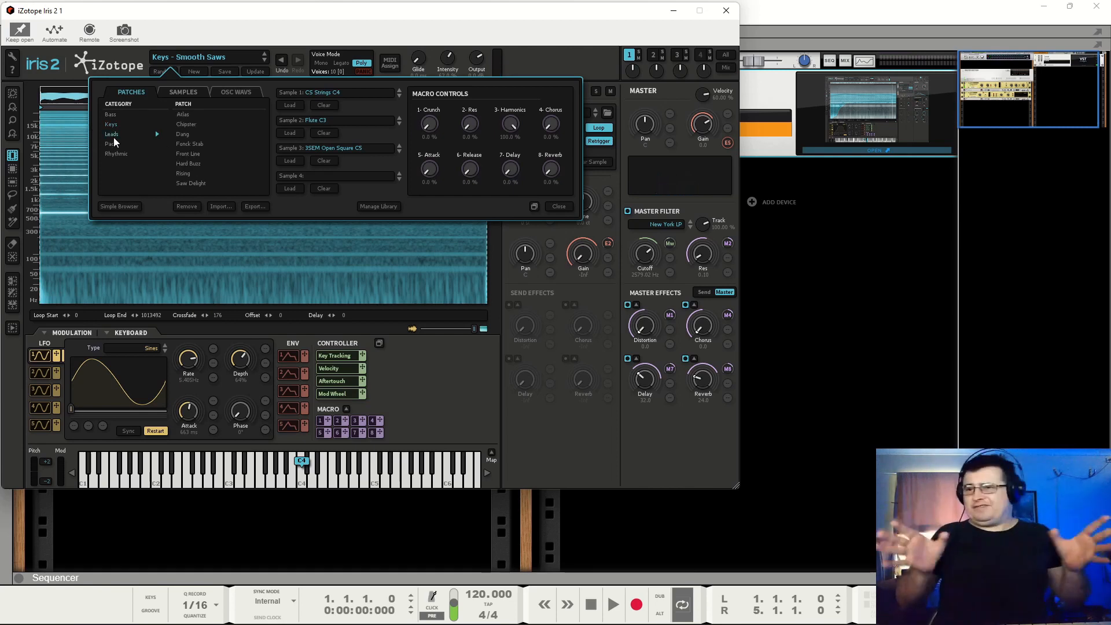
pyautogui.click(189, 154)
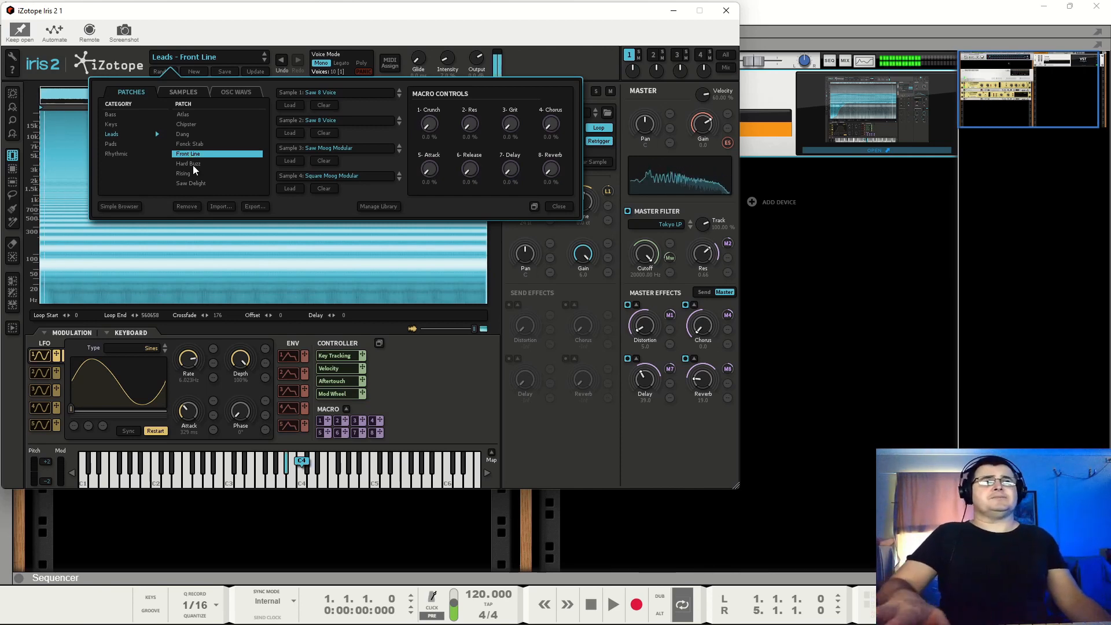
pyautogui.click(193, 165)
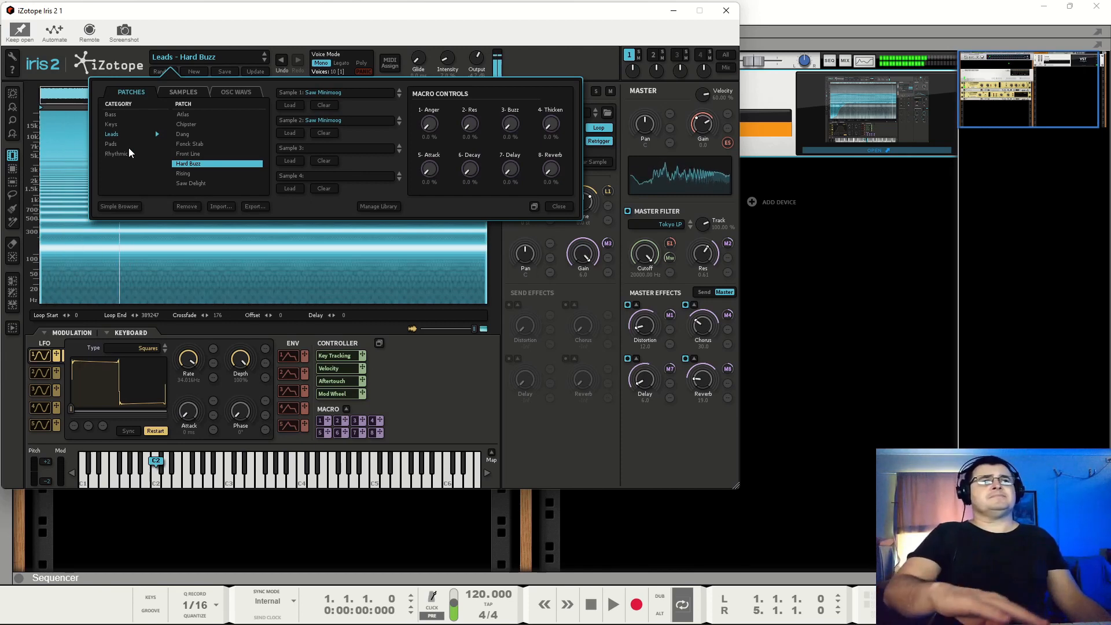
pyautogui.click(195, 144)
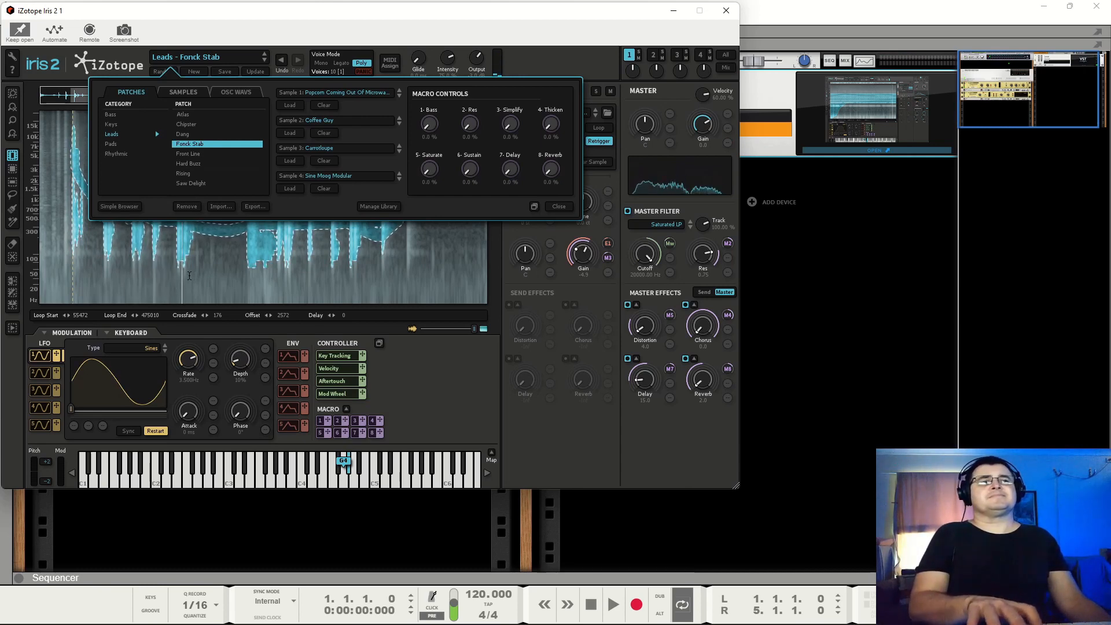
# Step: Audition the African Sunrise, New World Geographic and Reflections patches from the Pads category
pyautogui.click(111, 143)
pyautogui.click(196, 114)
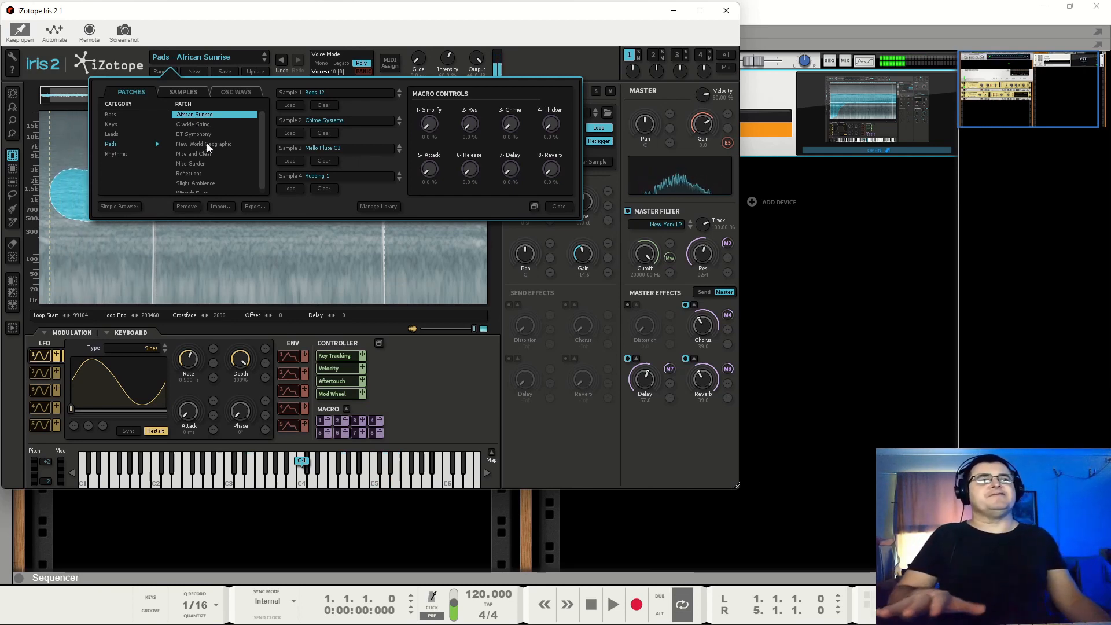
pyautogui.click(202, 144)
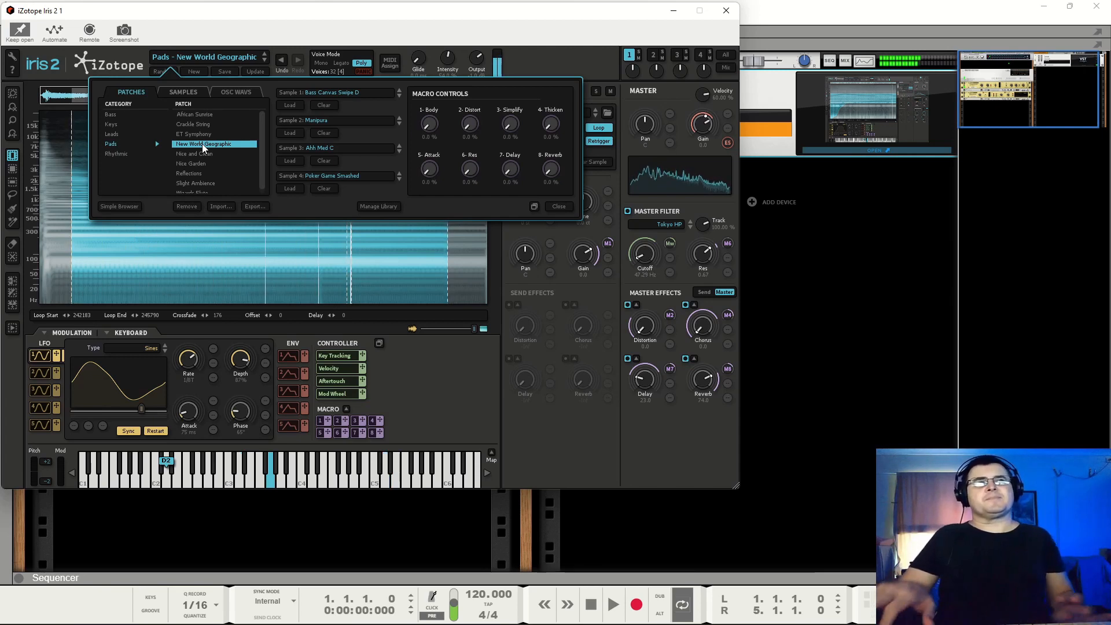
pyautogui.click(226, 173)
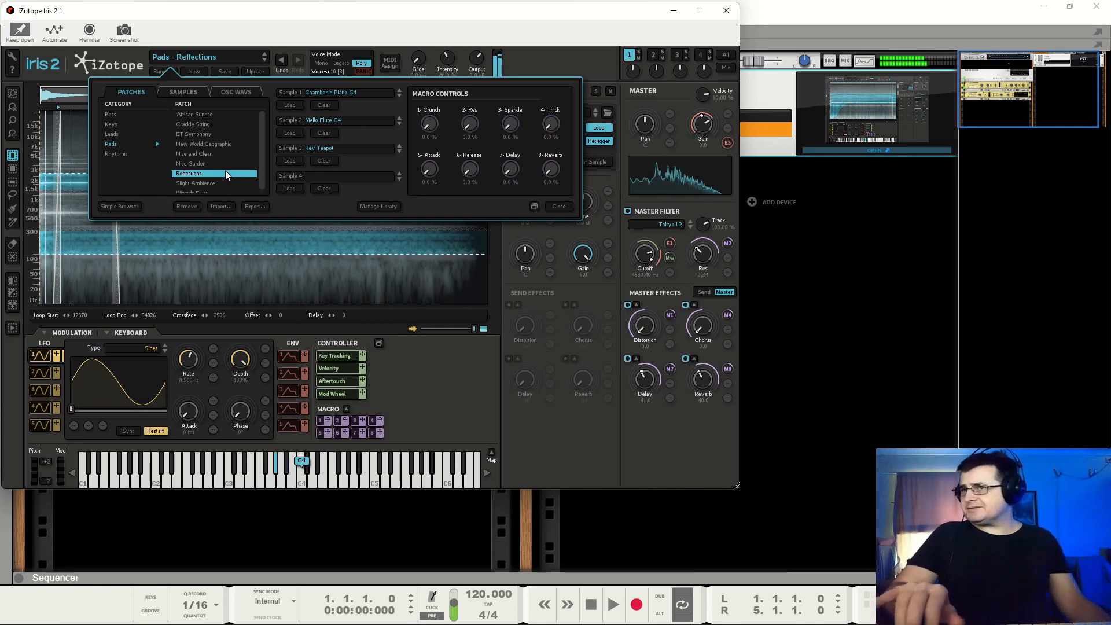
# Step: Audition the Rhythmic patches 16th Note Bass, Flutter, Marching Bot, Robocop and Space Sprint, and close the patch browser
pyautogui.click(117, 153)
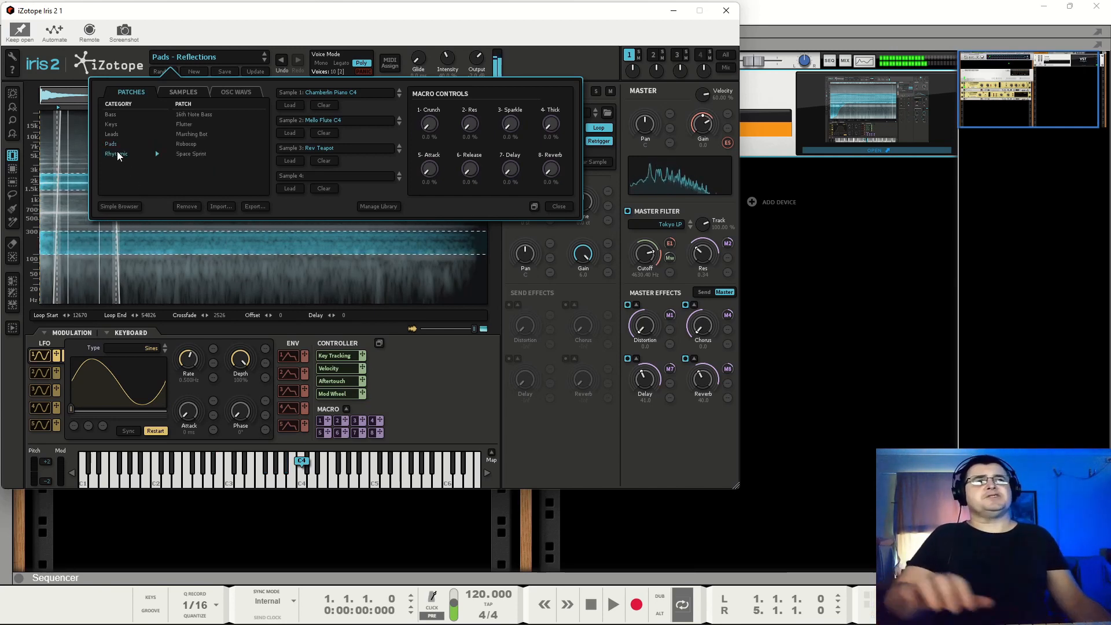
pyautogui.click(181, 115)
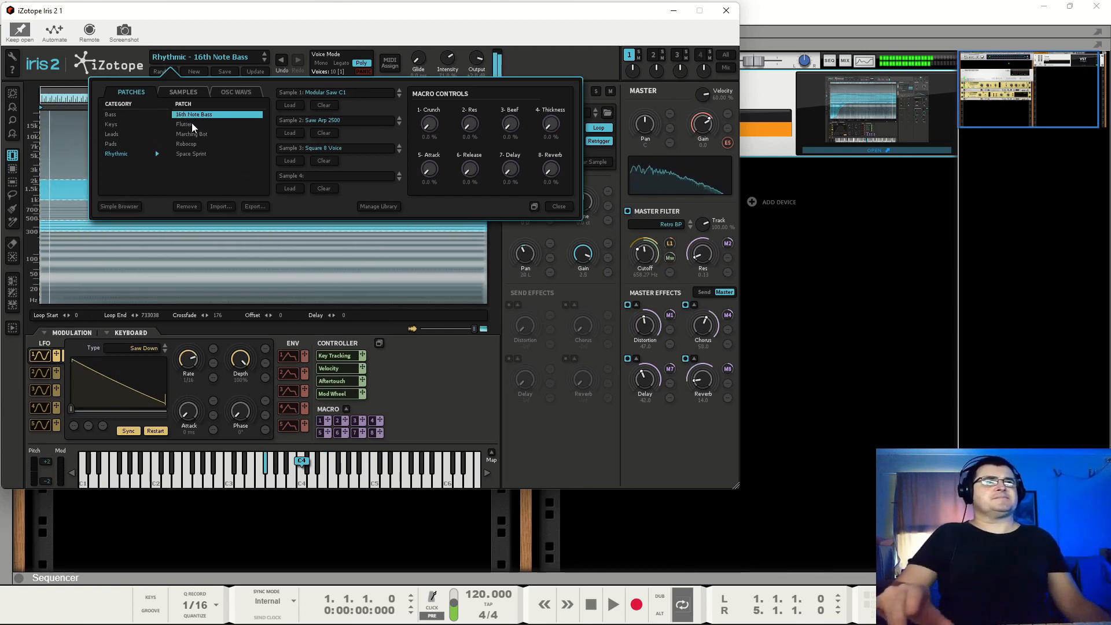
pyautogui.click(191, 124)
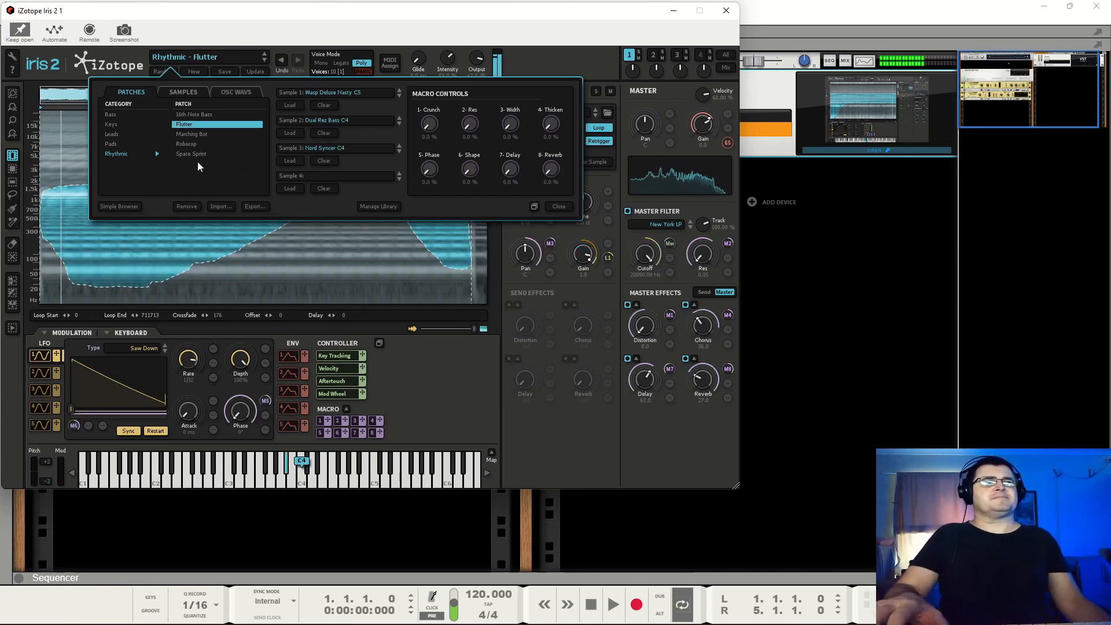
pyautogui.click(202, 136)
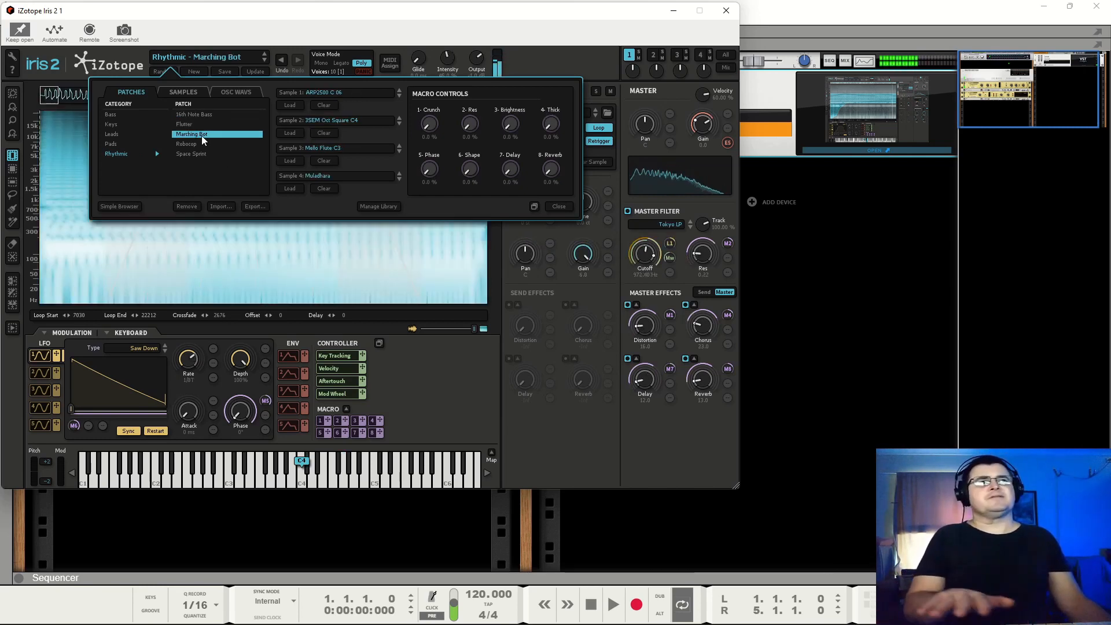
pyautogui.click(200, 143)
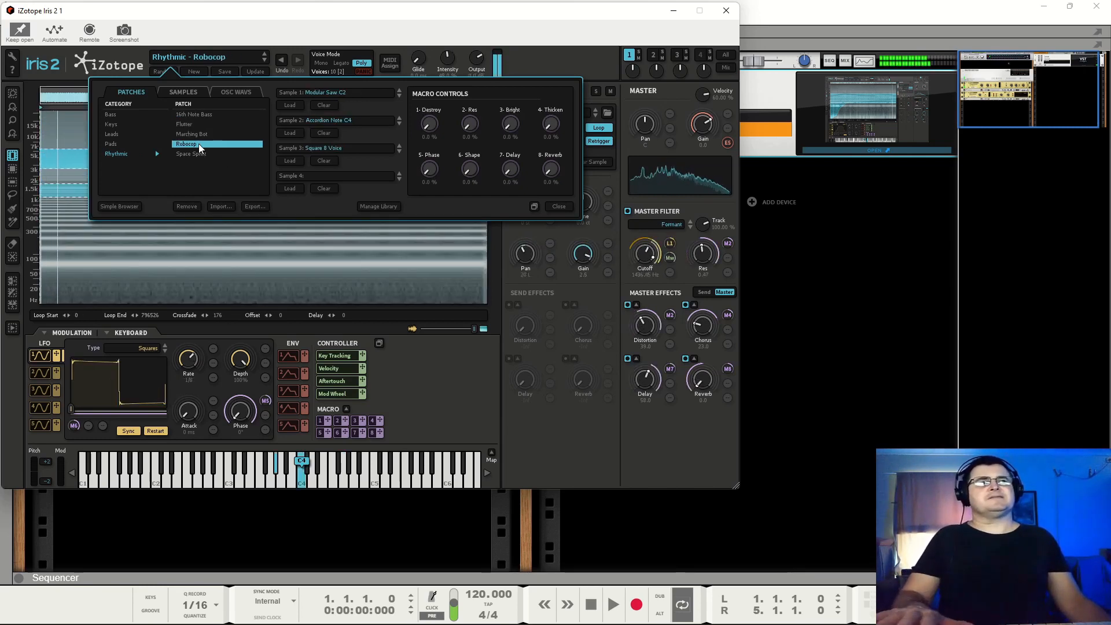
pyautogui.click(197, 156)
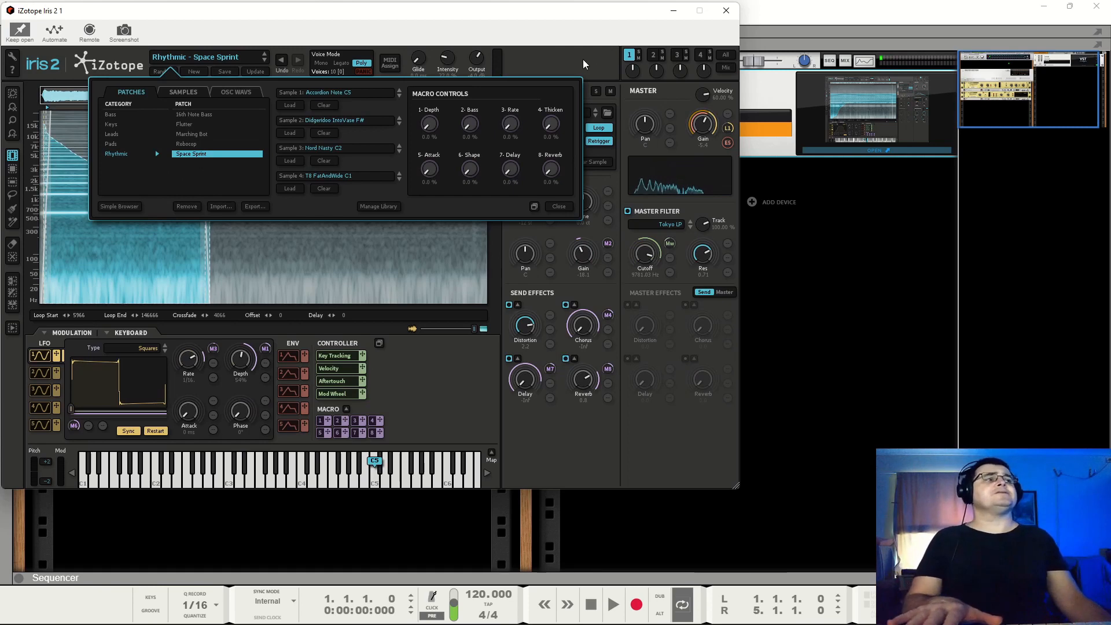
pyautogui.click(559, 206)
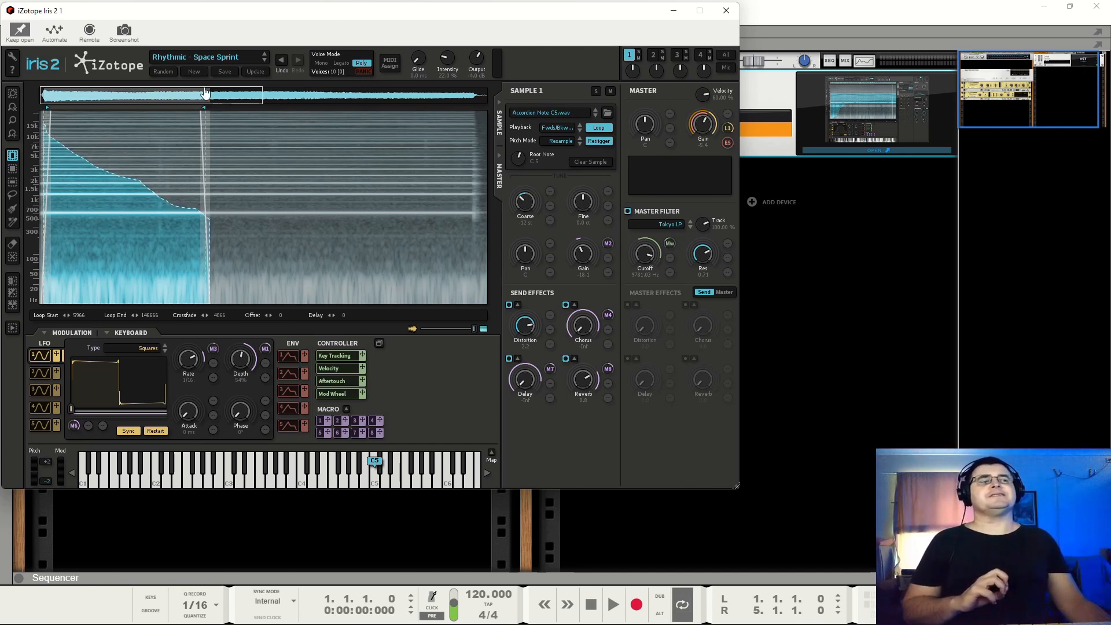
# Step: Start a new empty patch and view the overview of all four sample slots before returning to Sample 1
pyautogui.click(194, 72)
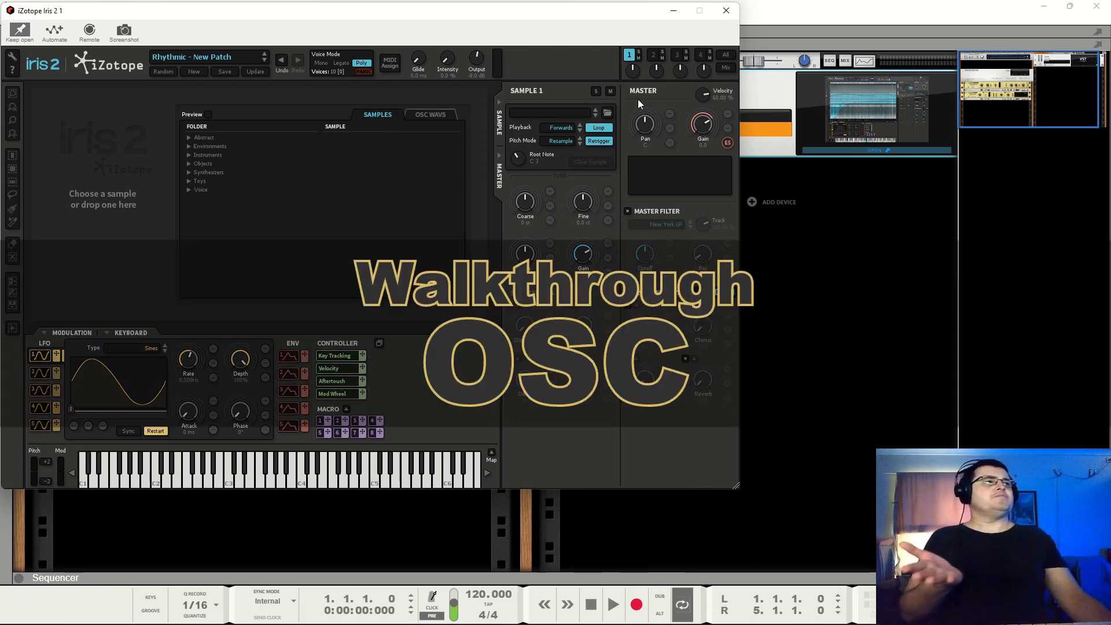
pyautogui.click(726, 55)
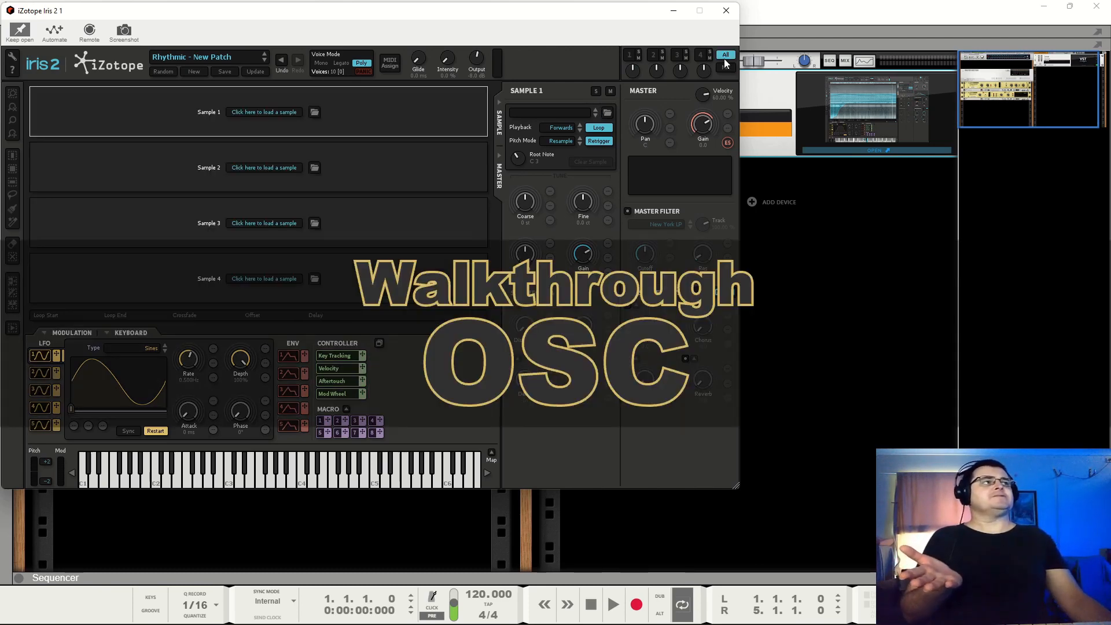
pyautogui.click(633, 55)
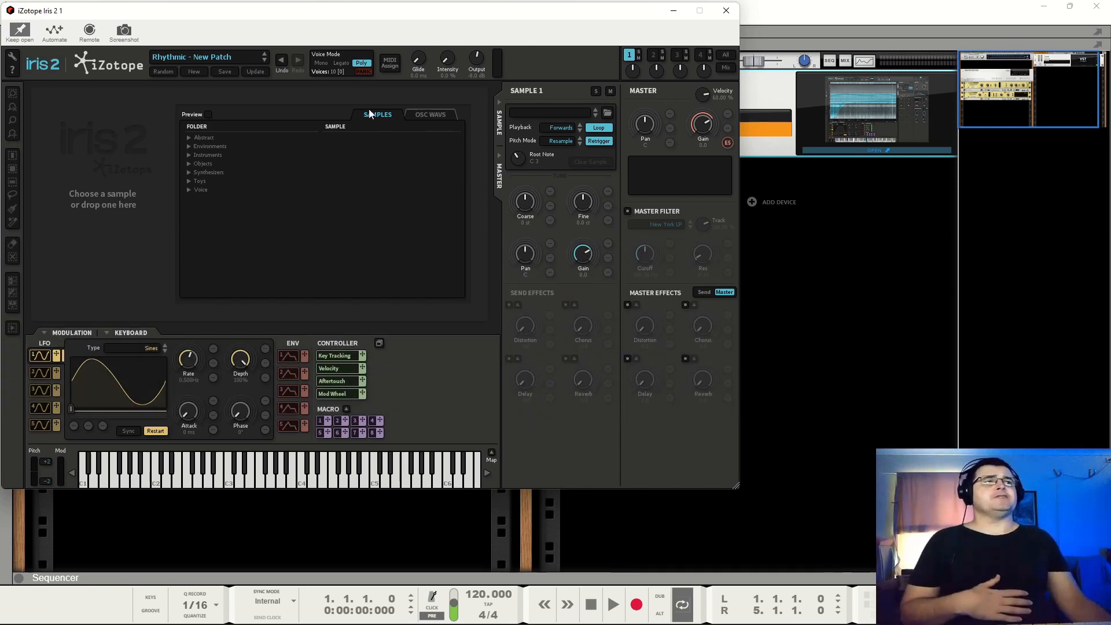
# Step: Load the Can Air Spray Long sample from the Air folder under Environments into Sample 1
pyautogui.click(190, 138)
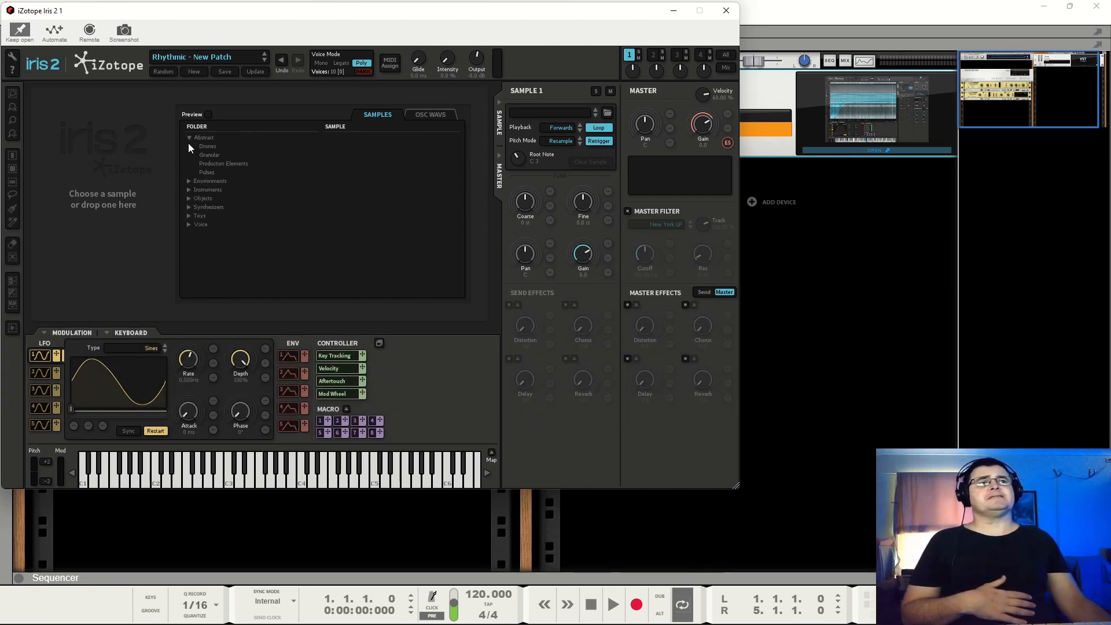
pyautogui.click(188, 181)
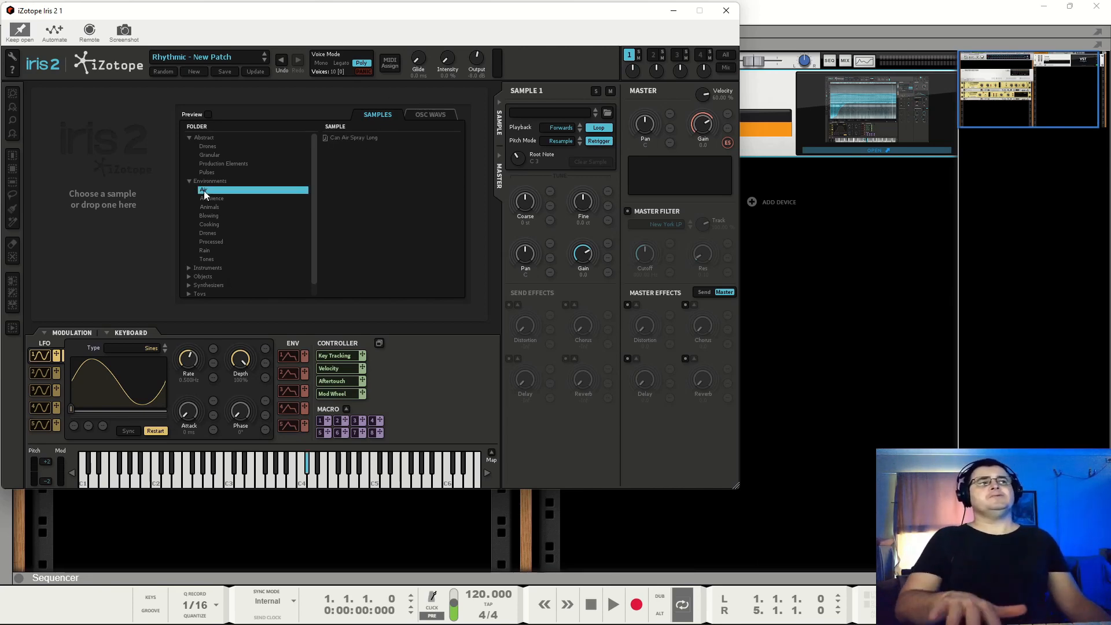
pyautogui.doubleClick(370, 139)
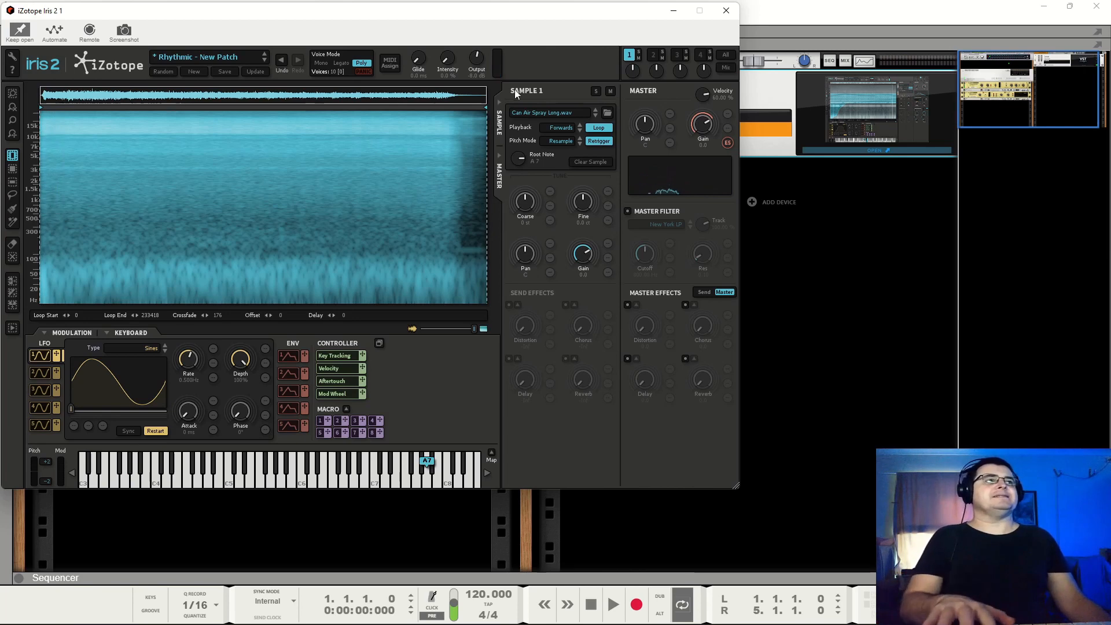
# Step: Start a new patch without saving and load the Saw Cat 1 oscillator wave from the 02-Saw category into Sample 1
pyautogui.click(188, 73)
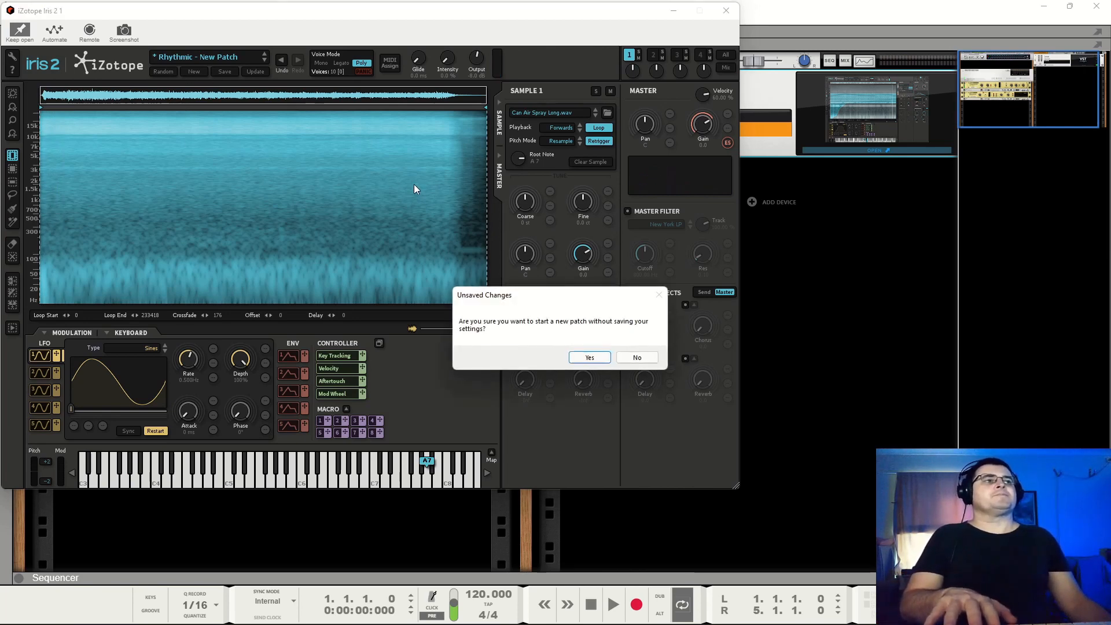
pyautogui.click(589, 358)
pyautogui.click(425, 114)
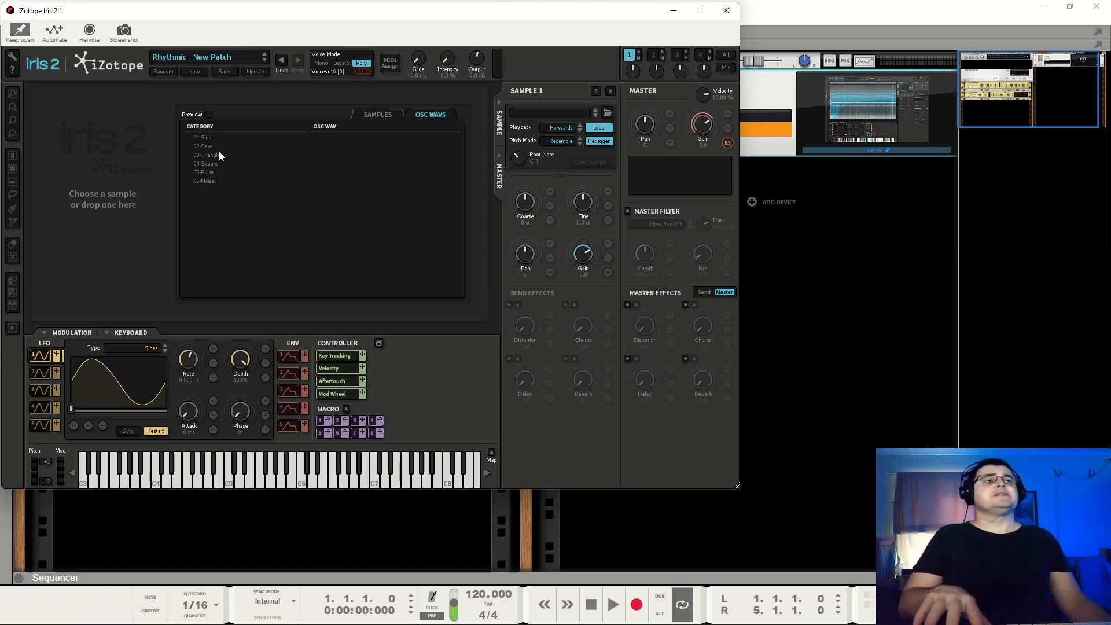
pyautogui.click(204, 147)
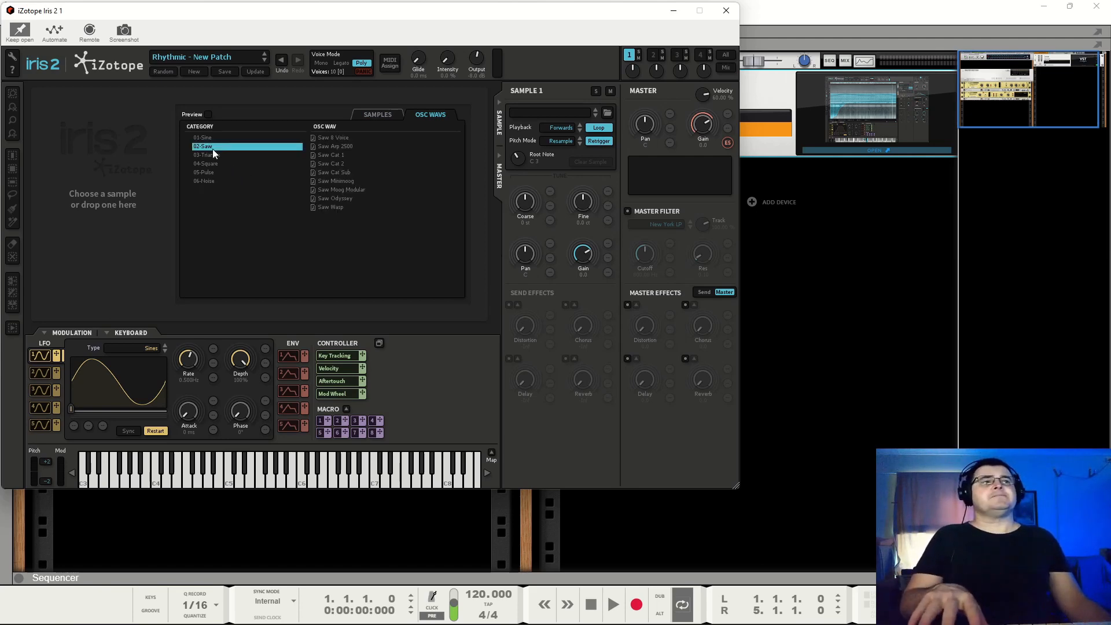
pyautogui.click(337, 157)
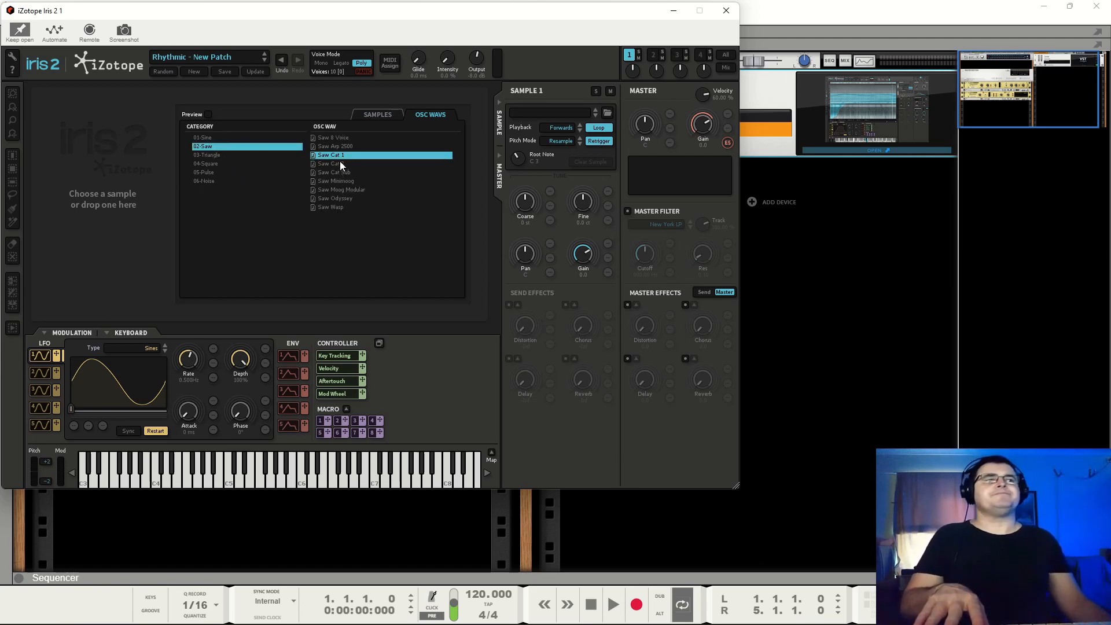
pyautogui.doubleClick(341, 156)
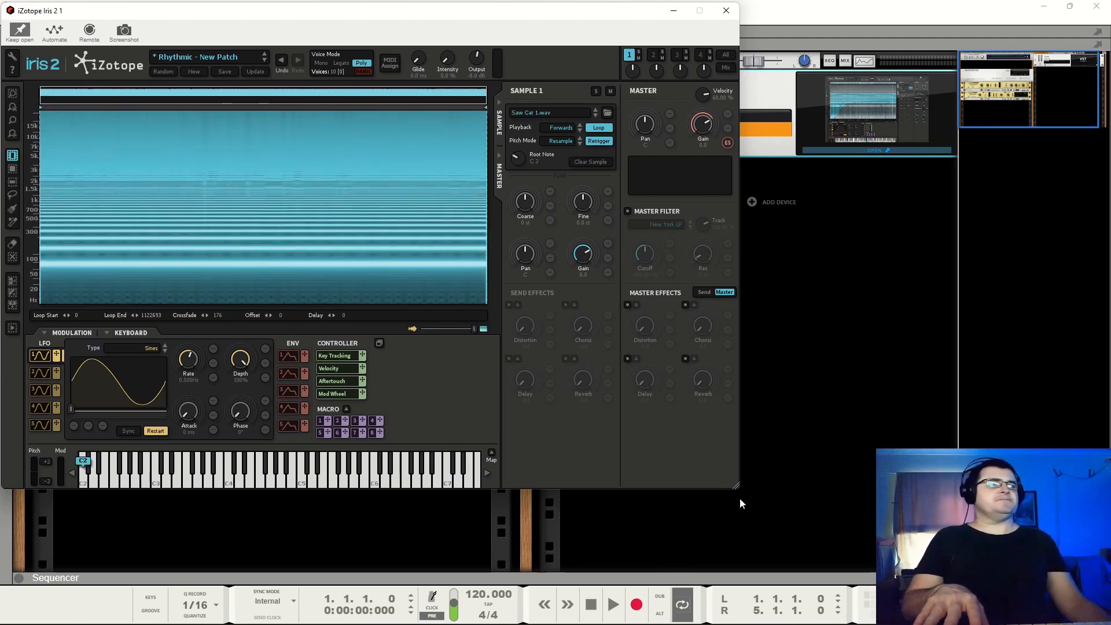
# Step: Enlarge the Iris 2 editor window and enable the master filter
pyautogui.moveTo(739, 491); pyautogui.dragTo(825, 546)
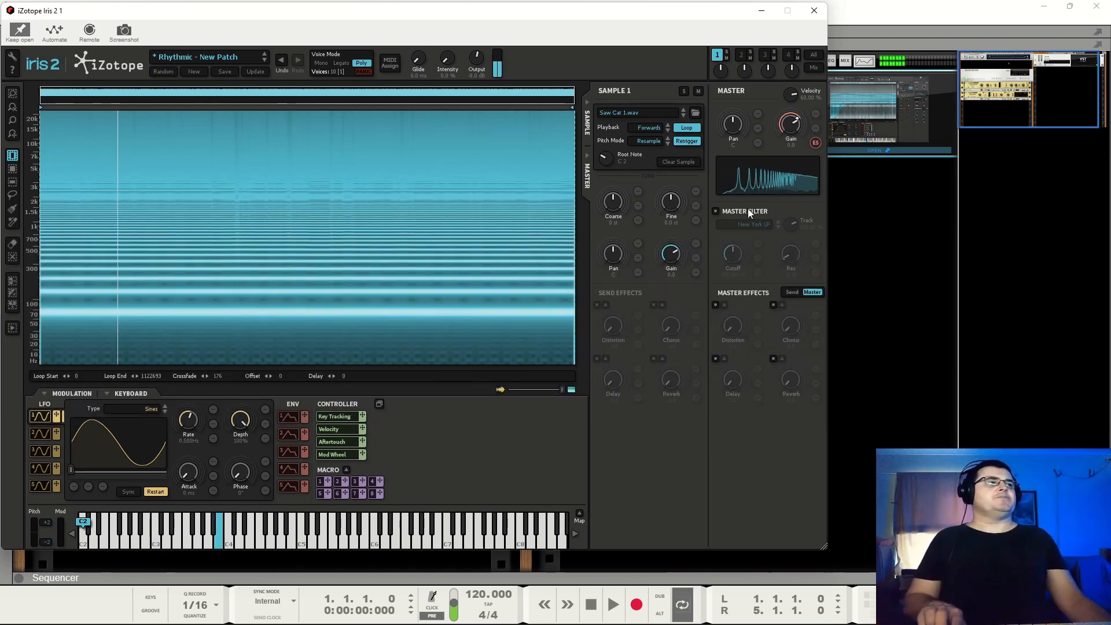
pyautogui.click(716, 211)
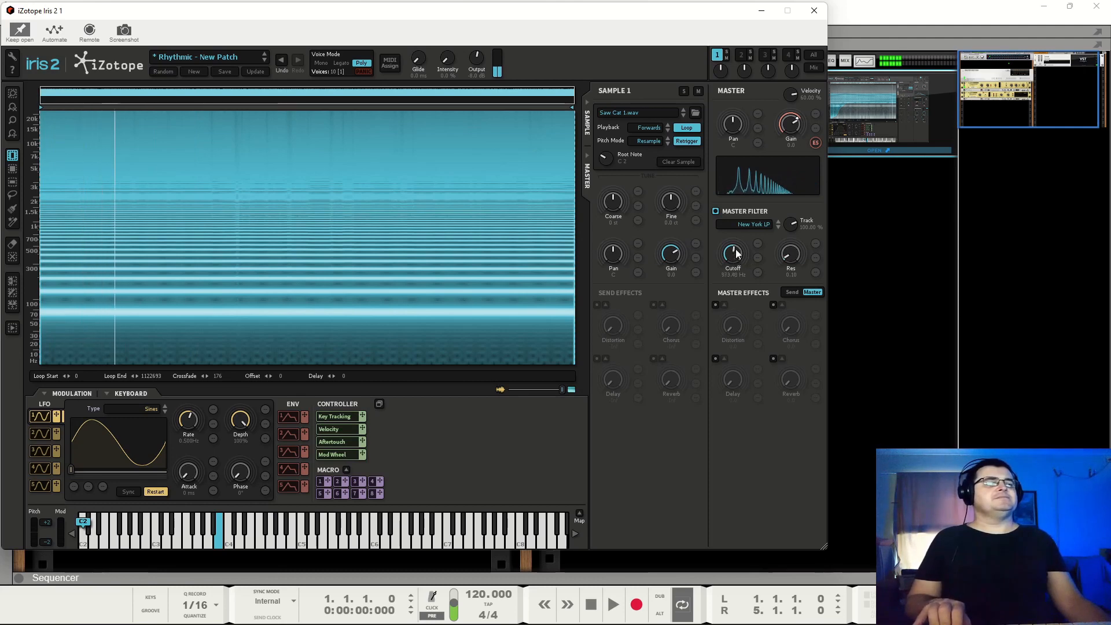
# Step: Raise the master filter's resonance to 0.51 and sweep its cutoff to compare the New York LP and Tokyo LP low-pass types
pyautogui.moveTo(735, 253)
pyautogui.mouseDown()
pyautogui.moveTo(737, 272)
pyautogui.moveTo(738, 226)
pyautogui.moveTo(730, 267)
pyautogui.moveTo(734, 239)
pyautogui.mouseUp()
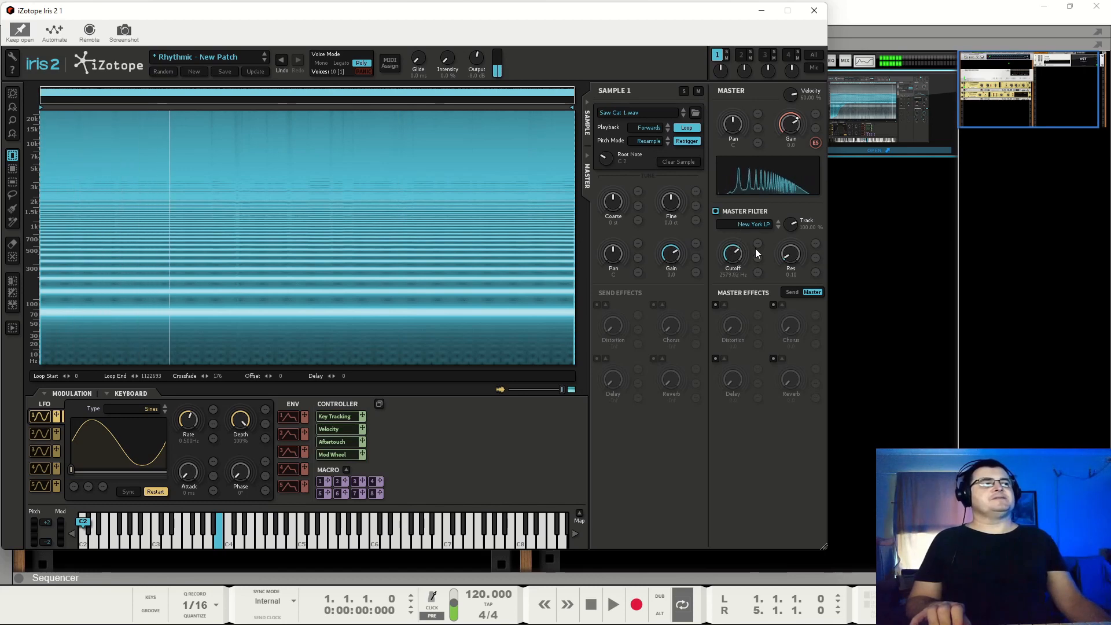
pyautogui.moveTo(792, 259); pyautogui.dragTo(739, 259)
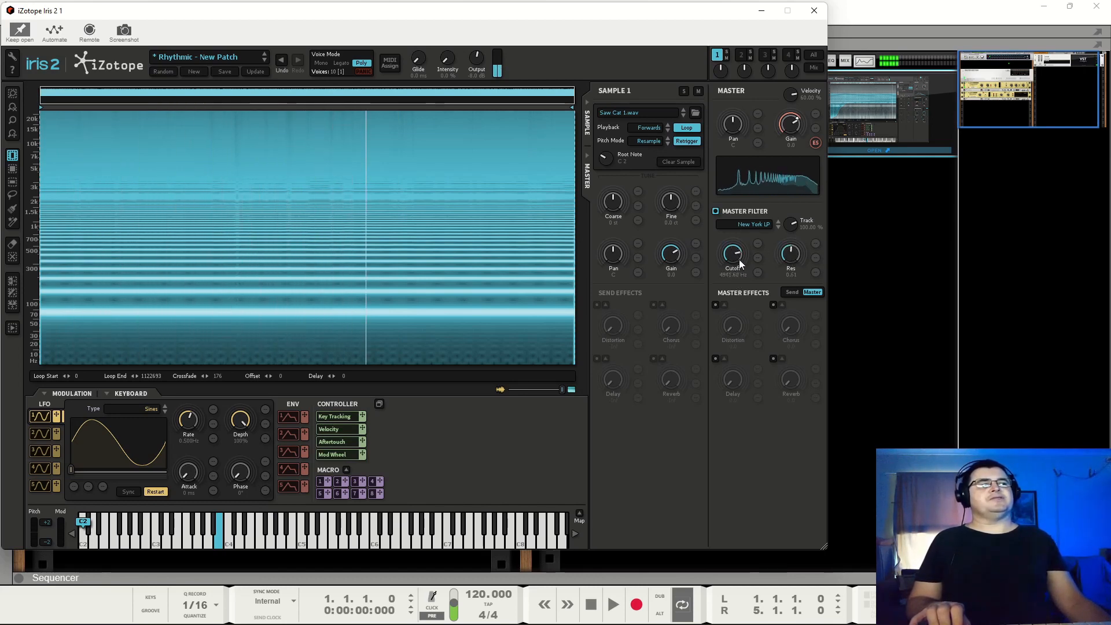
pyautogui.click(751, 226)
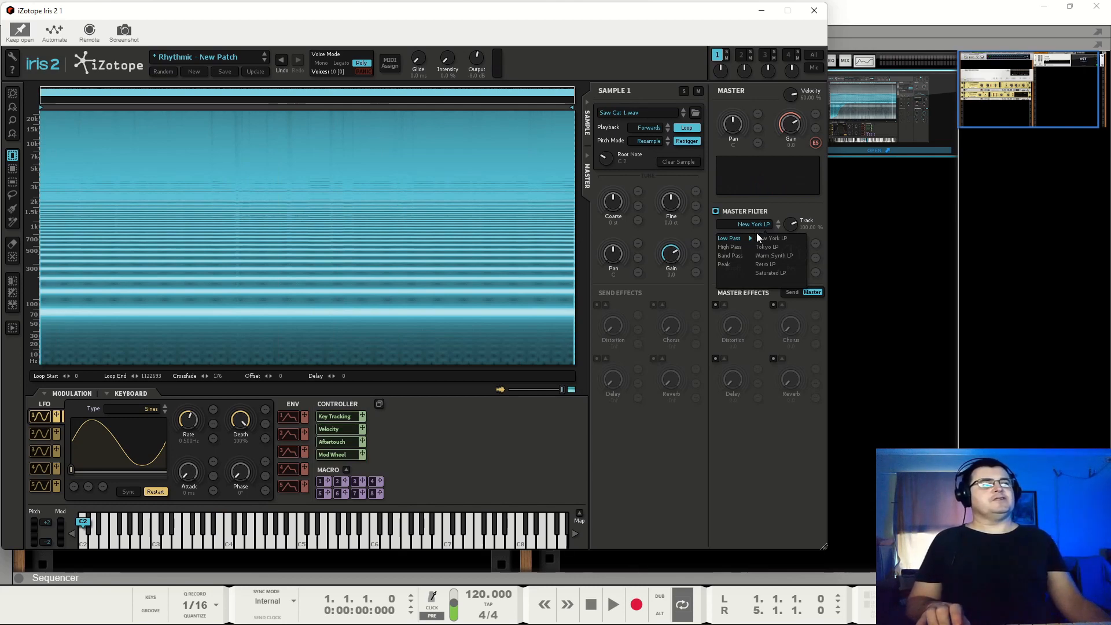
pyautogui.moveTo(734, 248)
pyautogui.moveTo(728, 268)
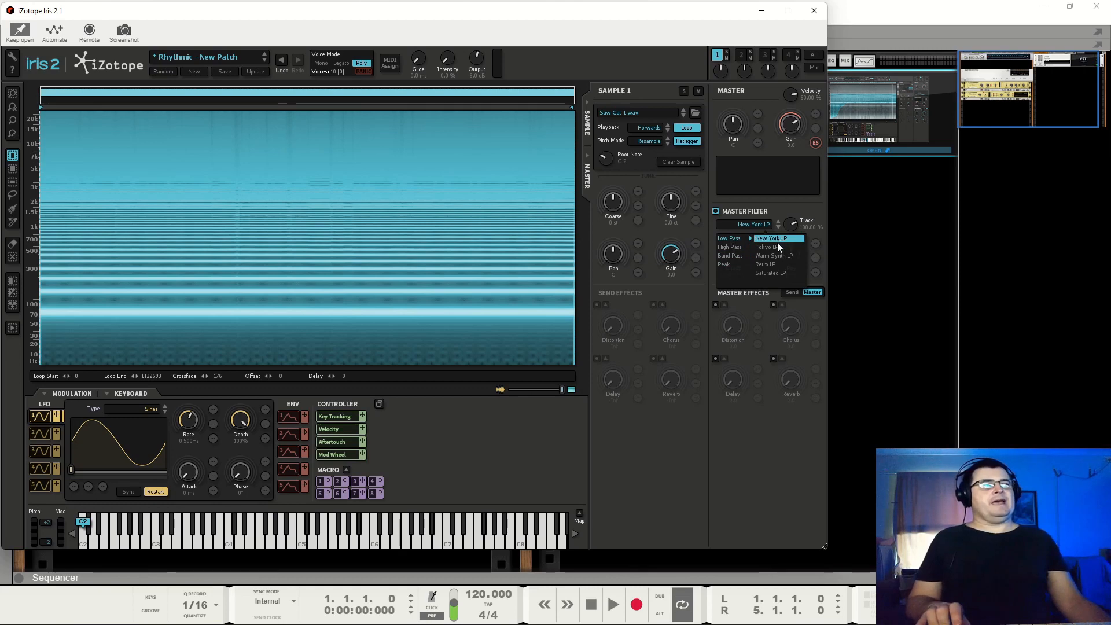
pyautogui.click(776, 247)
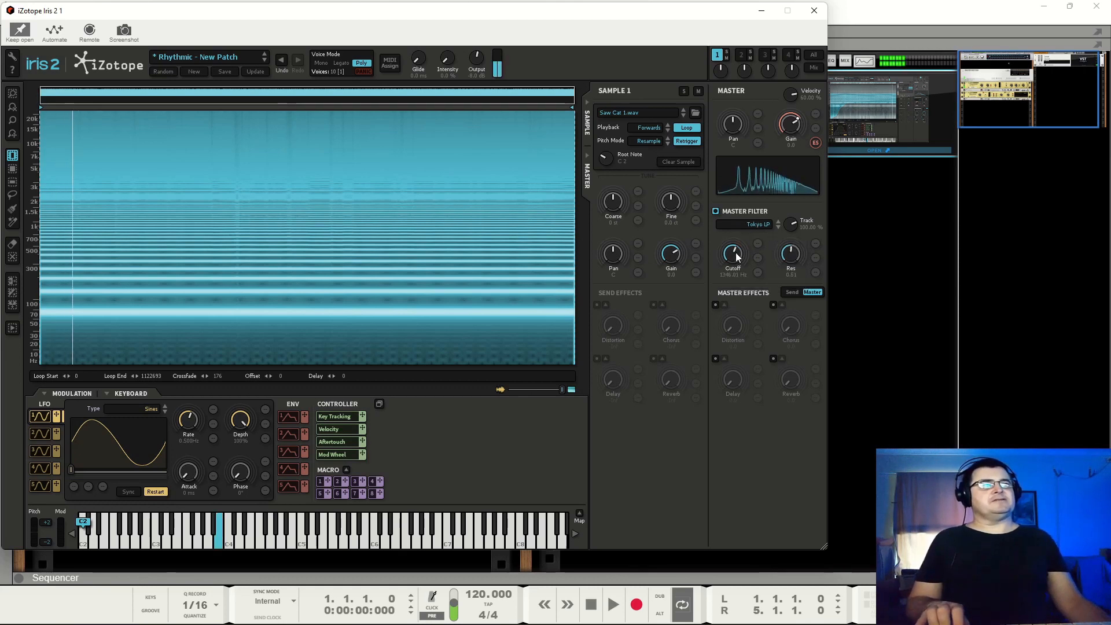
pyautogui.moveTo(737, 269)
pyautogui.mouseDown()
pyautogui.moveTo(742, 239)
pyautogui.moveTo(739, 261)
pyautogui.mouseUp()
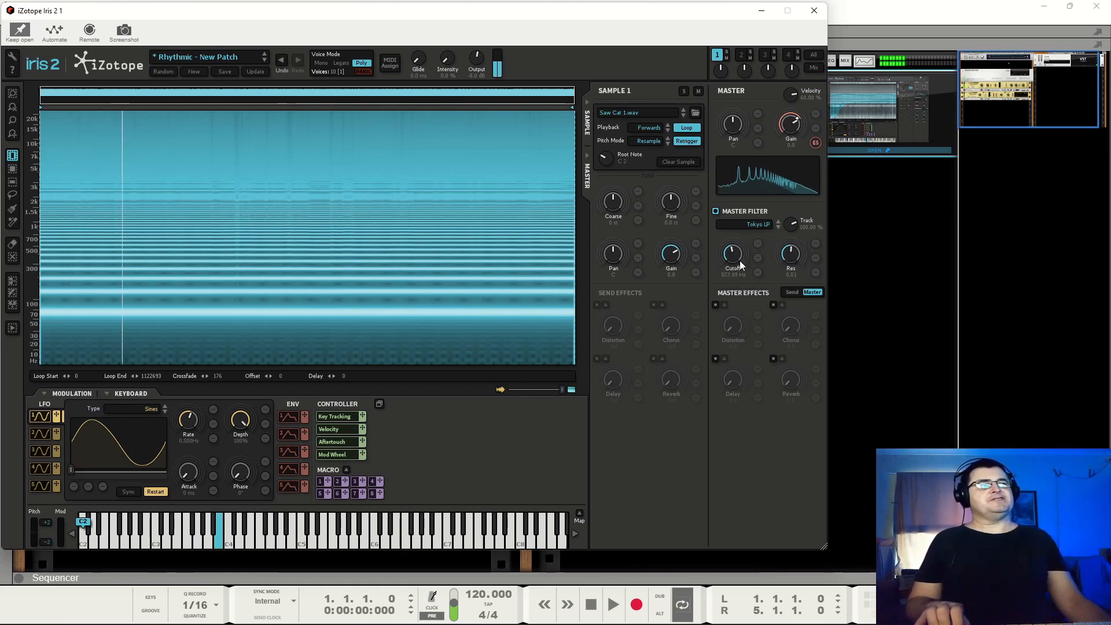
# Step: Audition the Warm Synth LP master filter with a cutoff sweep and advance to the Saturated LP type
pyautogui.click(780, 227)
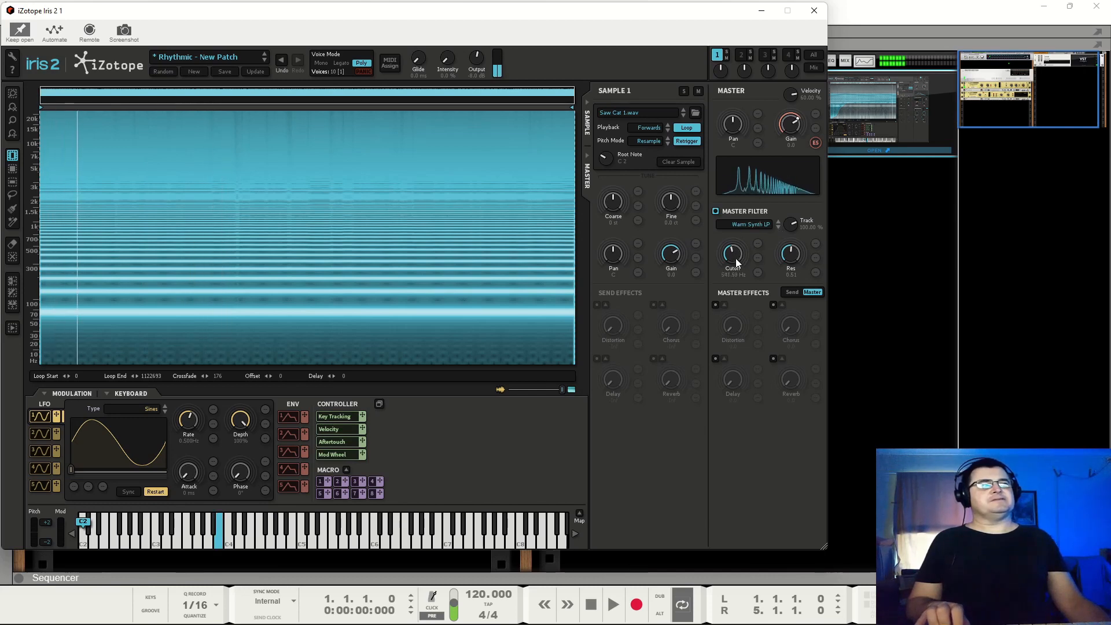
pyautogui.moveTo(739, 259)
pyautogui.mouseDown()
pyautogui.moveTo(747, 223)
pyautogui.moveTo(740, 251)
pyautogui.moveTo(767, 231)
pyautogui.moveTo(739, 279)
pyautogui.moveTo(749, 242)
pyautogui.moveTo(742, 288)
pyautogui.moveTo(742, 220)
pyautogui.moveTo(737, 245)
pyautogui.mouseUp()
pyautogui.click(778, 227)
pyautogui.click(777, 227)
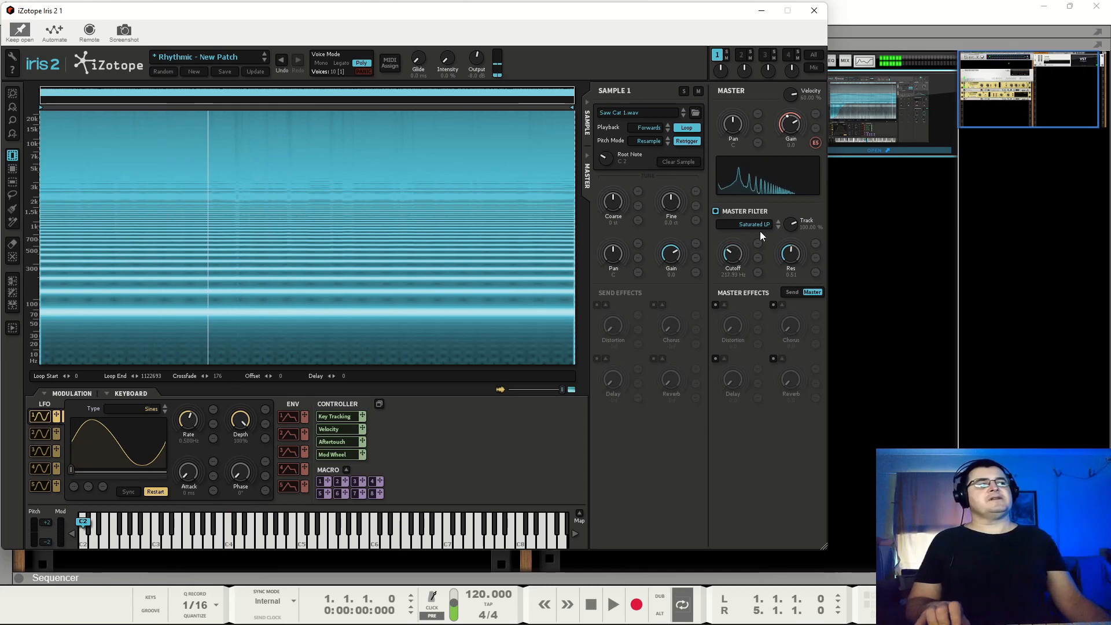
# Step: Switch the master filter to the New York HP high-pass type and sweep its cutoff
pyautogui.click(779, 227)
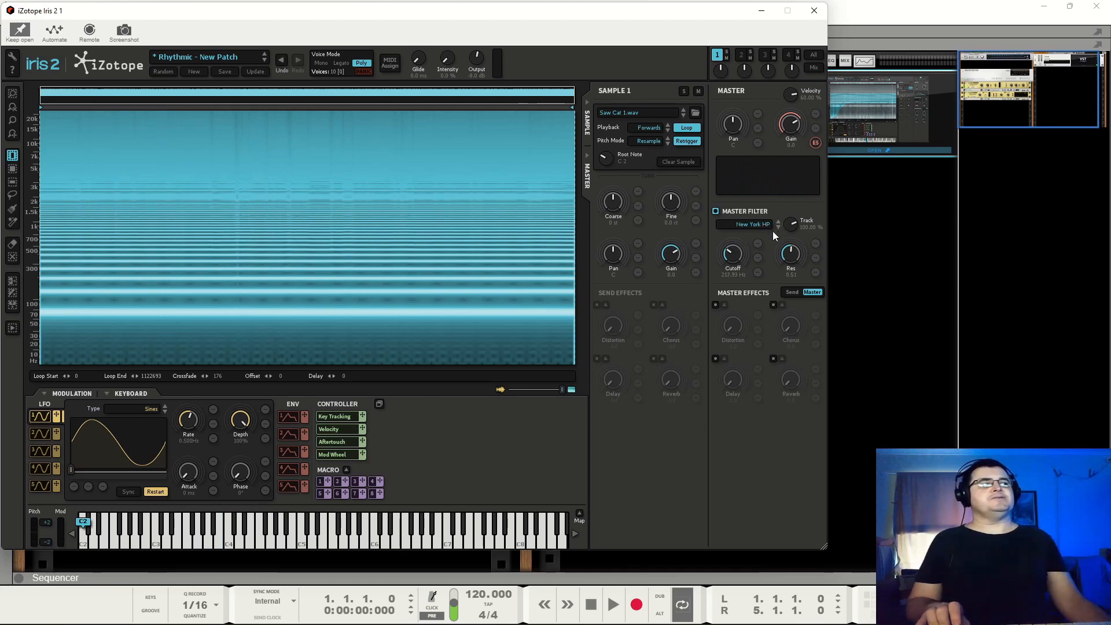
pyautogui.click(758, 225)
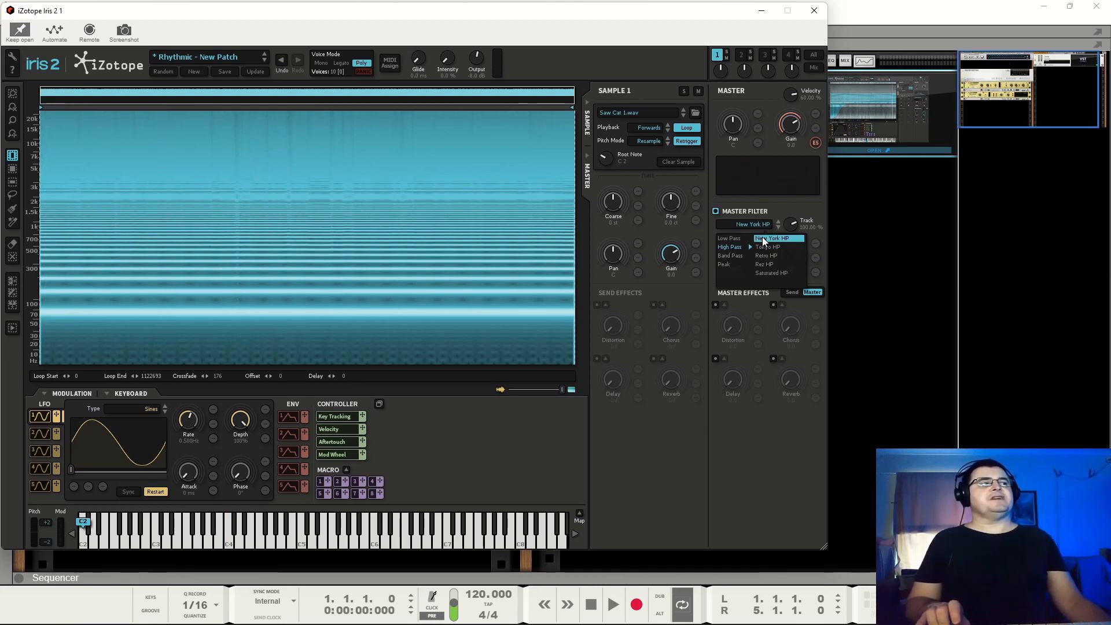
pyautogui.click(763, 237)
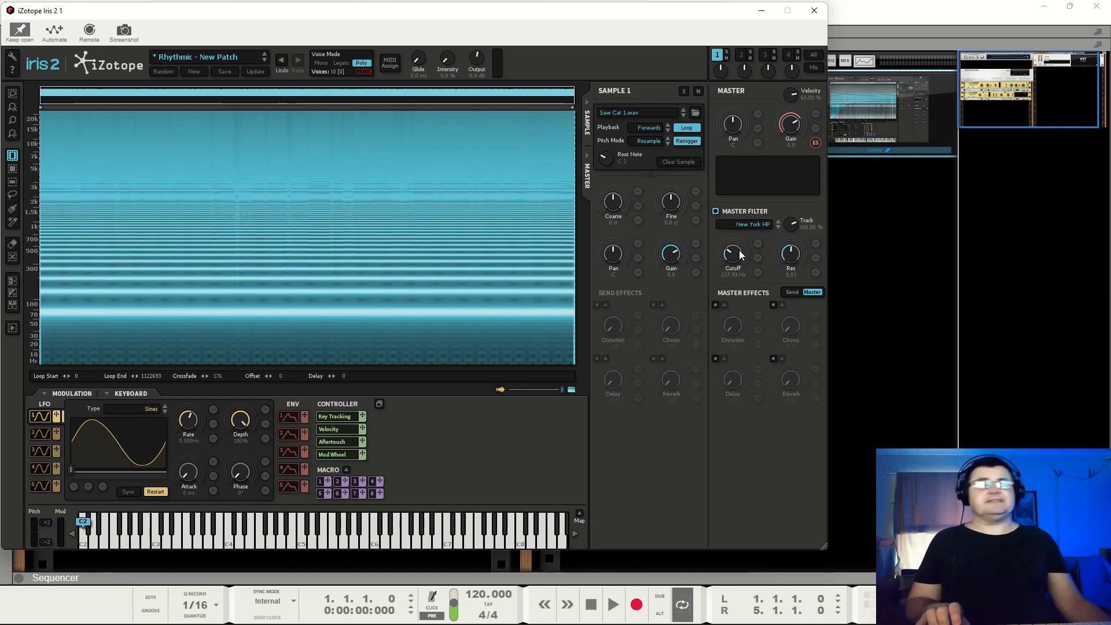
pyautogui.moveTo(731, 255)
pyautogui.mouseDown()
pyautogui.moveTo(741, 228)
pyautogui.moveTo(741, 257)
pyautogui.mouseUp()
# Step: Return the master filter to New York LP with the cutoff at about 4.6 kHz and the resonance at 0.14
pyautogui.click(756, 224)
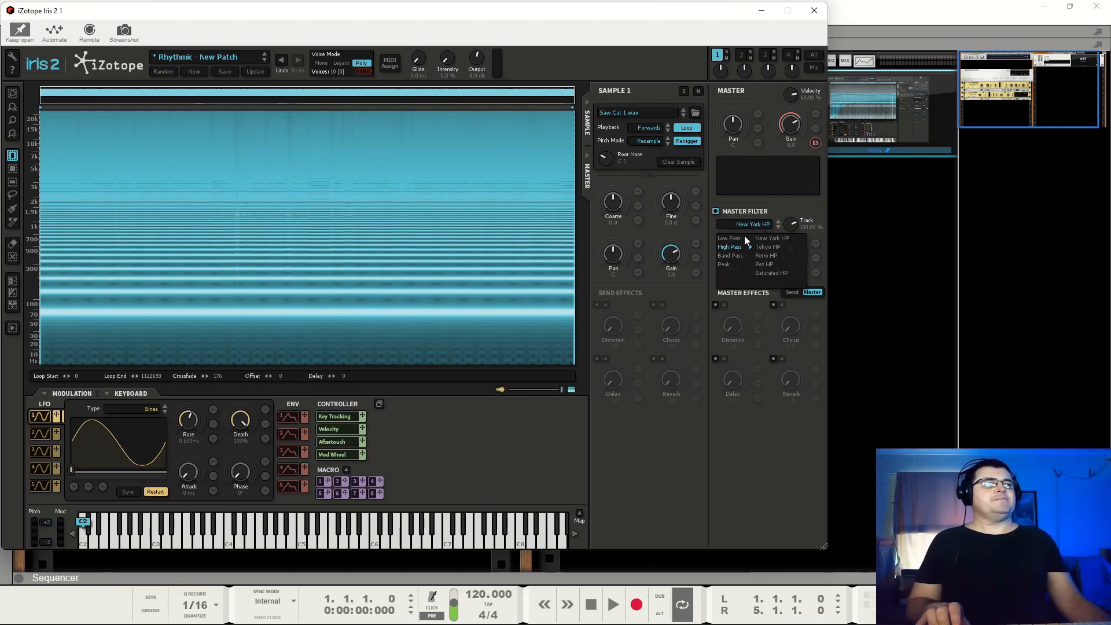
pyautogui.click(761, 238)
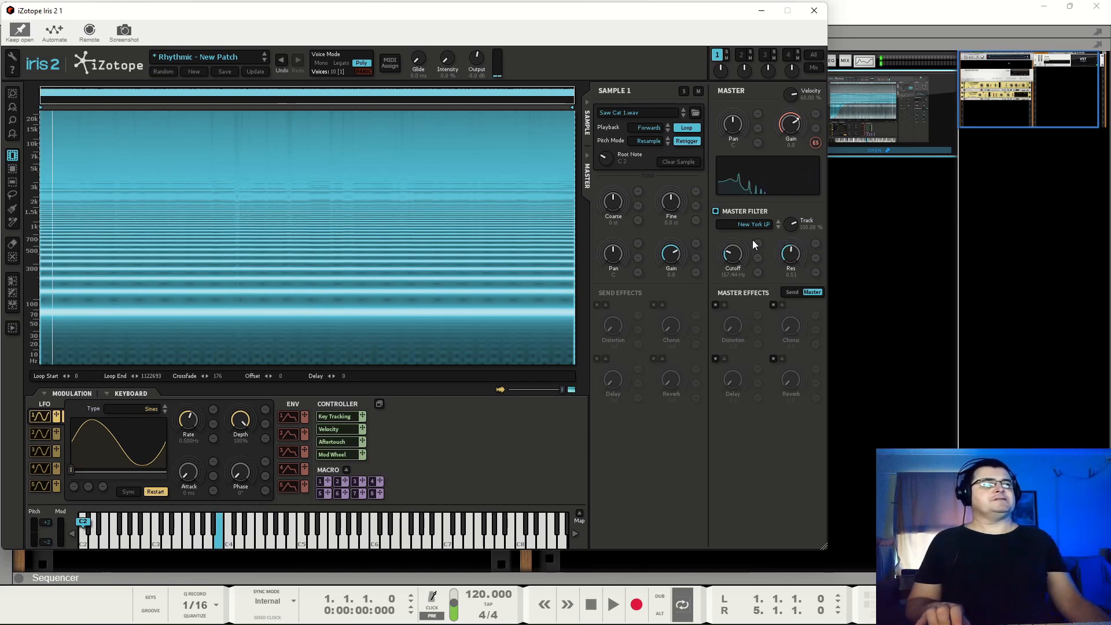
pyautogui.moveTo(739, 239); pyautogui.dragTo(742, 224)
pyautogui.moveTo(785, 259); pyautogui.dragTo(793, 275)
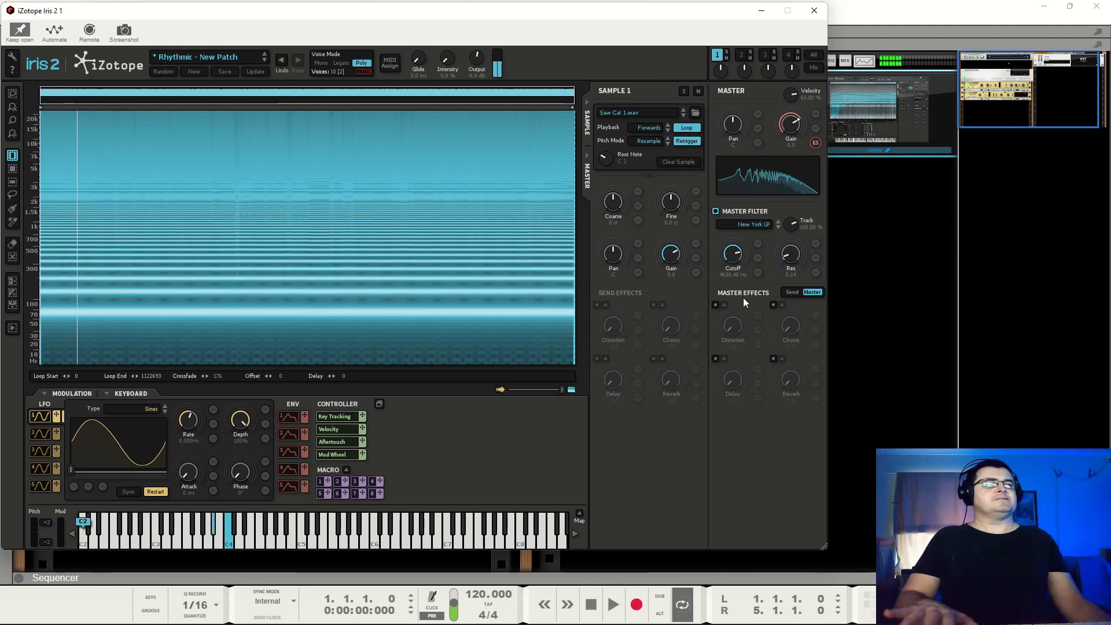
# Step: Try the master distortion and chorus, then add the master delay at about 12 and some reverb
pyautogui.click(717, 305)
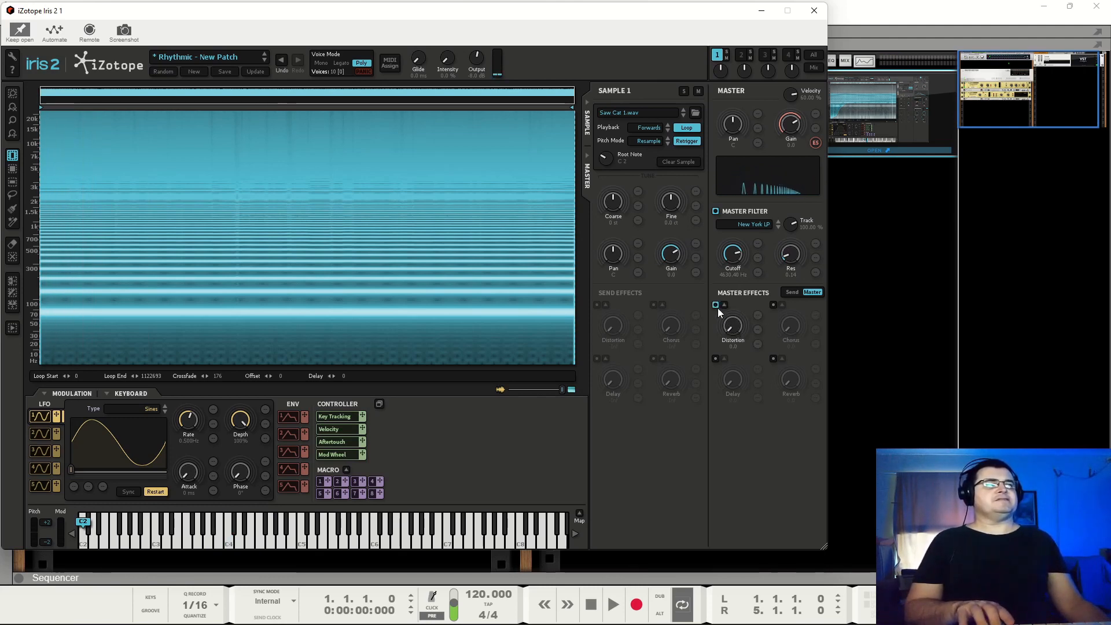
pyautogui.click(775, 305)
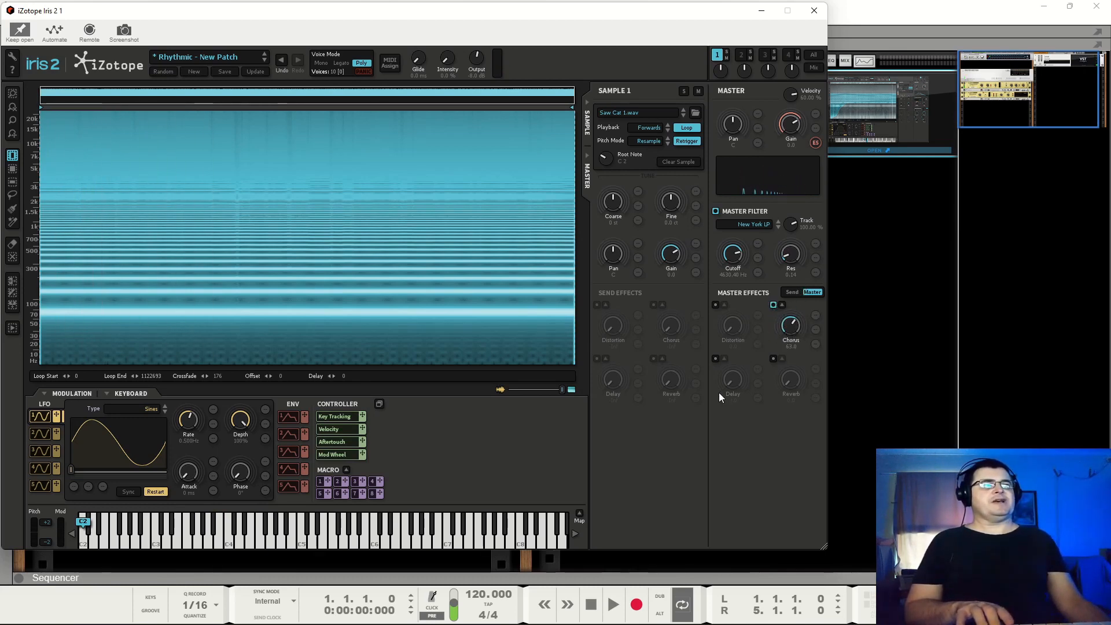
pyautogui.click(716, 359)
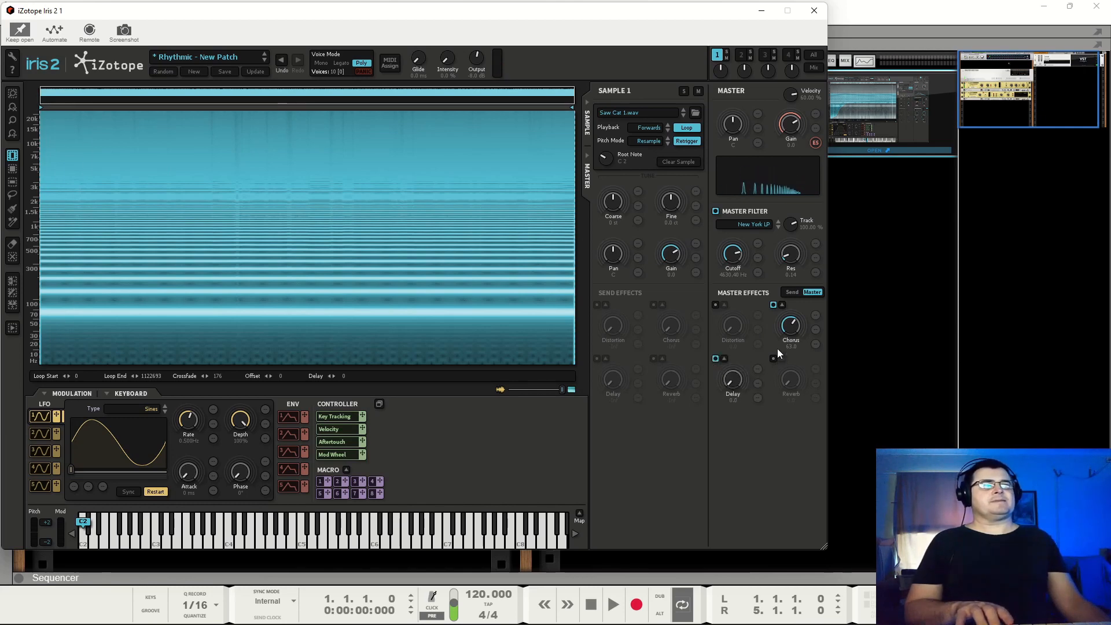
pyautogui.moveTo(735, 377); pyautogui.dragTo(745, 364)
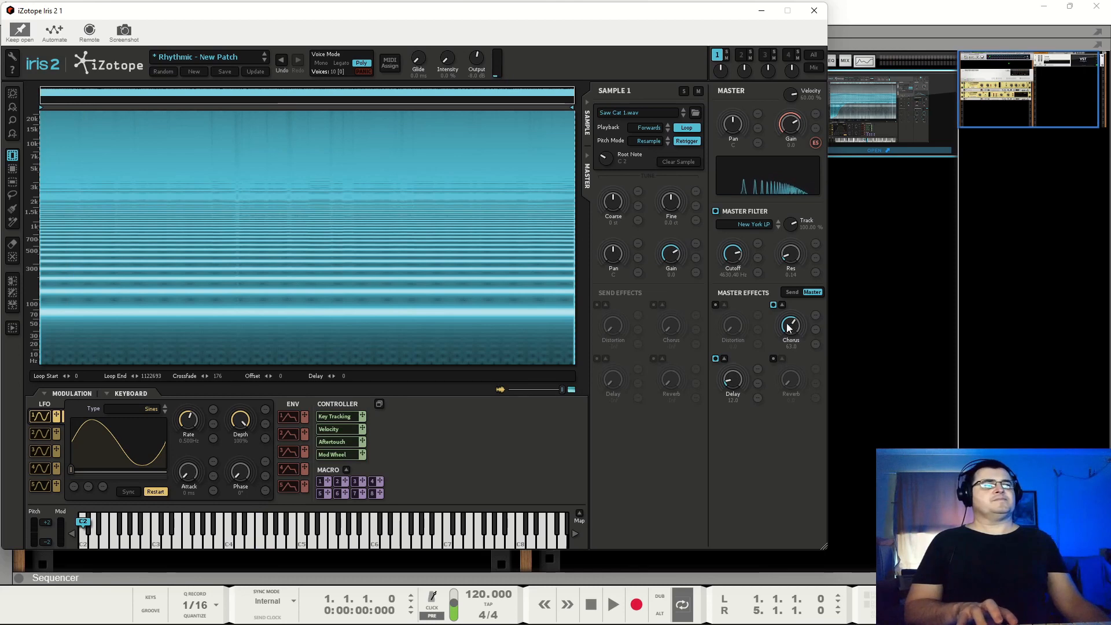
pyautogui.click(774, 359)
pyautogui.moveTo(790, 380)
pyautogui.mouseDown()
pyautogui.moveTo(805, 349)
pyautogui.moveTo(792, 394)
pyautogui.mouseUp()
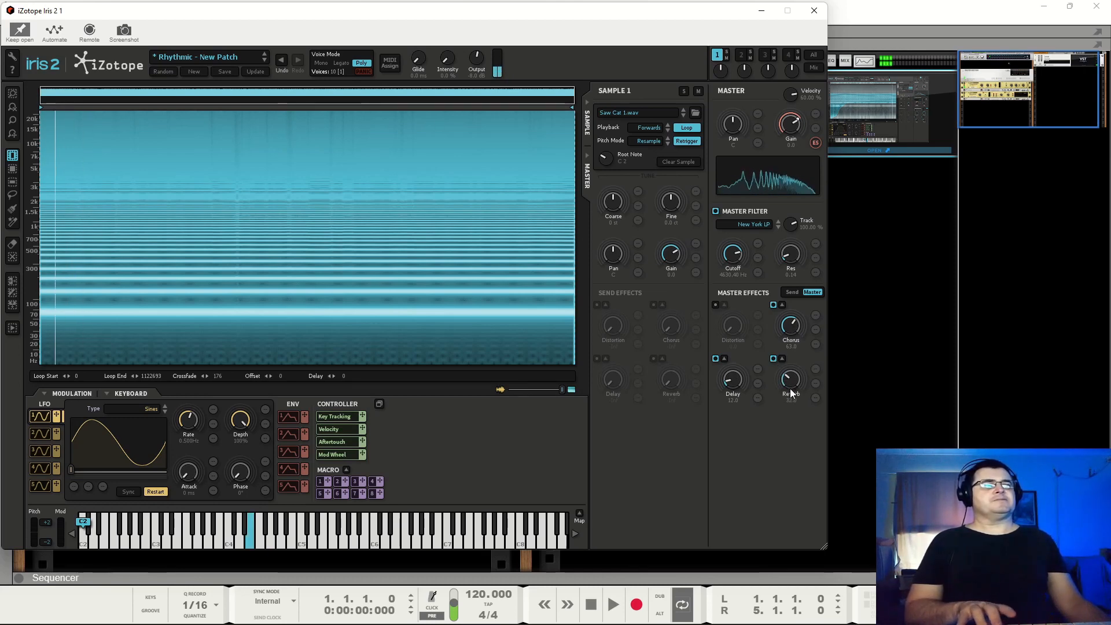
# Step: Turn off the master chorus and reverb effects and raise the synth's output level to +6.0 dB
pyautogui.click(775, 304)
pyautogui.click(774, 359)
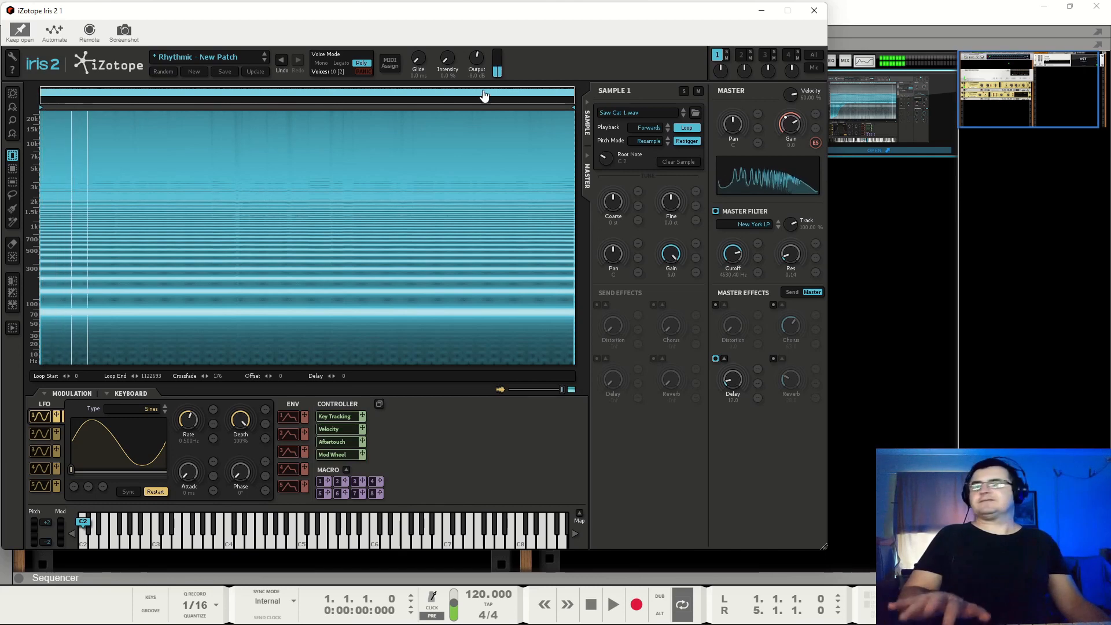
pyautogui.moveTo(481, 57); pyautogui.dragTo(479, 42)
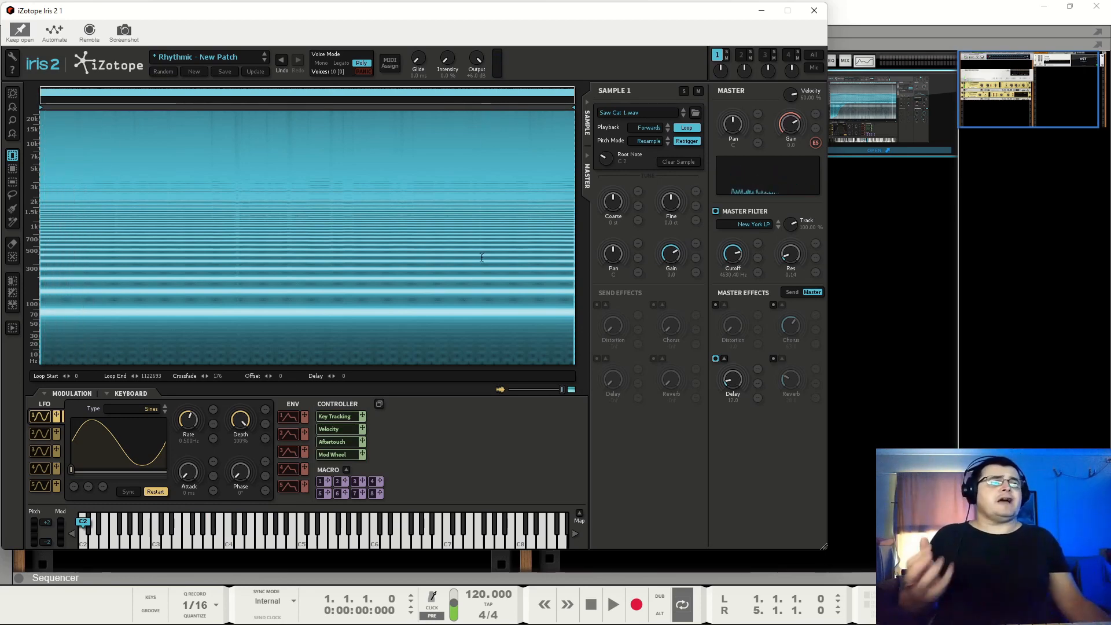
# Step: Bypass and re-enable the master delay for comparison, and turn Sample 1's gain up to its maximum
pyautogui.click(716, 359)
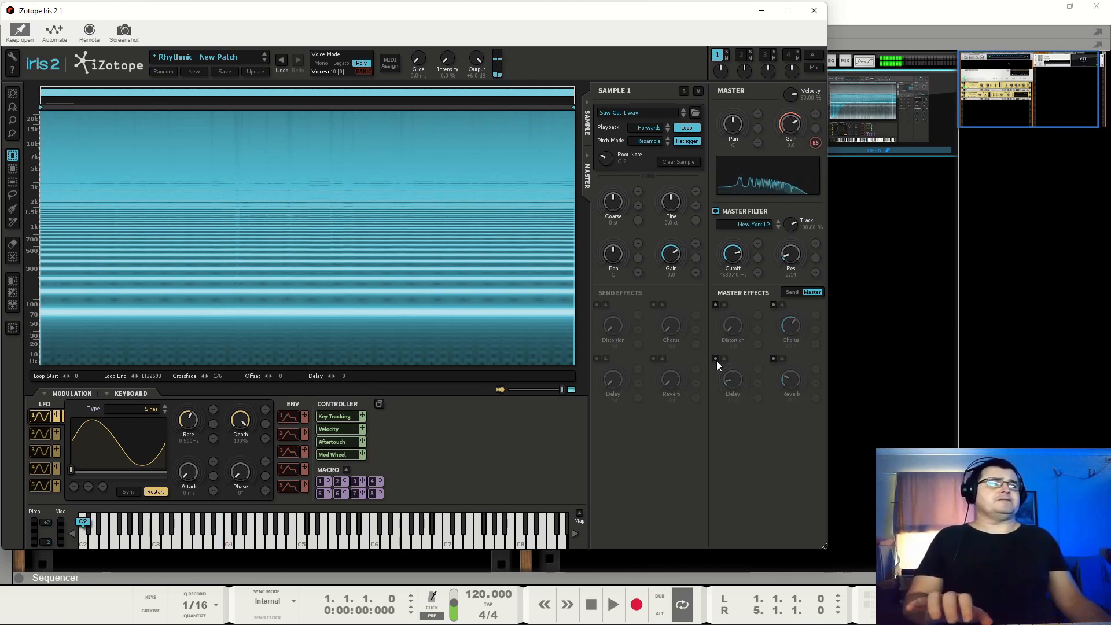
pyautogui.click(716, 359)
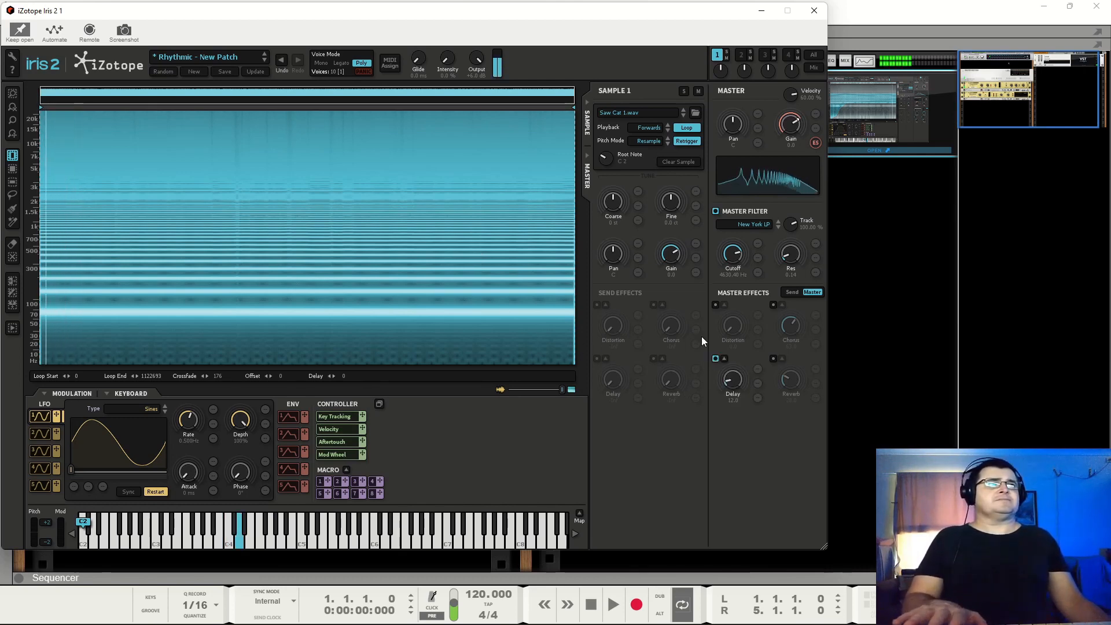
pyautogui.moveTo(677, 262)
pyautogui.mouseDown()
pyautogui.moveTo(681, 244)
pyautogui.moveTo(669, 257)
pyautogui.mouseUp()
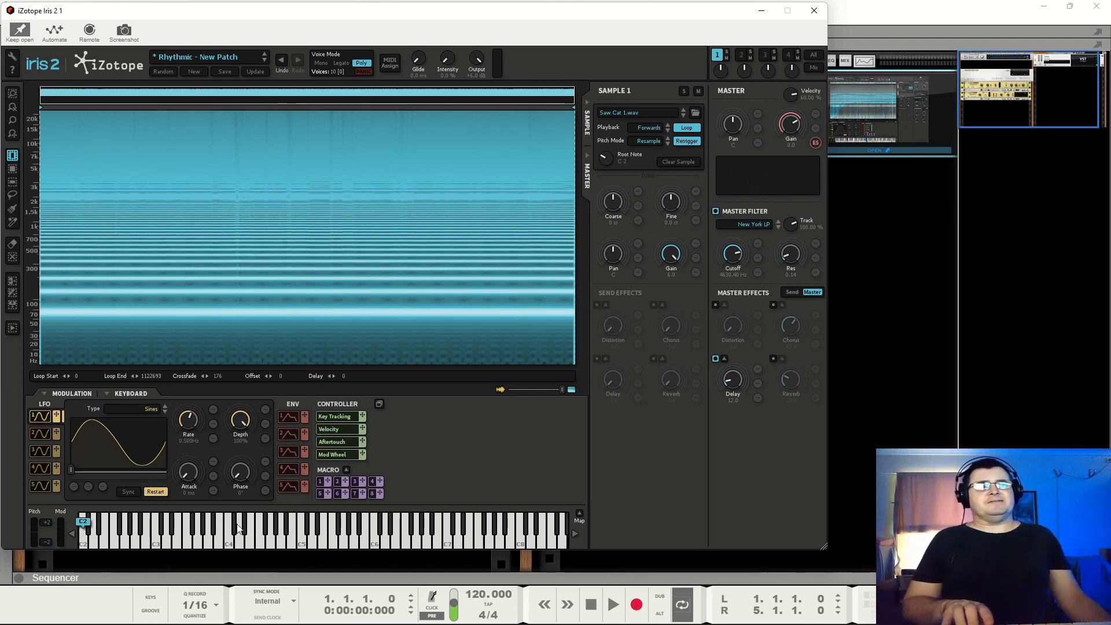
# Step: Audition slower attacks on envelope 5, and give it a 1 ms attack, 0% sustain and a longer decay
pyautogui.click(285, 484)
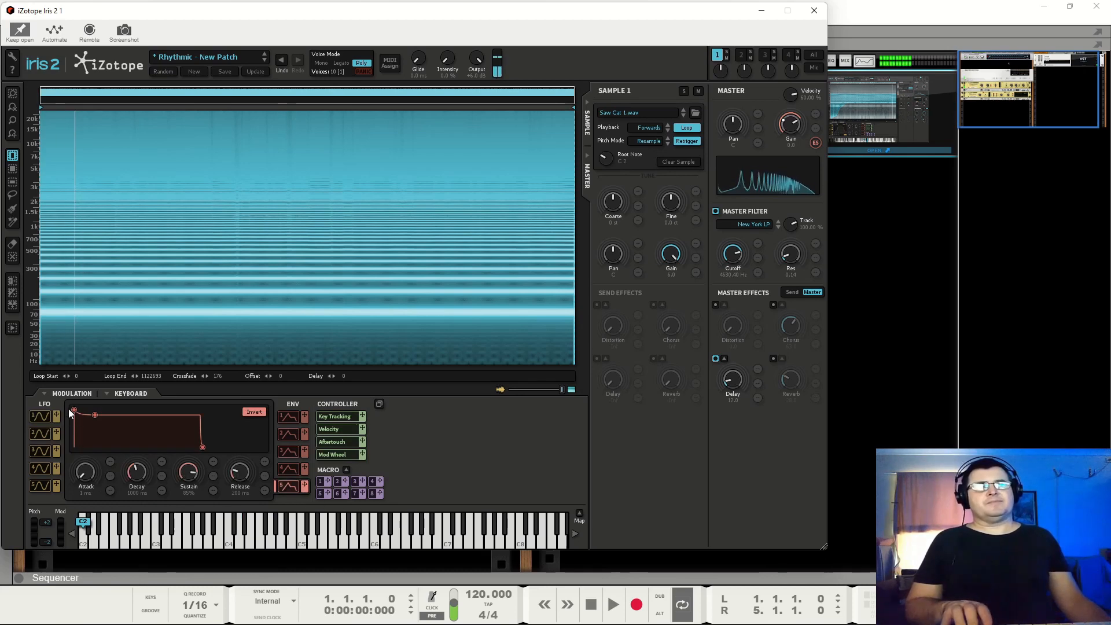
pyautogui.moveTo(77, 412); pyautogui.dragTo(108, 410)
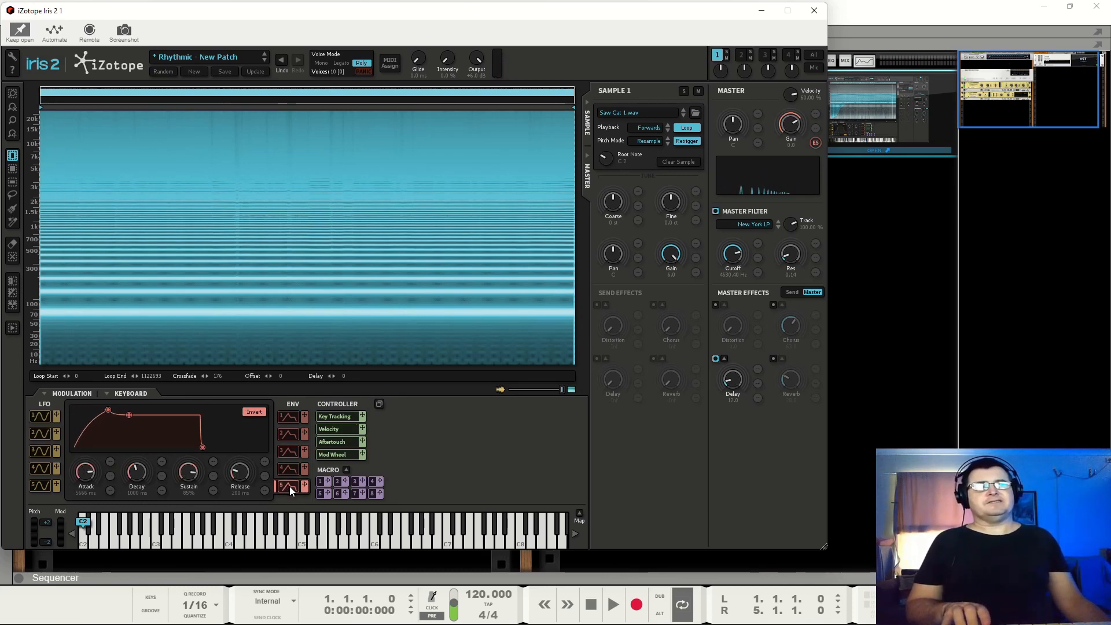
pyautogui.moveTo(108, 410); pyautogui.dragTo(89, 389)
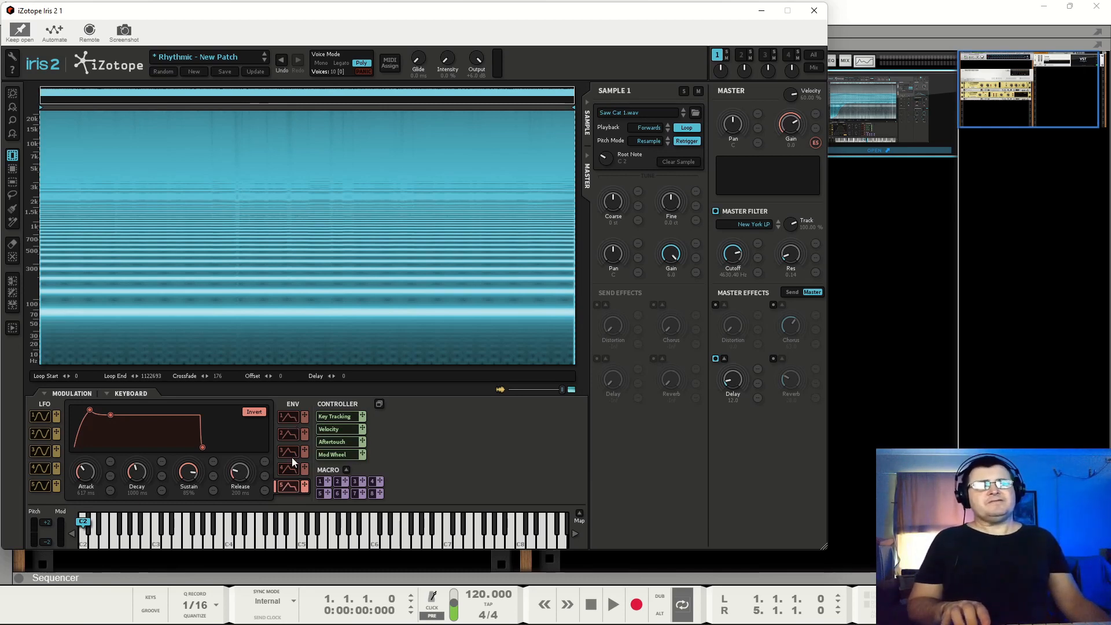
pyautogui.moveTo(110, 415); pyautogui.dragTo(95, 465)
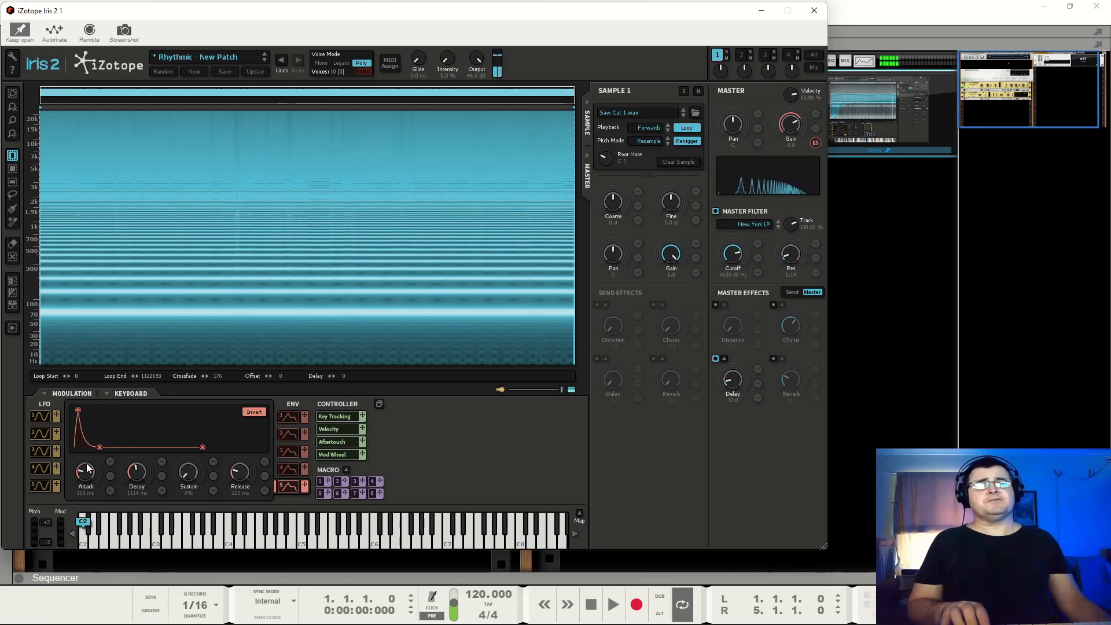
pyautogui.moveTo(88, 461); pyautogui.dragTo(138, 481)
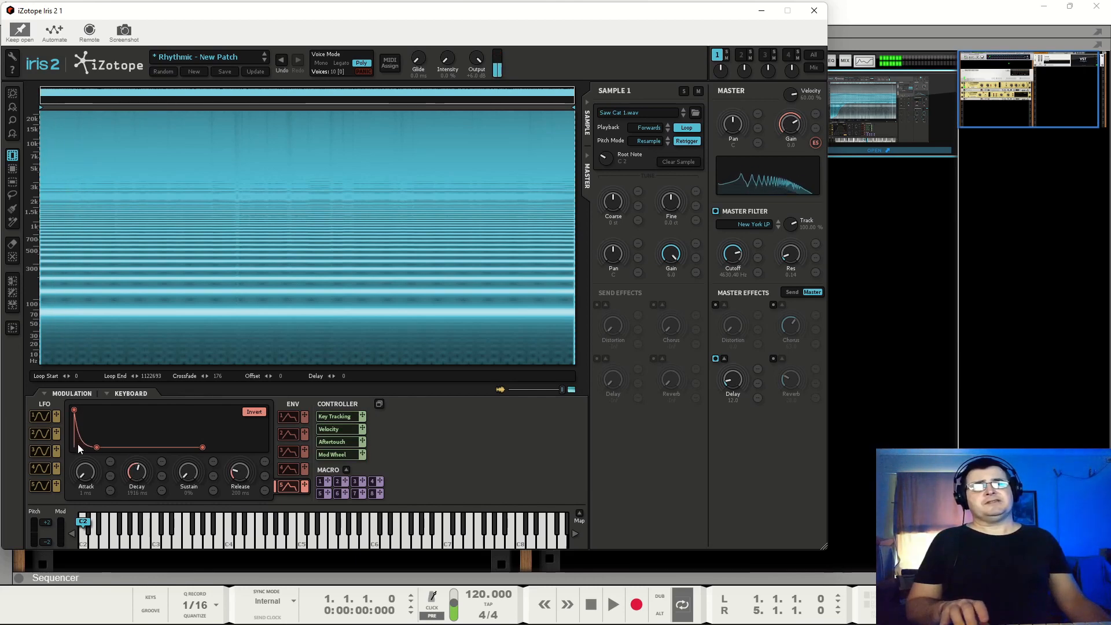
# Step: Try steep and rounded decay curves on envelope 5, and set its decay time to about 994 ms
pyautogui.moveTo(85, 448); pyautogui.dragTo(97, 420)
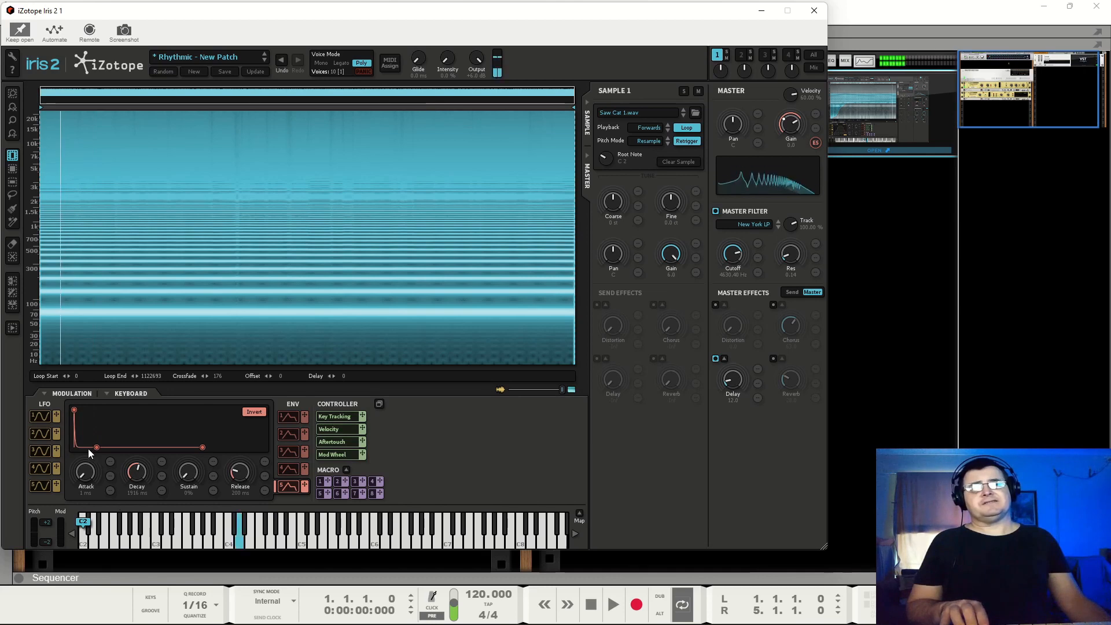
pyautogui.moveTo(79, 445); pyautogui.dragTo(122, 340)
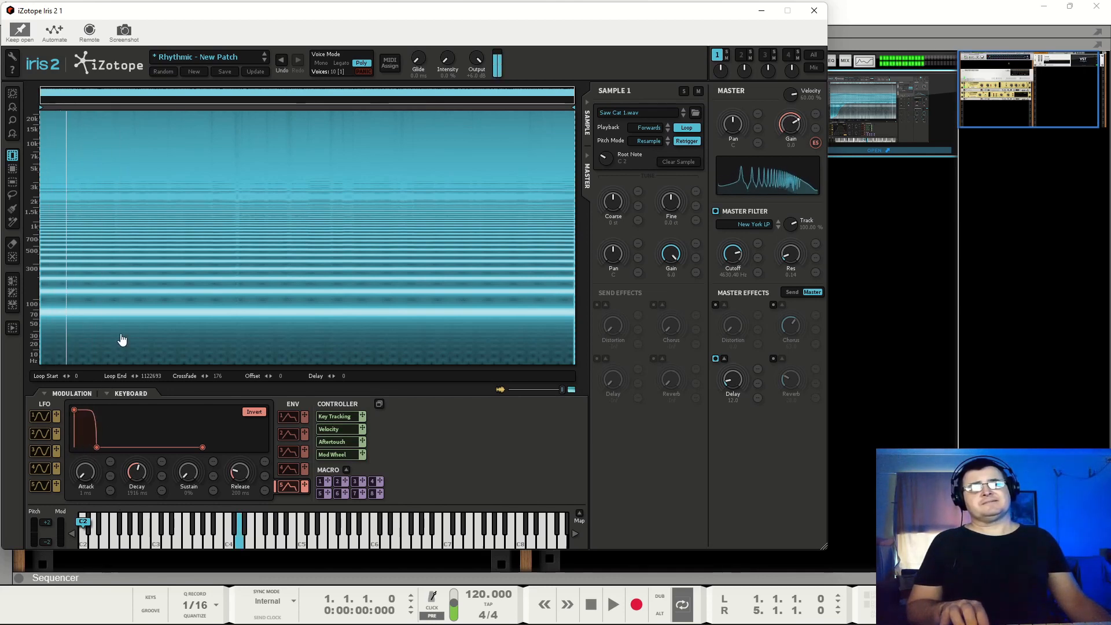
pyautogui.moveTo(141, 469); pyautogui.dragTo(139, 491)
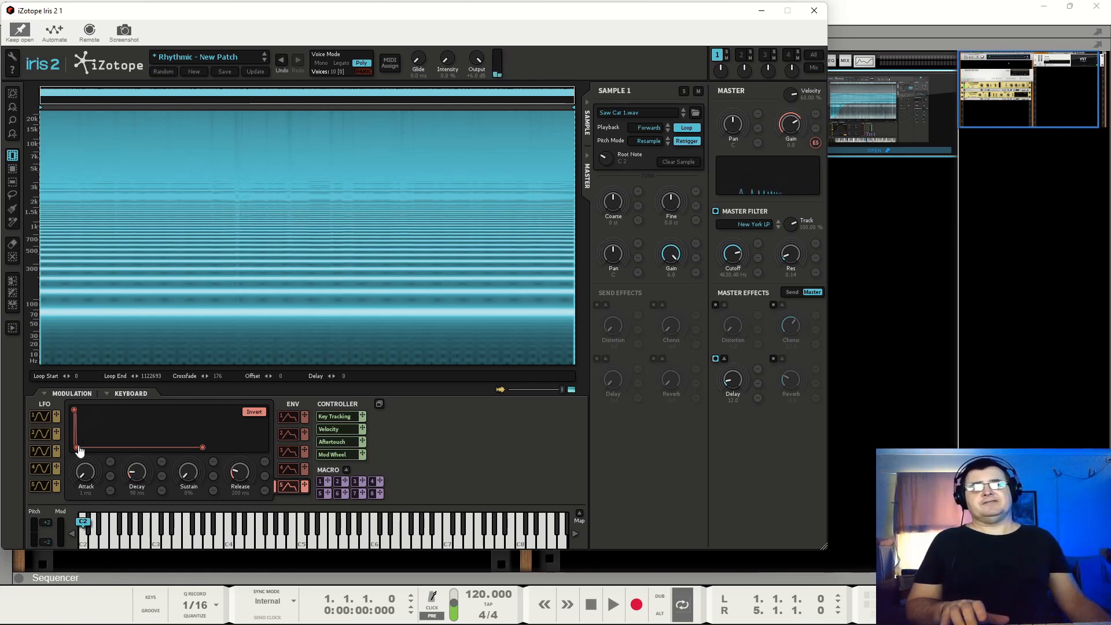
pyautogui.moveTo(77, 447); pyautogui.dragTo(112, 463)
pyautogui.moveTo(102, 409); pyautogui.dragTo(165, 491)
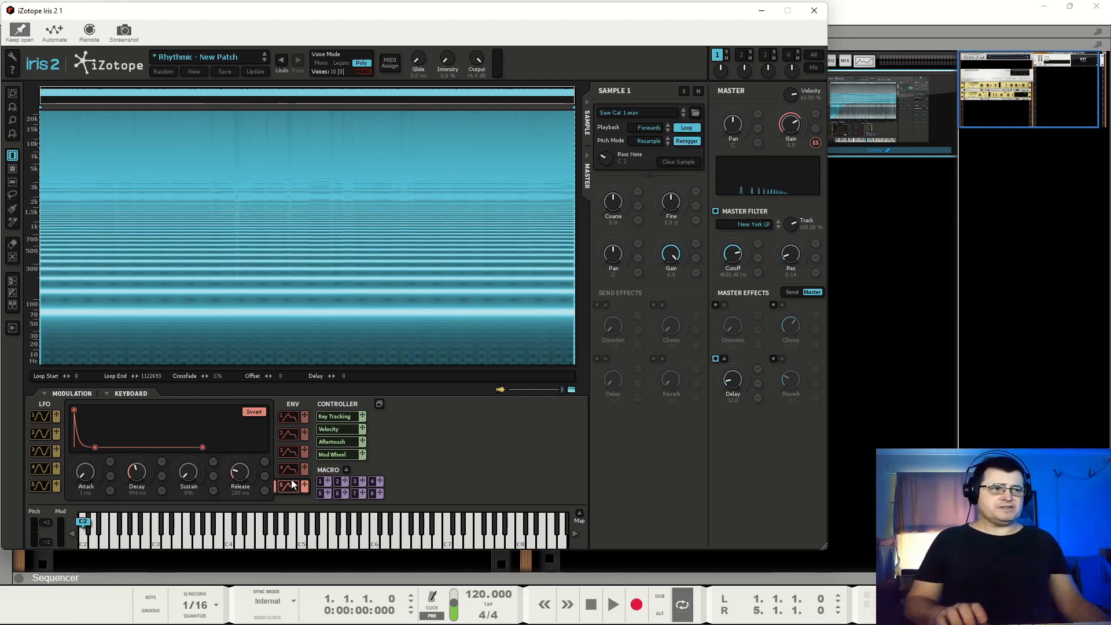
# Step: Shape envelope 1 with an attack of about 572 ms, a 5000 ms decay and 0% sustain
pyautogui.click(285, 415)
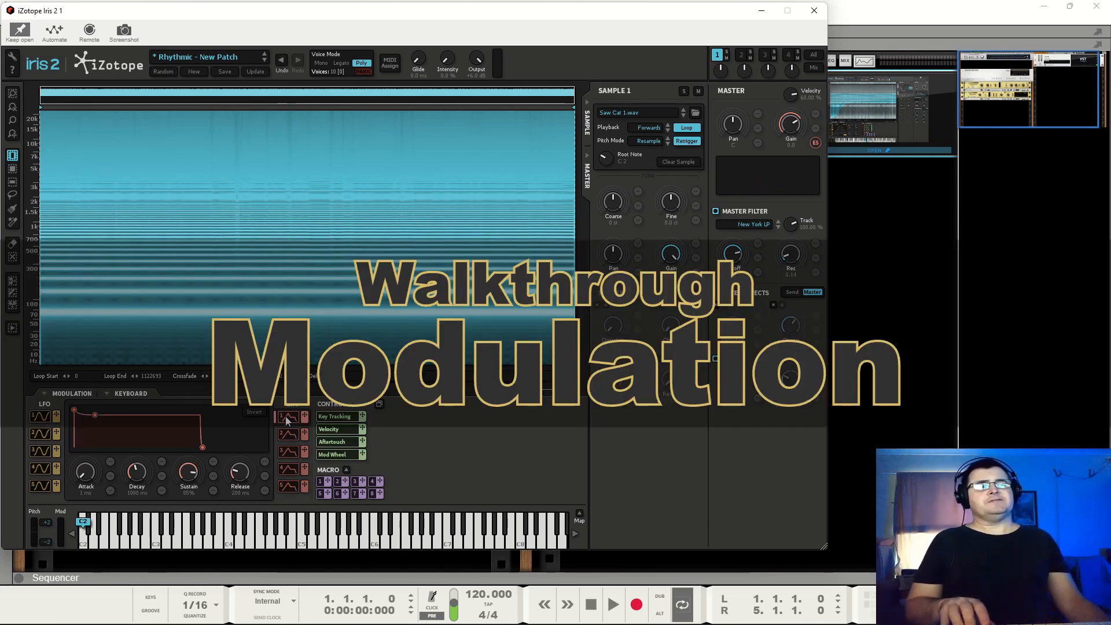
pyautogui.moveTo(75, 412); pyautogui.dragTo(119, 448)
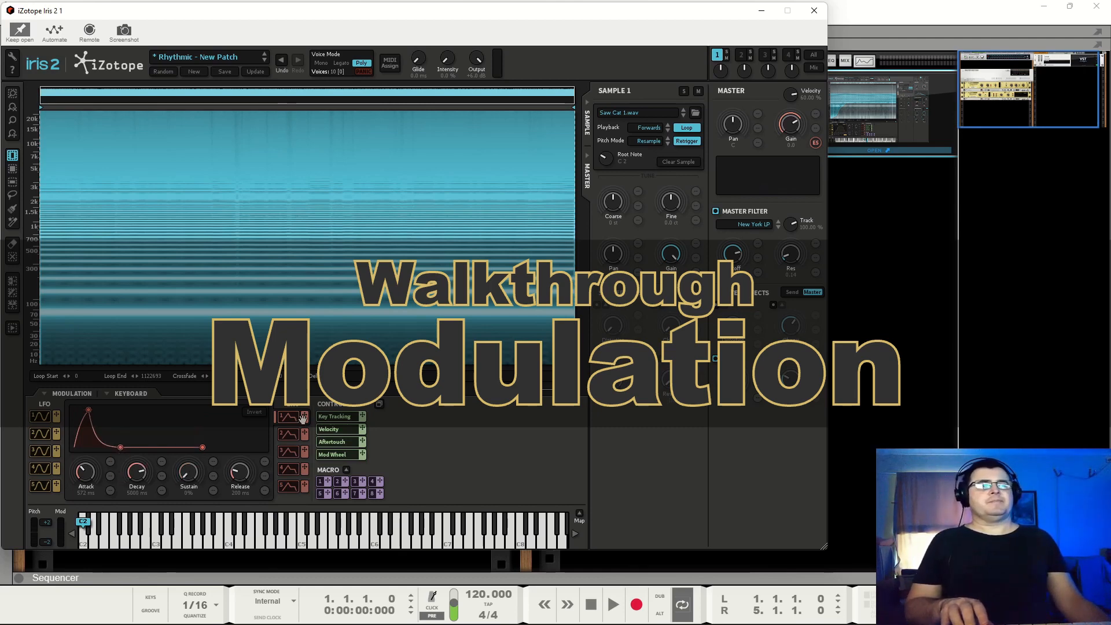
# Step: Try modulating the master filter cutoff with envelope 1, and clear the modulation assignment
pyautogui.moveTo(306, 418); pyautogui.dragTo(520, 435)
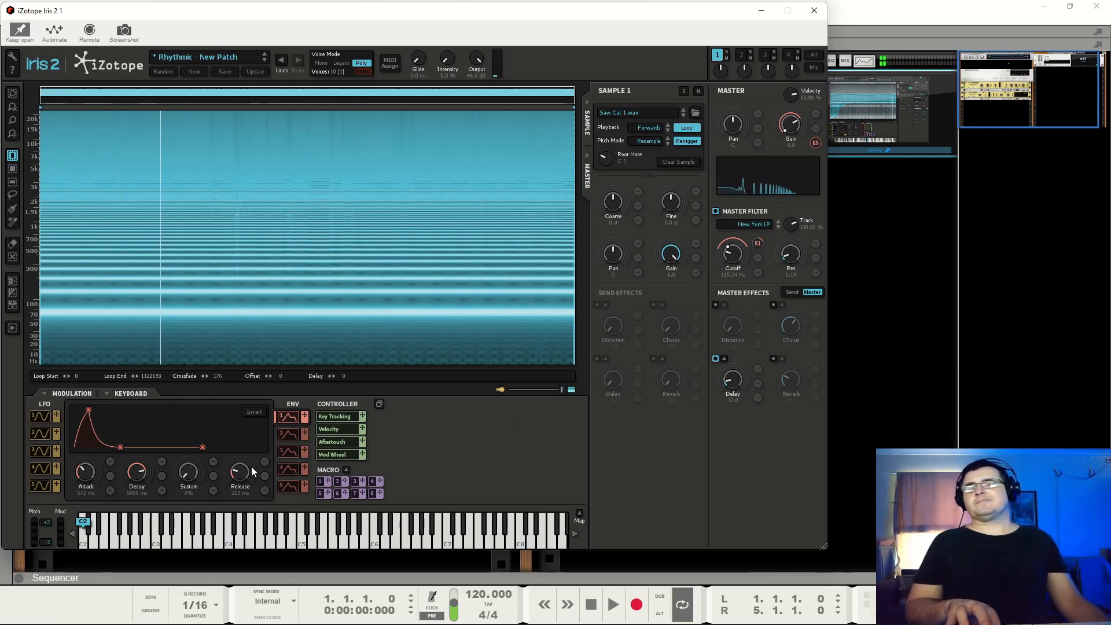
pyautogui.rightClick(759, 244)
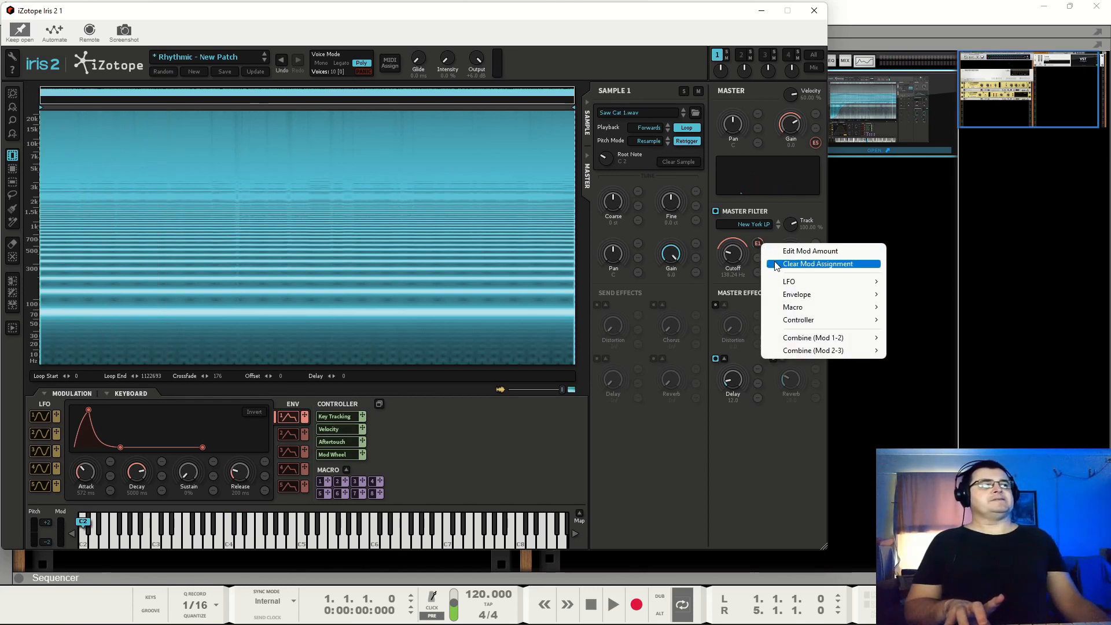
pyautogui.click(778, 264)
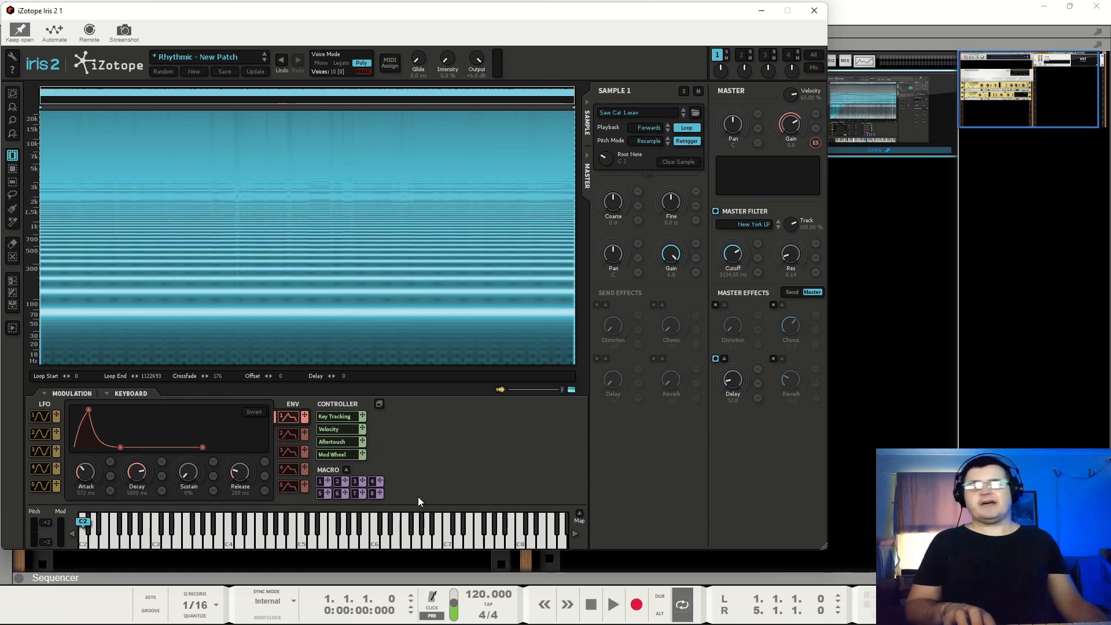
# Step: Try lowering the upper key limit of Saw Cat 1.wav to B 7 and A# 2 in the key mapping, and restore it to G 9
pyautogui.click(580, 514)
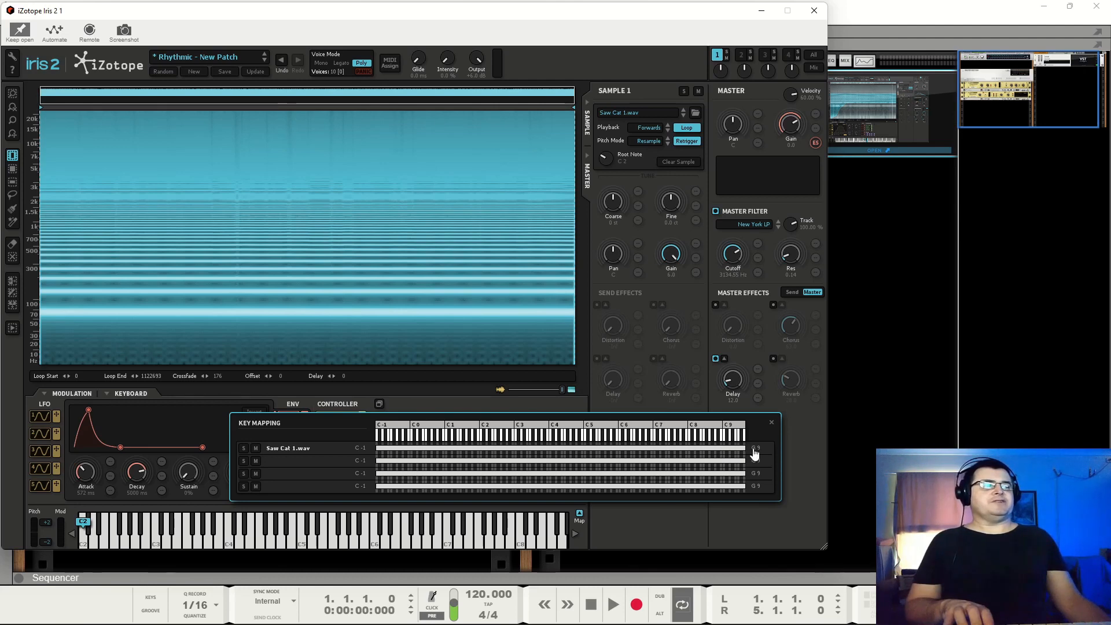
pyautogui.moveTo(755, 454); pyautogui.dragTo(672, 614)
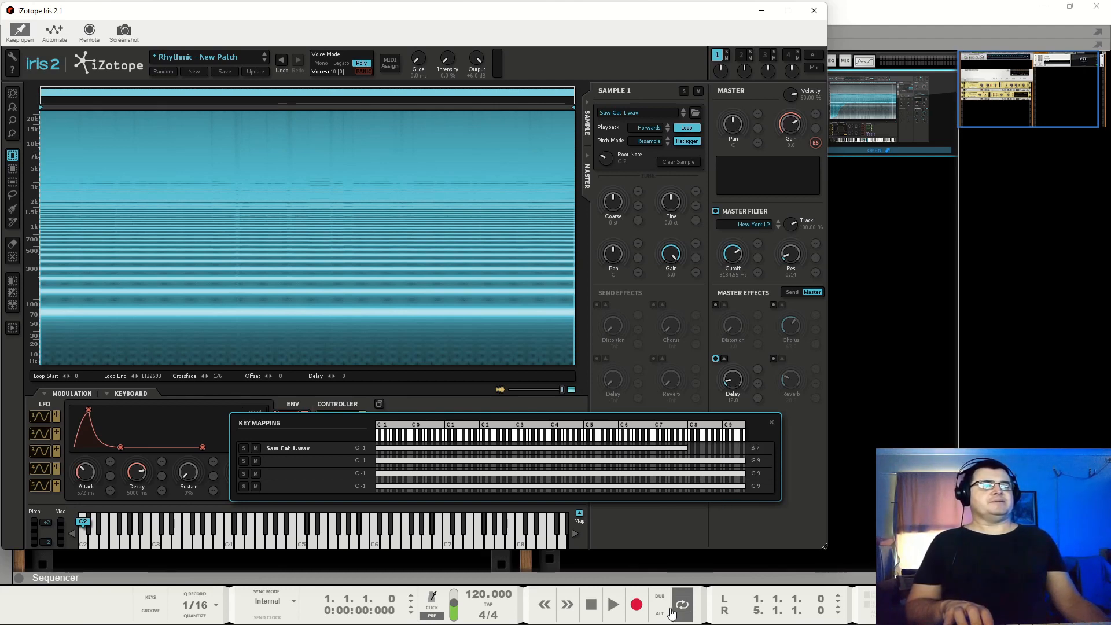
pyautogui.moveTo(684, 449); pyautogui.dragTo(510, 453)
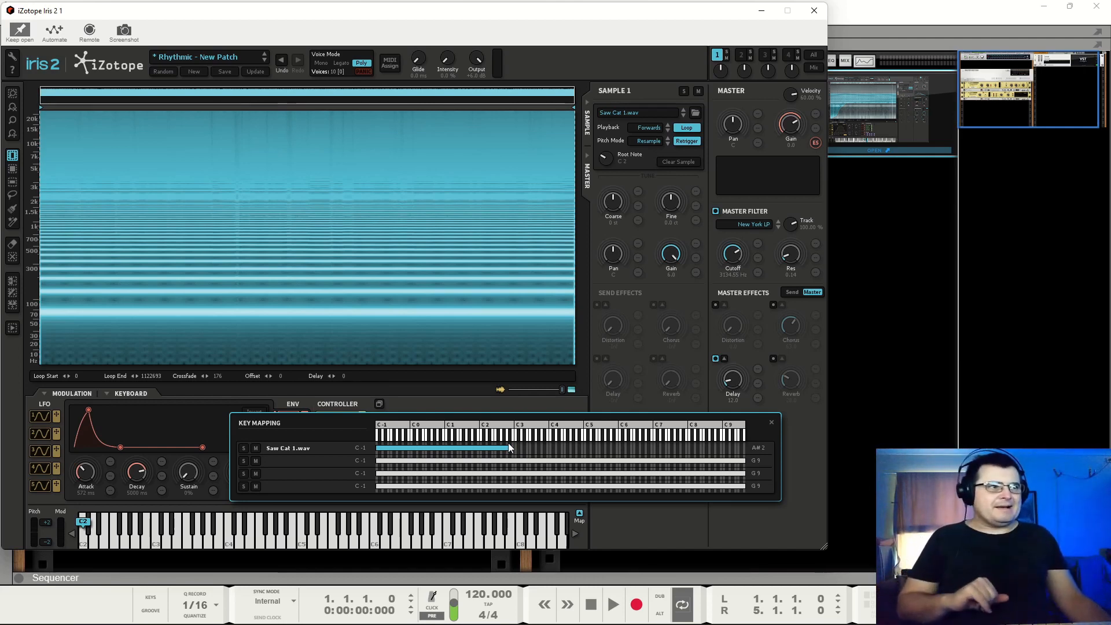
pyautogui.moveTo(512, 449); pyautogui.dragTo(776, 457)
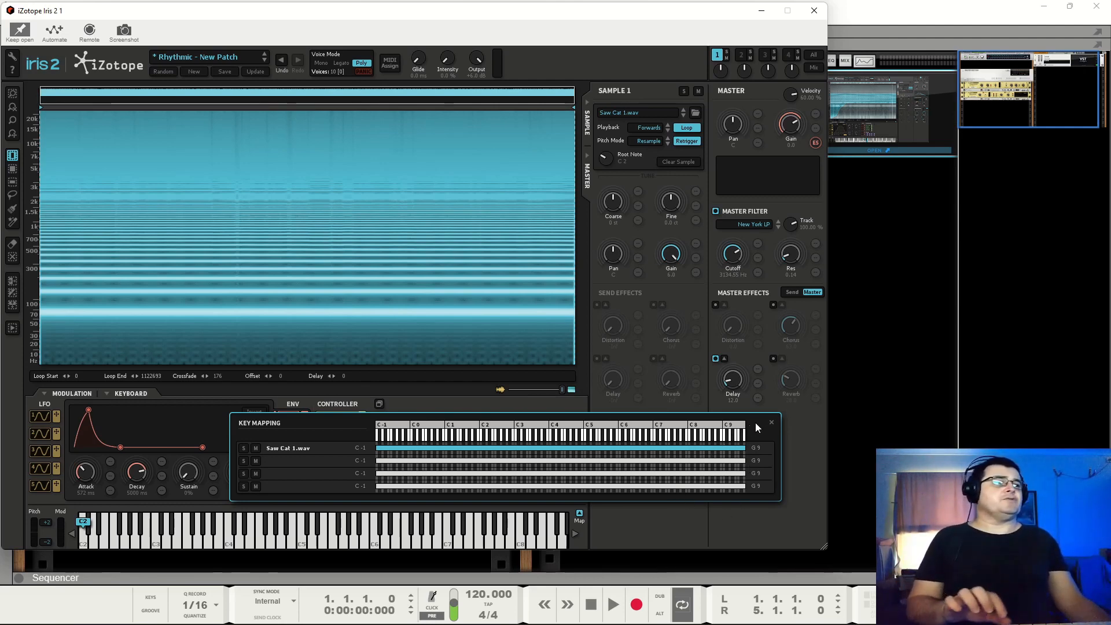
pyautogui.click(773, 425)
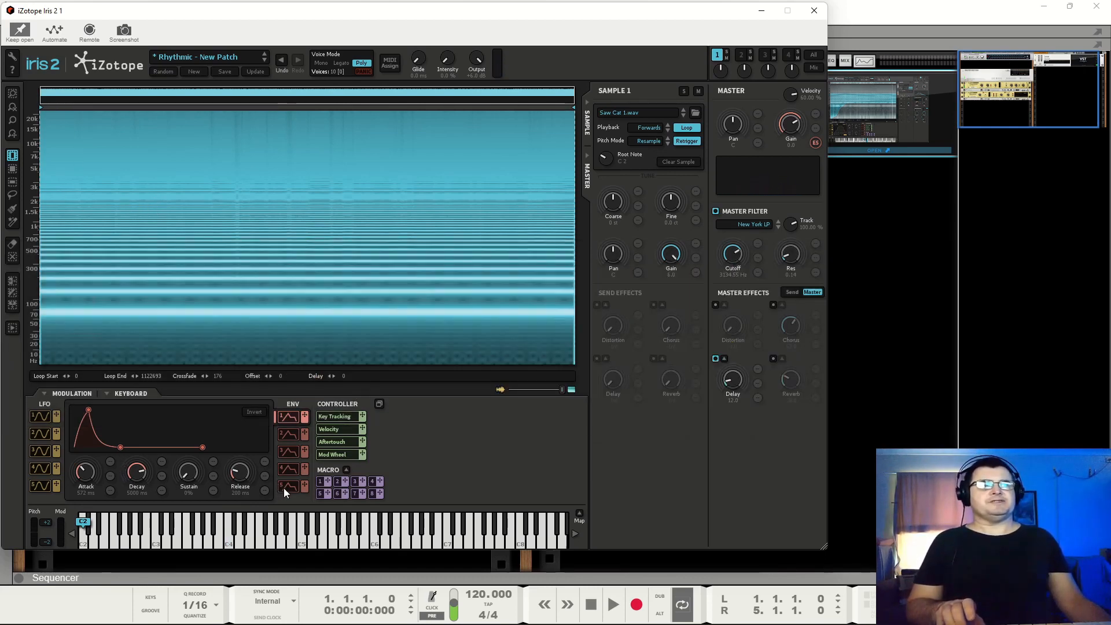
# Step: Set envelope 5's attack to about 549 ms, and look over the synthesizer's options
pyautogui.click(283, 488)
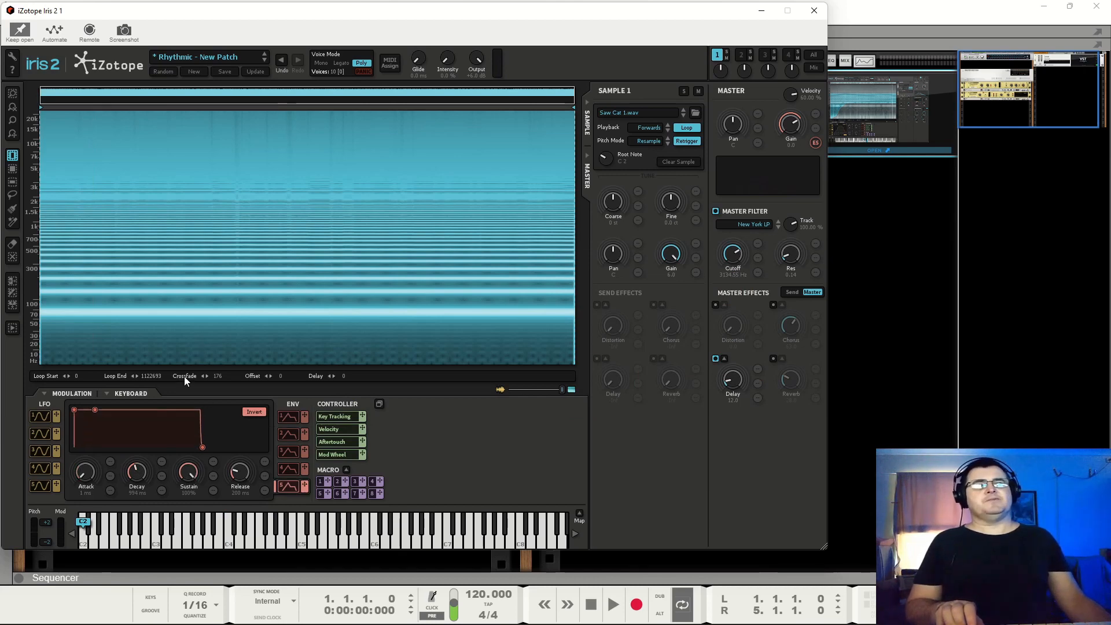
pyautogui.moveTo(75, 411); pyautogui.dragTo(90, 412)
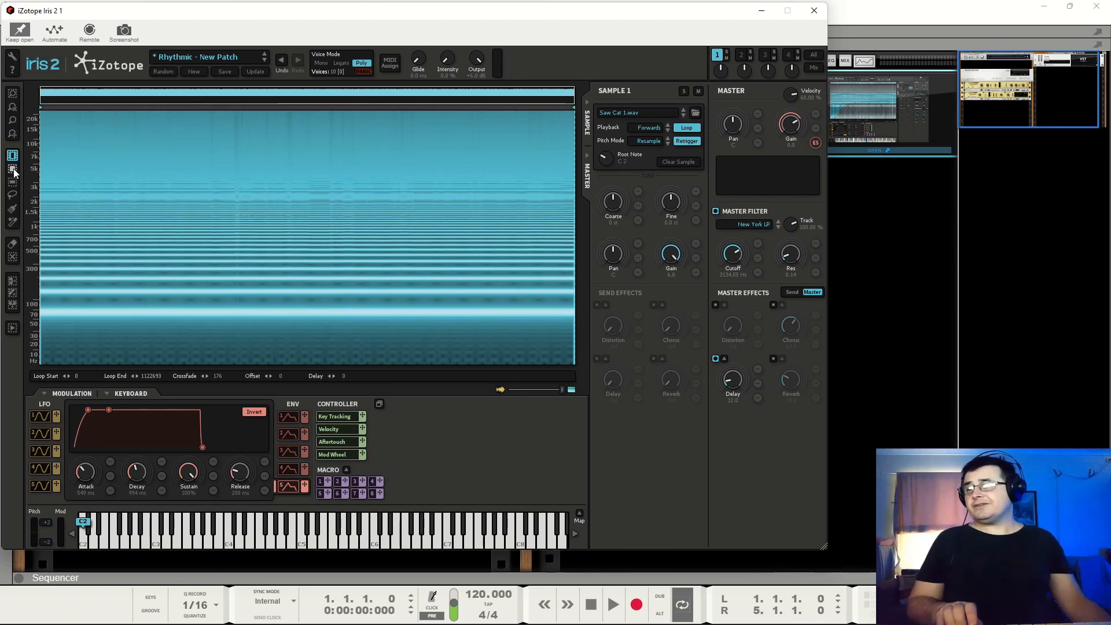
pyautogui.click(12, 61)
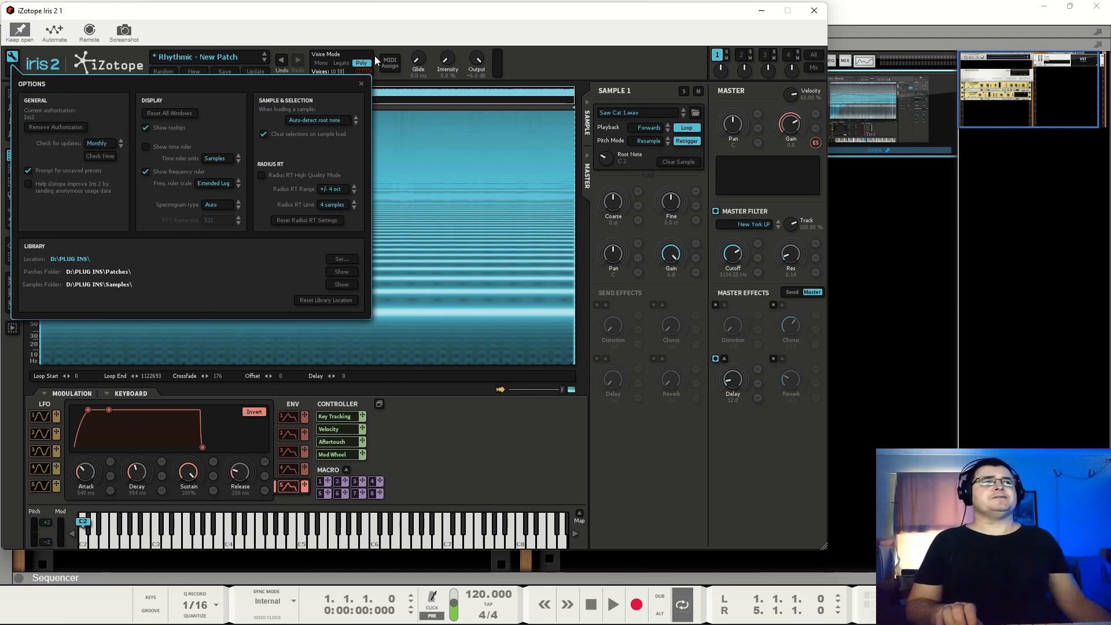
pyautogui.click(359, 86)
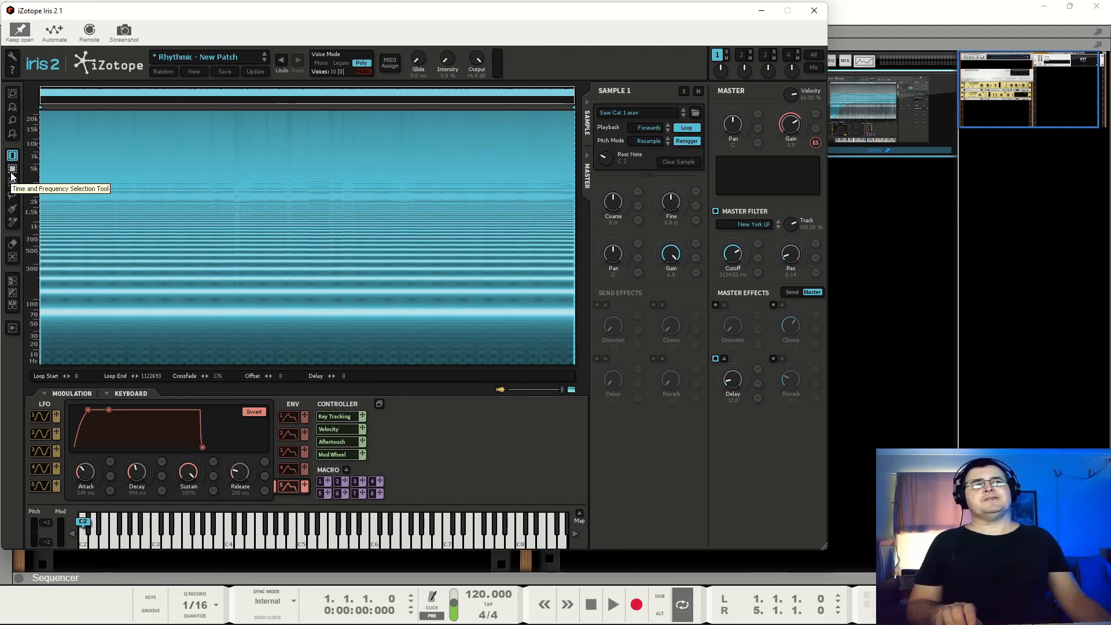
# Step: Select a time range near the start of Sample 1's spectrogram and erase a freehand looping shape from it
pyautogui.moveTo(68, 148); pyautogui.dragTo(226, 179)
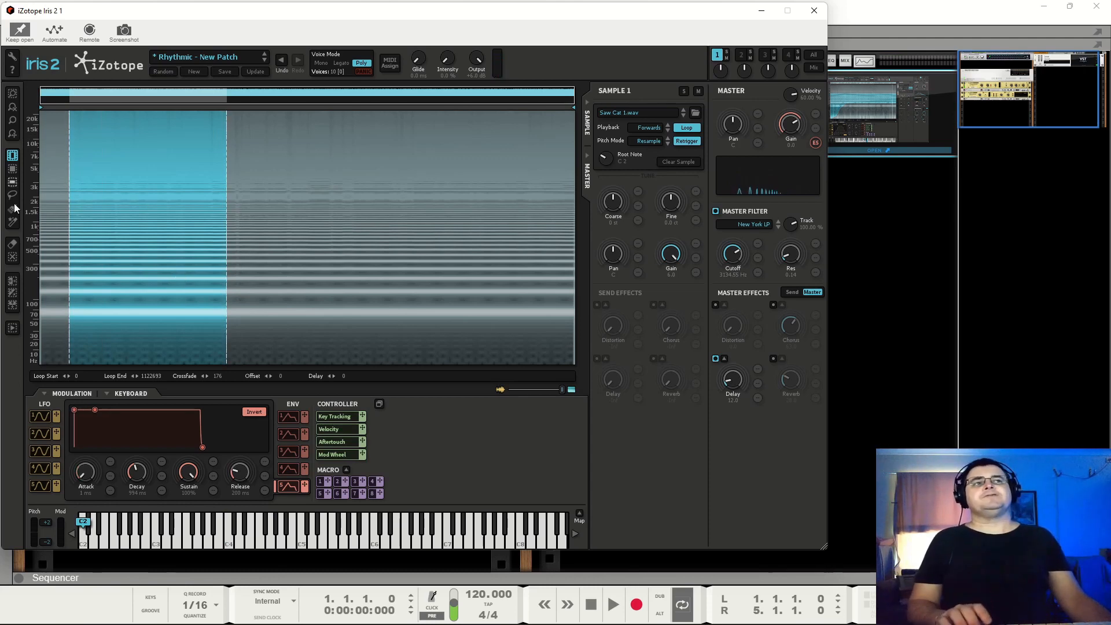
pyautogui.click(12, 244)
pyautogui.moveTo(84, 246)
pyautogui.mouseDown()
pyautogui.moveTo(174, 261)
pyautogui.moveTo(185, 209)
pyautogui.moveTo(139, 284)
pyautogui.moveTo(191, 340)
pyautogui.mouseUp()
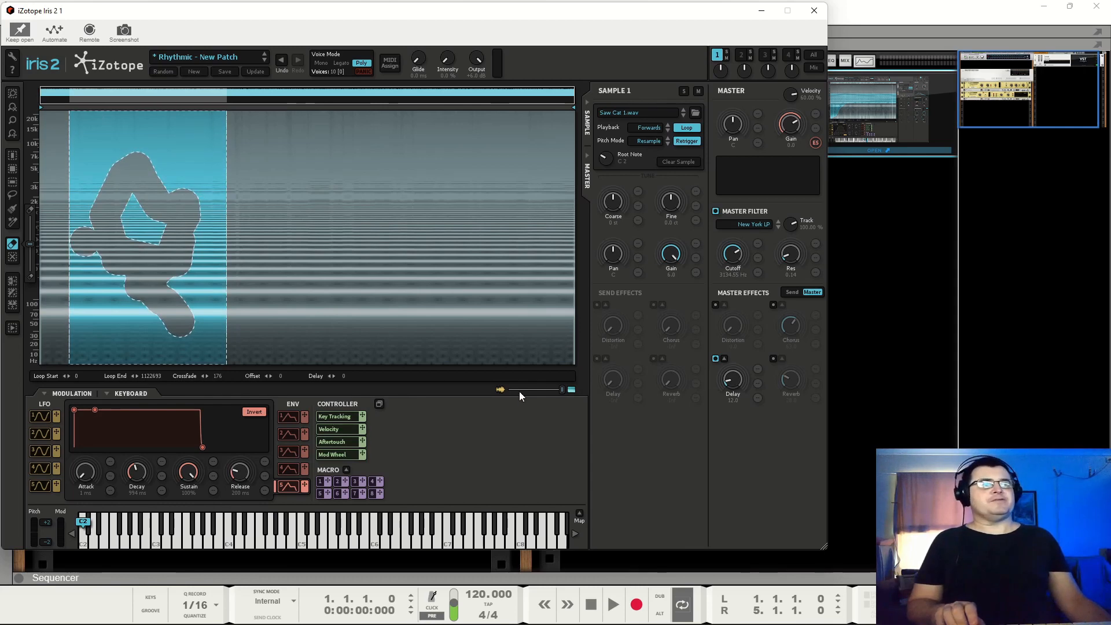
# Step: Examine the selected region as a waveform up close, and return to the full spectrogram view
pyautogui.moveTo(519, 391); pyautogui.dragTo(509, 390)
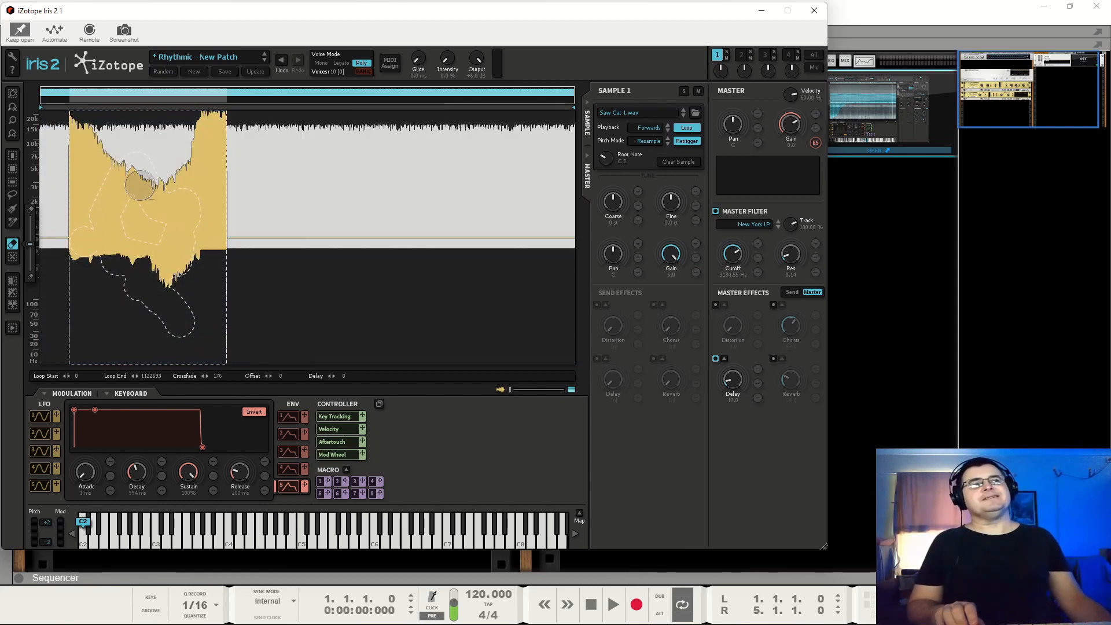
pyautogui.scroll(3, 341, 313)
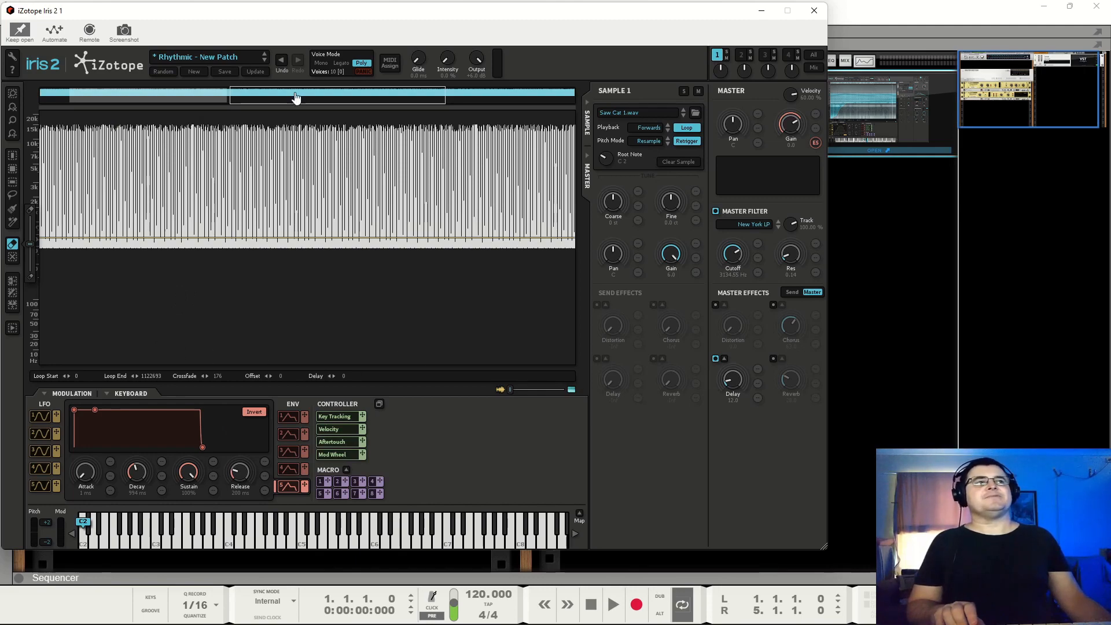
pyautogui.moveTo(296, 98); pyautogui.dragTo(108, 97)
pyautogui.scroll(2, 319, 198)
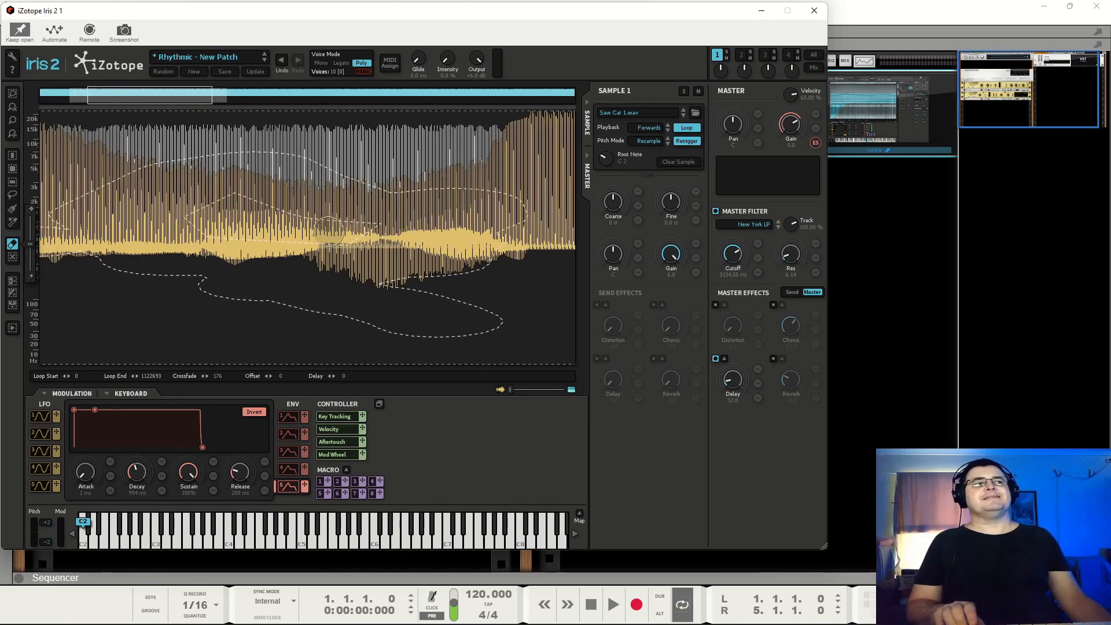
pyautogui.scroll(-2, 329, 233)
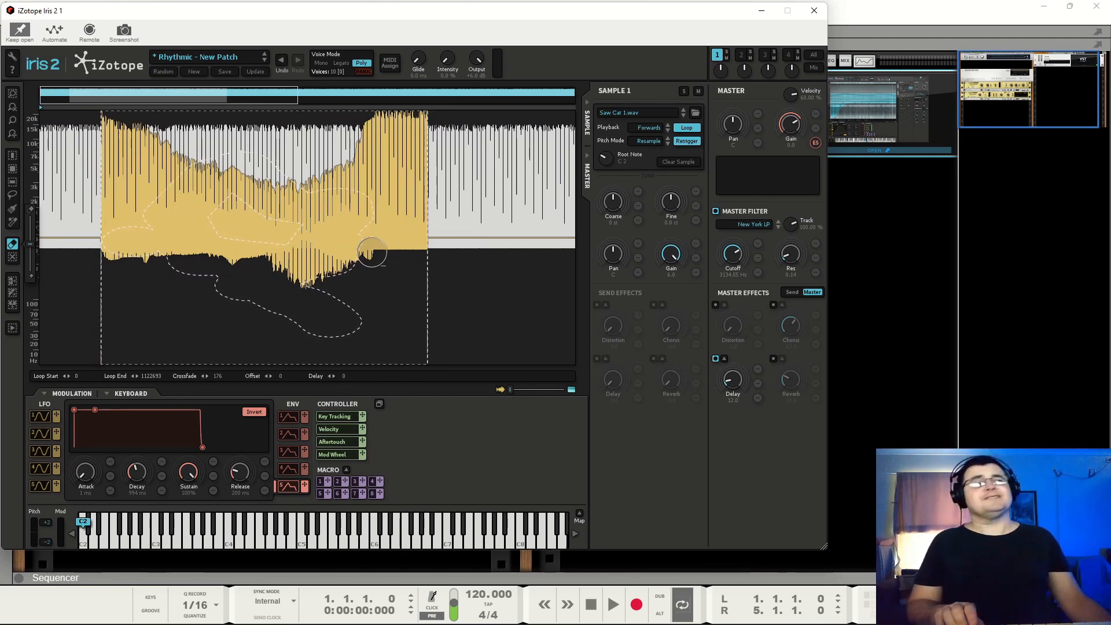
pyautogui.click(571, 390)
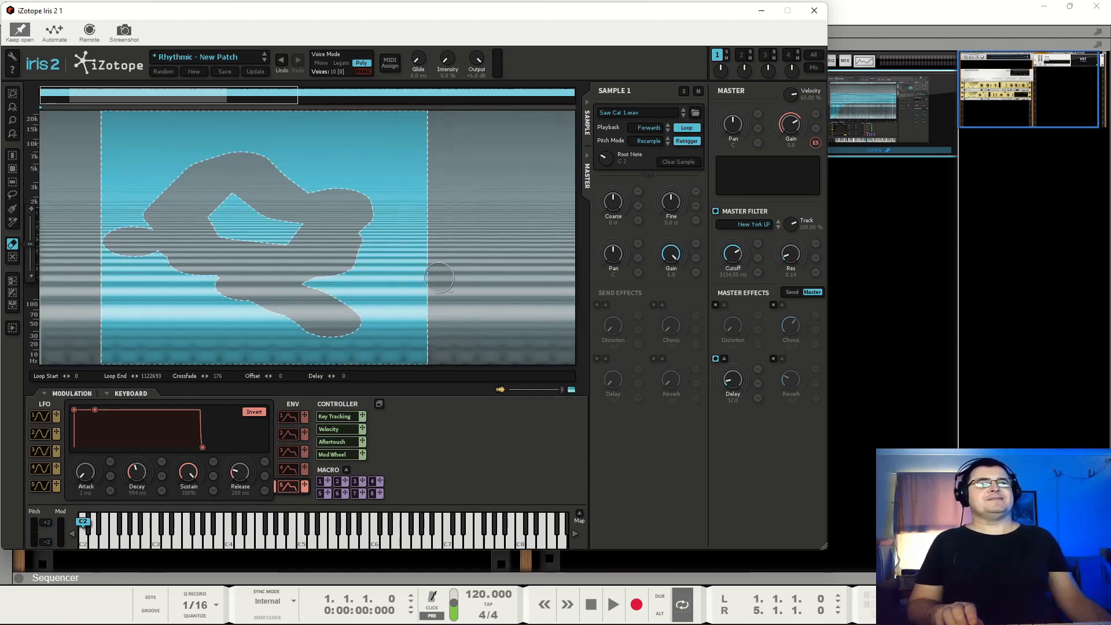
pyautogui.scroll(-2, 292, 271)
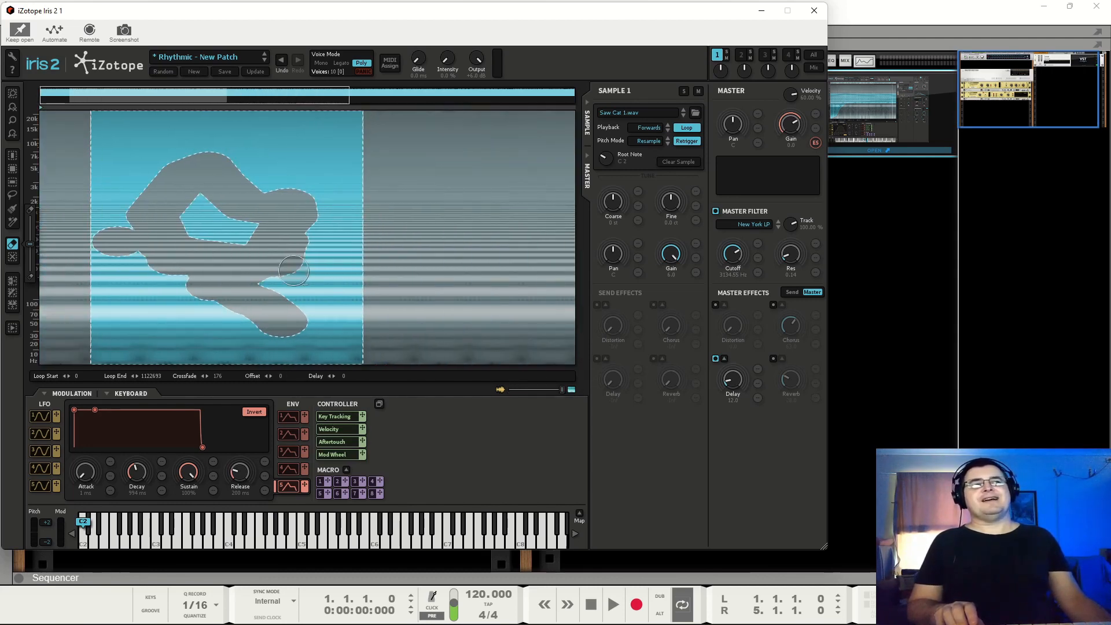
pyautogui.scroll(-2, 294, 270)
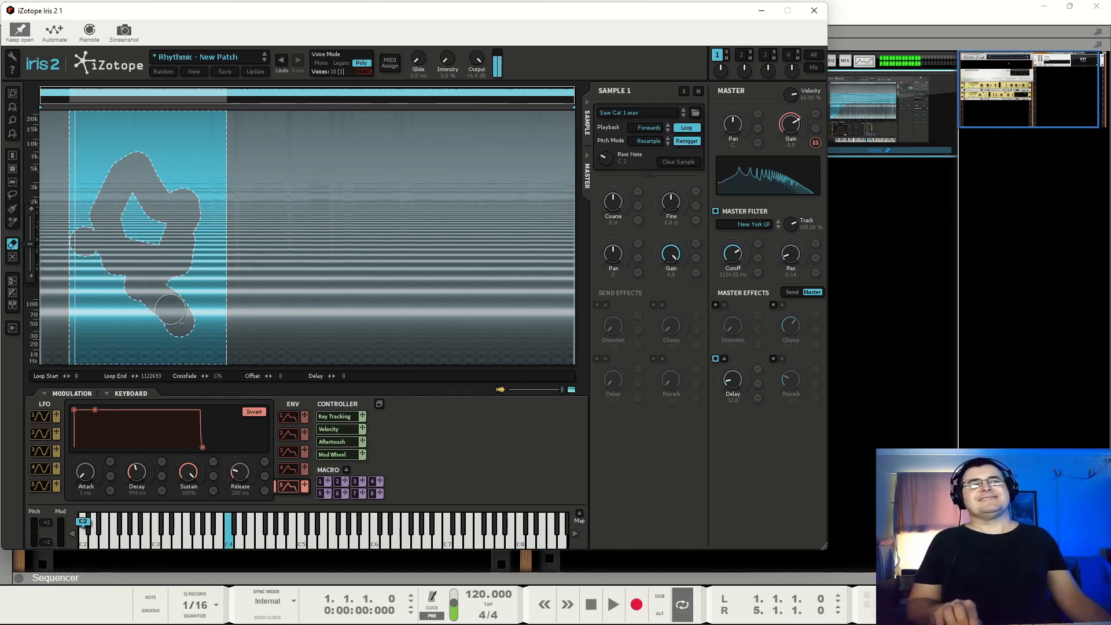
# Step: Brush a wave-shaped selection across the rest of the spectrogram, and clear all spectral selections
pyautogui.click(225, 247)
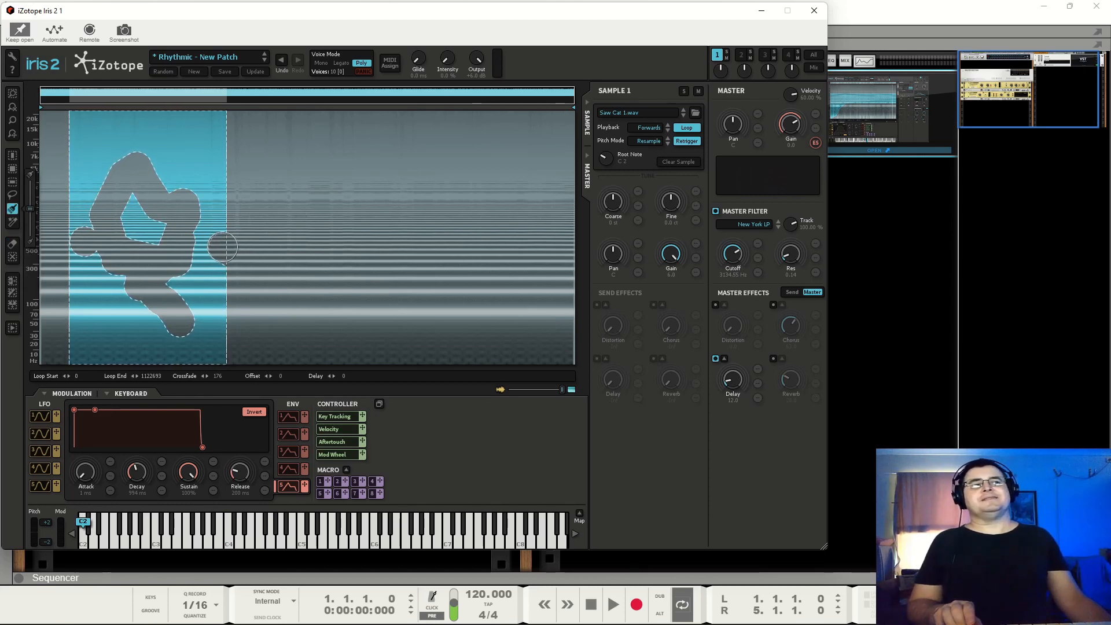
pyautogui.moveTo(223, 247)
pyautogui.mouseDown()
pyautogui.moveTo(327, 304)
pyautogui.moveTo(440, 211)
pyautogui.moveTo(532, 234)
pyautogui.moveTo(559, 264)
pyautogui.mouseUp()
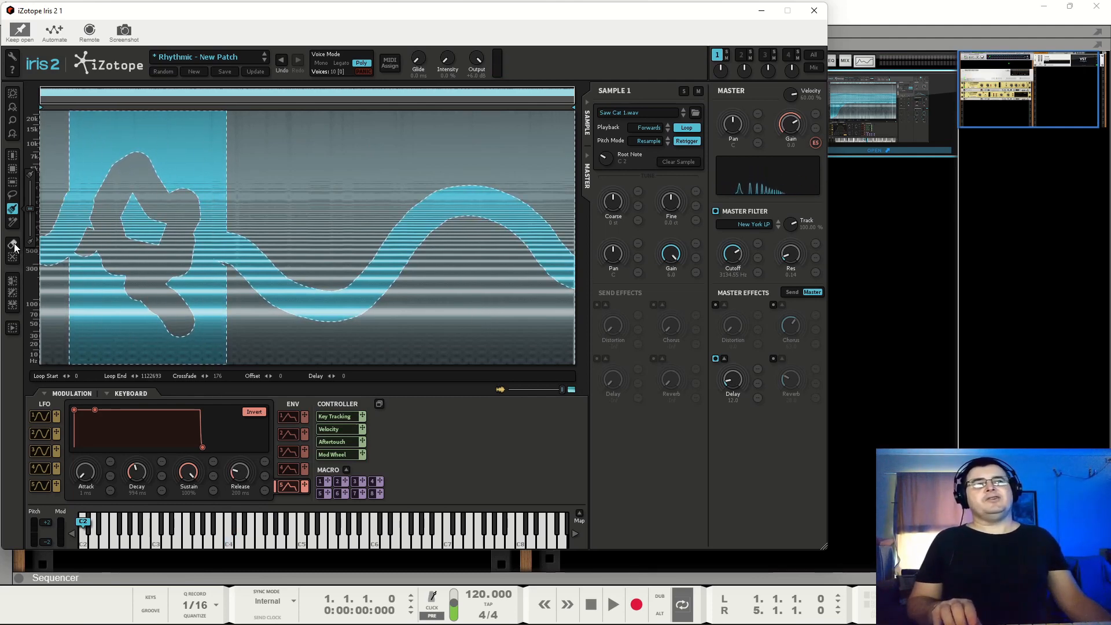
pyautogui.click(13, 261)
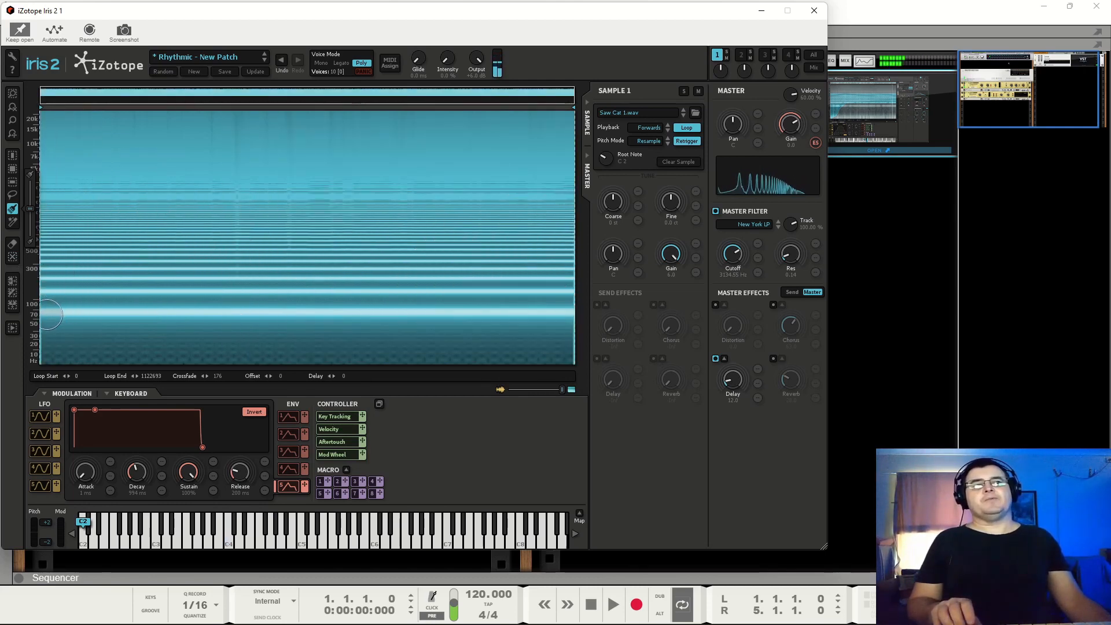
# Step: Brush a selection band along the fundamental near 70 Hz across the whole sample, and dab round spots on the higher harmonics
pyautogui.moveTo(48, 315); pyautogui.dragTo(573, 314)
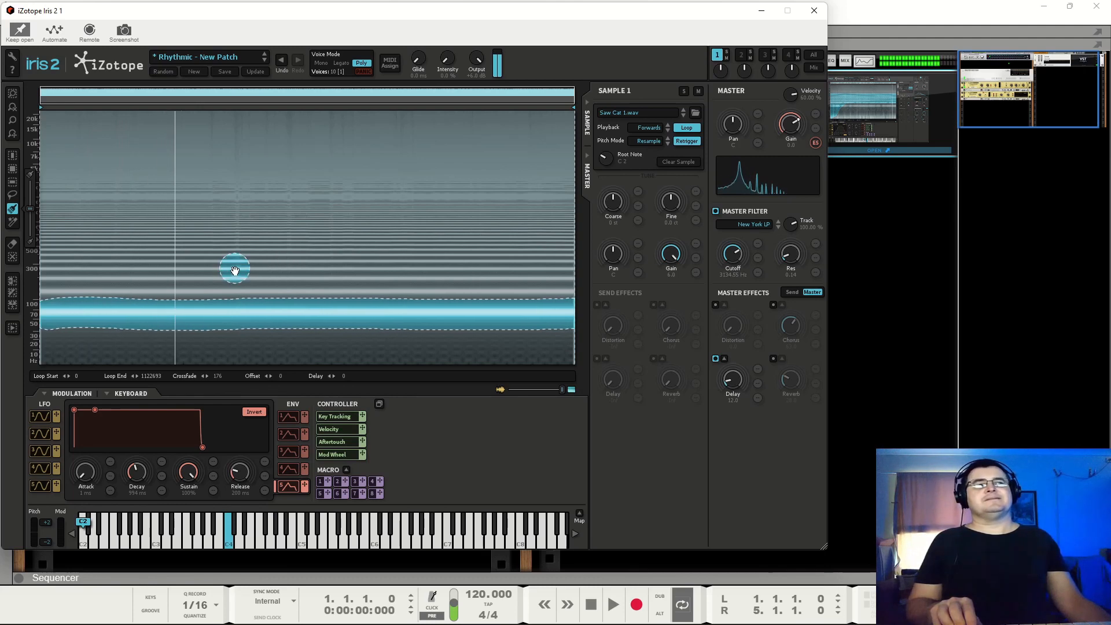
pyautogui.click(418, 258)
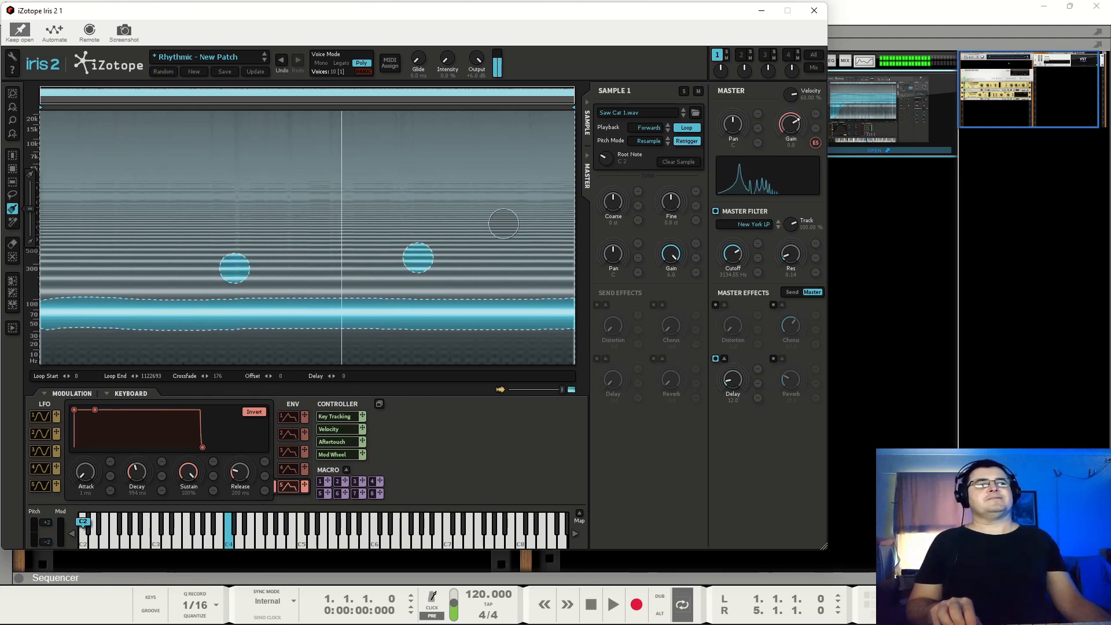
pyautogui.click(504, 224)
pyautogui.click(311, 145)
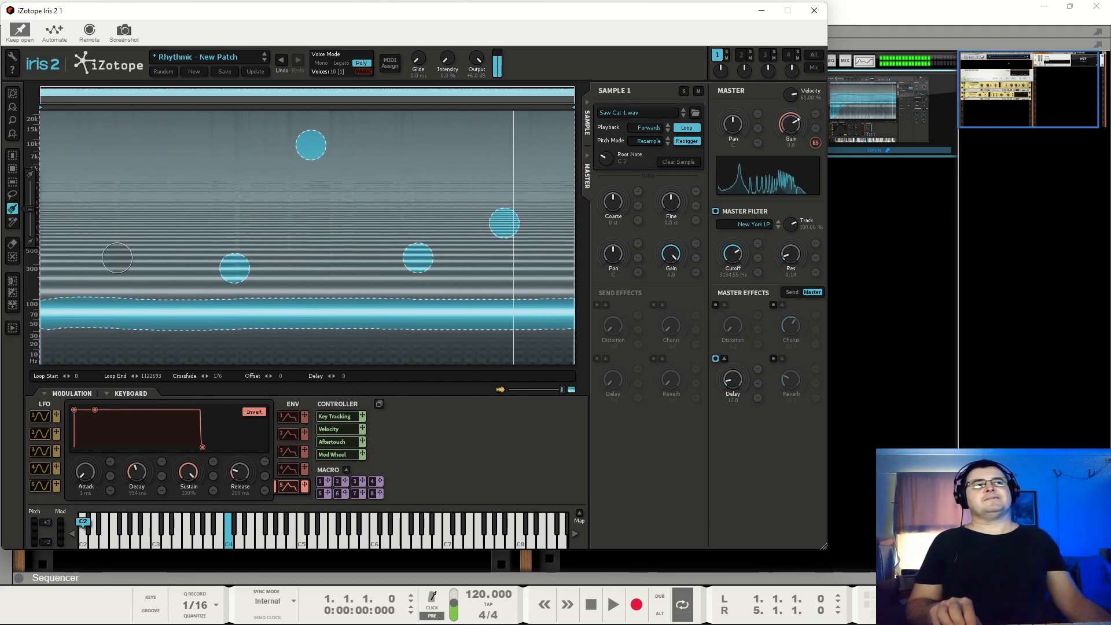
pyautogui.click(126, 268)
pyautogui.click(75, 197)
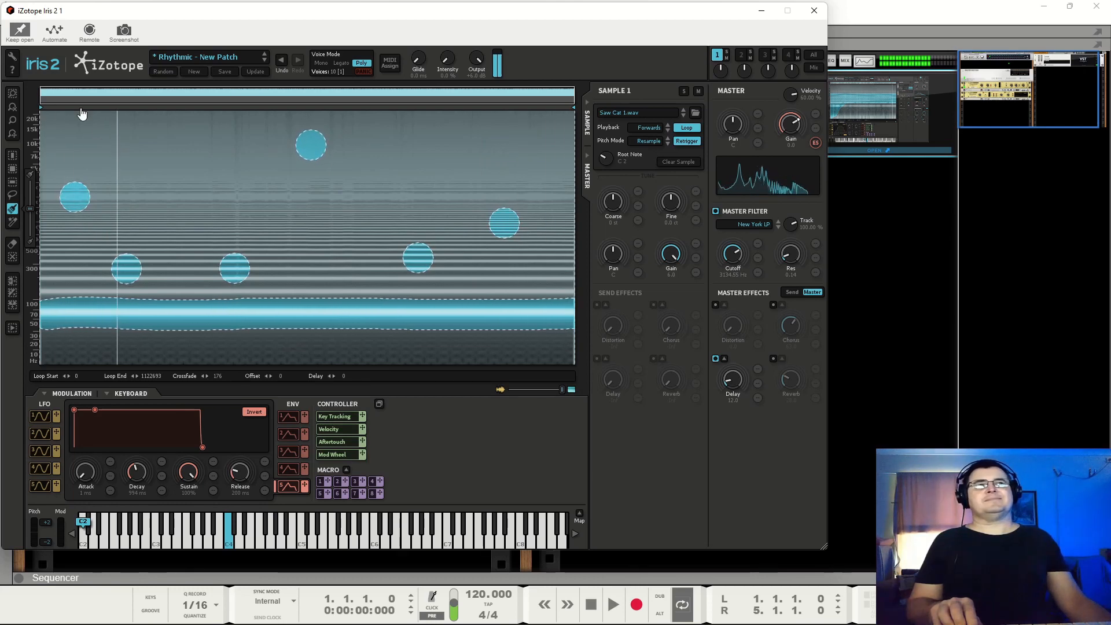
# Step: Set Sample 1's loop start to about 38397 and its loop crossfade to about 38176
pyautogui.moveTo(43, 108); pyautogui.dragTo(48, 107)
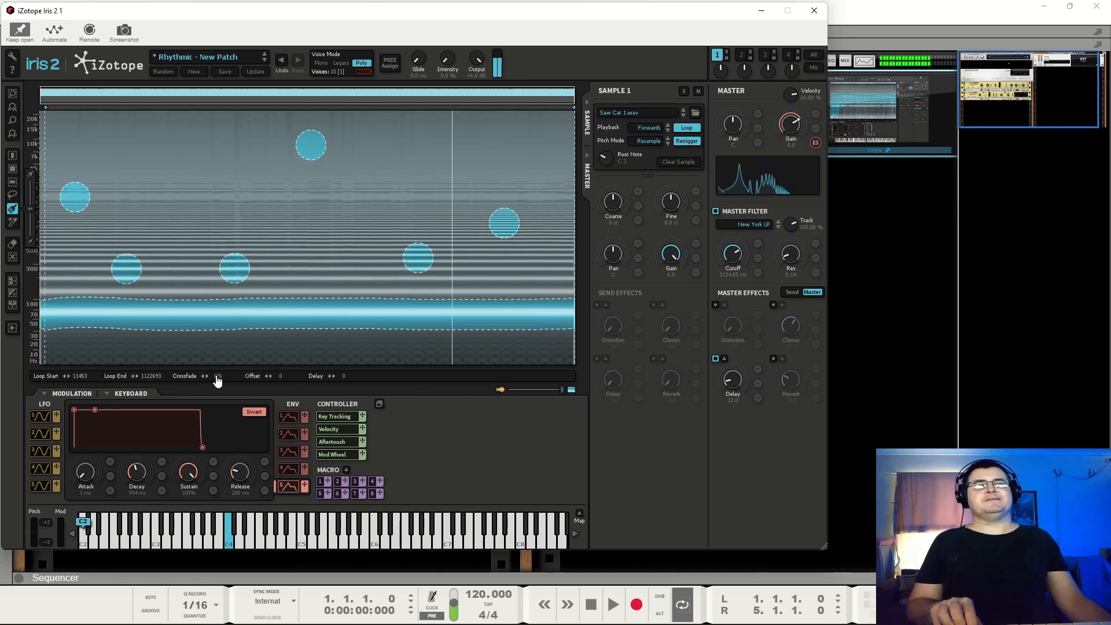
pyautogui.moveTo(217, 379); pyautogui.dragTo(225, 375)
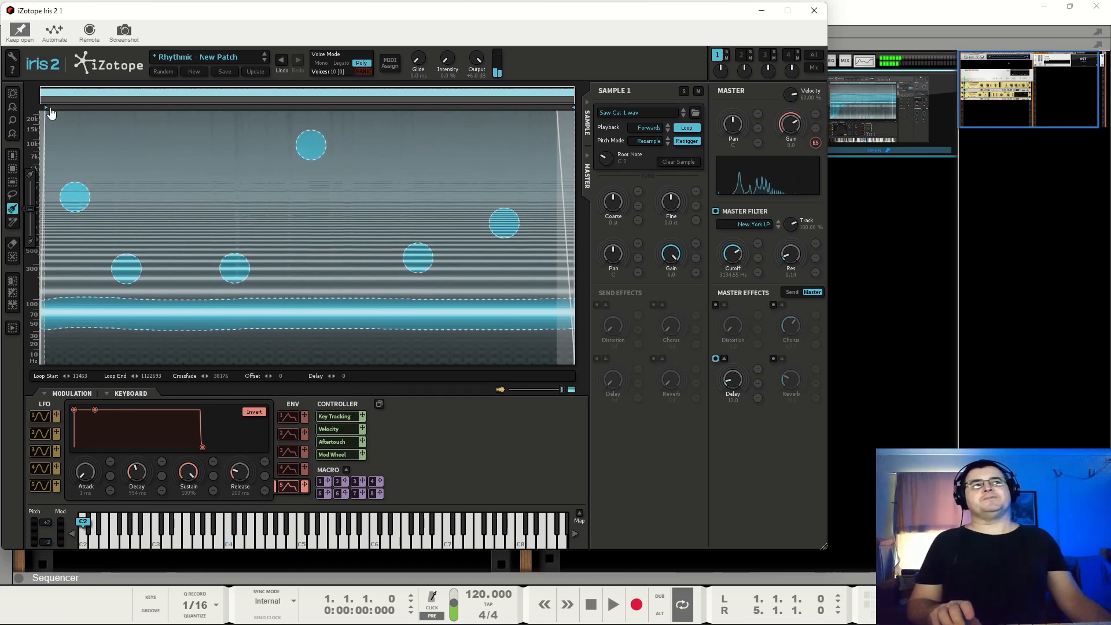
pyautogui.moveTo(47, 112); pyautogui.dragTo(60, 111)
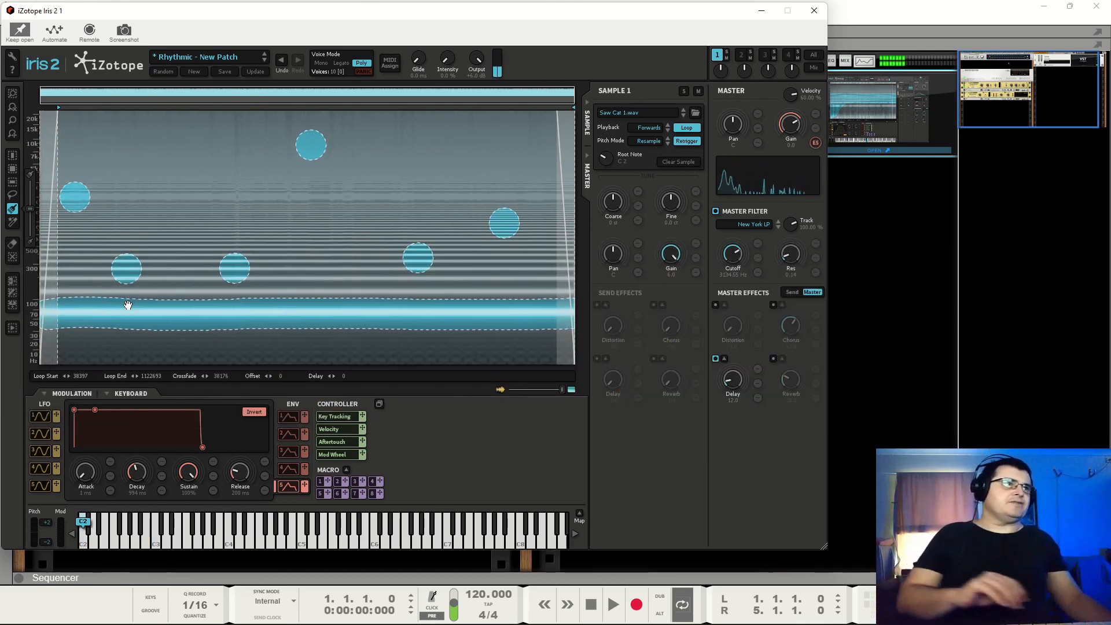
# Step: Audition Sample 1 with Fwds/Bkwds playback, and return it to Forwards
pyautogui.click(648, 127)
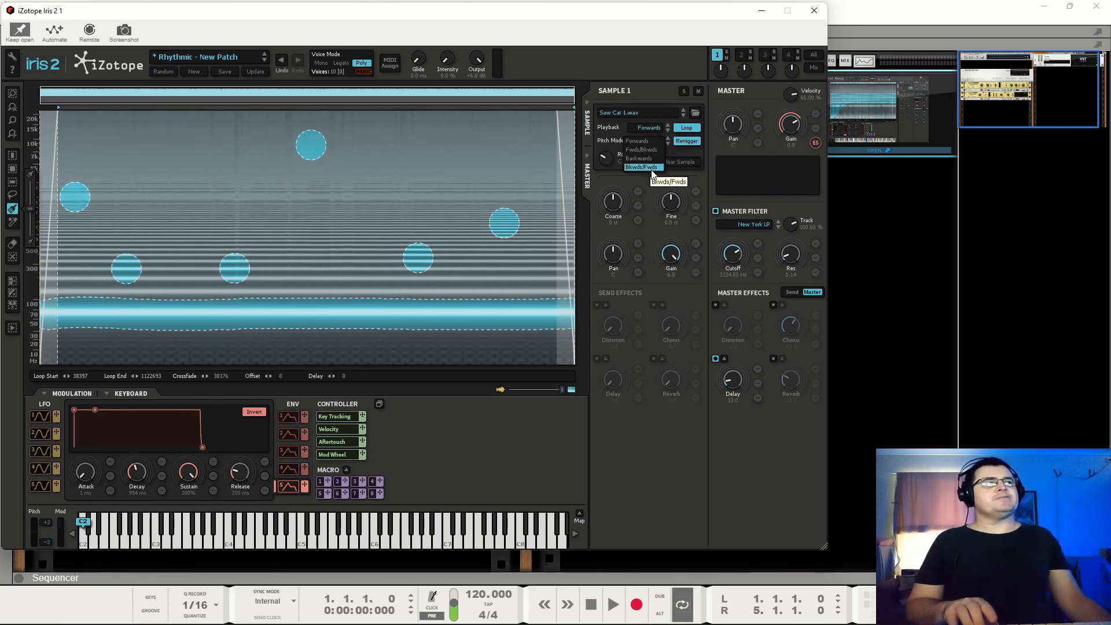
pyautogui.click(652, 149)
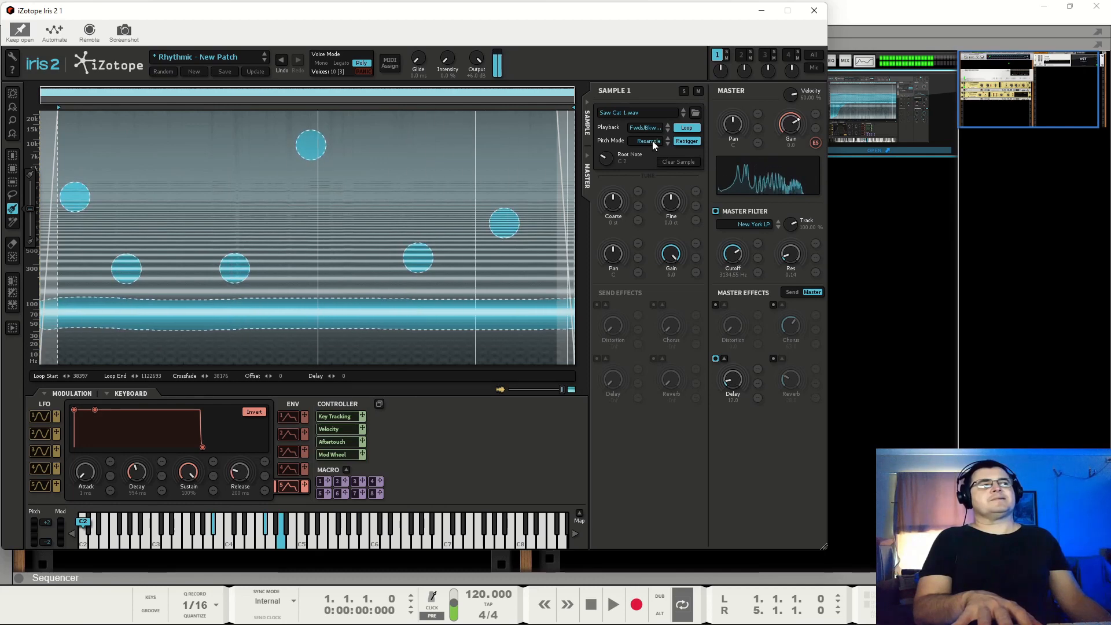
pyautogui.click(652, 131)
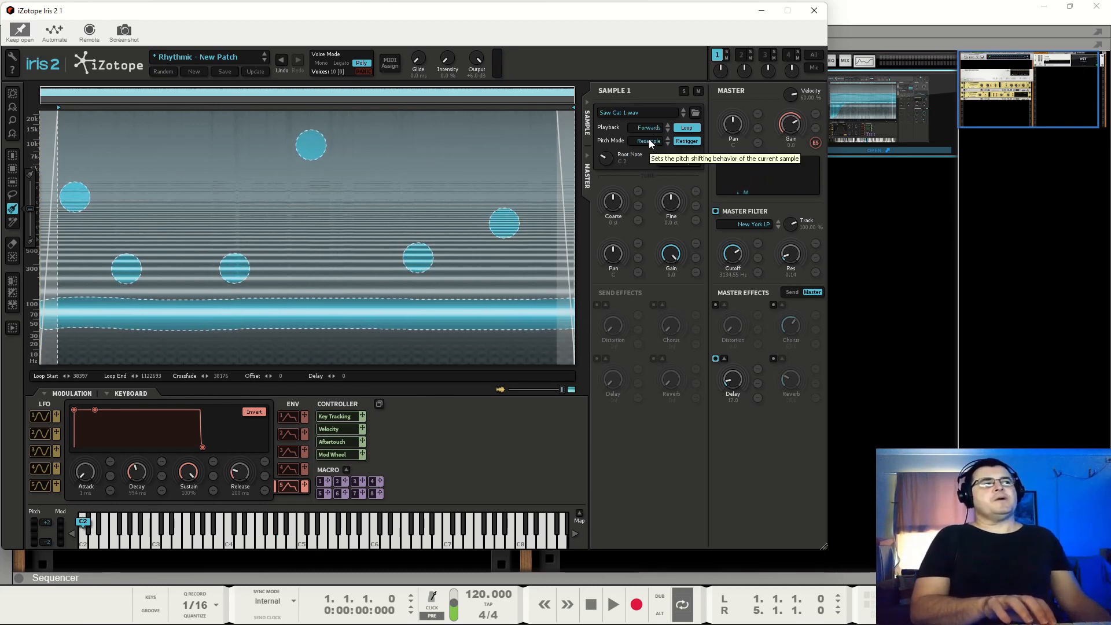
# Step: Try Sample 1 in Fixed pitch mode with Key Tracking modulating its Coarse tuning, and remove that modulation
pyautogui.click(647, 140)
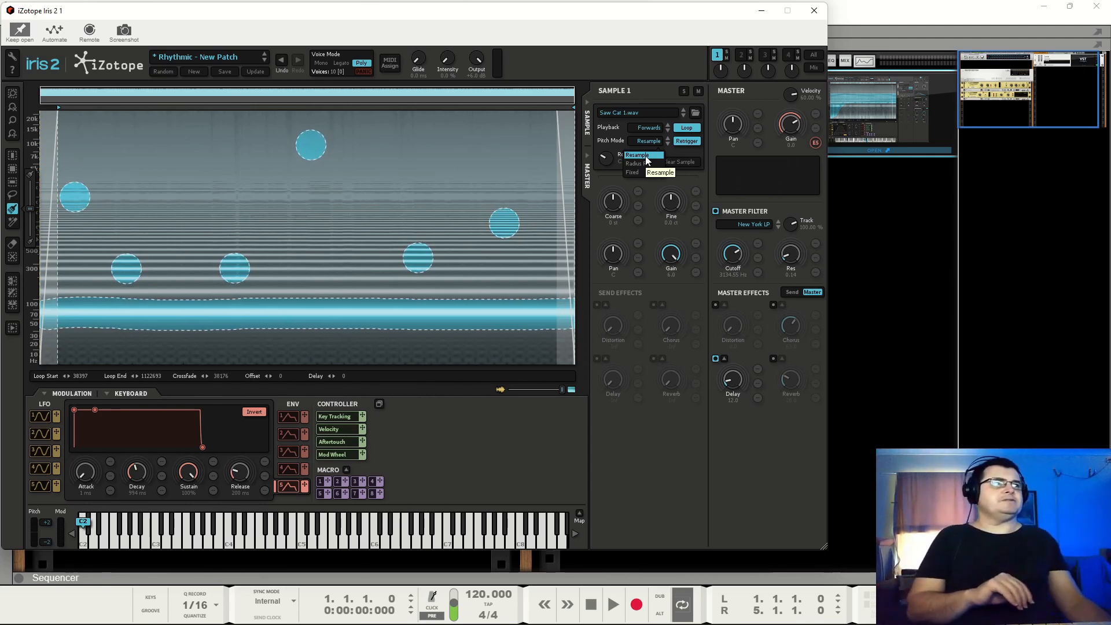
pyautogui.click(644, 172)
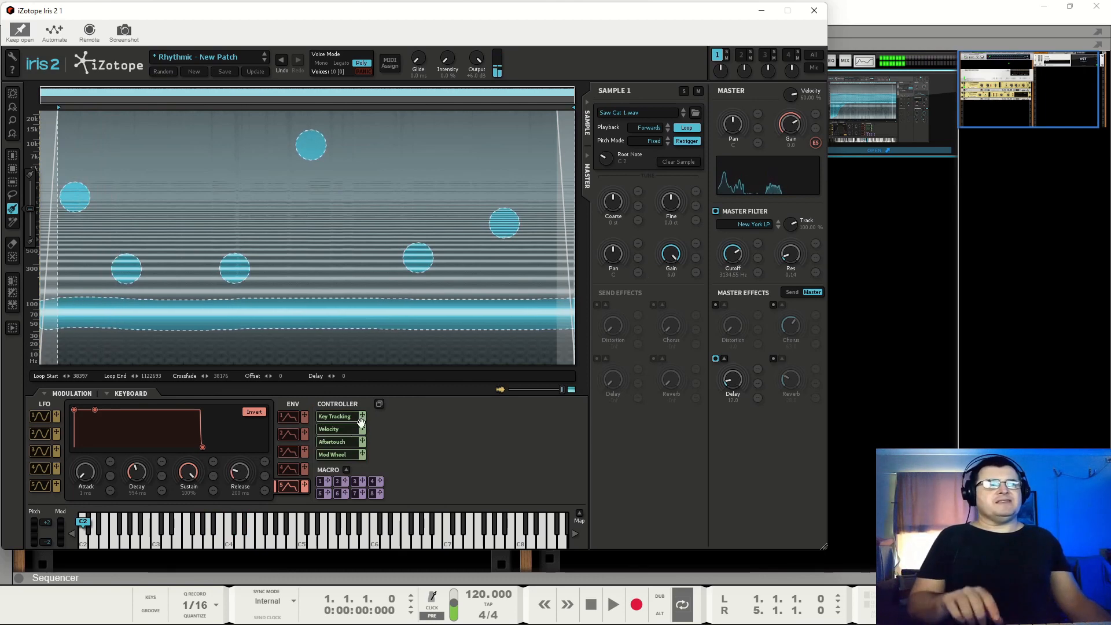
pyautogui.moveTo(364, 416); pyautogui.dragTo(657, 409)
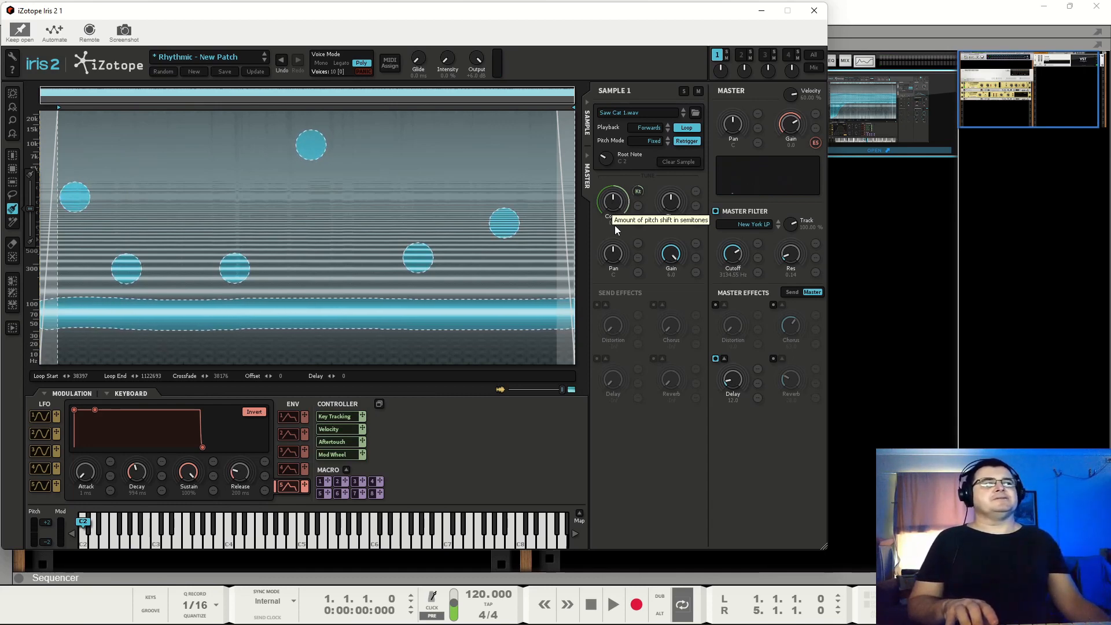
pyautogui.click(640, 192)
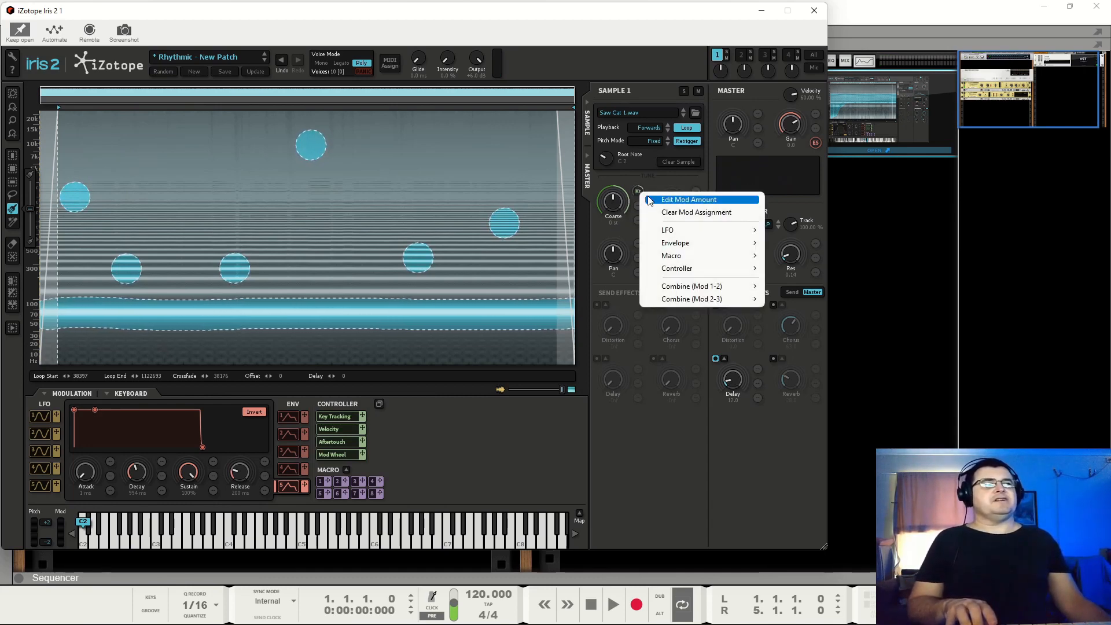
pyautogui.click(651, 200)
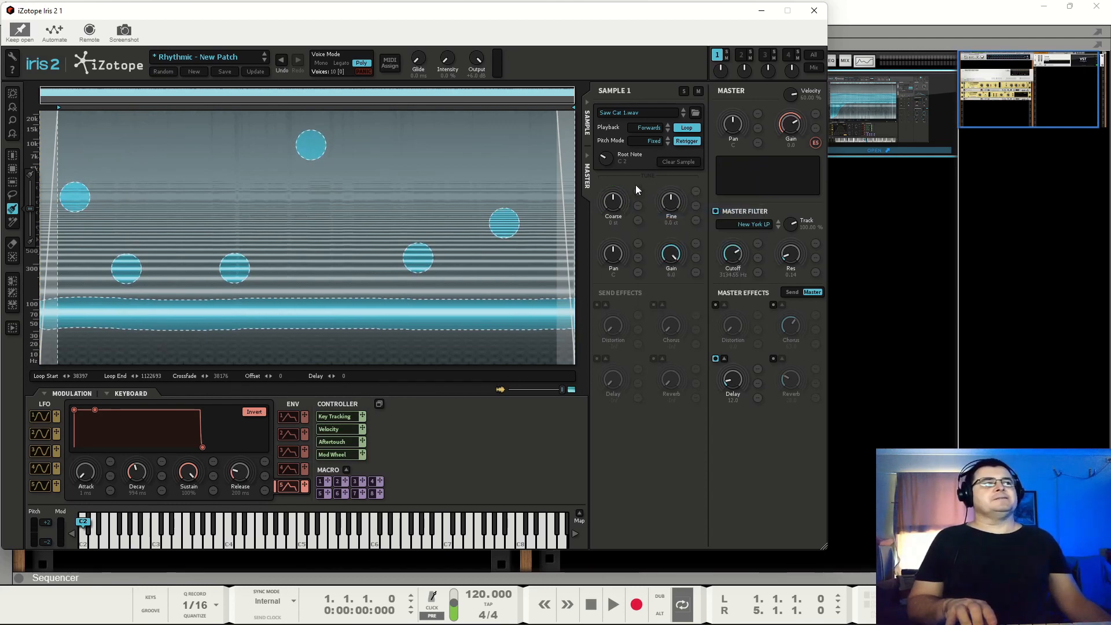
# Step: Audition Sample 1 with the Radius RT pitch mode, dismissing its information dialog
pyautogui.click(654, 142)
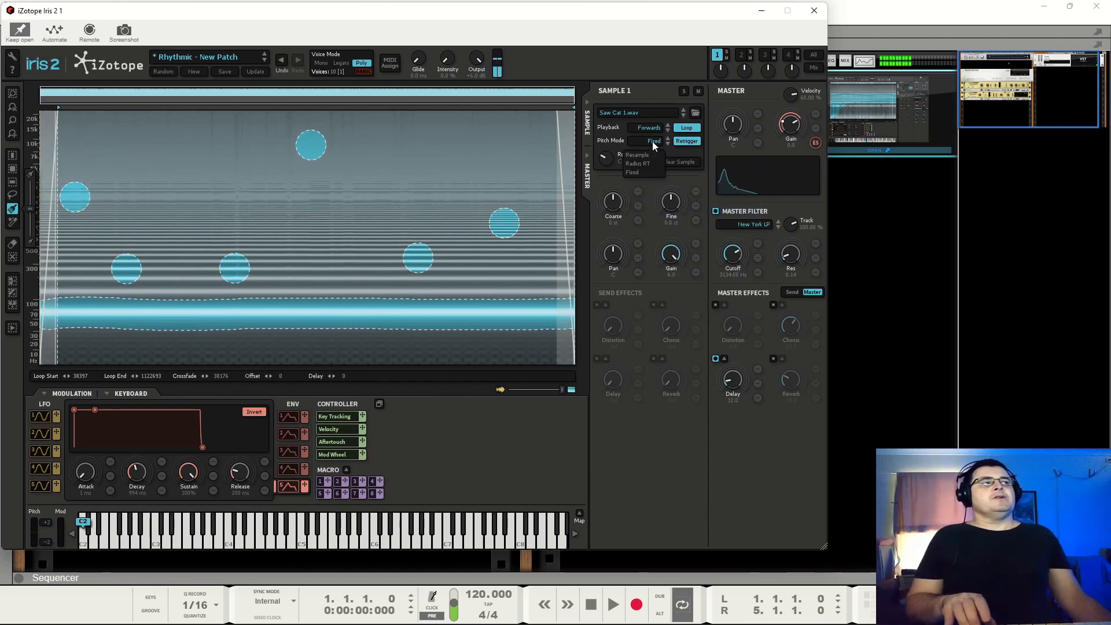
pyautogui.click(648, 164)
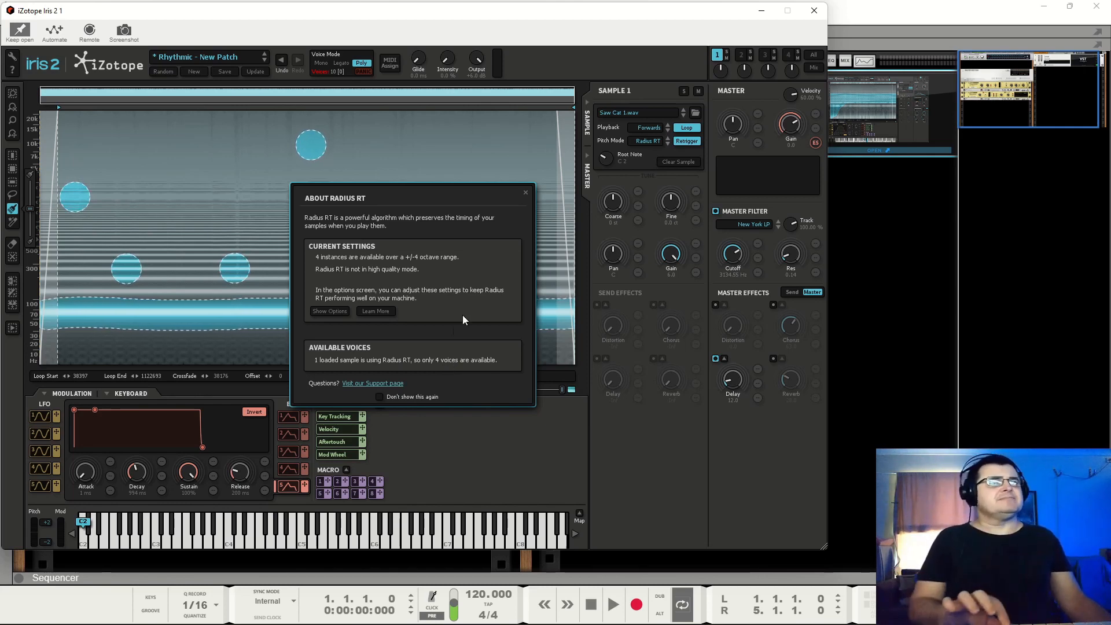
pyautogui.click(525, 193)
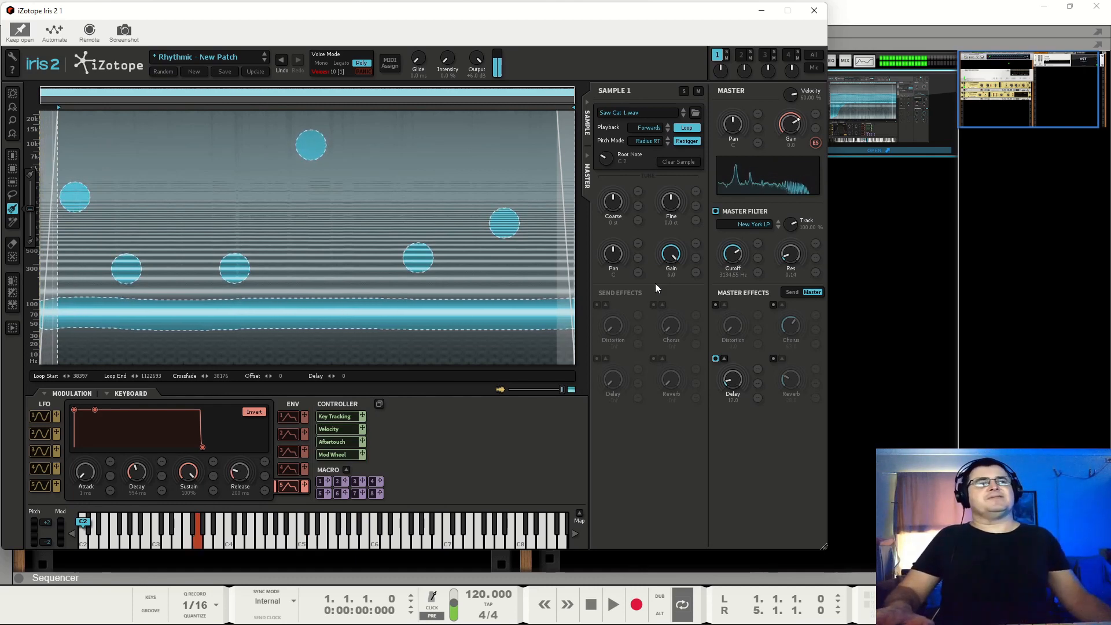
# Step: Enable Radius RT High Quality Mode in the options, and return Sample 1's pitch mode to Resample
pyautogui.click(12, 56)
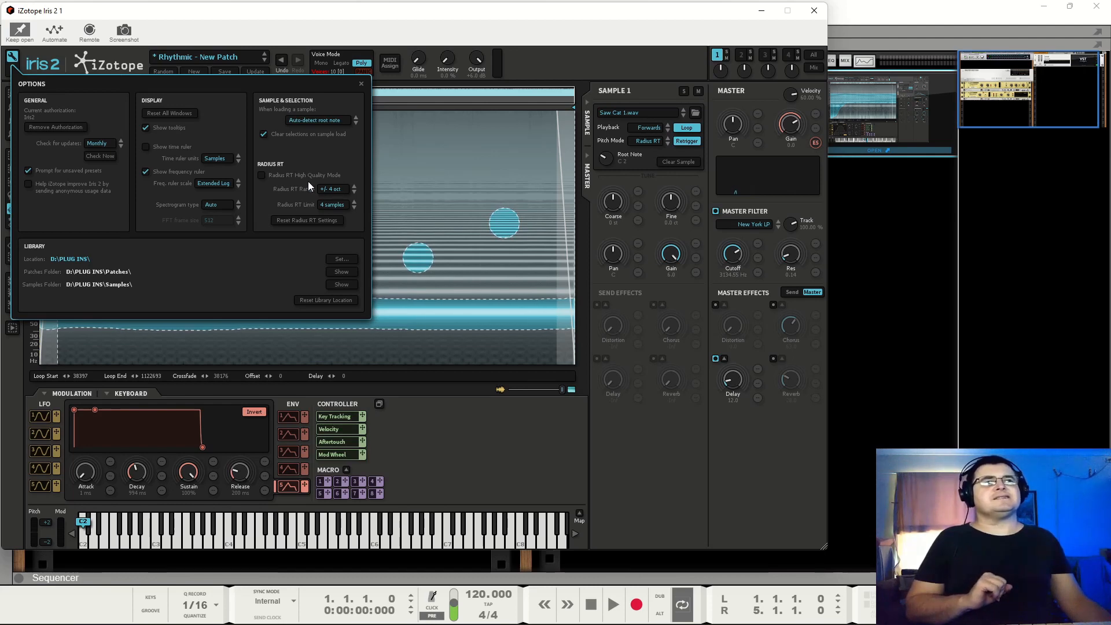
pyautogui.click(291, 174)
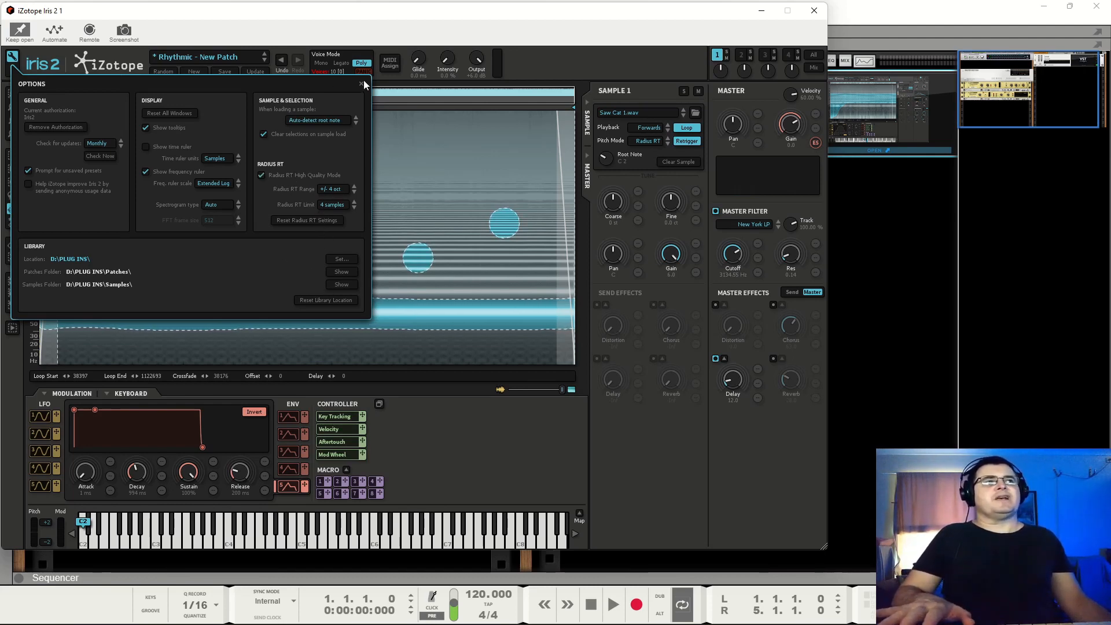
pyautogui.click(339, 204)
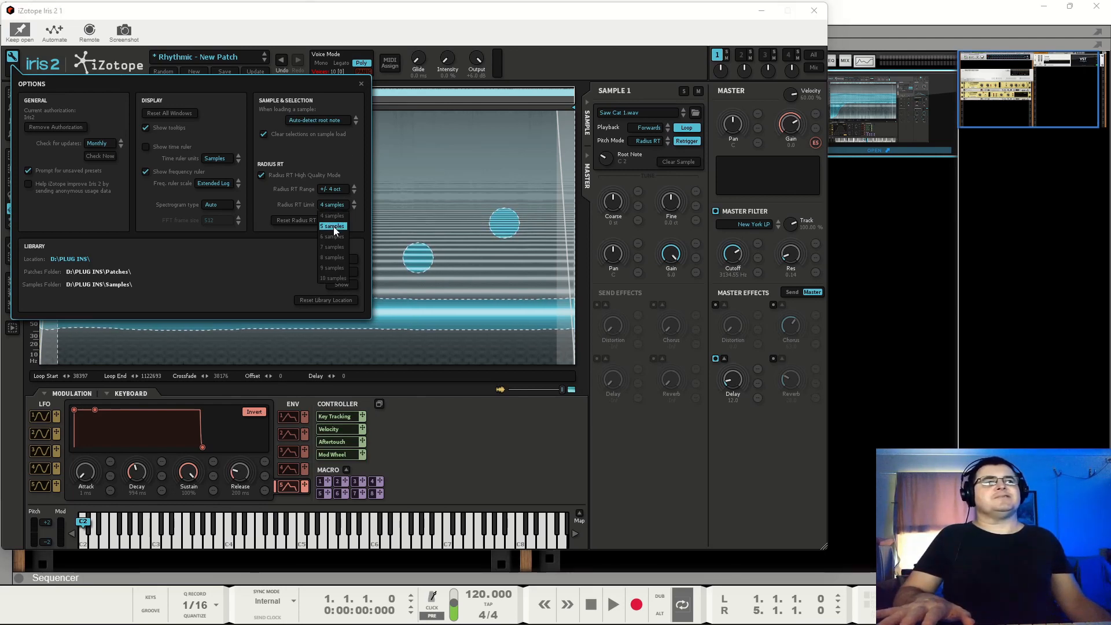
pyautogui.click(332, 145)
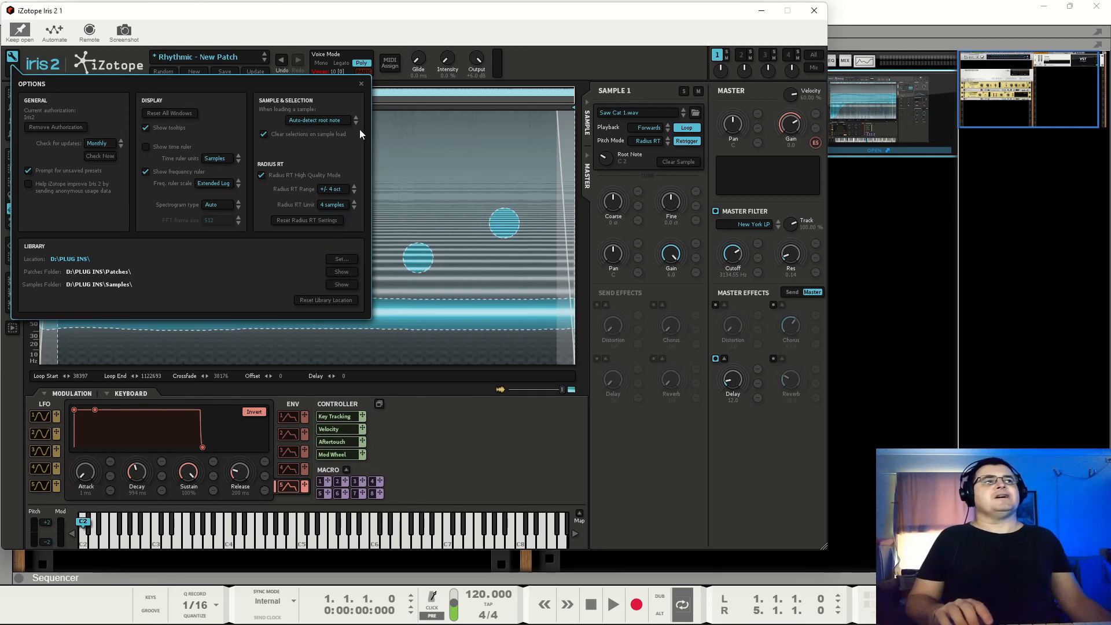
pyautogui.click(362, 84)
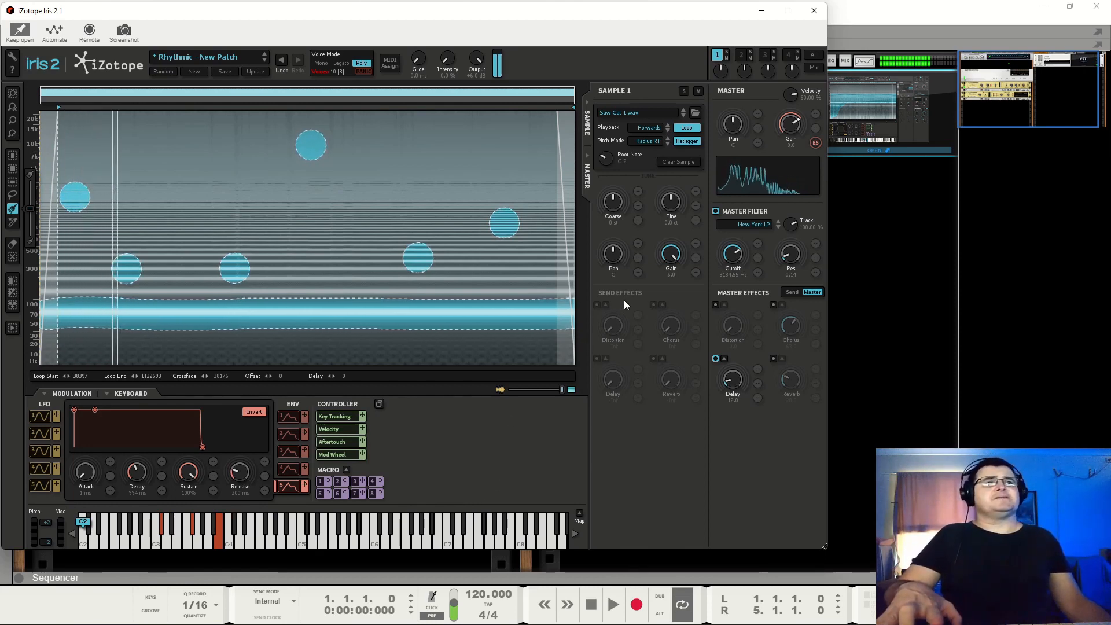
pyautogui.click(656, 142)
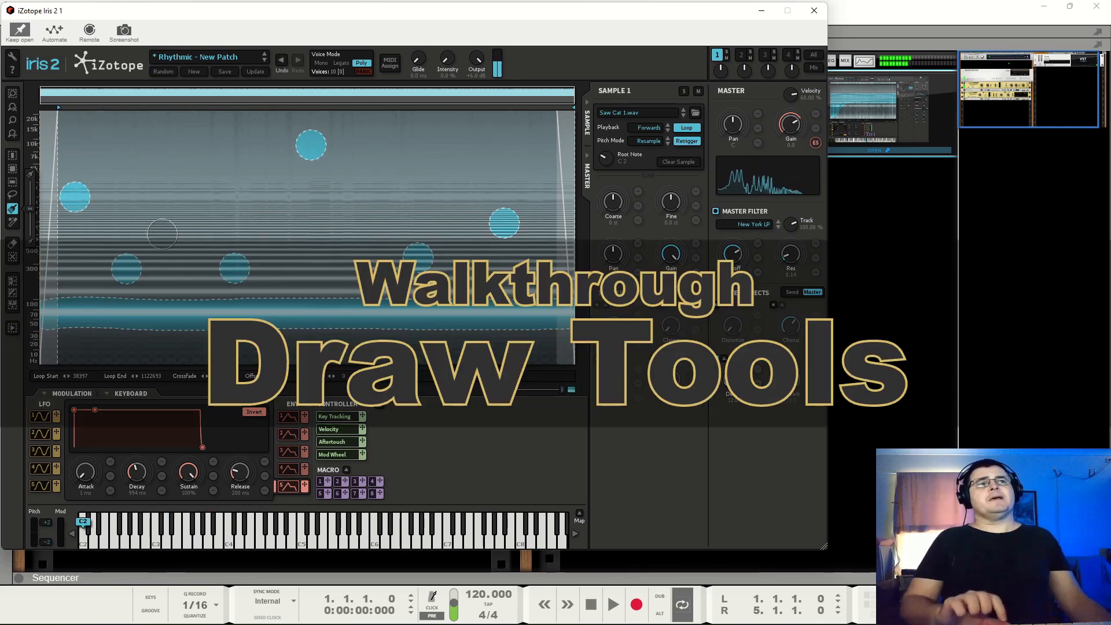
# Step: Draw a rectangular selection from about 3 to 10 kHz in the first half of the spectrogram, and clear all selections
pyautogui.click(12, 170)
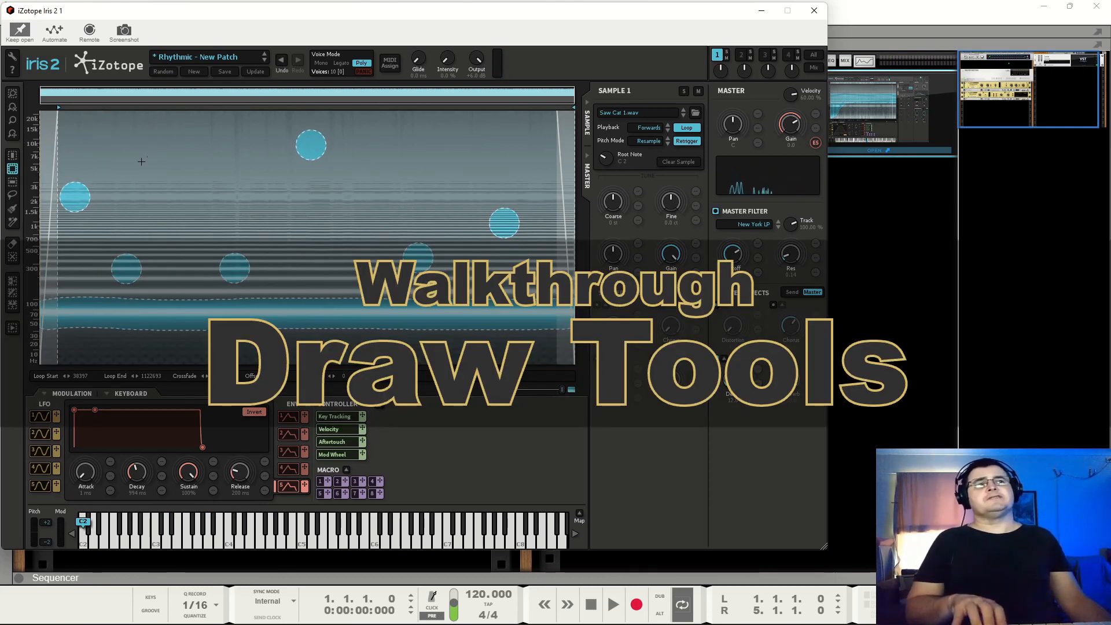
pyautogui.moveTo(140, 139); pyautogui.dragTo(295, 188)
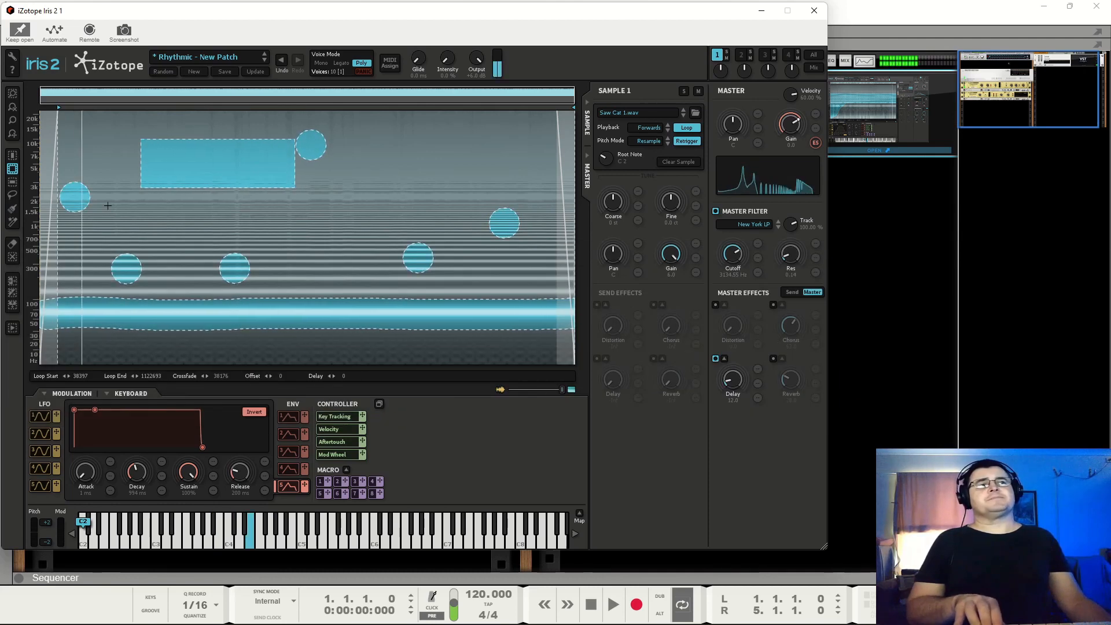
pyautogui.click(13, 258)
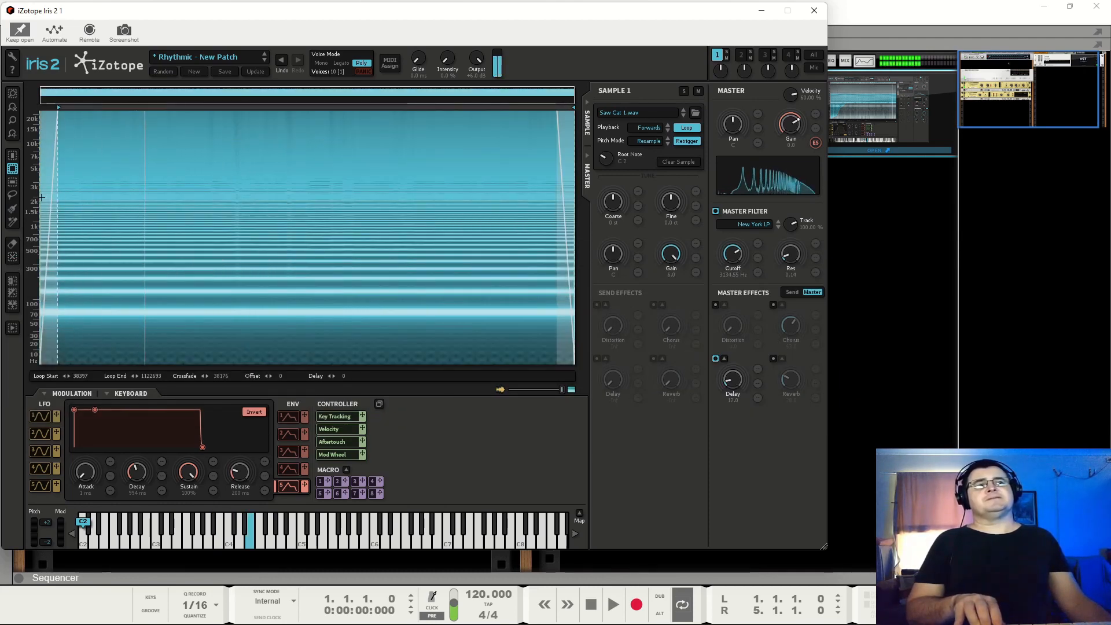
# Step: Select full-width frequency bands up to about 3 kHz, narrow the selection to about 200–400 Hz, and clear it
pyautogui.moveTo(42, 198); pyautogui.dragTo(575, 213)
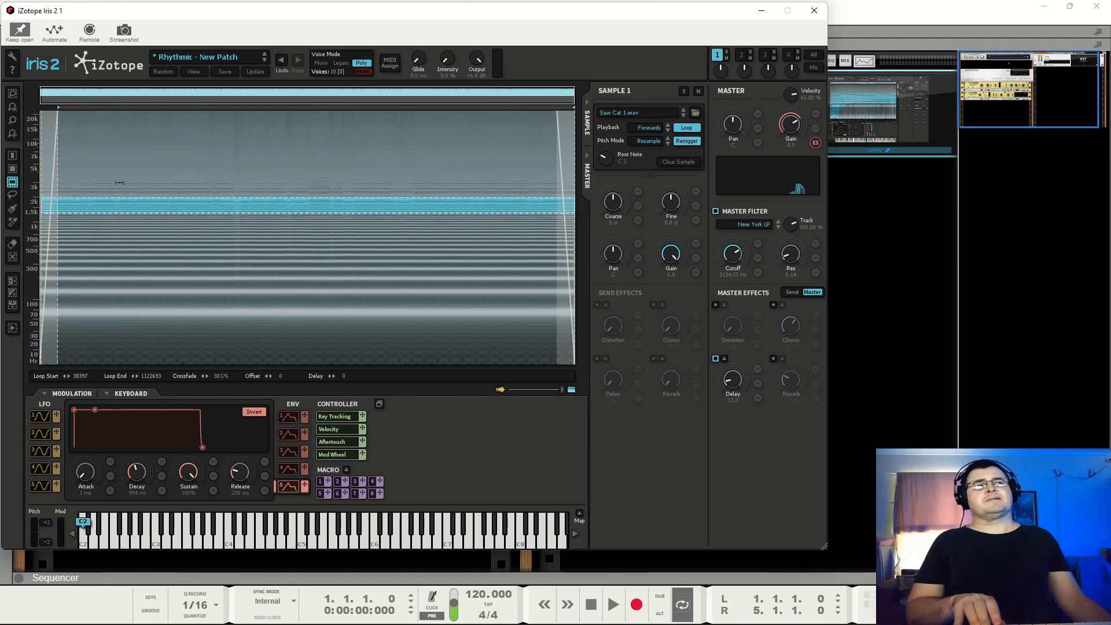
pyautogui.moveTo(119, 182); pyautogui.dragTo(282, 285)
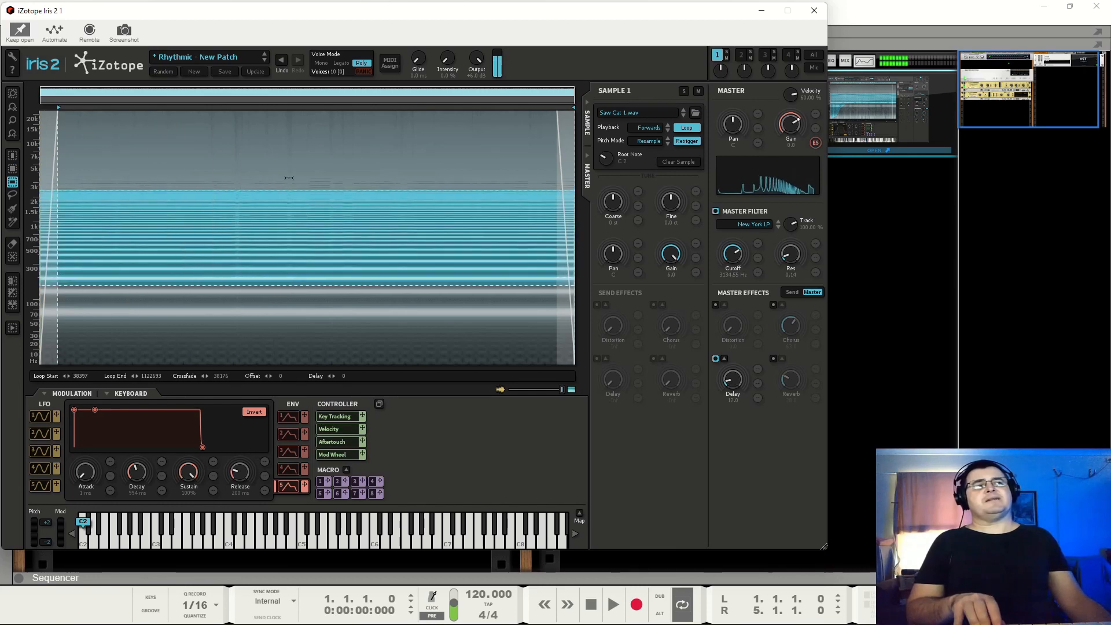
pyautogui.moveTo(293, 190); pyautogui.dragTo(285, 258)
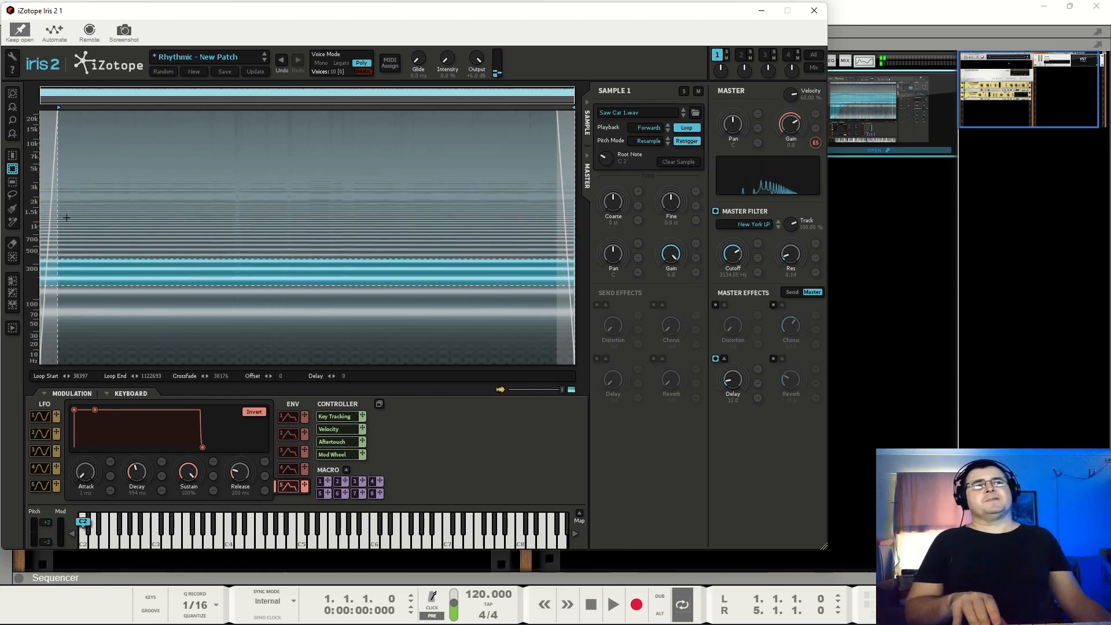
pyautogui.click(13, 257)
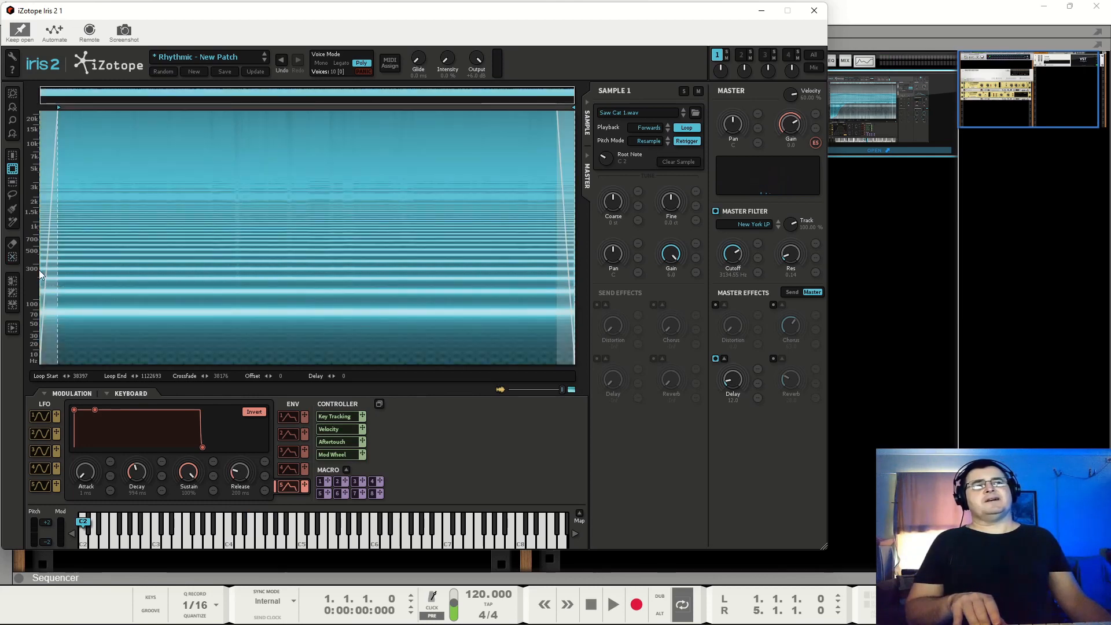
# Step: Select below 300 Hz in the first half and about 300 Hz–3 kHz in the second, and replace both with a full-width band around 1–3 kHz
pyautogui.moveTo(42, 266); pyautogui.dragTo(325, 370)
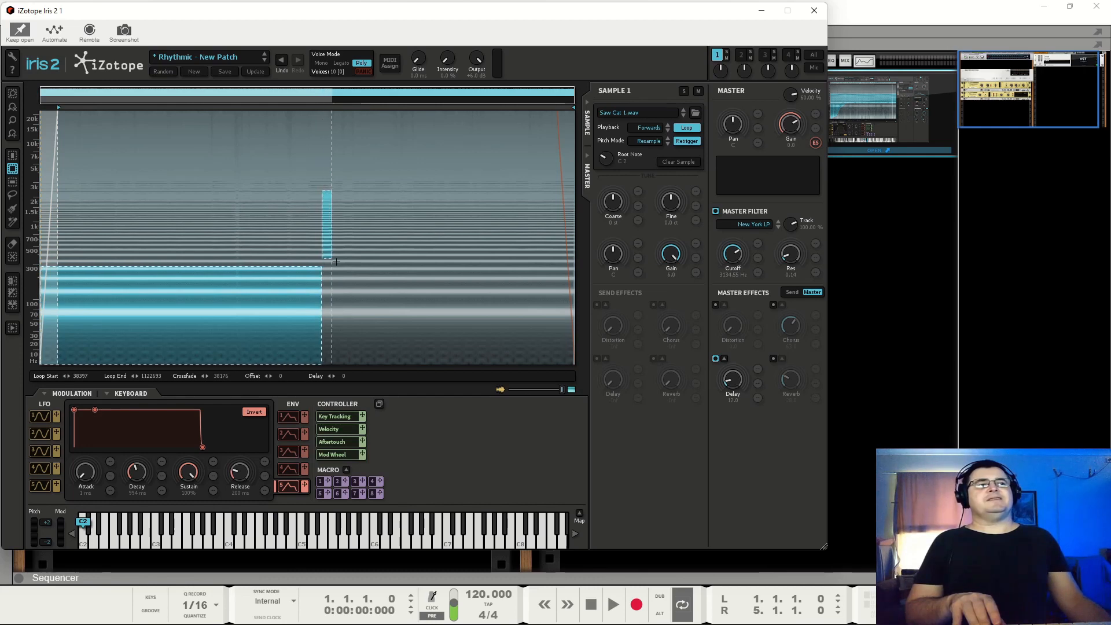
pyautogui.moveTo(336, 262); pyautogui.dragTo(586, 262)
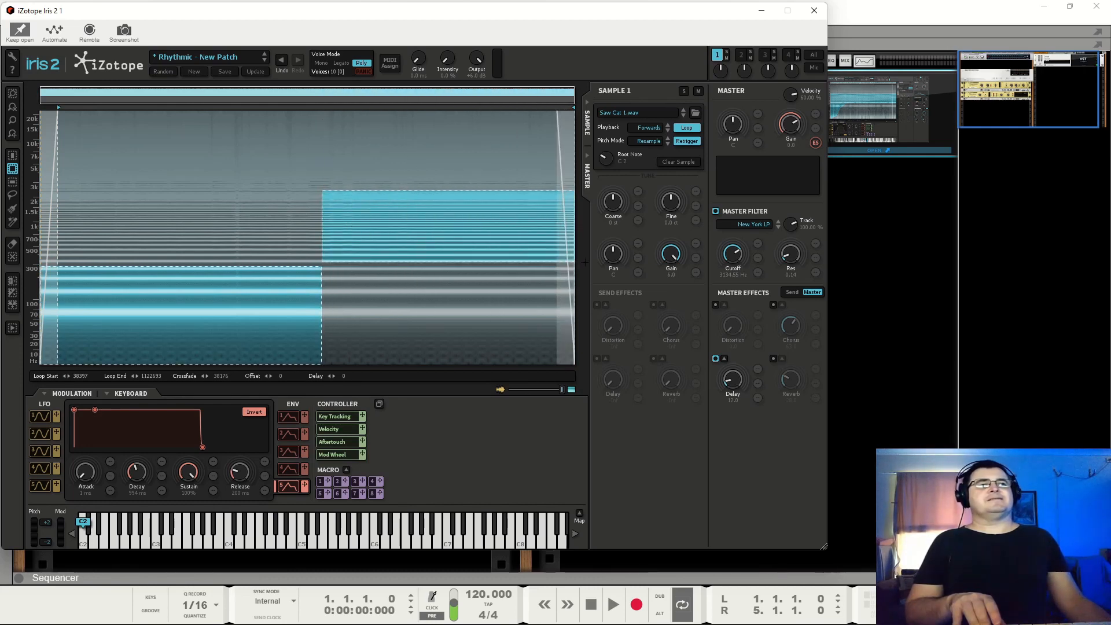
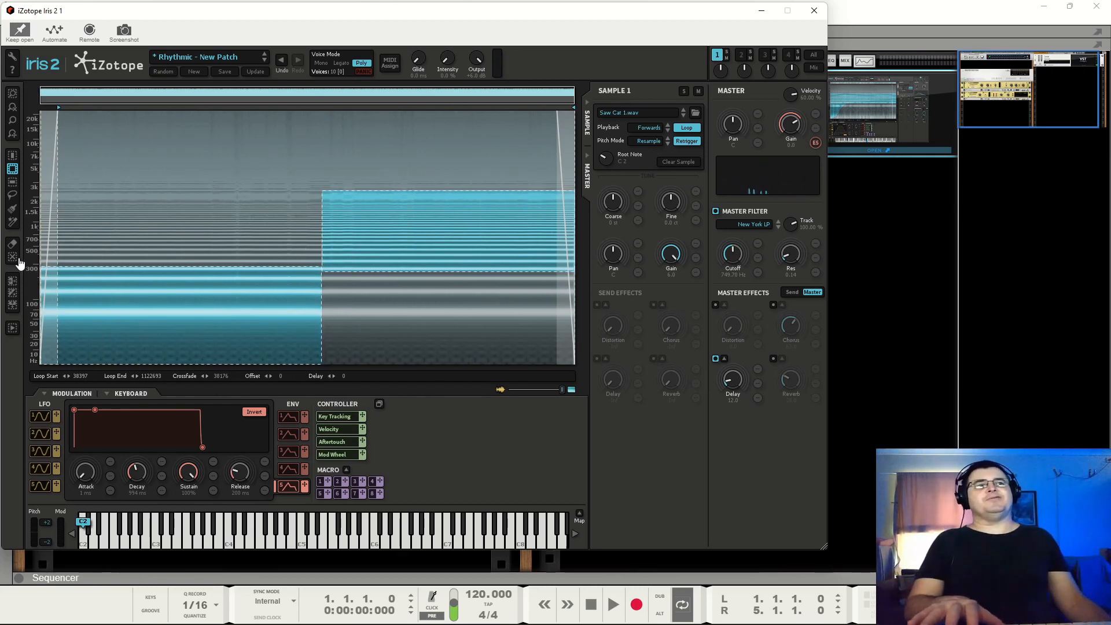
pyautogui.click(201, 260)
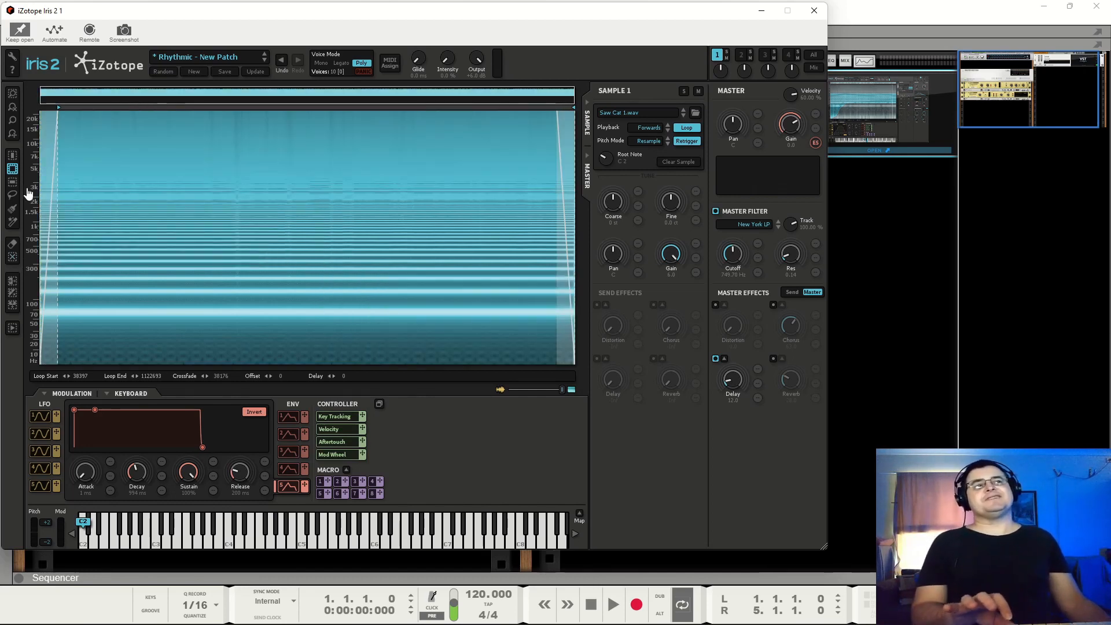
pyautogui.moveTo(194, 188); pyautogui.dragTo(219, 223)
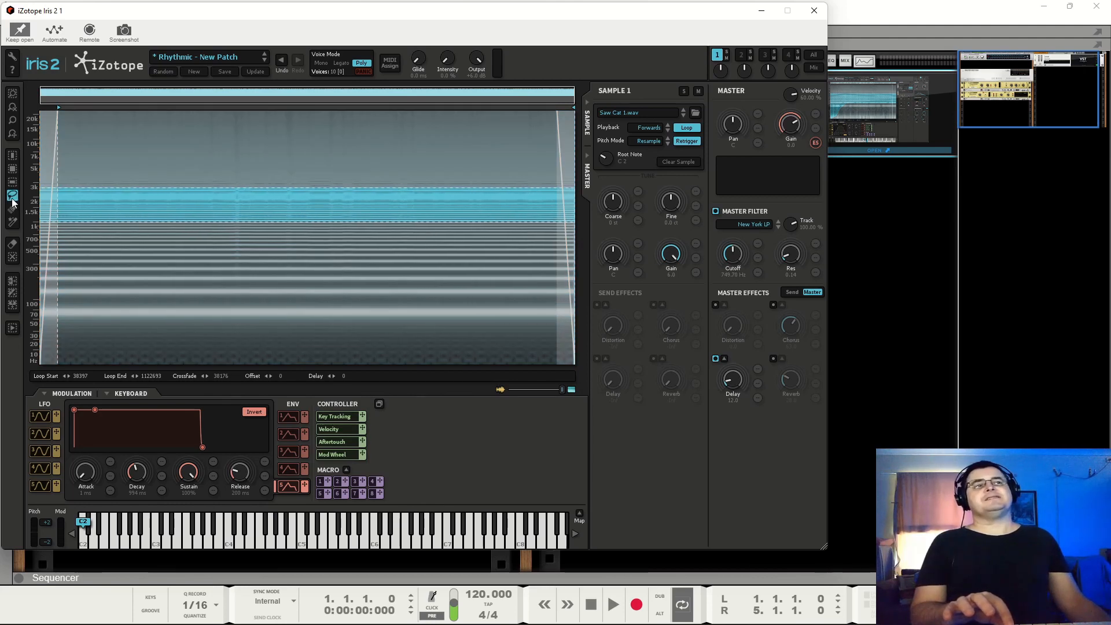
# Step: Lasso four freeform selections on the spectrogram, two in the mids around 1 kHz and two in the lows below about 200 Hz
pyautogui.click(68, 230)
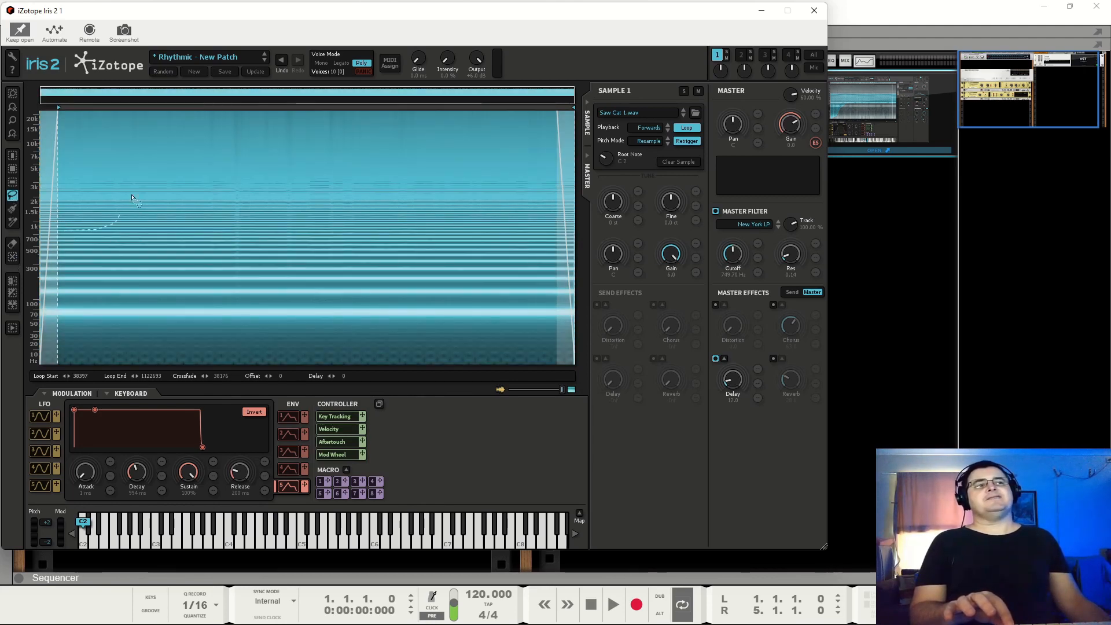
pyautogui.moveTo(62, 237); pyautogui.dragTo(64, 242)
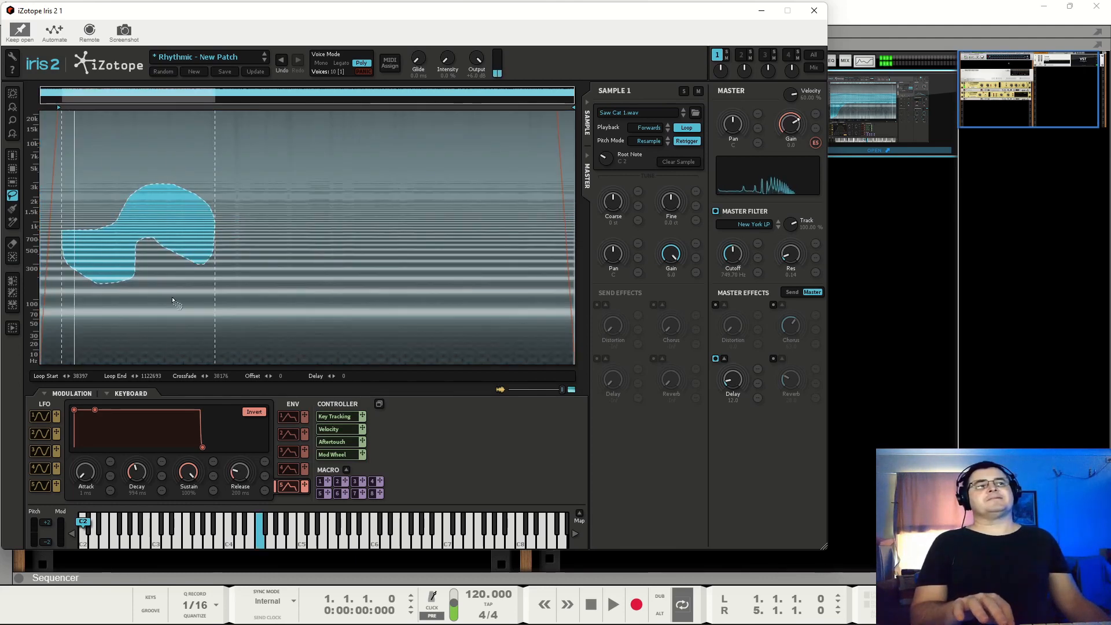
pyautogui.moveTo(271, 237)
pyautogui.mouseDown()
pyautogui.moveTo(348, 218)
pyautogui.moveTo(464, 220)
pyautogui.moveTo(370, 248)
pyautogui.moveTo(272, 237)
pyautogui.mouseUp()
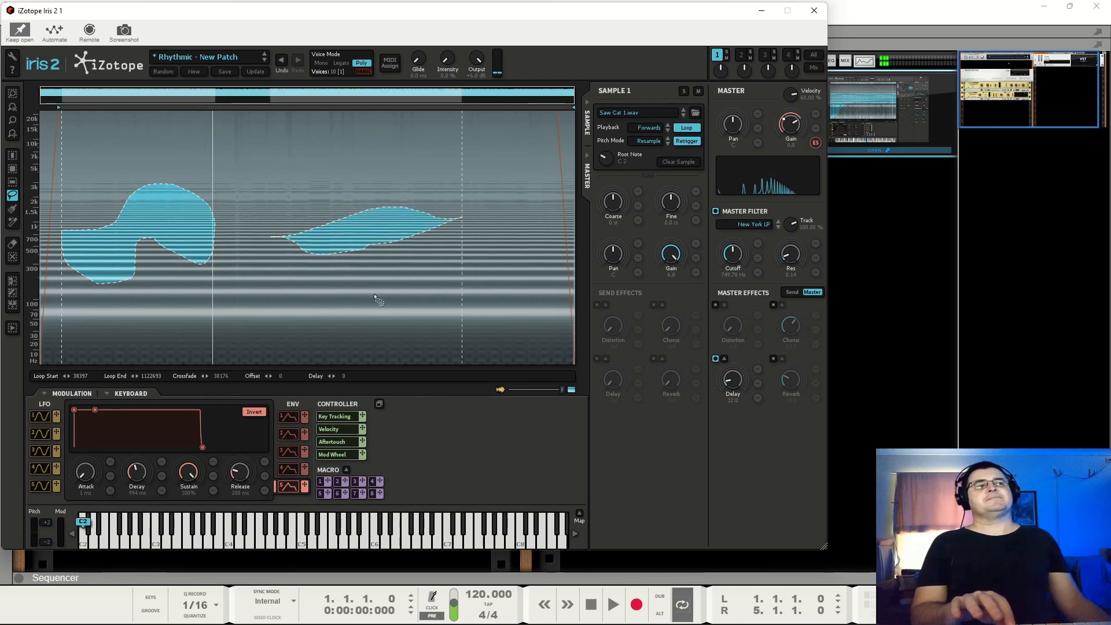
pyautogui.moveTo(446, 293); pyautogui.dragTo(520, 376)
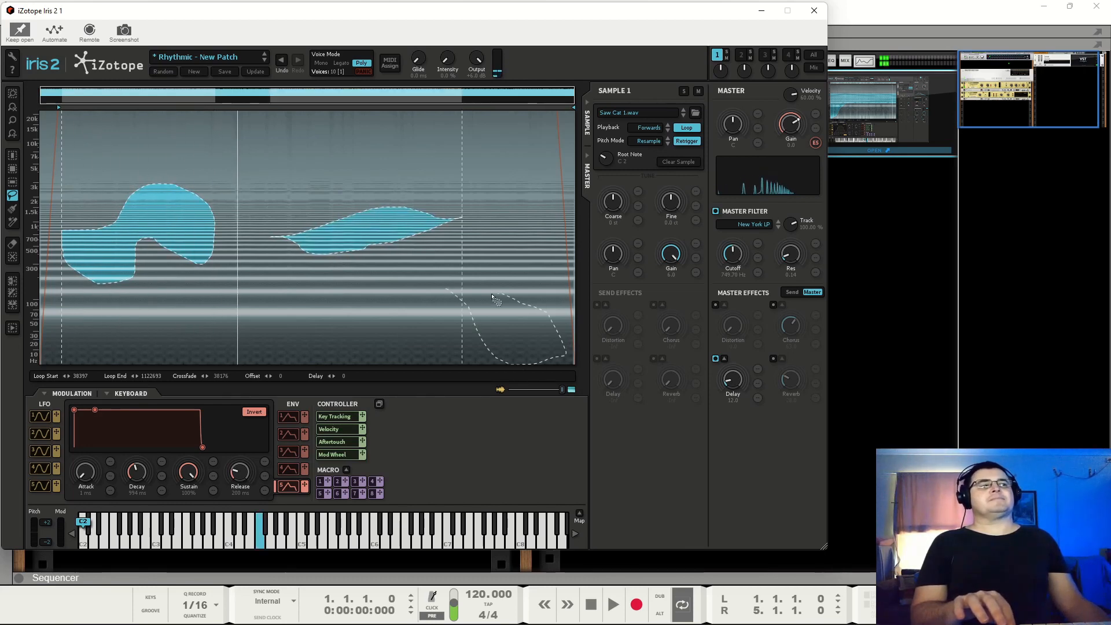
pyautogui.moveTo(446, 288); pyautogui.dragTo(82, 335)
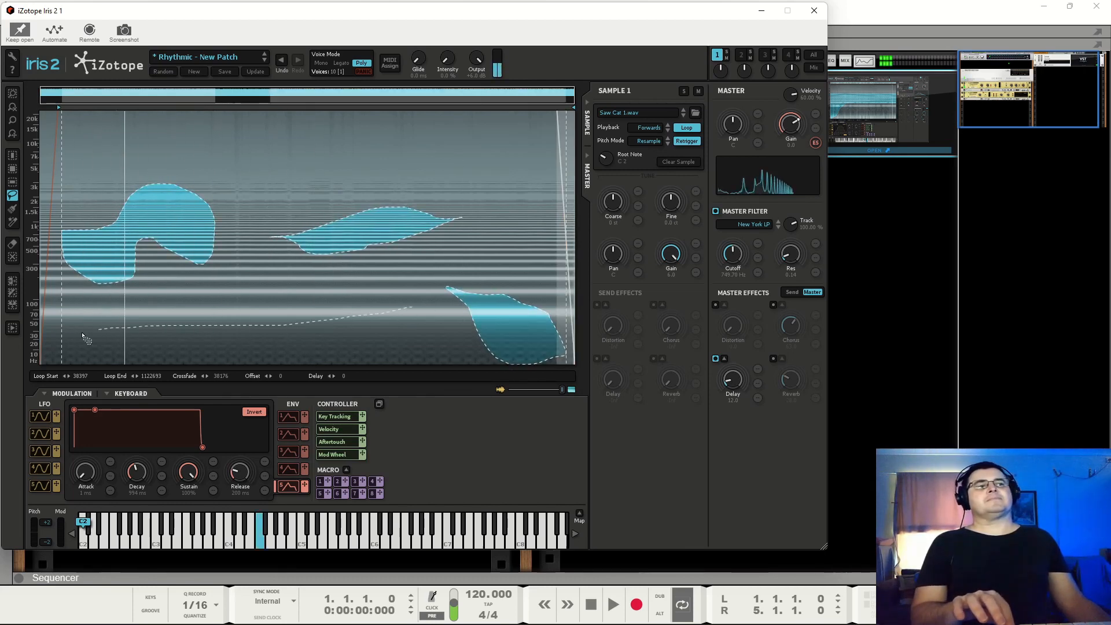
pyautogui.moveTo(388, 313); pyautogui.dragTo(408, 307)
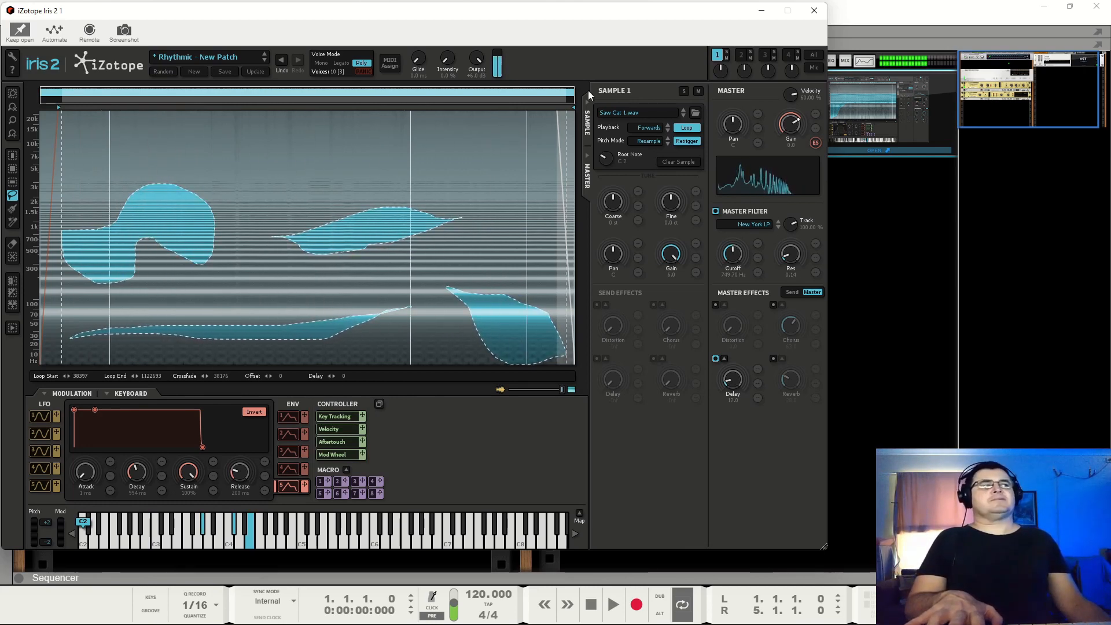
# Step: Set the master filter's cutoff to about 1985 Hz, and clear all spectral selections
pyautogui.scroll(5, 735, 253)
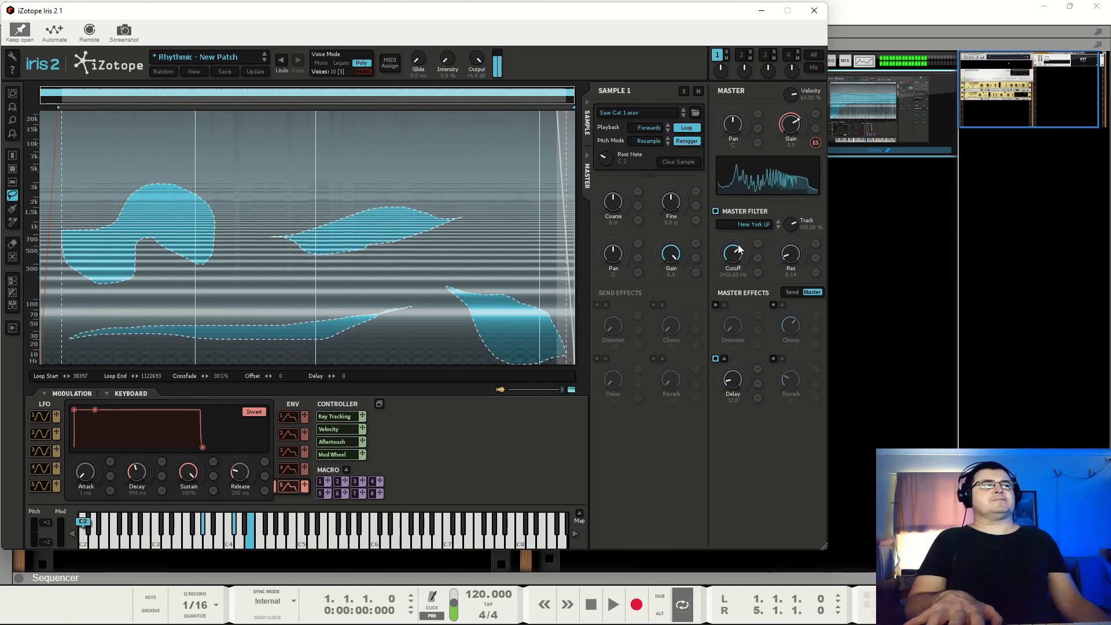
pyautogui.scroll(-2, 738, 248)
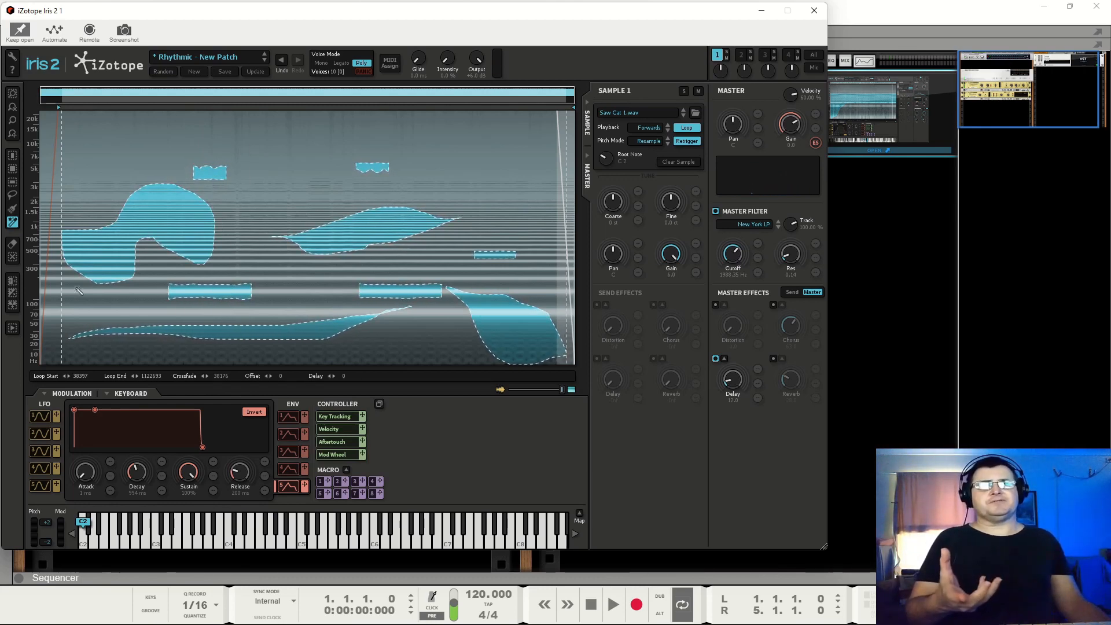
pyautogui.click(13, 259)
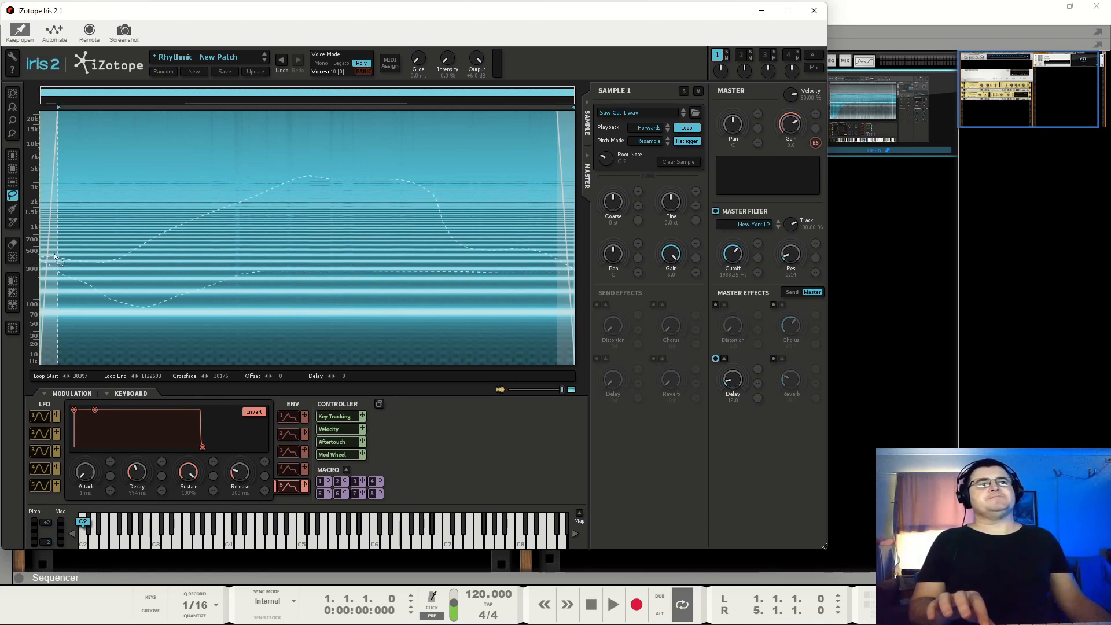
# Step: Lasso one full-width freeform selection on the spectrogram, spanning about 100 Hz at its lowest to about 4 kHz at its peak
pyautogui.moveTo(55, 256); pyautogui.dragTo(56, 258)
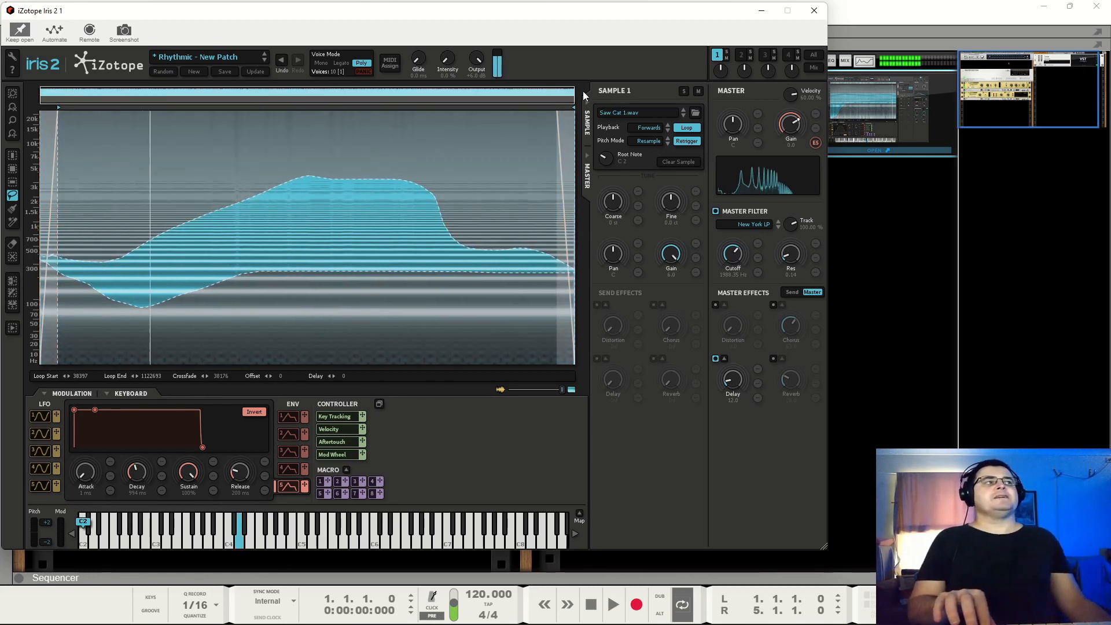
# Step: Browse the Sub, Iris 2, Iris2 and iZotope folders for loadable samples, and leave without loading one
pyautogui.click(698, 113)
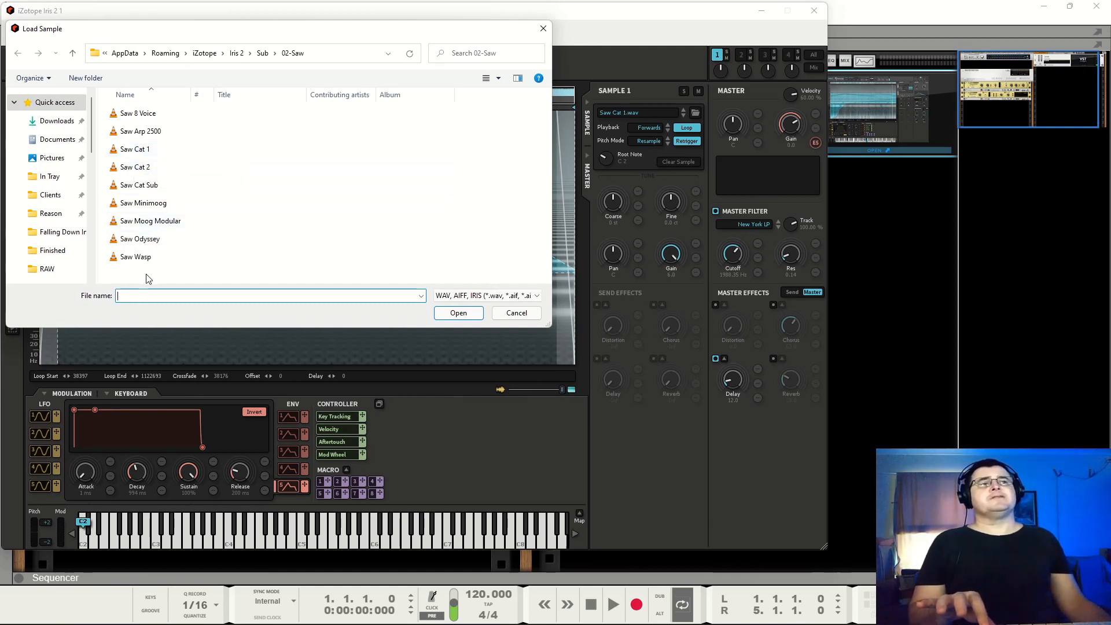
pyautogui.click(262, 53)
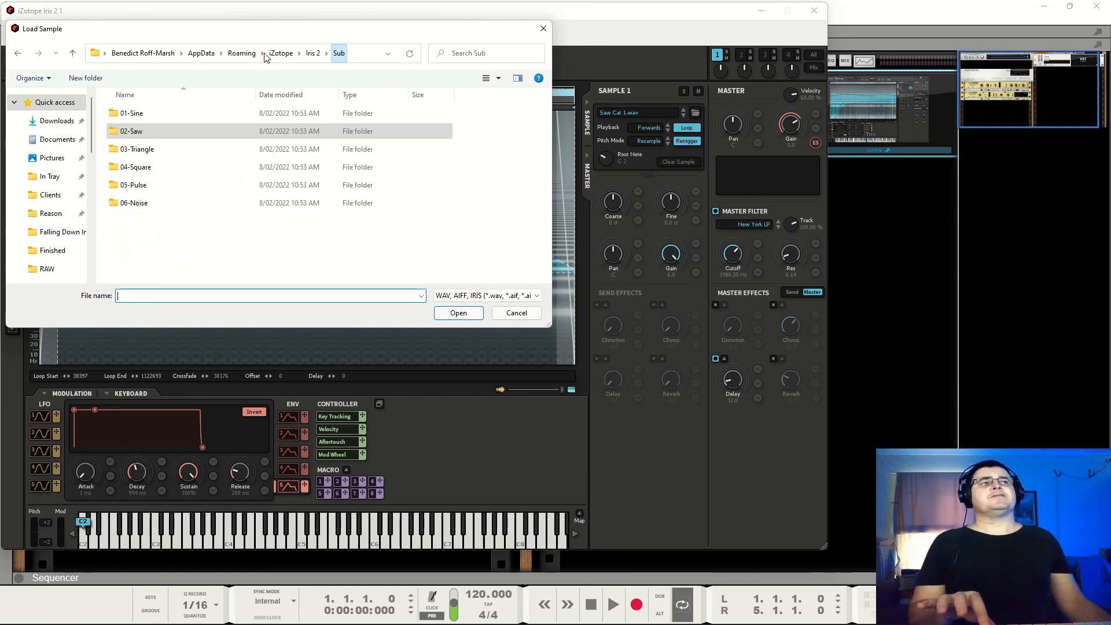
pyautogui.click(318, 56)
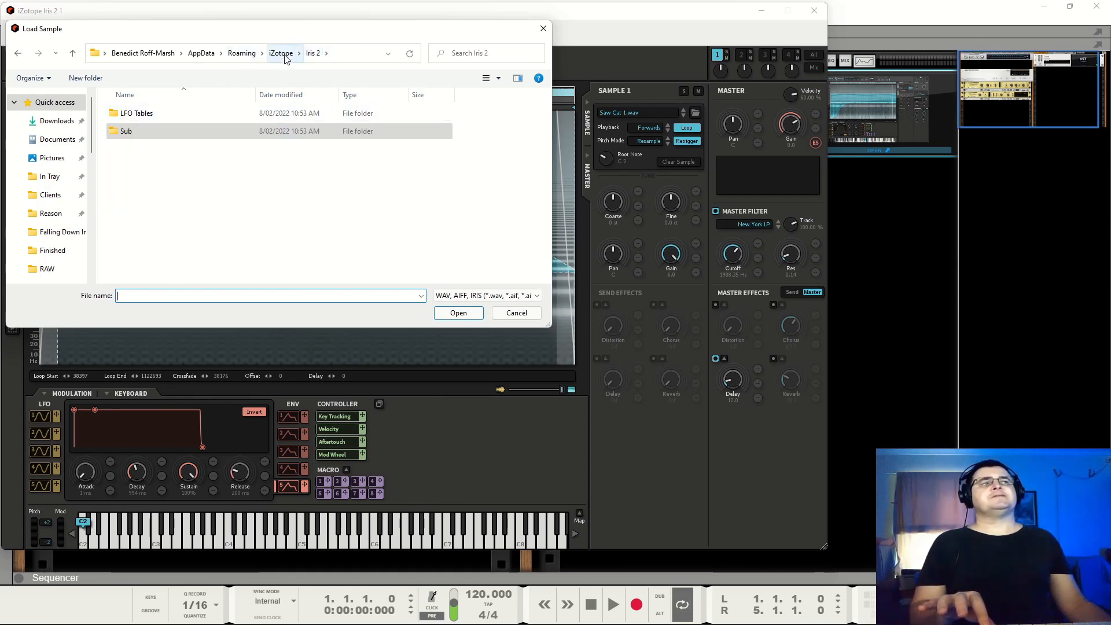
pyautogui.doubleClick(141, 131)
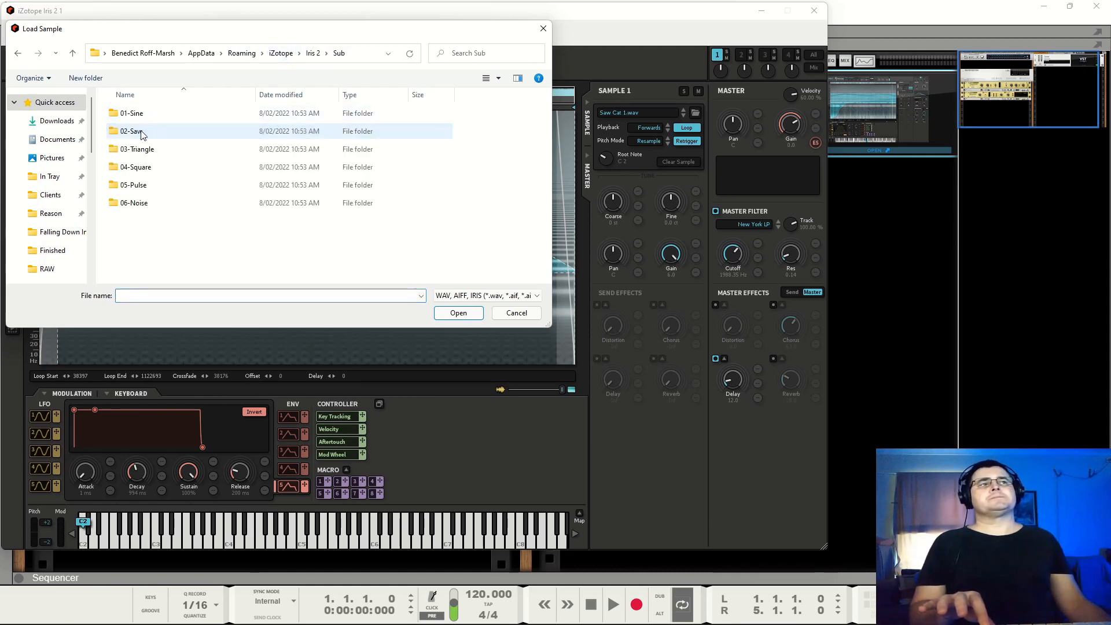
pyautogui.click(313, 53)
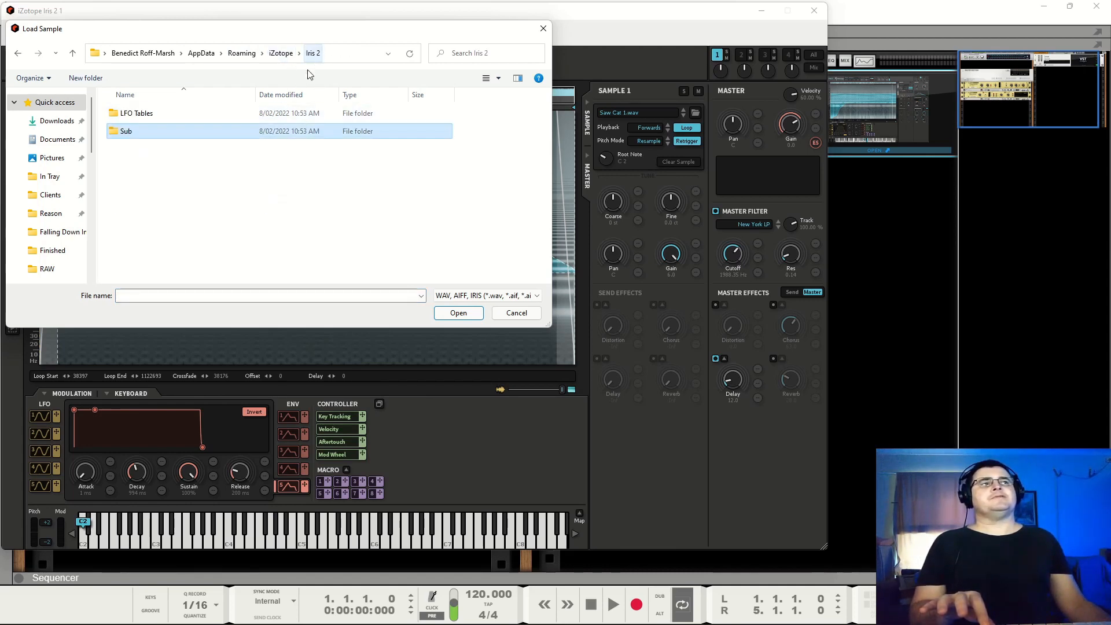
pyautogui.click(280, 54)
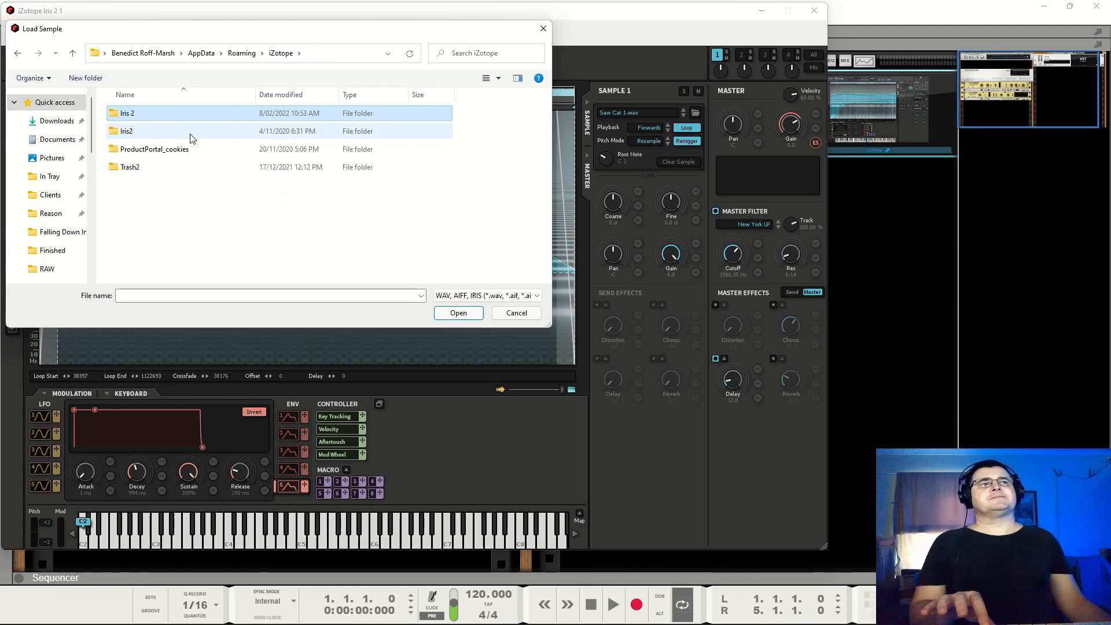
pyautogui.click(133, 136)
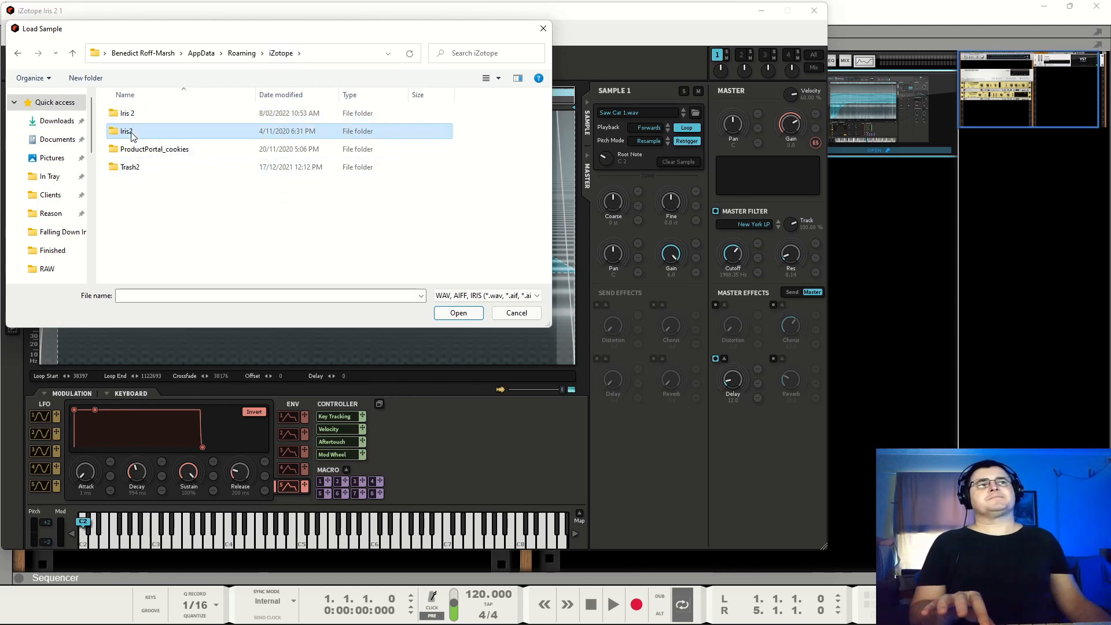
pyautogui.doubleClick(134, 136)
pyautogui.click(289, 55)
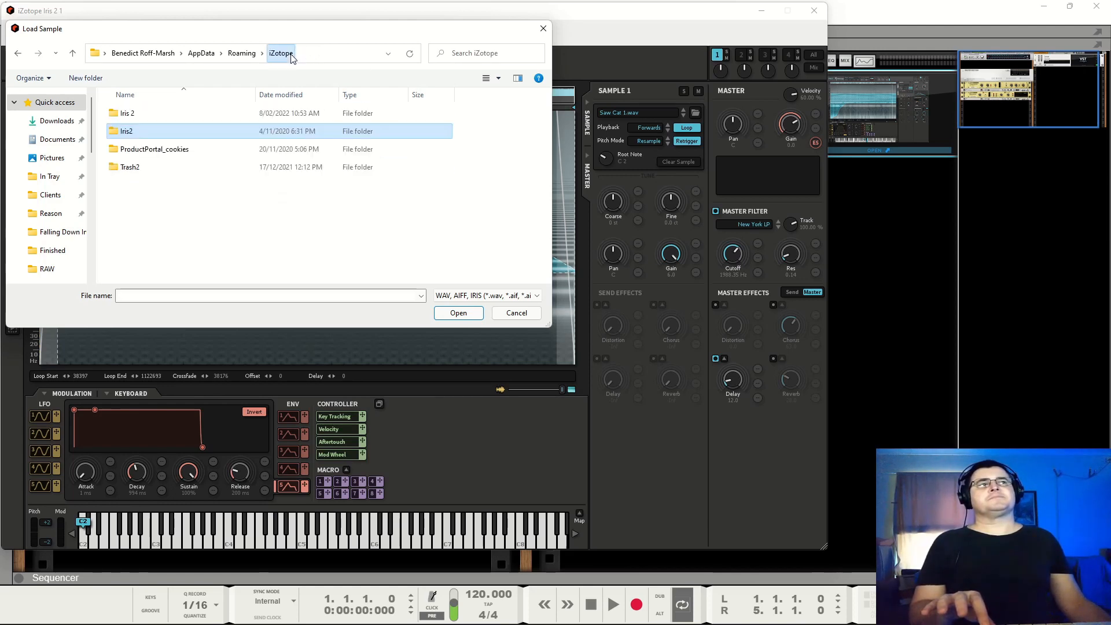
pyautogui.click(516, 313)
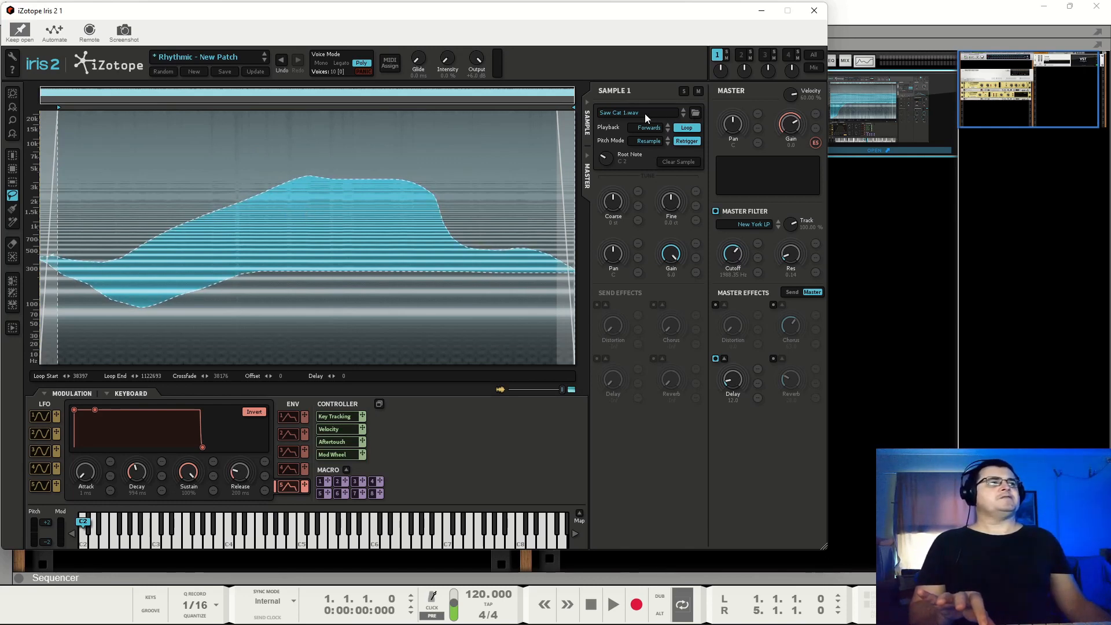
# Step: Replace sample 1 with Bees 12.wav from the Environments samples
pyautogui.click(621, 112)
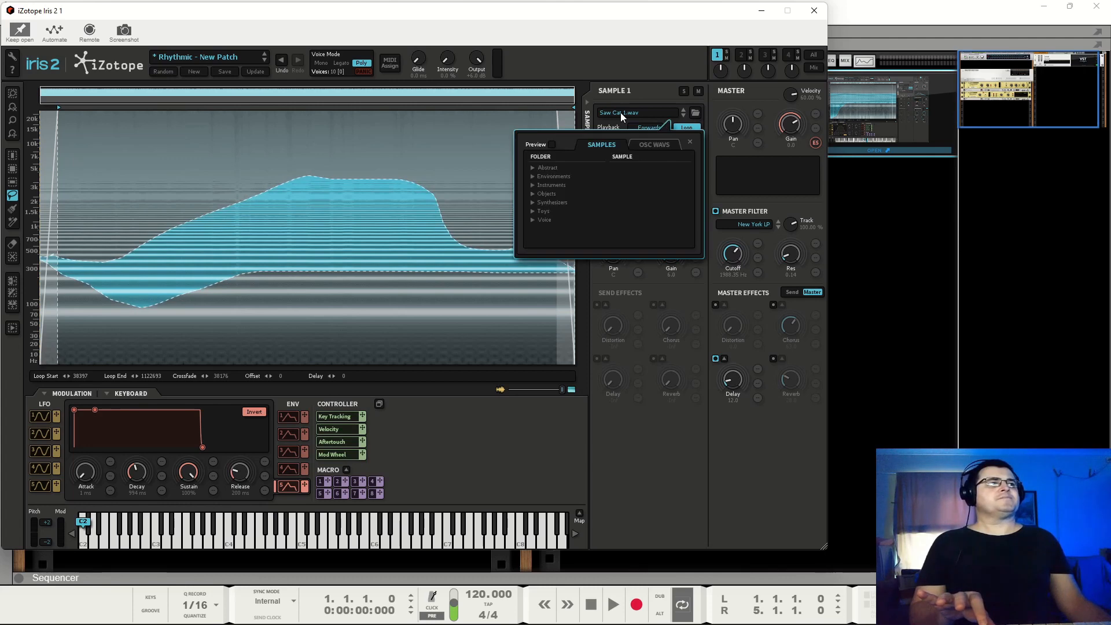
pyautogui.click(533, 175)
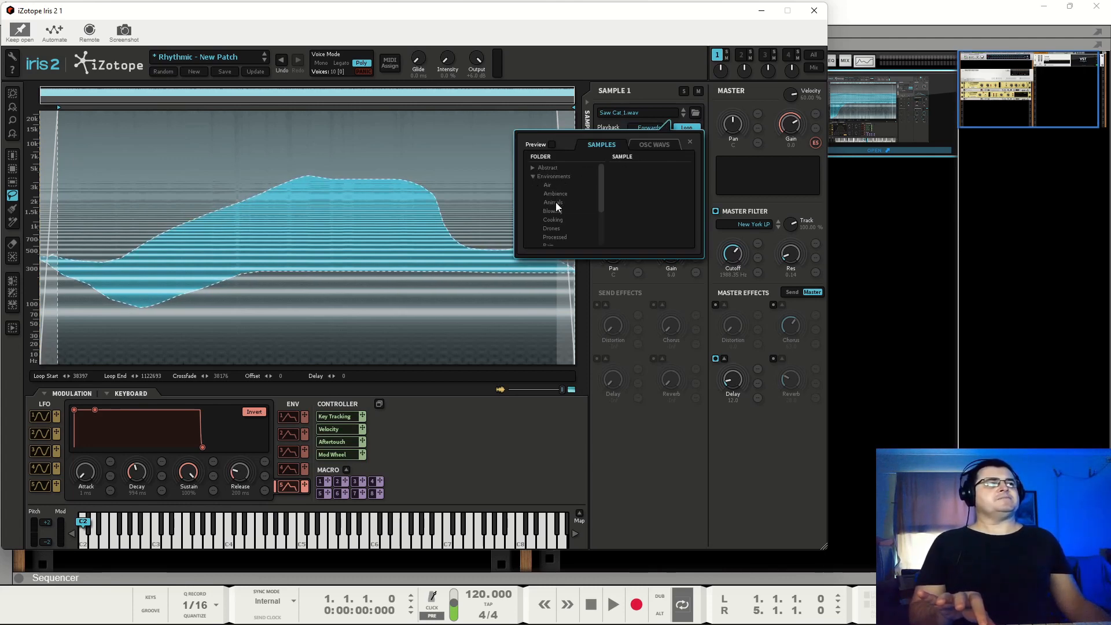
pyautogui.click(555, 202)
pyautogui.click(632, 167)
pyautogui.click(632, 167)
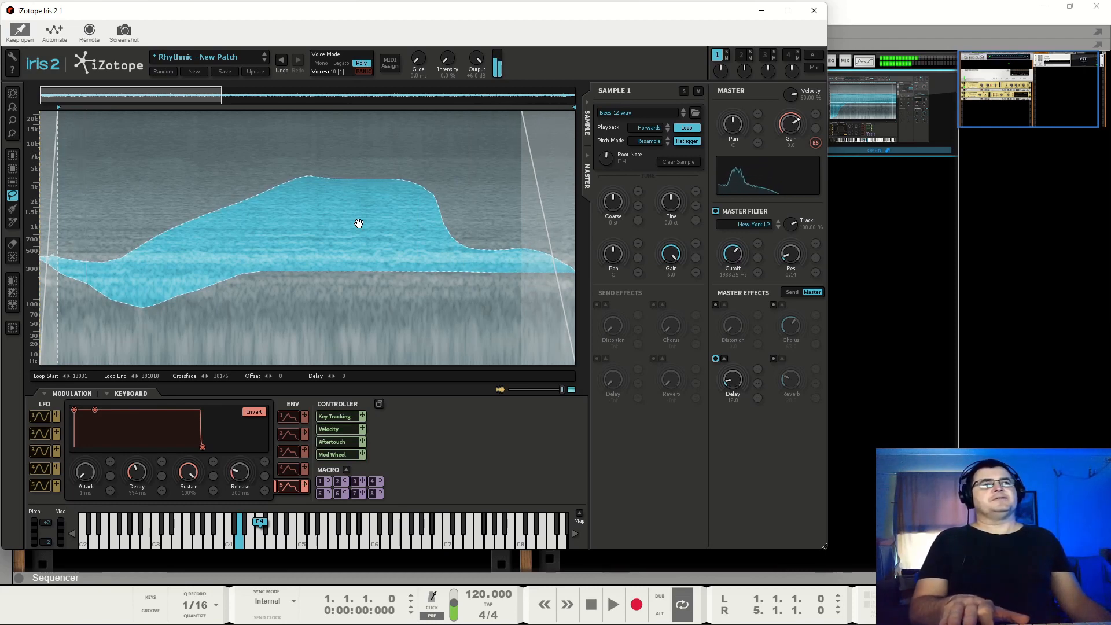
# Step: Load the Saw 8 Voice oscillator wave from the 02-Saw category into sample 2
pyautogui.click(741, 55)
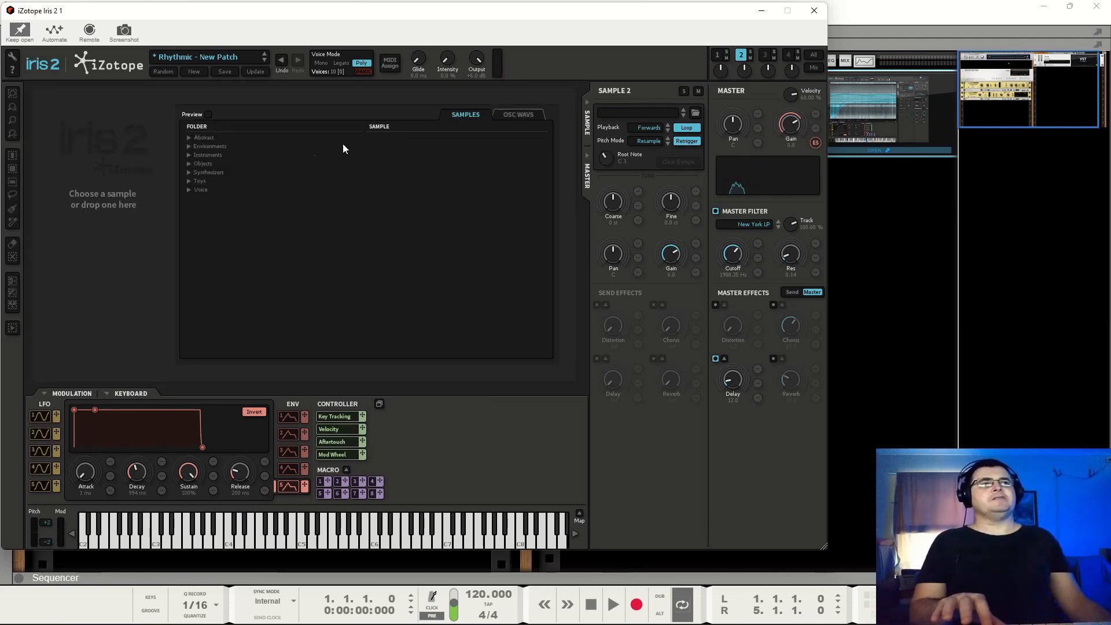
pyautogui.click(203, 147)
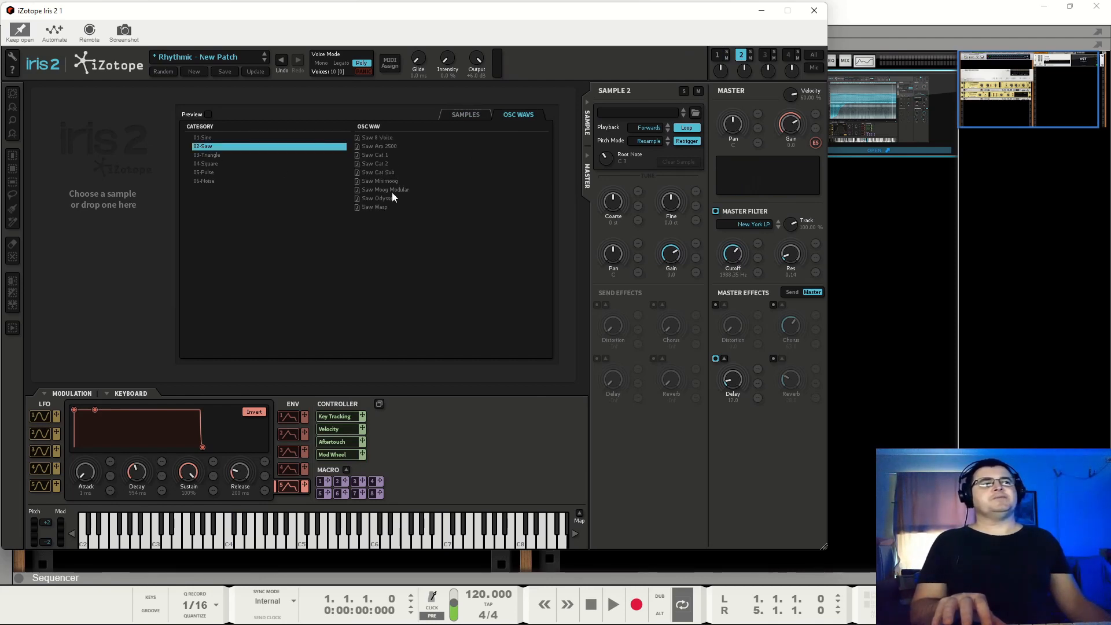
pyautogui.doubleClick(380, 137)
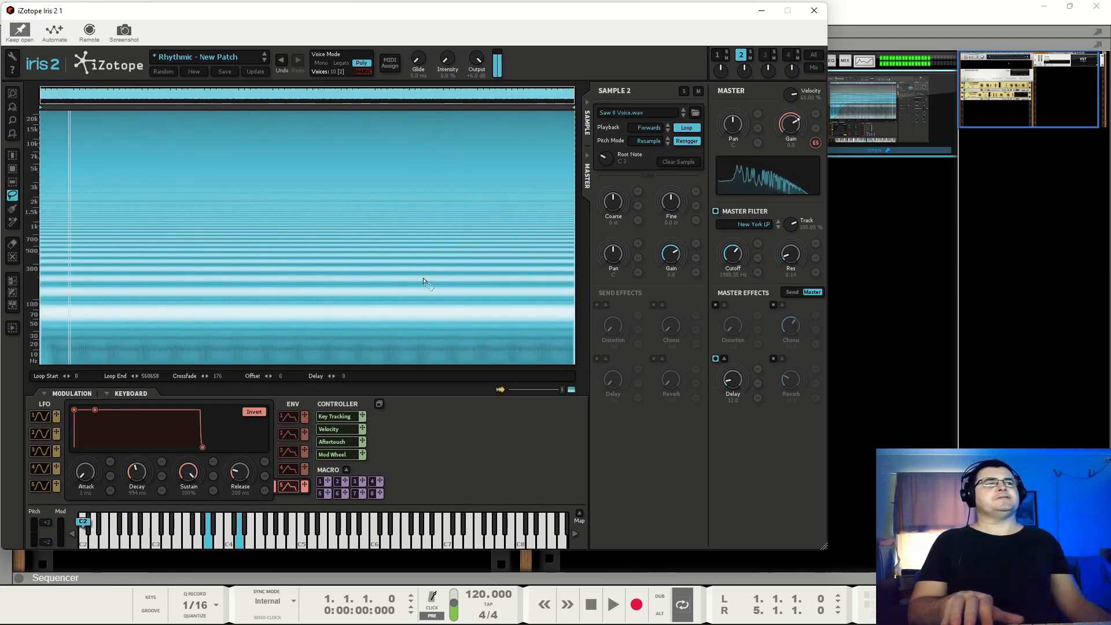
# Step: Lower the master filter's cutoff to about 217 Hz and set sample 1's coarse tuning to 14 st
pyautogui.moveTo(732, 253); pyautogui.dragTo(738, 272)
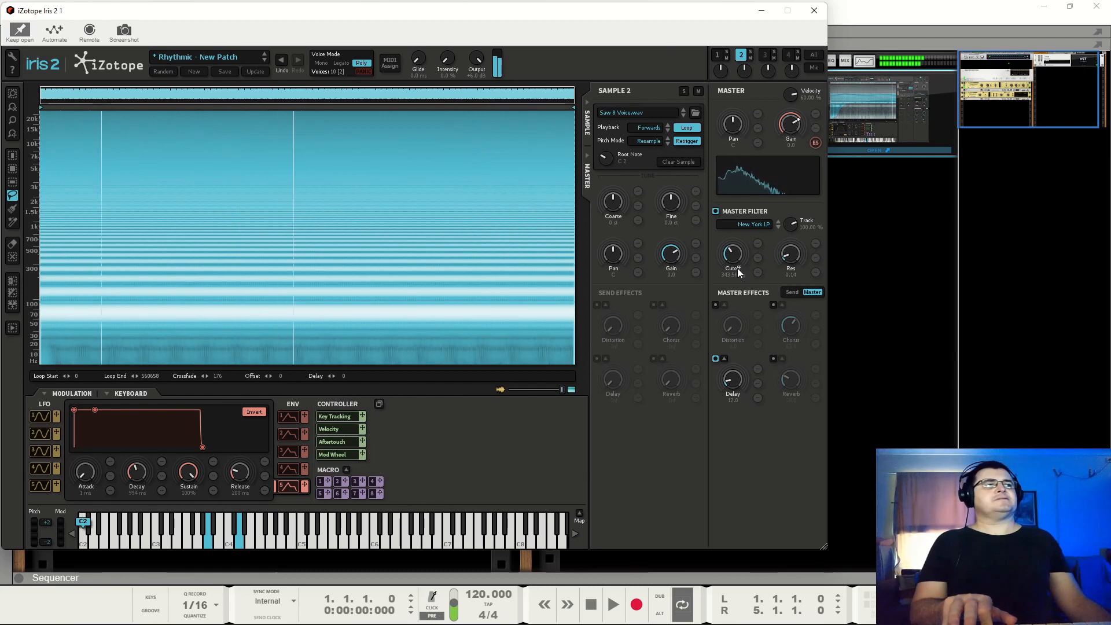
pyautogui.click(717, 55)
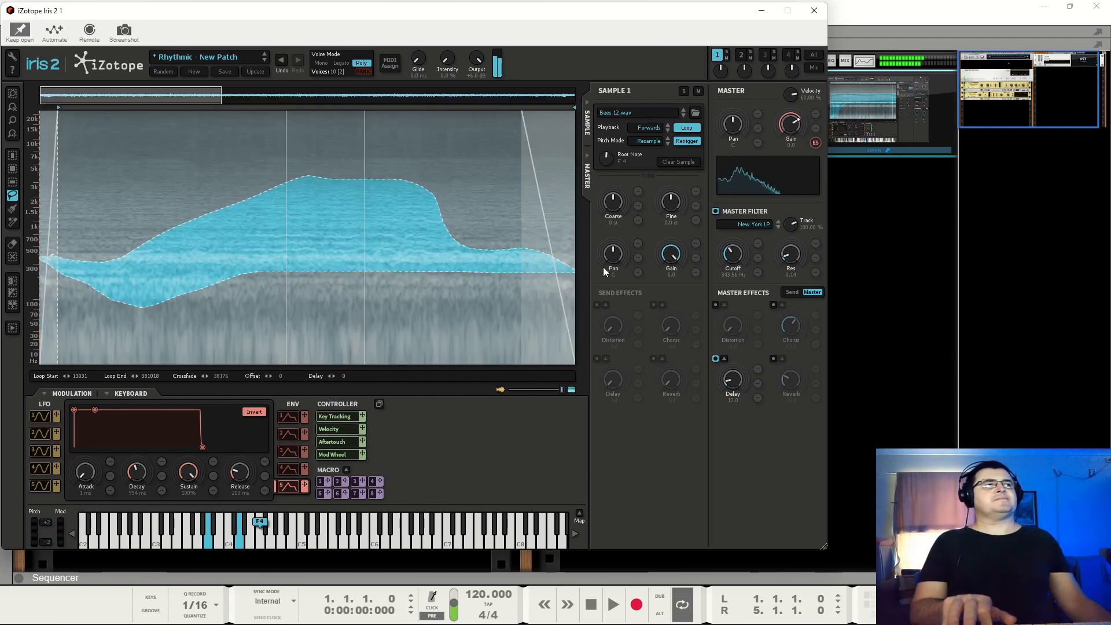
pyautogui.moveTo(604, 210)
pyautogui.mouseDown()
pyautogui.moveTo(621, 193)
pyautogui.moveTo(617, 209)
pyautogui.mouseUp()
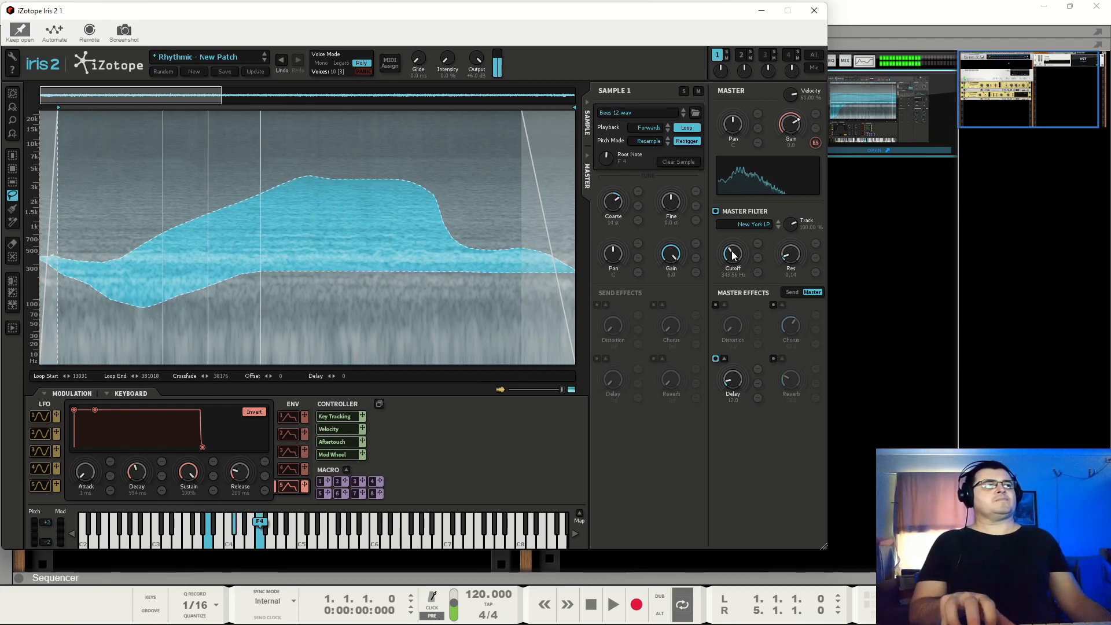
pyautogui.moveTo(732, 252)
pyautogui.mouseDown()
pyautogui.moveTo(732, 242)
pyautogui.moveTo(725, 255)
pyautogui.mouseUp()
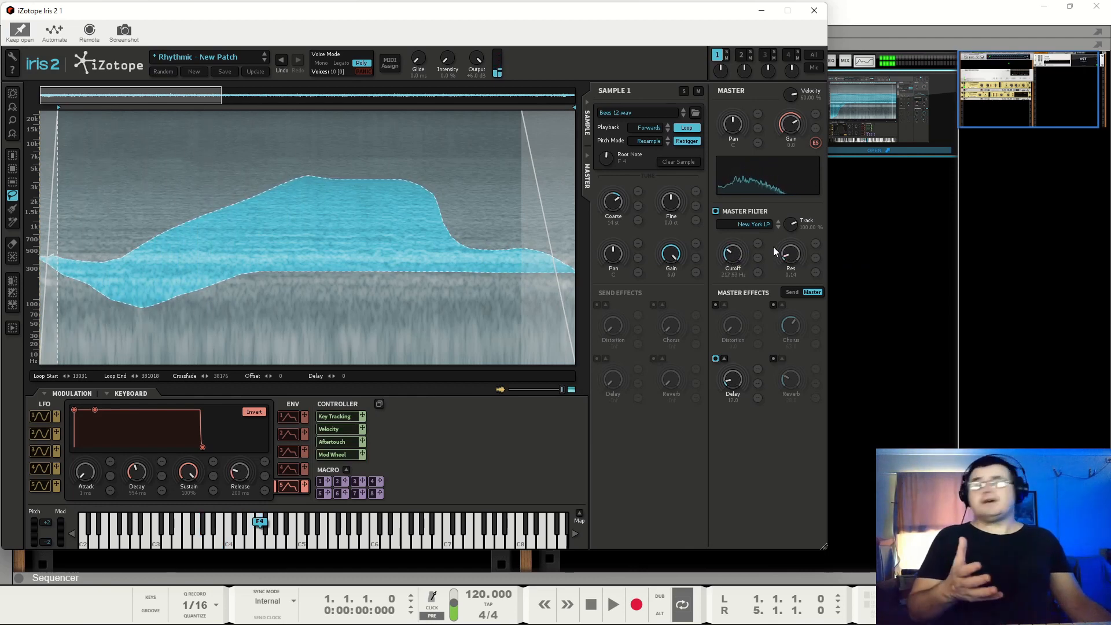
# Step: Start a new patch without saving the current settings
pyautogui.click(192, 71)
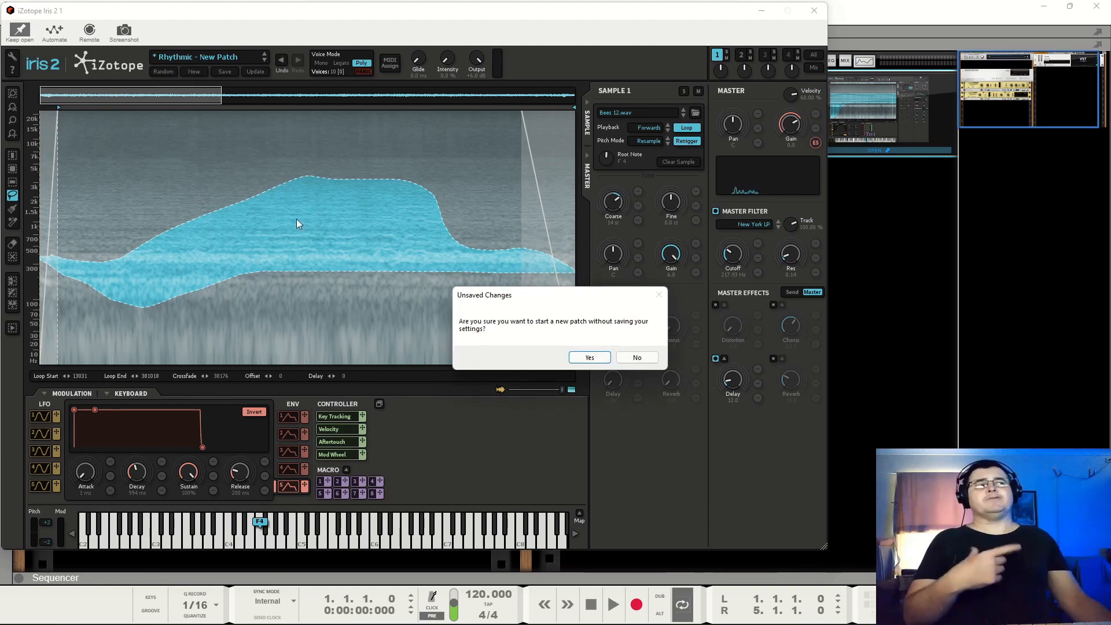
pyautogui.click(595, 359)
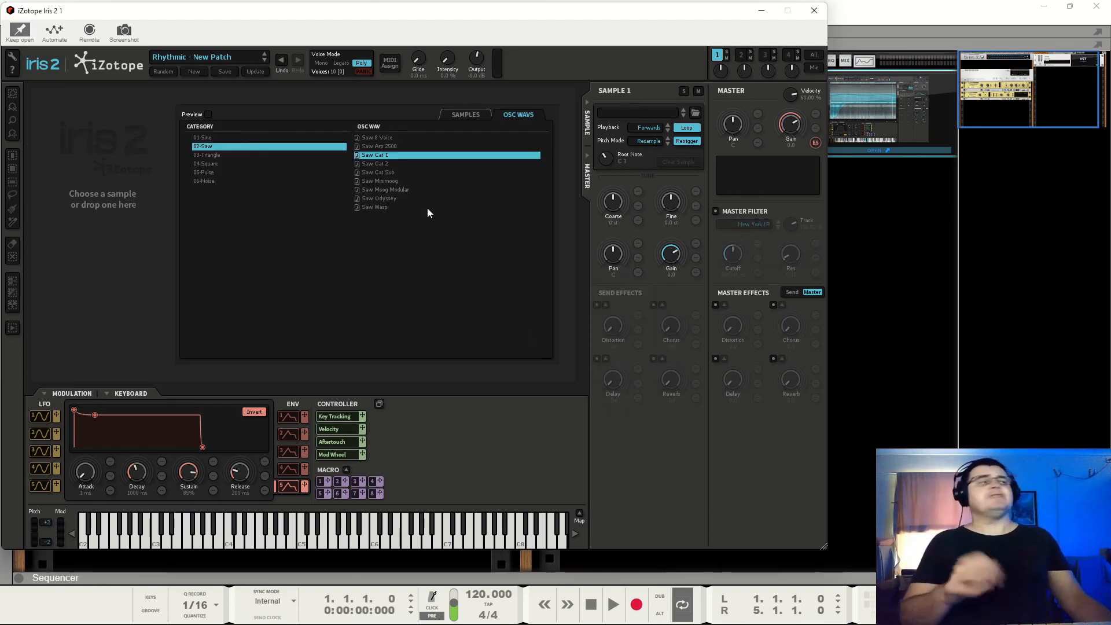
# Step: Load C - Spectra 01 into sample 1 from D:\Reason\ReFills\z-Production Files\SAMPLE + Filter\Samples
pyautogui.click(696, 113)
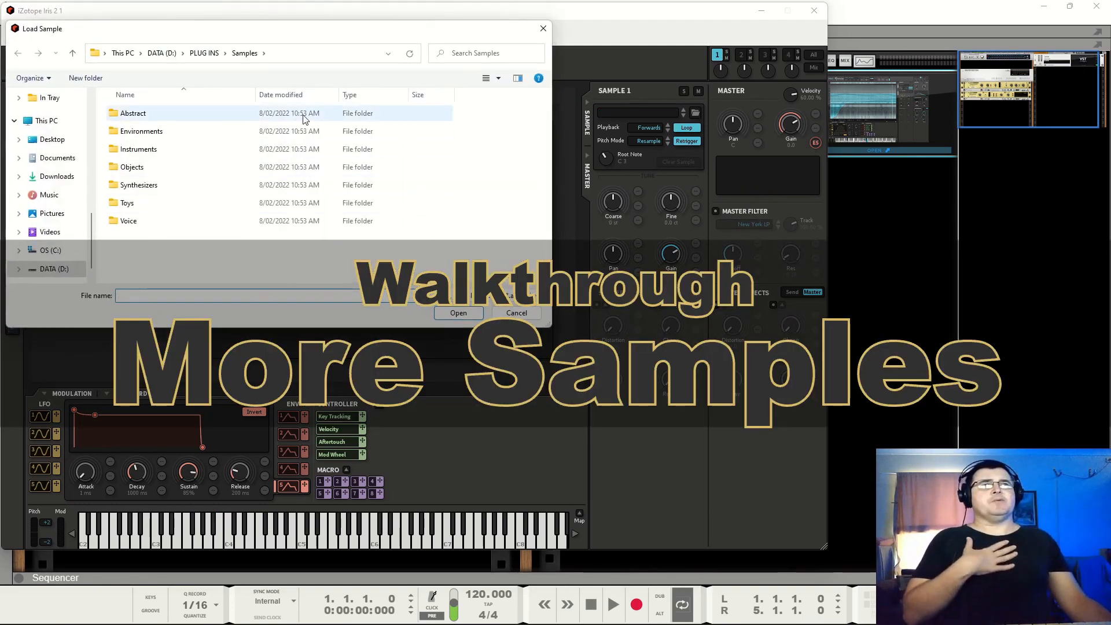
pyautogui.click(166, 57)
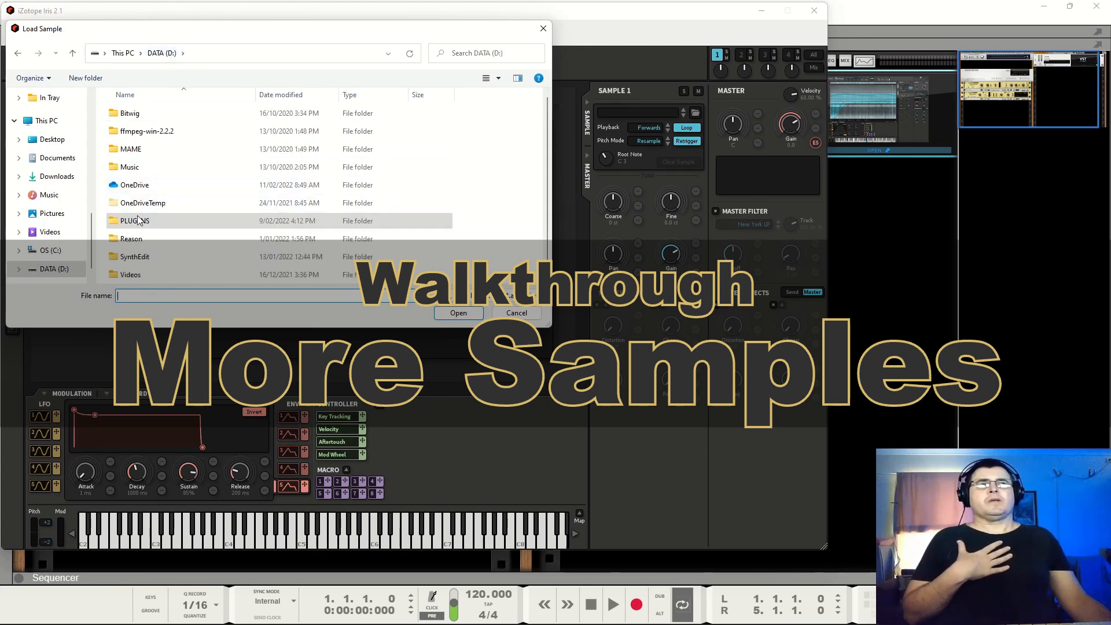
pyautogui.doubleClick(140, 239)
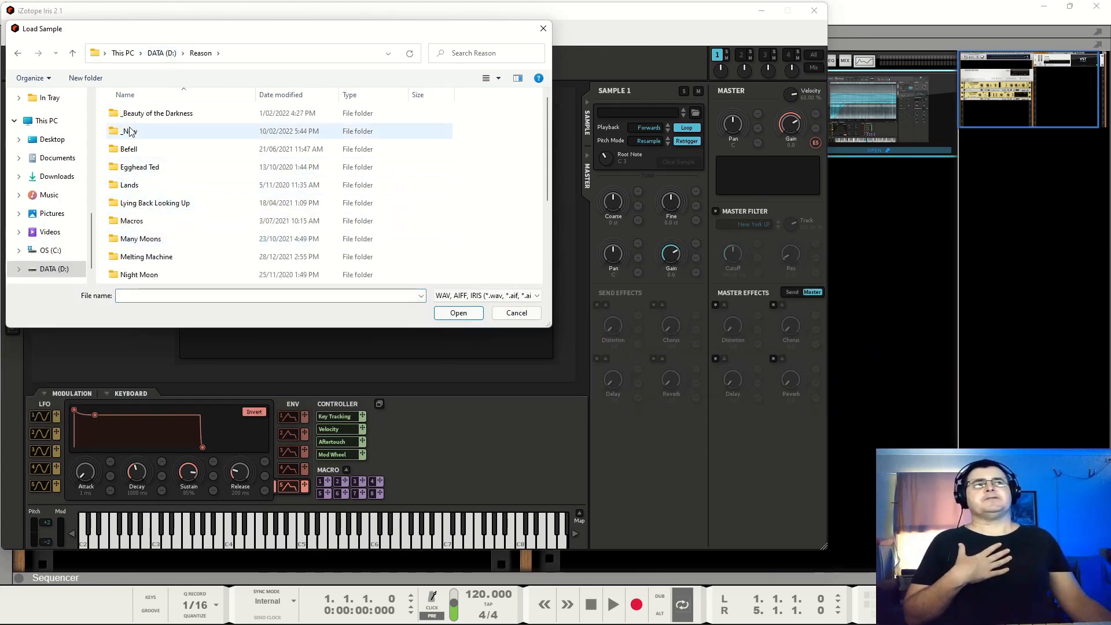
pyautogui.scroll(-2, 146, 269)
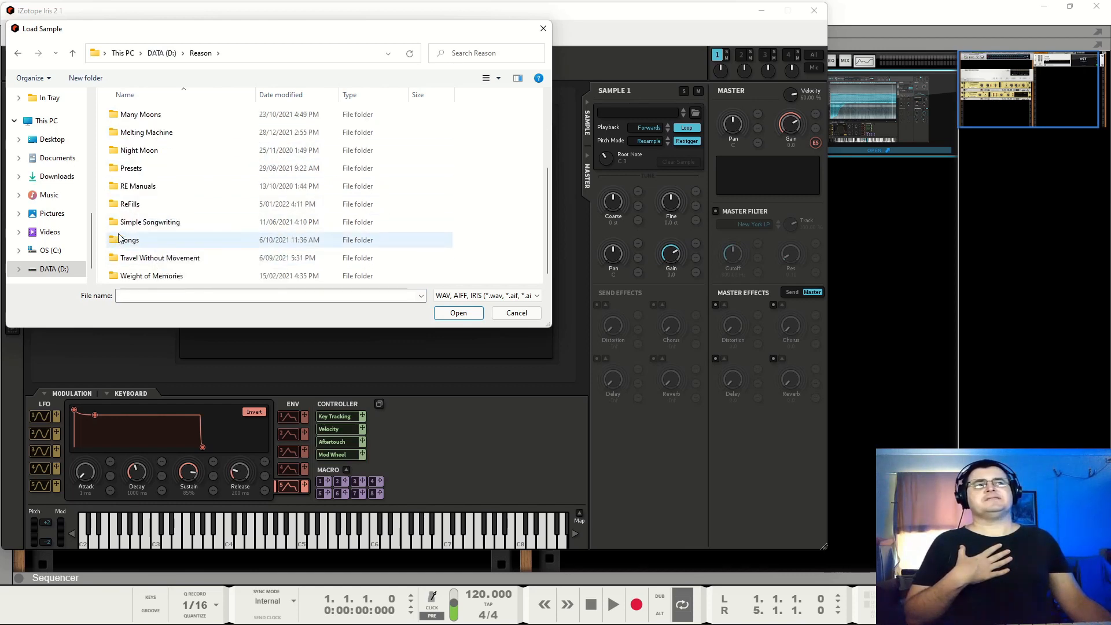
pyautogui.doubleClick(141, 204)
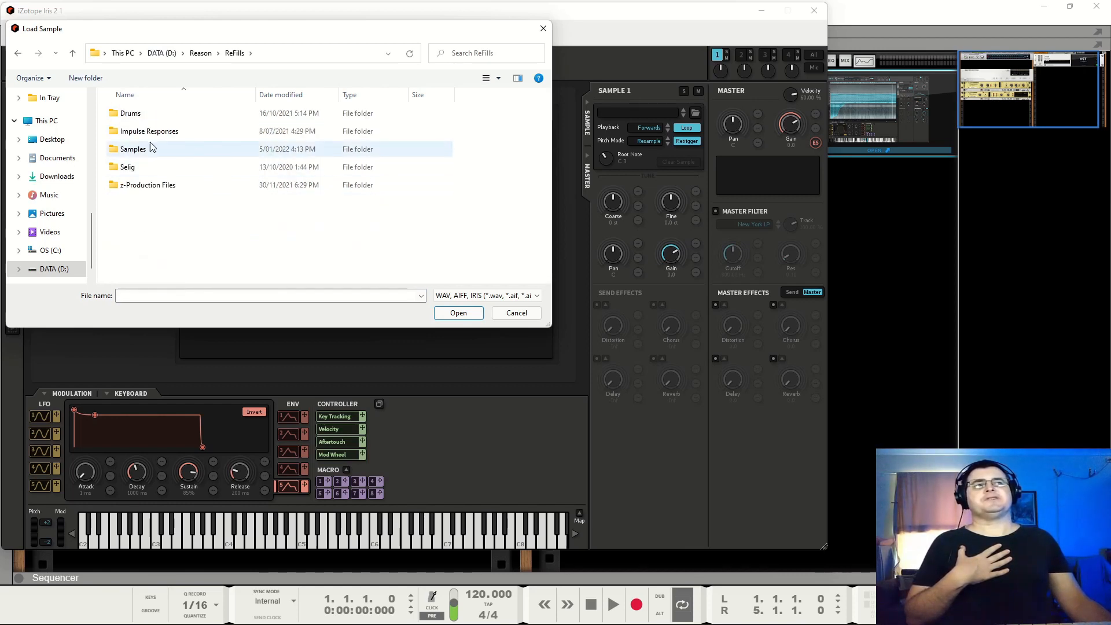
pyautogui.doubleClick(144, 185)
pyautogui.doubleClick(144, 204)
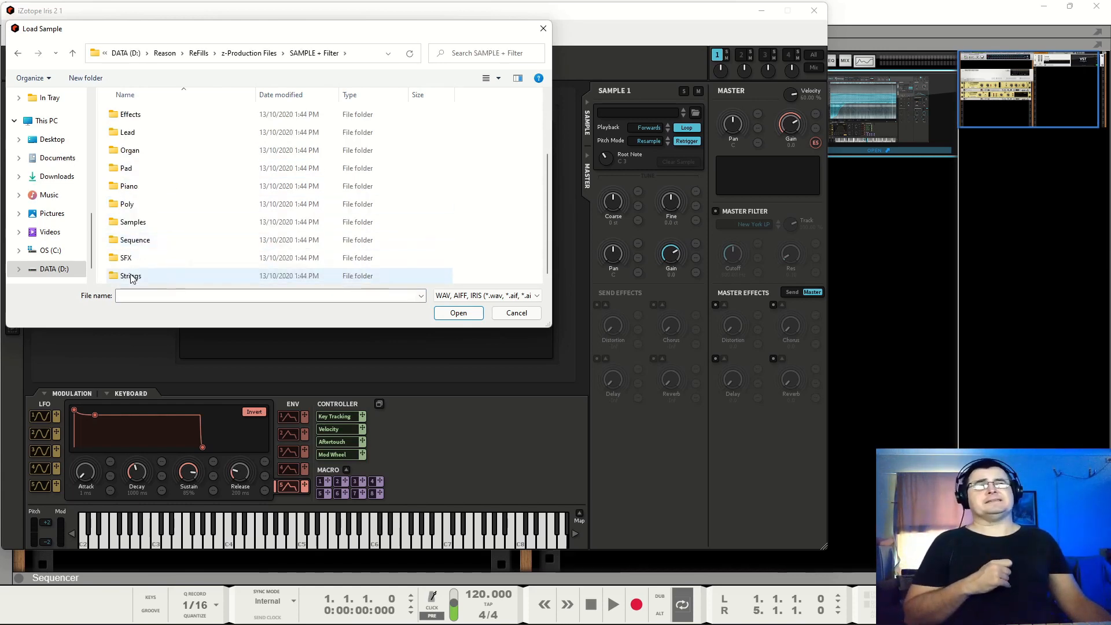
pyautogui.doubleClick(135, 223)
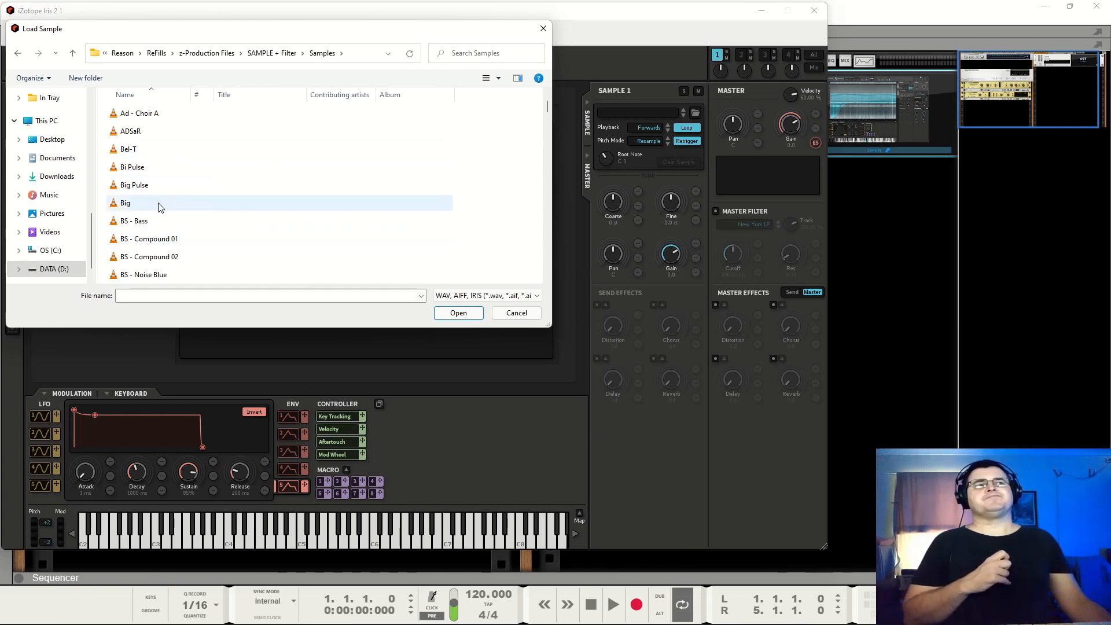
pyautogui.scroll(-3, 232, 231)
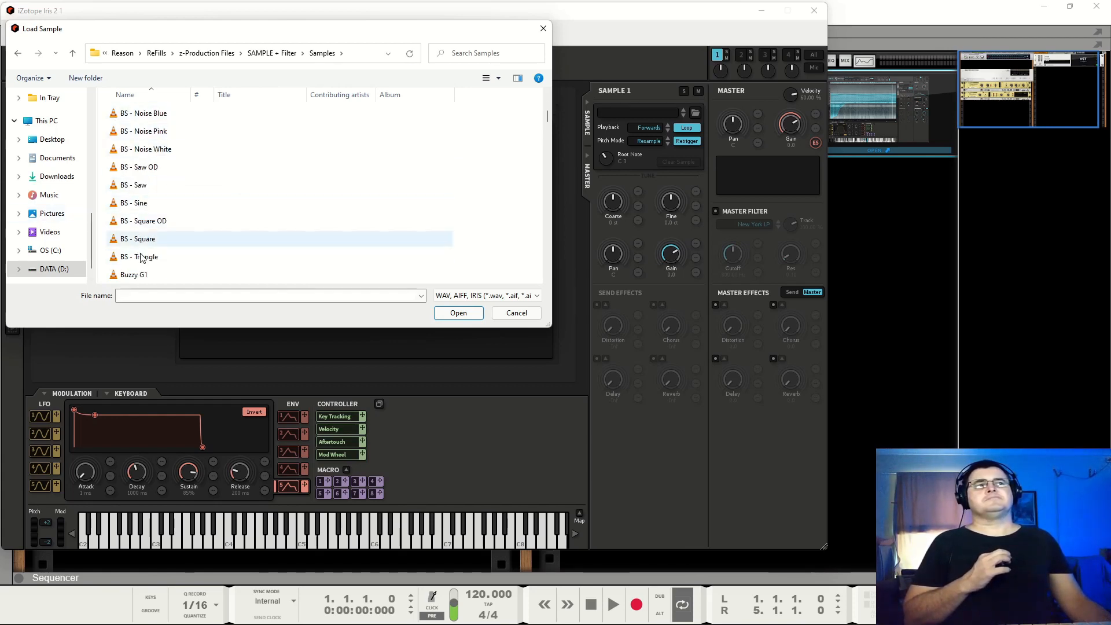
pyautogui.scroll(-3, 145, 257)
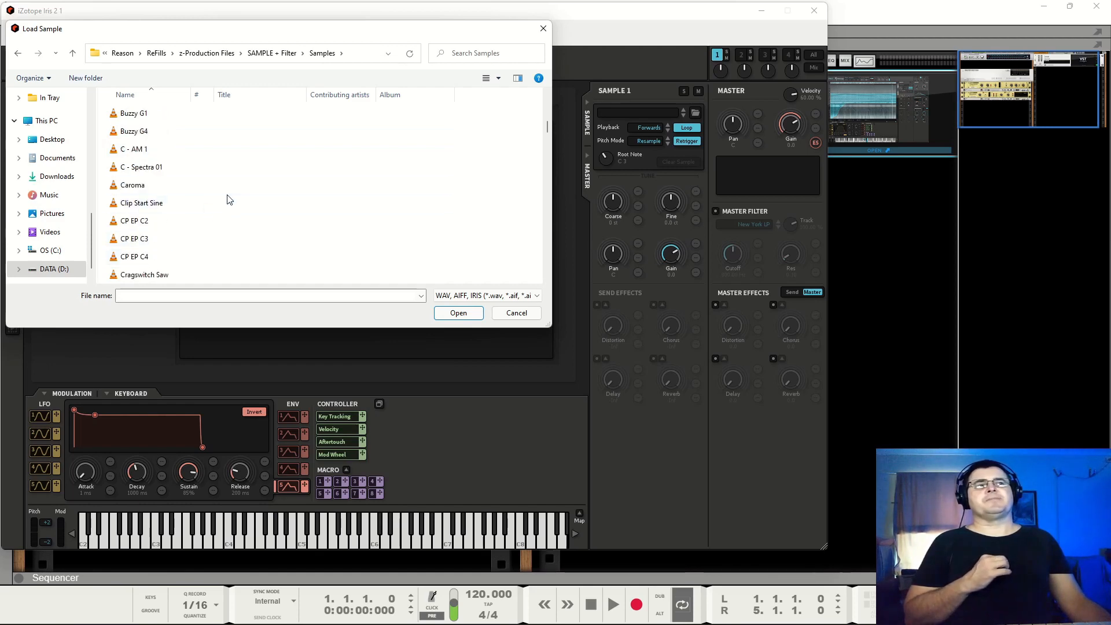
pyautogui.doubleClick(144, 167)
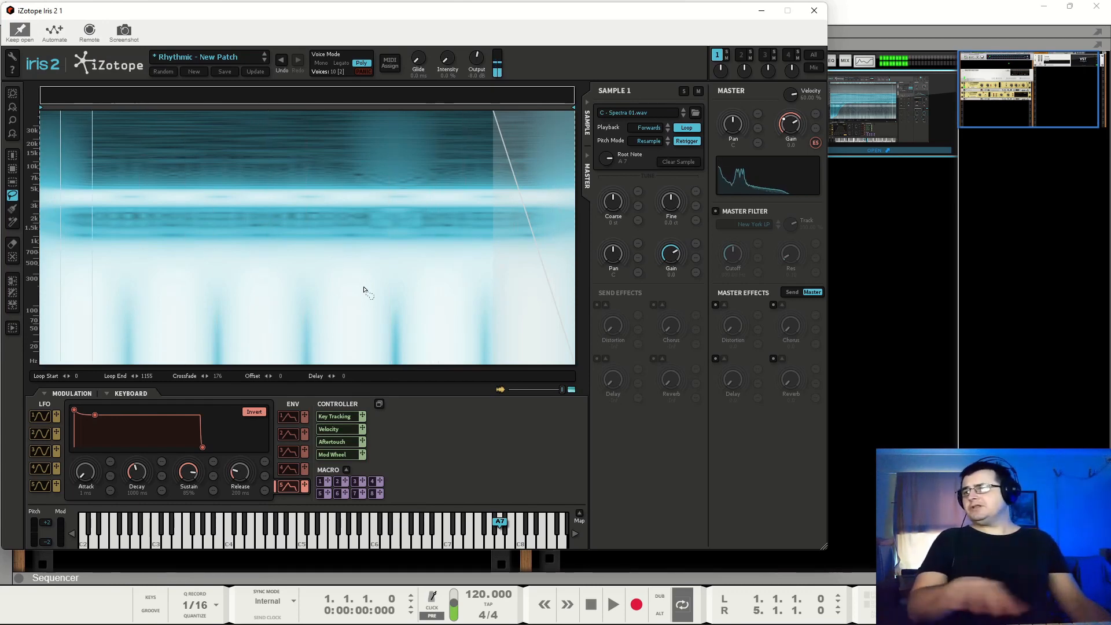
# Step: Enable the master filter with its cutoff at 20000 Hz, and set sample 1's root note to C#4
pyautogui.click(716, 211)
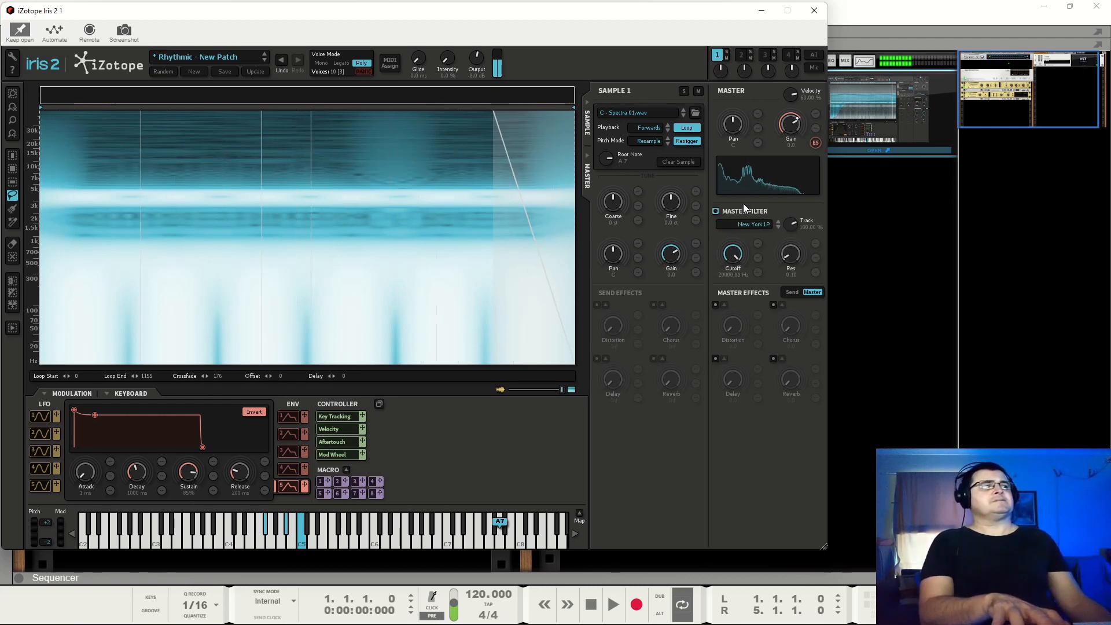
pyautogui.moveTo(733, 253); pyautogui.dragTo(747, 232)
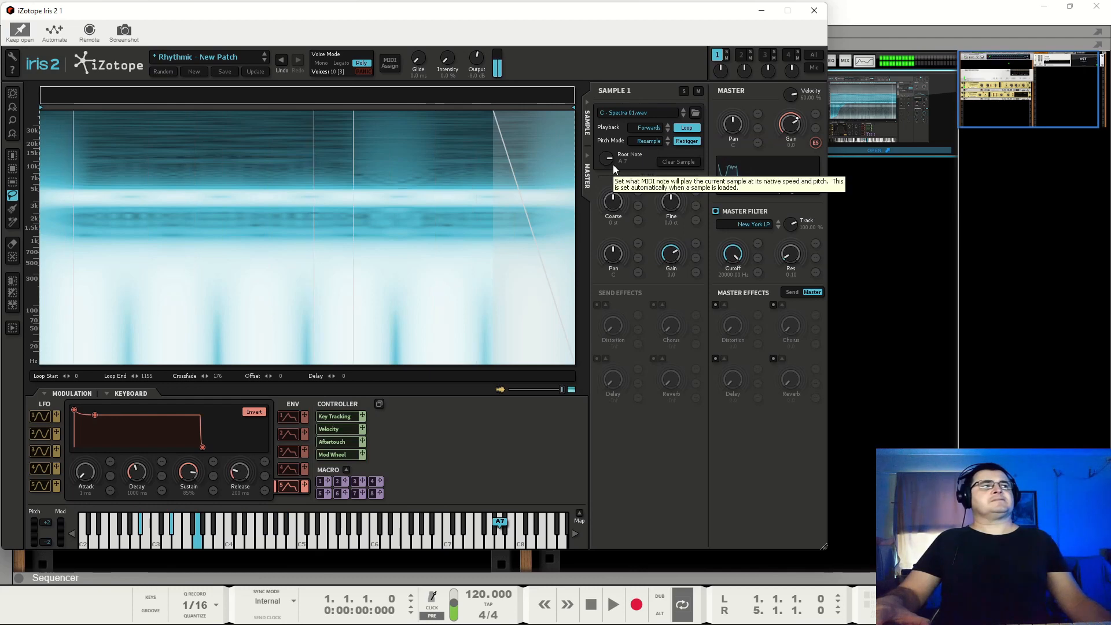
pyautogui.moveTo(613, 165); pyautogui.dragTo(609, 179)
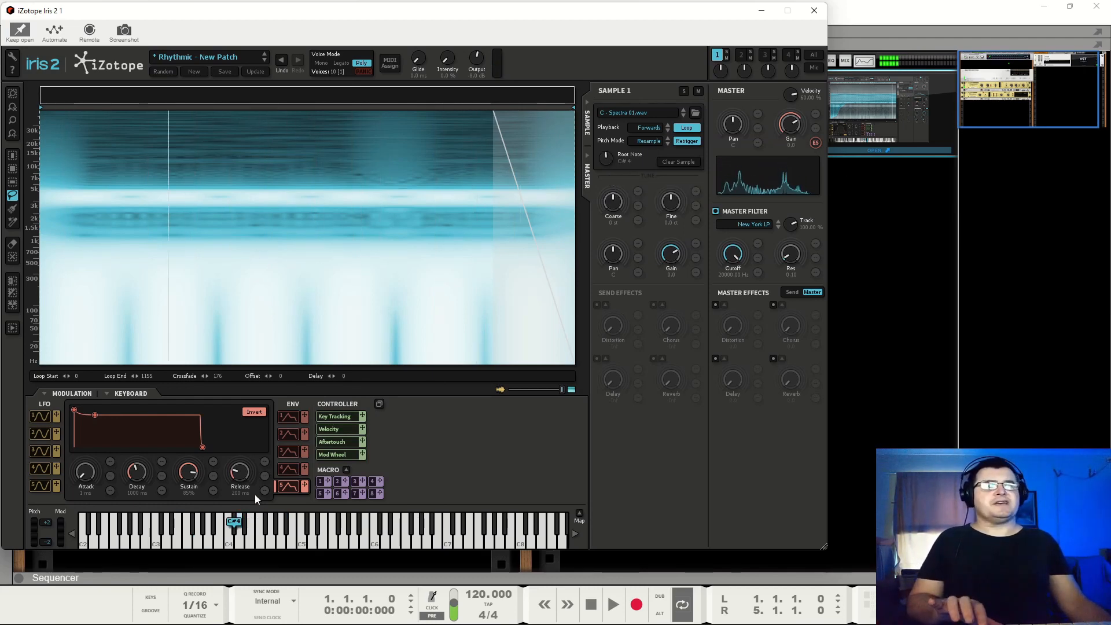
# Step: Set sample 1's root note to C4 and lower the master filter's cutoff to about 6621 Hz
pyautogui.click(238, 543)
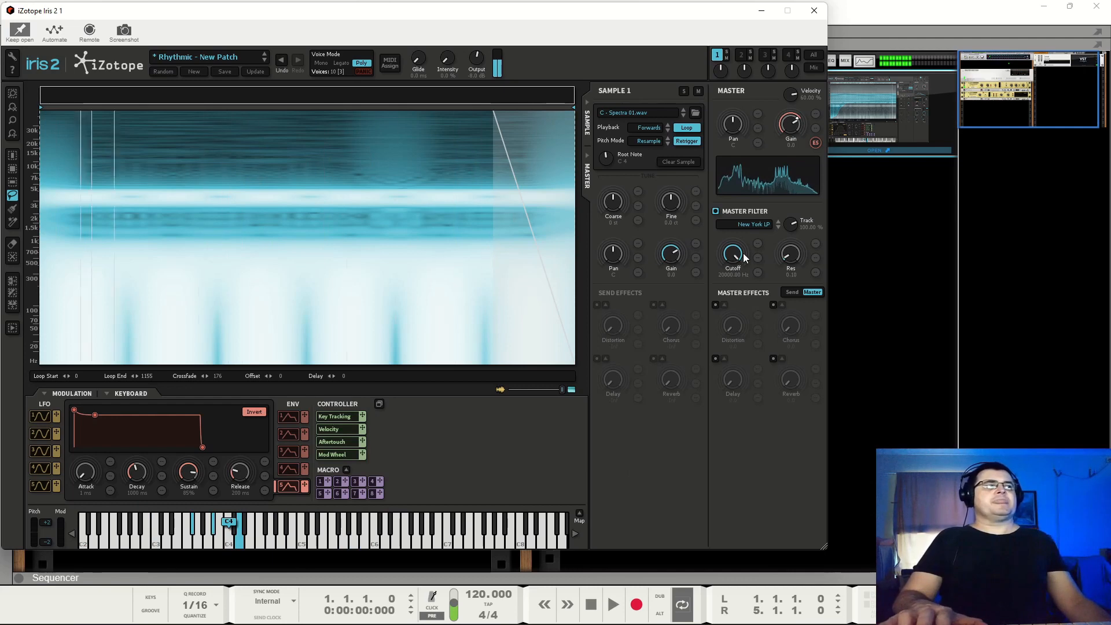
pyautogui.moveTo(743, 253)
pyautogui.mouseDown()
pyautogui.moveTo(741, 277)
pyautogui.moveTo(742, 267)
pyautogui.mouseUp()
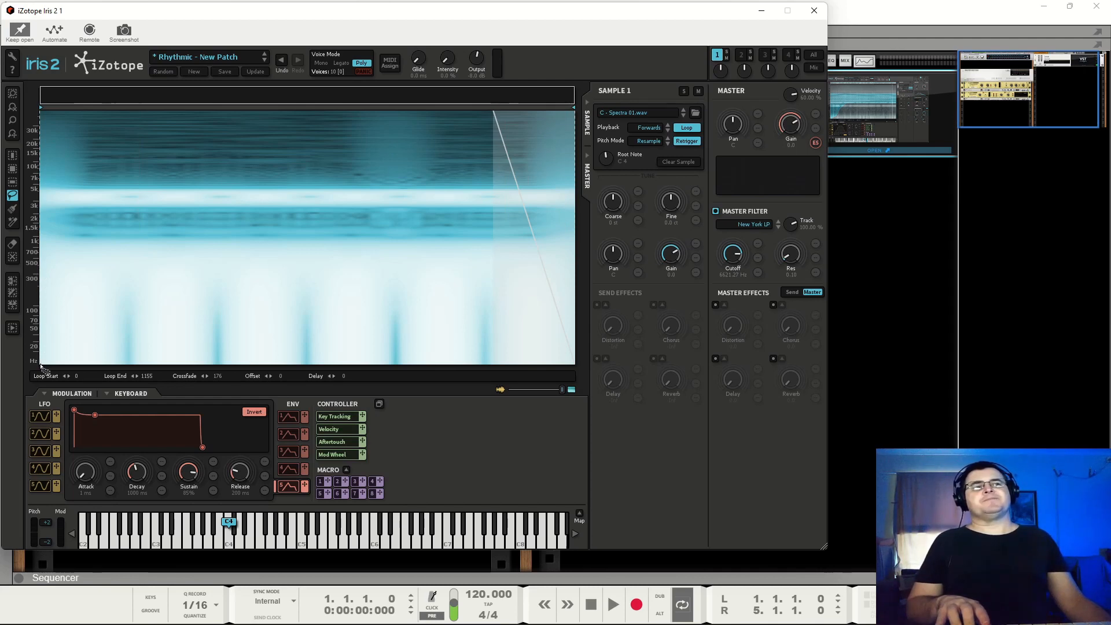
# Step: Draw a freehand spectral selection on sample 1 as a band rising from the lowest frequencies at the start to the highest at the end
pyautogui.moveTo(325, 292); pyautogui.dragTo(168, 311)
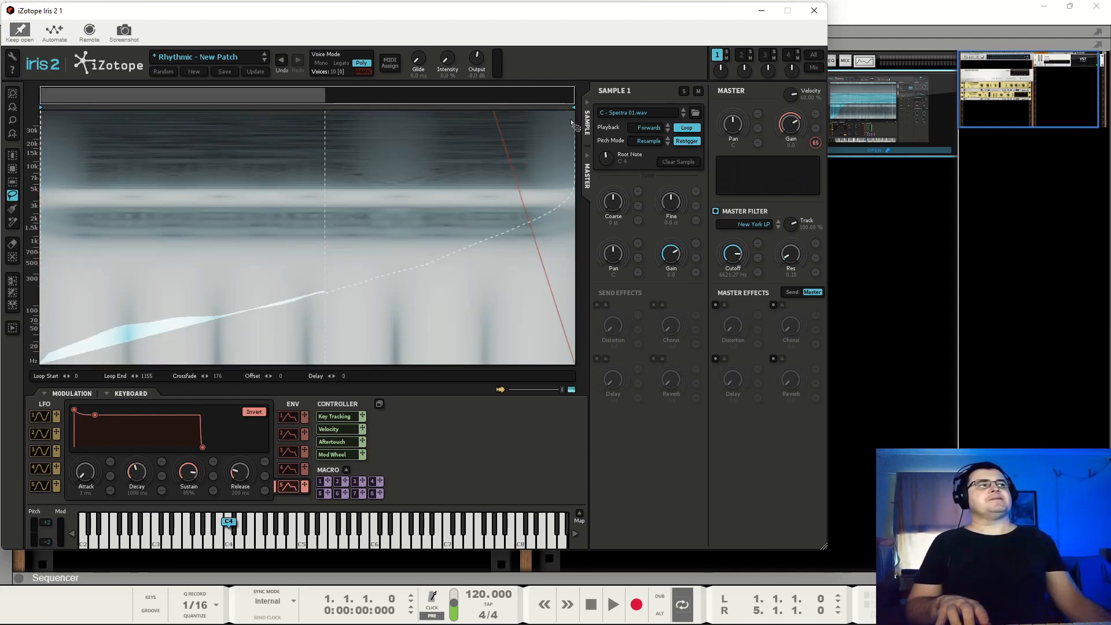
pyautogui.moveTo(53, 354); pyautogui.dragTo(57, 354)
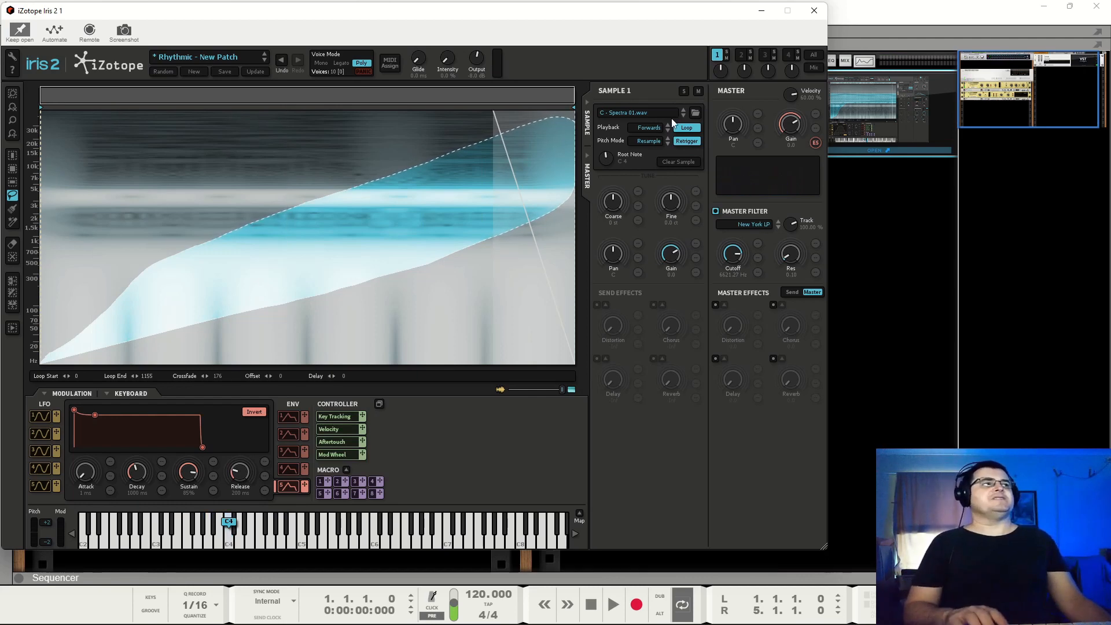
# Step: Replace sample 1's sound with Eepiana from the SAMPLE + Filter\Samples folder
pyautogui.click(696, 114)
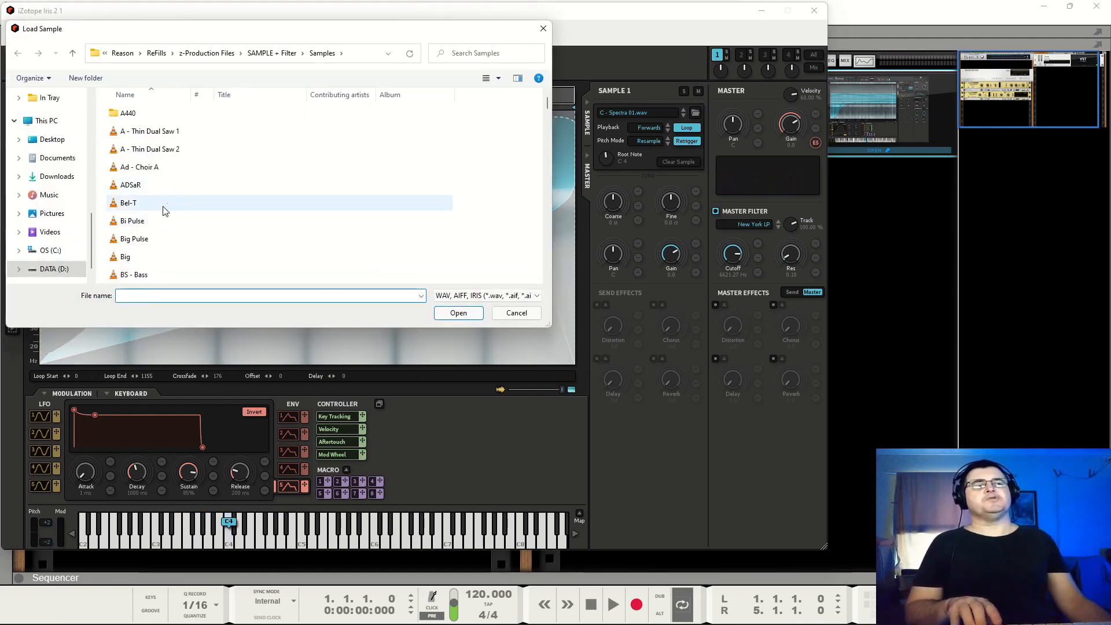
pyautogui.scroll(-6, 174, 226)
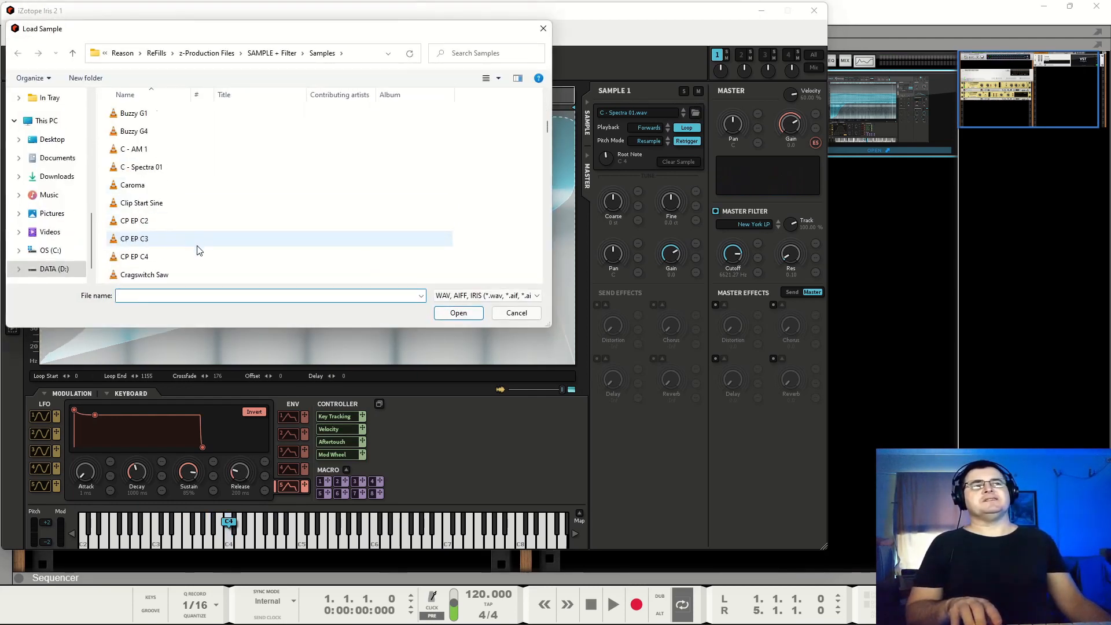
pyautogui.scroll(-2, 198, 250)
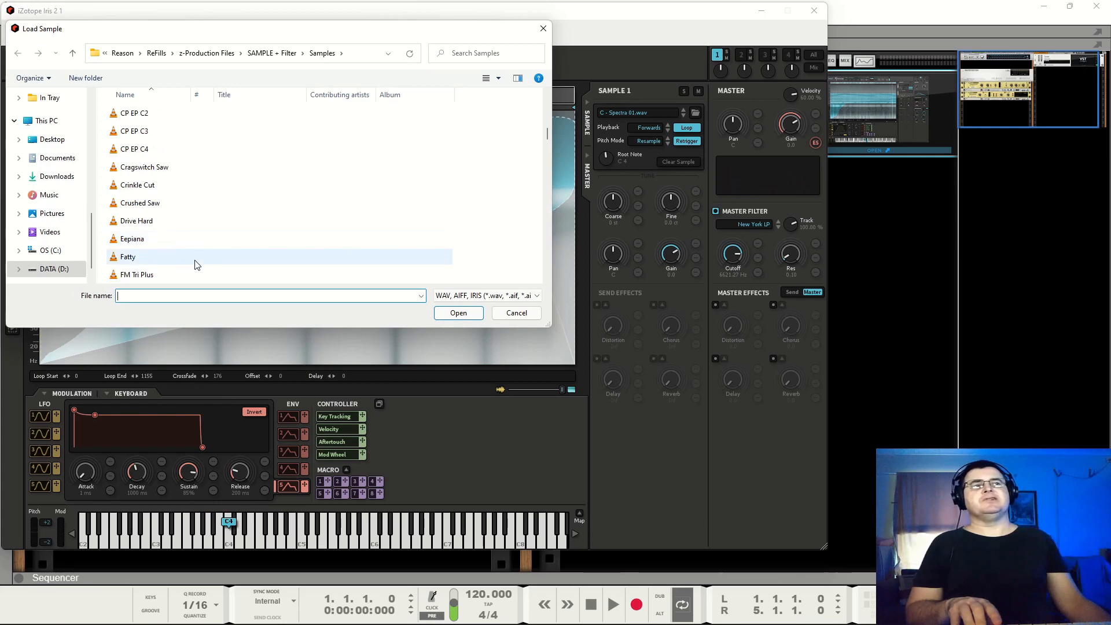
pyautogui.doubleClick(141, 240)
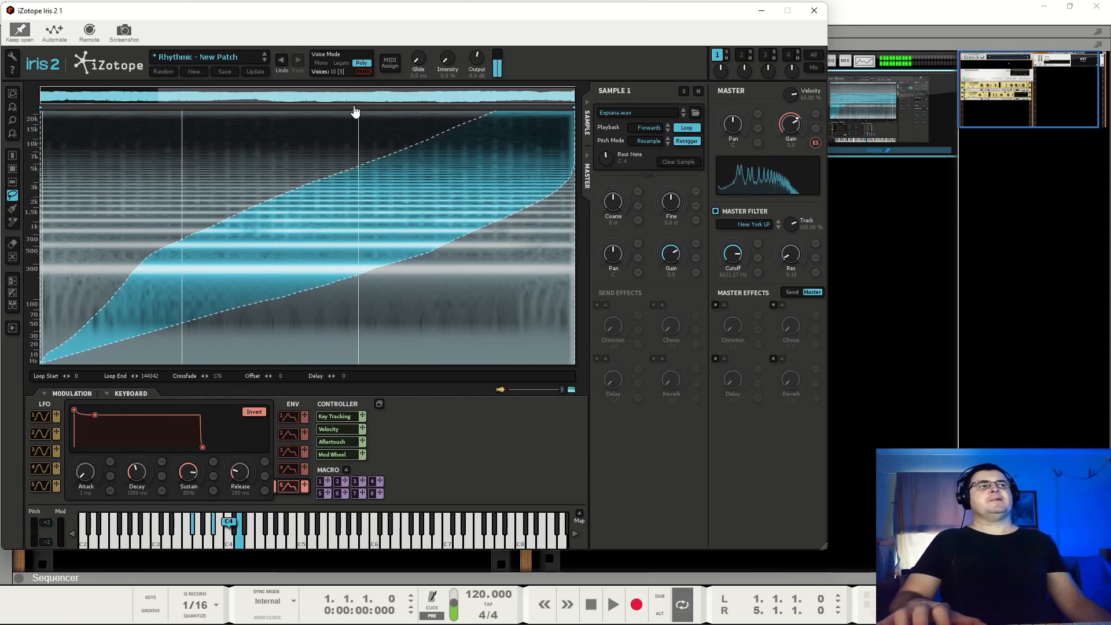
pyautogui.scroll(3, 342, 261)
pyautogui.scroll(-3, 343, 262)
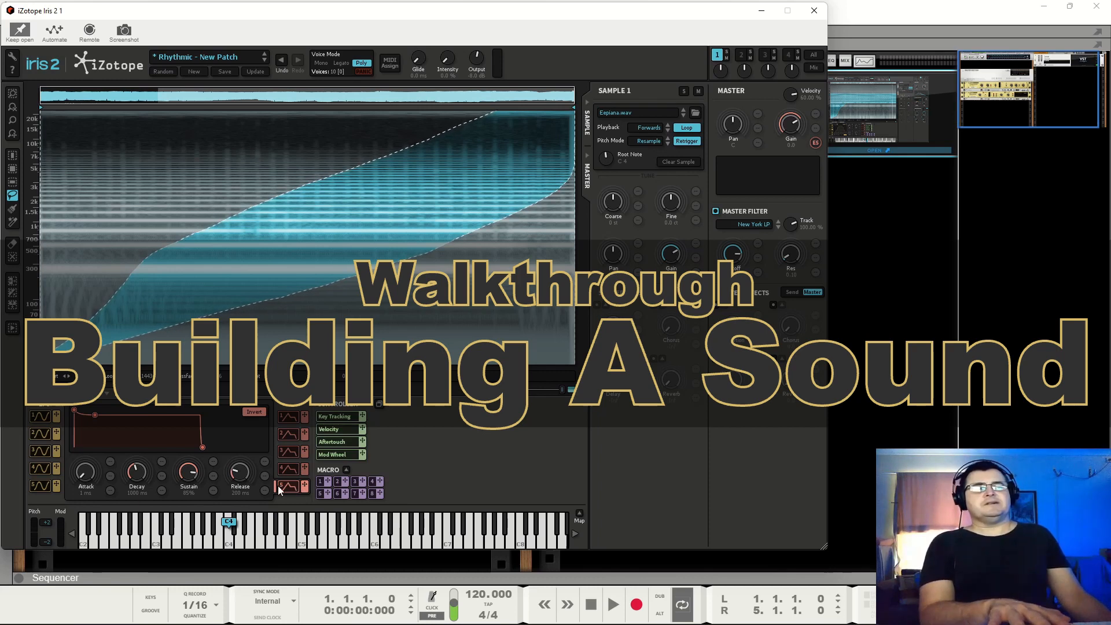
# Step: Lengthen envelope 5's stages with an attack of about 412 ms, and modulate sample 1's fine tuning with LFO 1 at about 4.35 Hz
pyautogui.moveTo(75, 416); pyautogui.dragTo(85, 412)
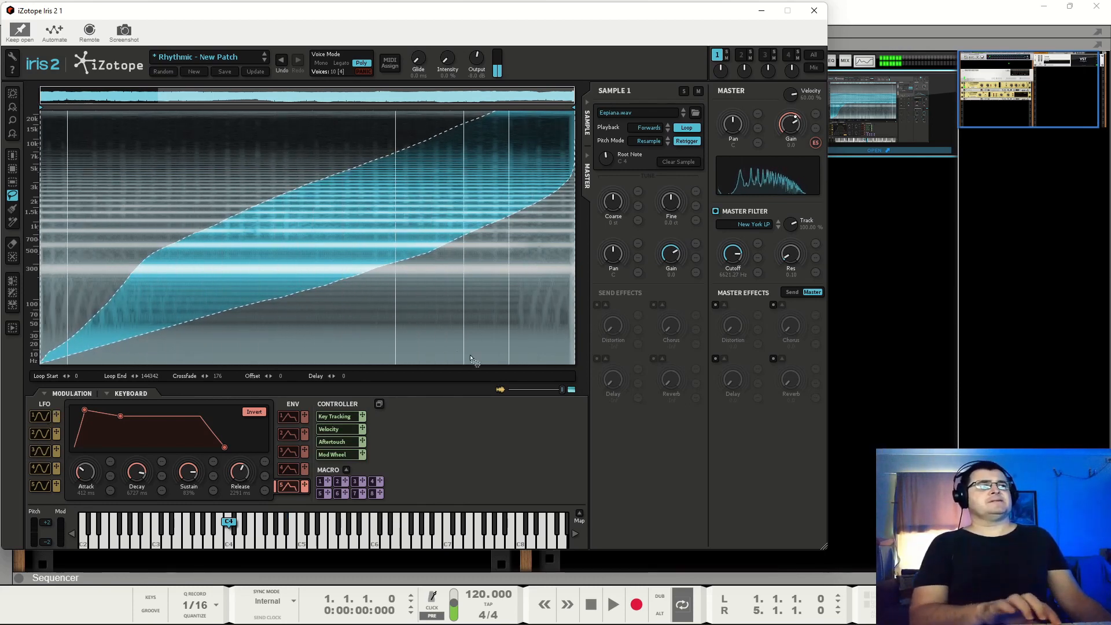
pyautogui.click(41, 416)
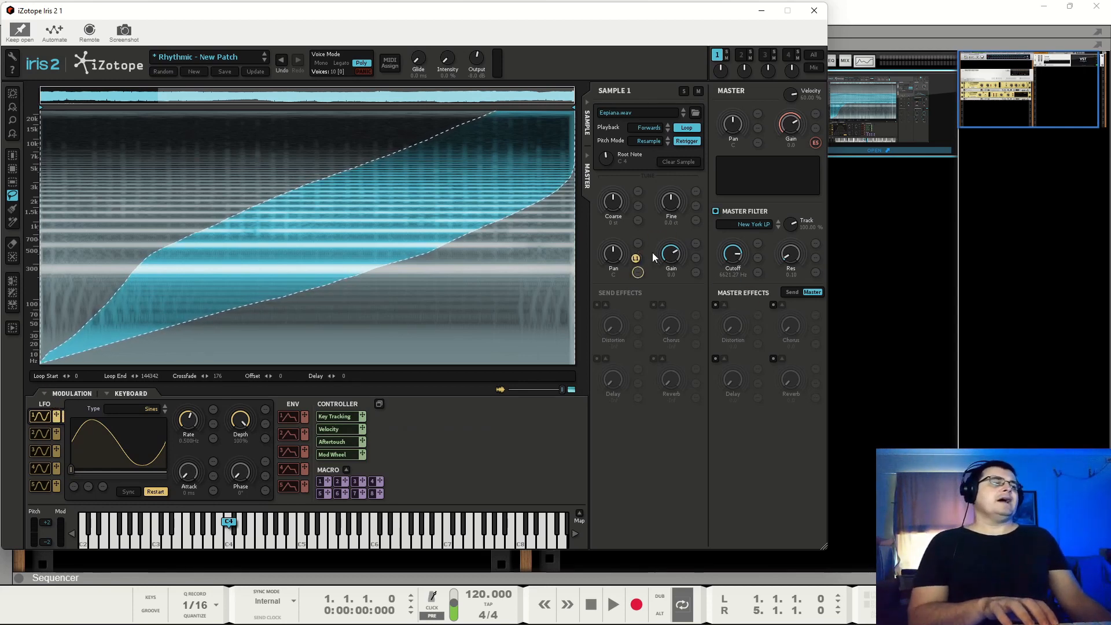
pyautogui.moveTo(694, 194); pyautogui.dragTo(697, 193)
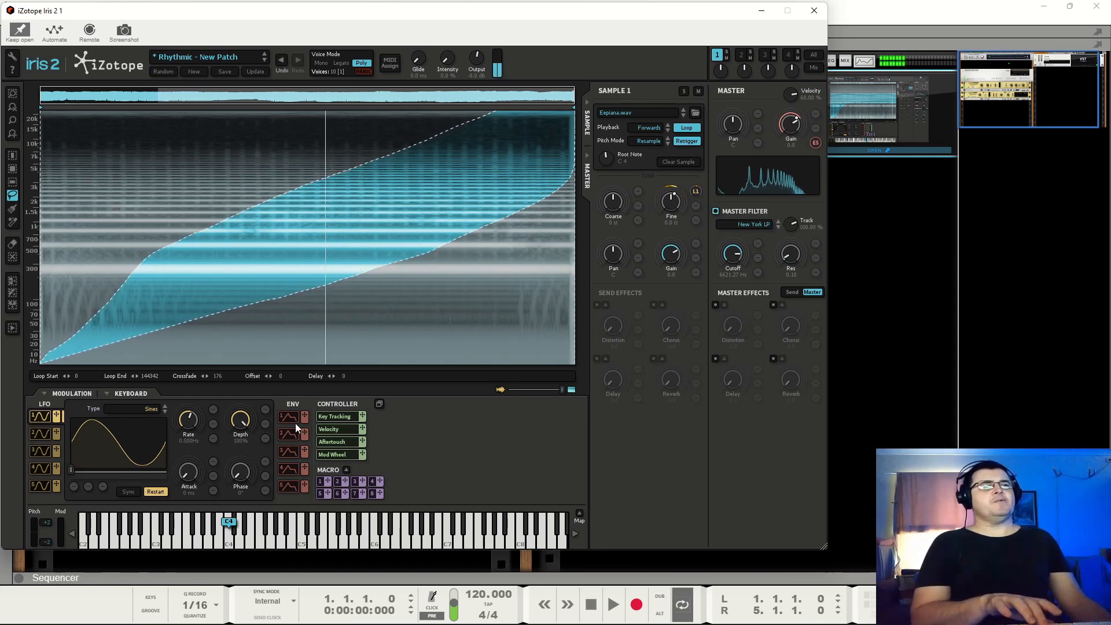
pyautogui.moveTo(192, 422); pyautogui.dragTo(203, 406)
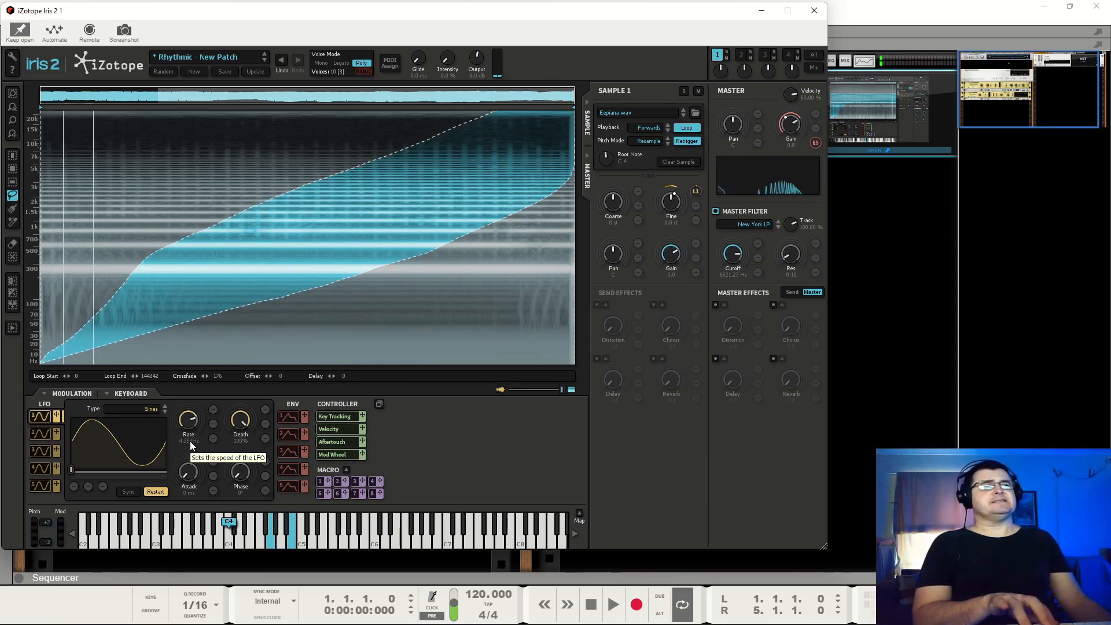
# Step: Enable the delay, chorus and reverb master effects
pyautogui.click(716, 359)
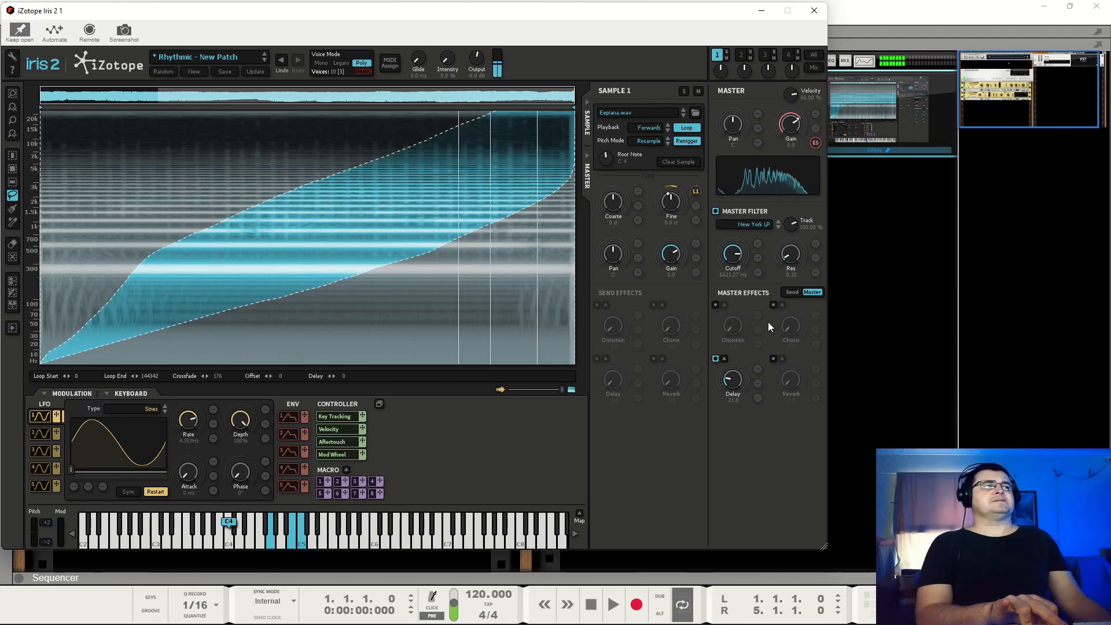
pyautogui.click(774, 305)
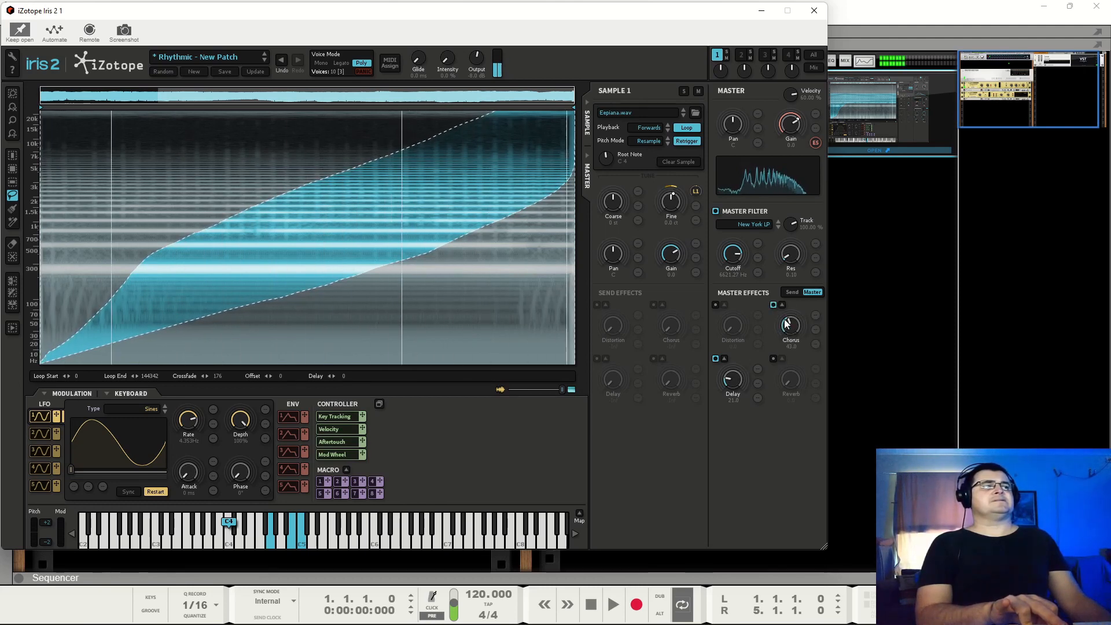
pyautogui.click(774, 359)
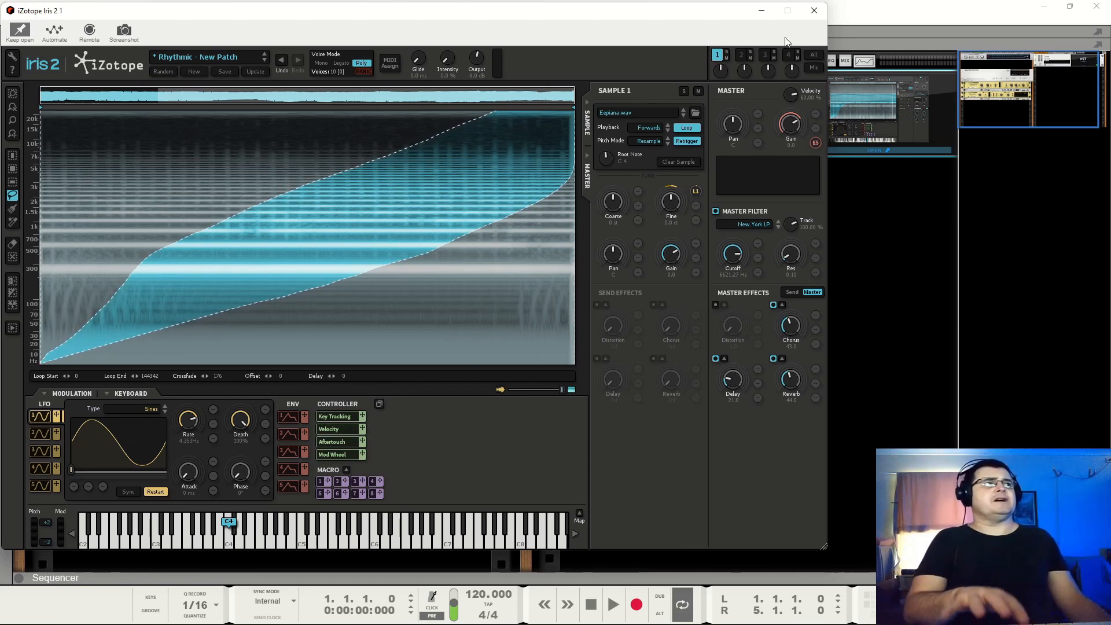
# Step: Switch to sample slot 2 and browse to the D:\Reason folder for a sample to load
pyautogui.click(741, 55)
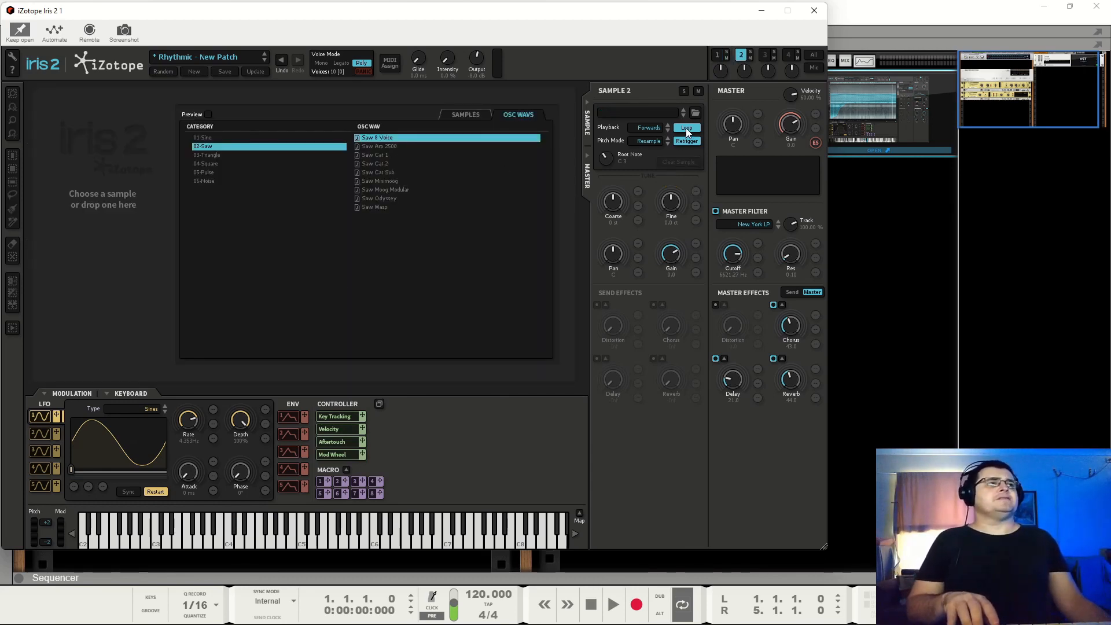
pyautogui.click(696, 114)
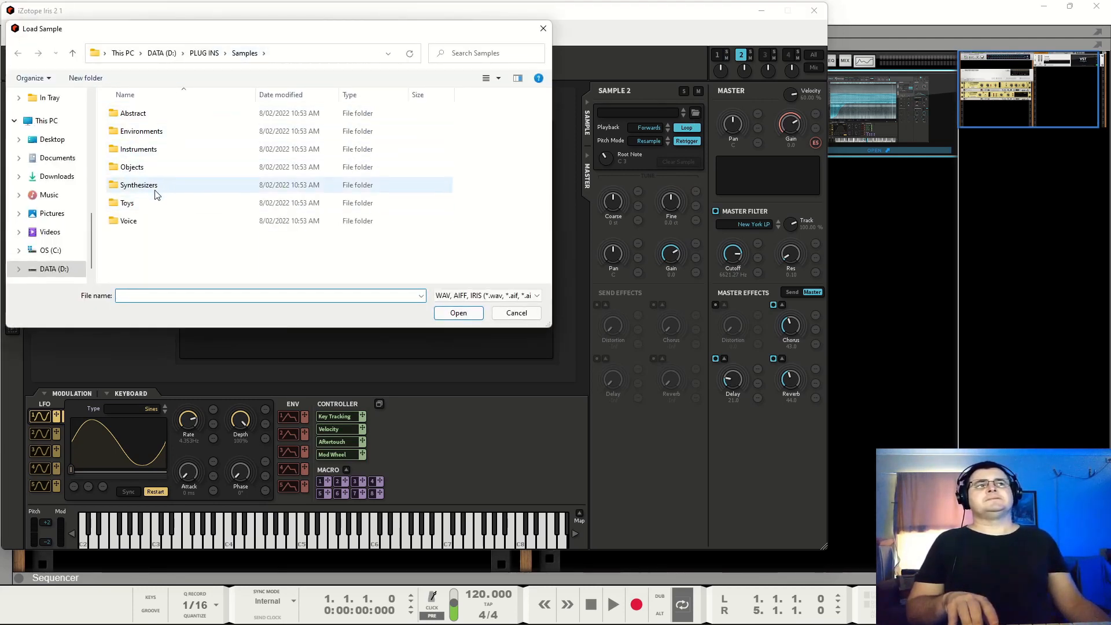
pyautogui.click(544, 29)
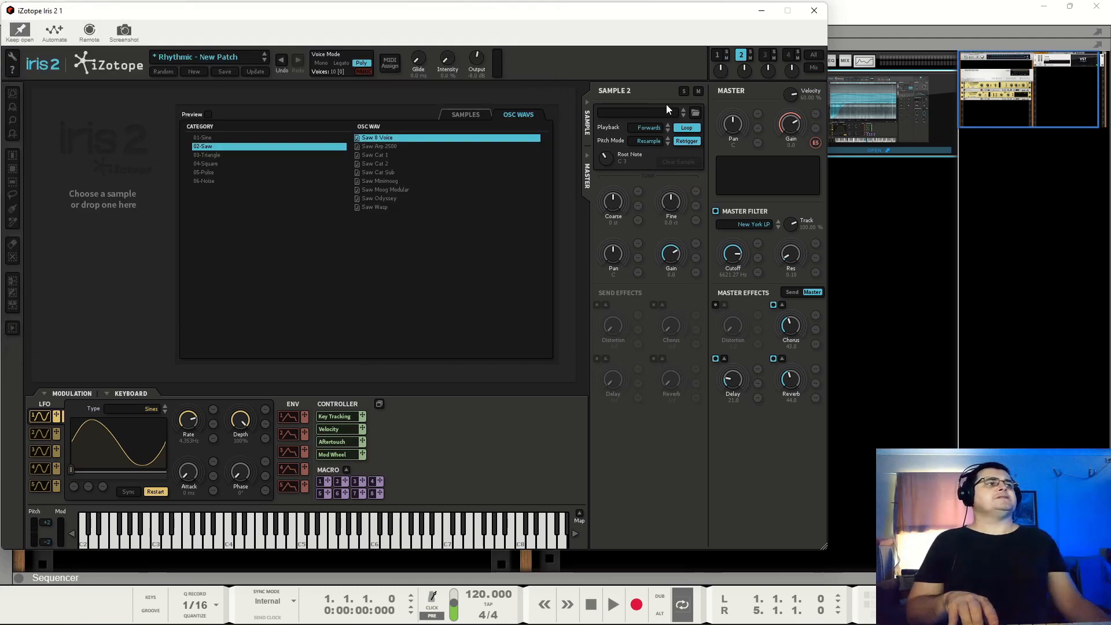
pyautogui.click(695, 113)
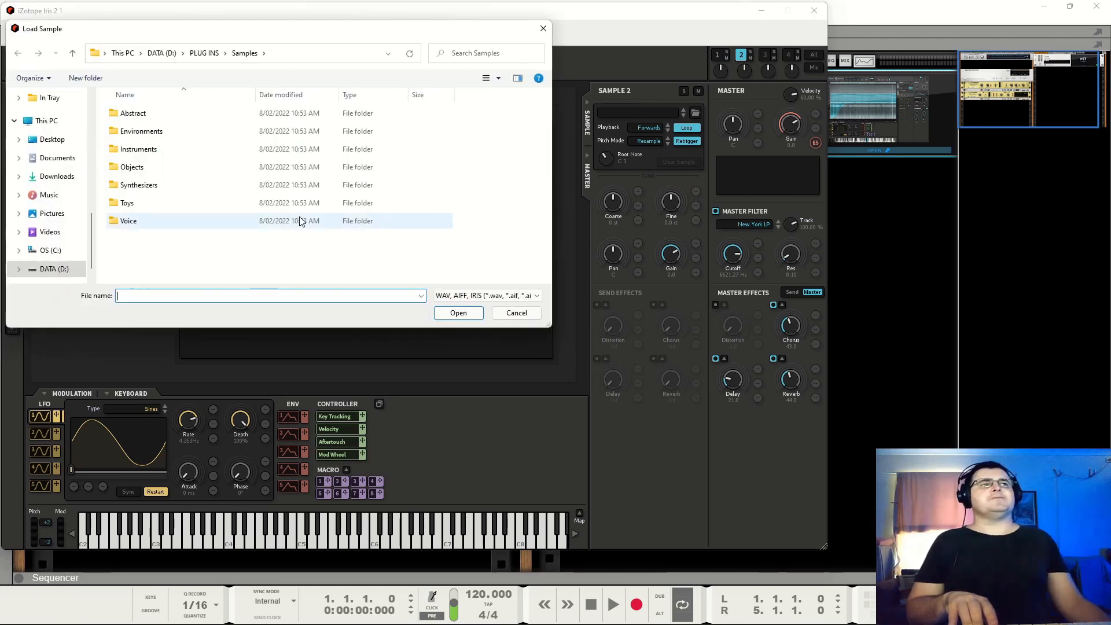
pyautogui.click(169, 54)
pyautogui.doubleClick(180, 238)
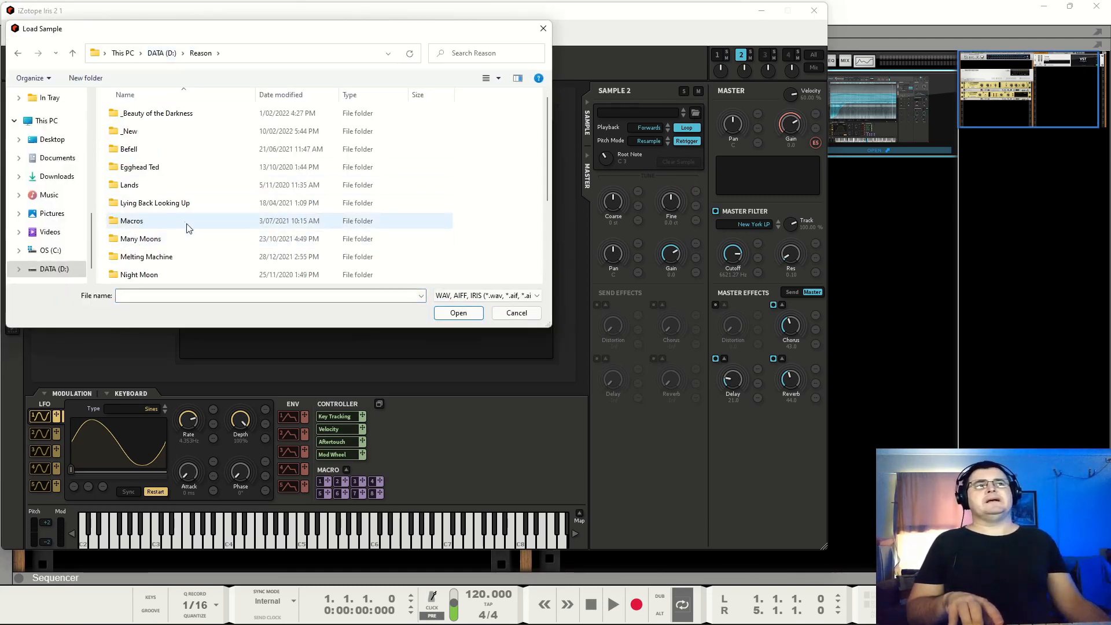
pyautogui.doubleClick(144, 134)
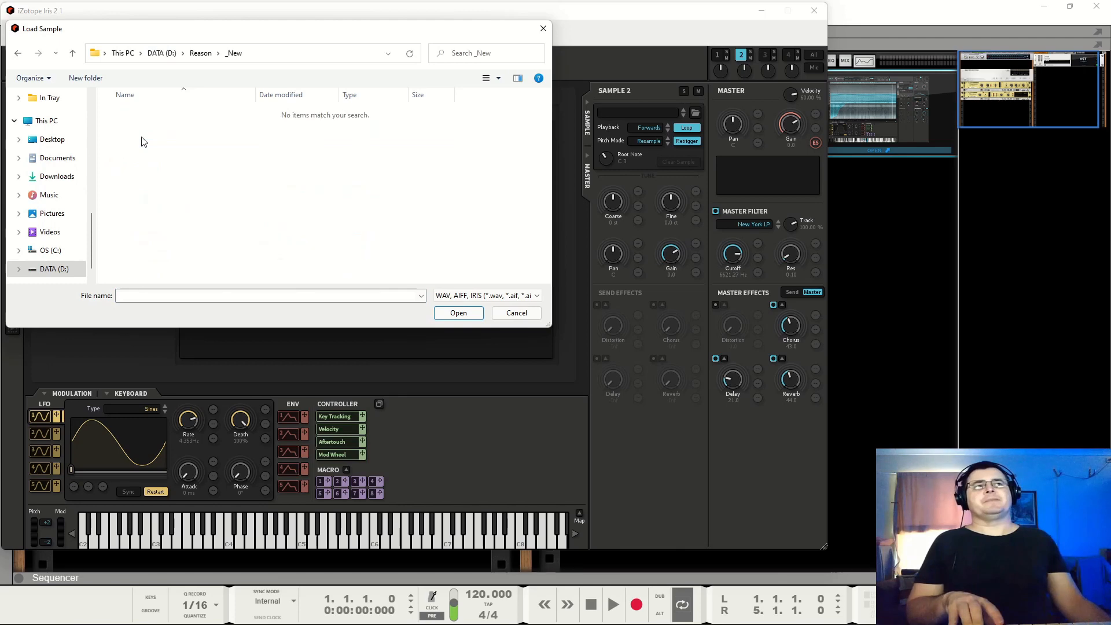
pyautogui.click(201, 53)
pyautogui.scroll(-3, 139, 220)
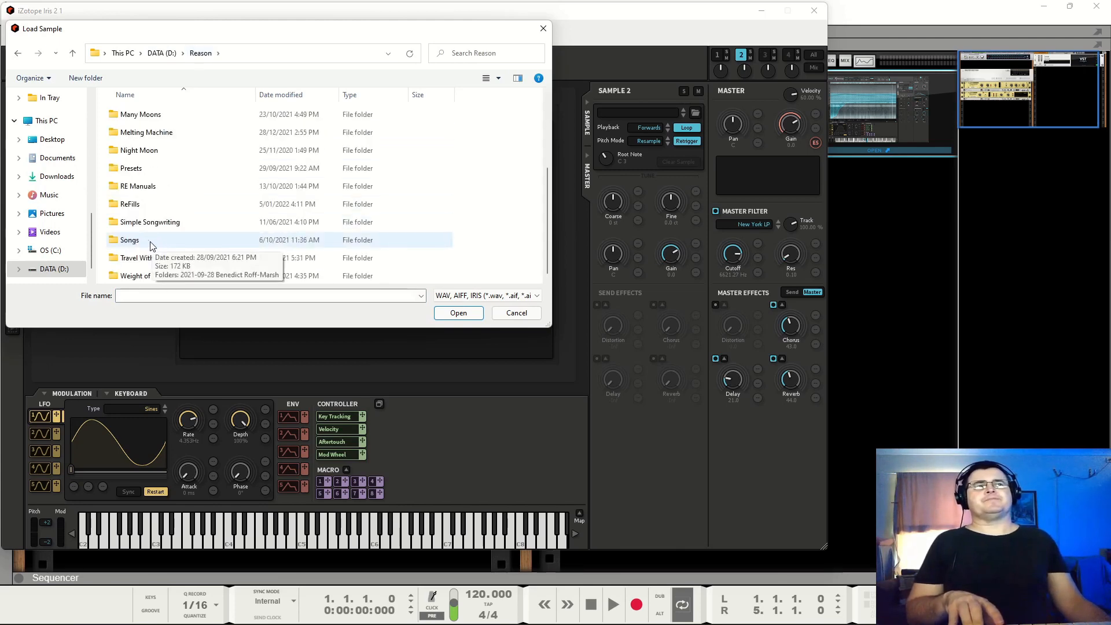
# Step: Load Faux Guitar into sample 2 from ReFills\z-Production Files\Eternal Battle\Samples
pyautogui.doubleClick(129, 204)
pyautogui.doubleClick(148, 185)
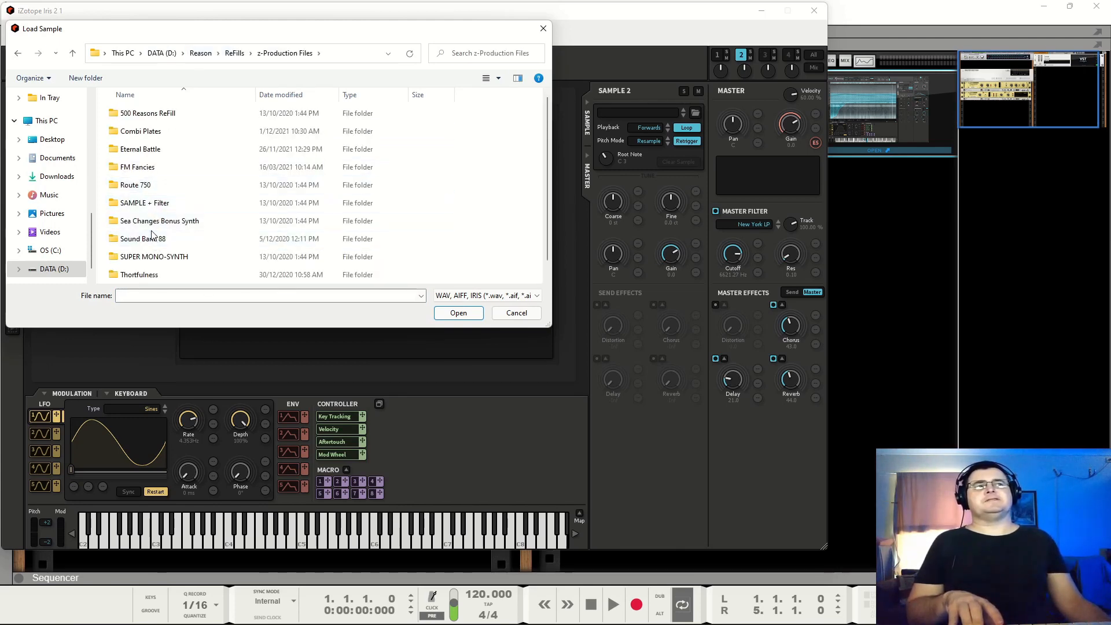
pyautogui.click(146, 169)
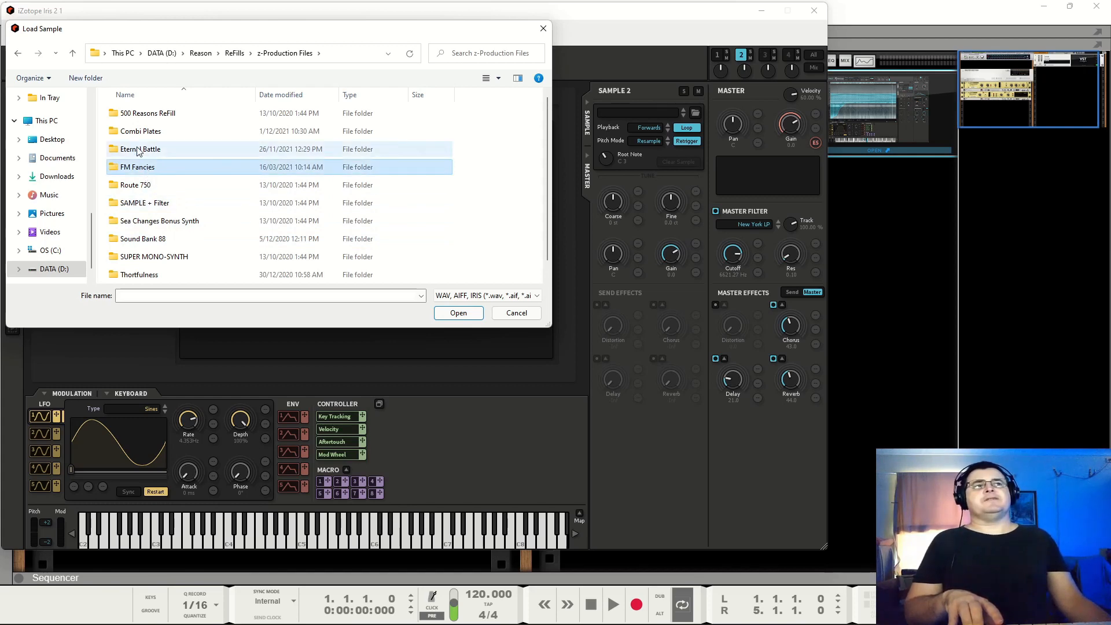
pyautogui.doubleClick(139, 151)
pyautogui.scroll(-1, 118, 243)
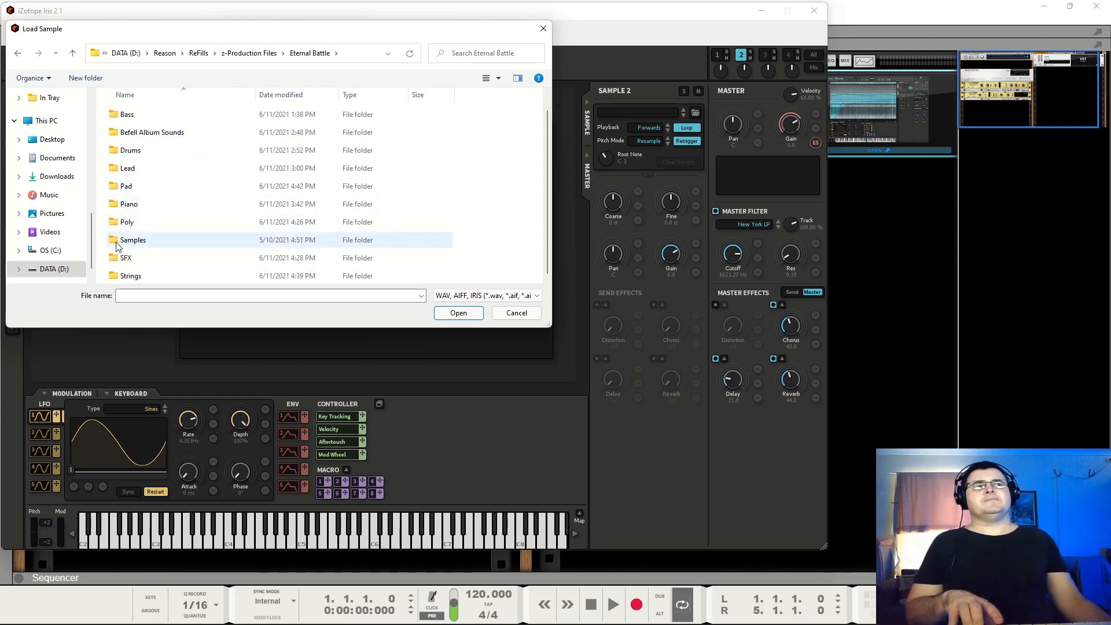
pyautogui.click(118, 246)
pyautogui.doubleClick(118, 245)
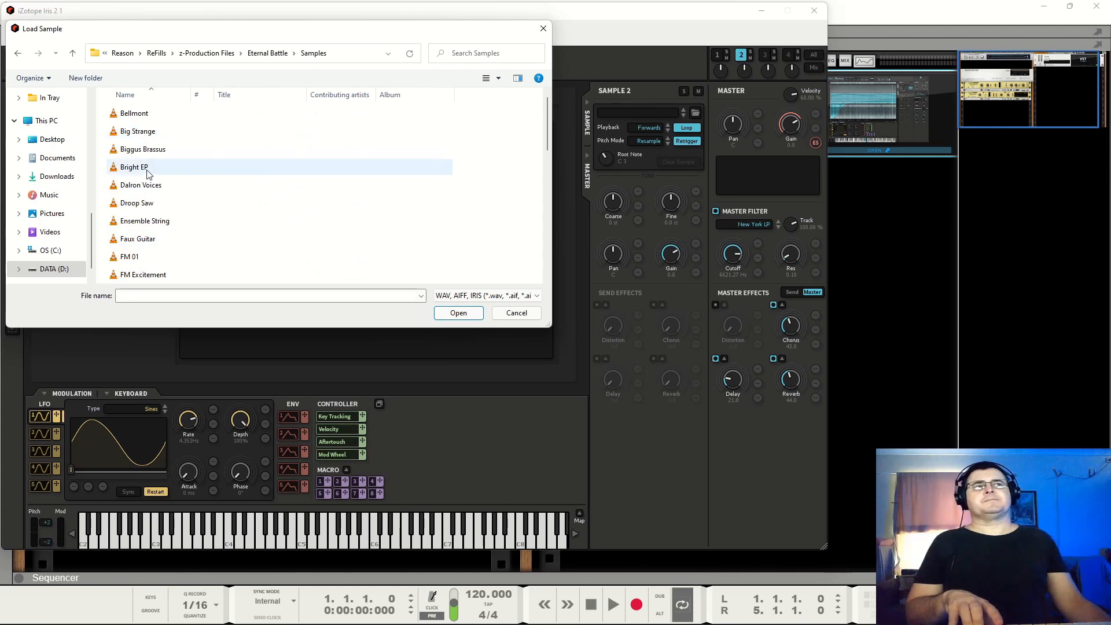
pyautogui.click(152, 238)
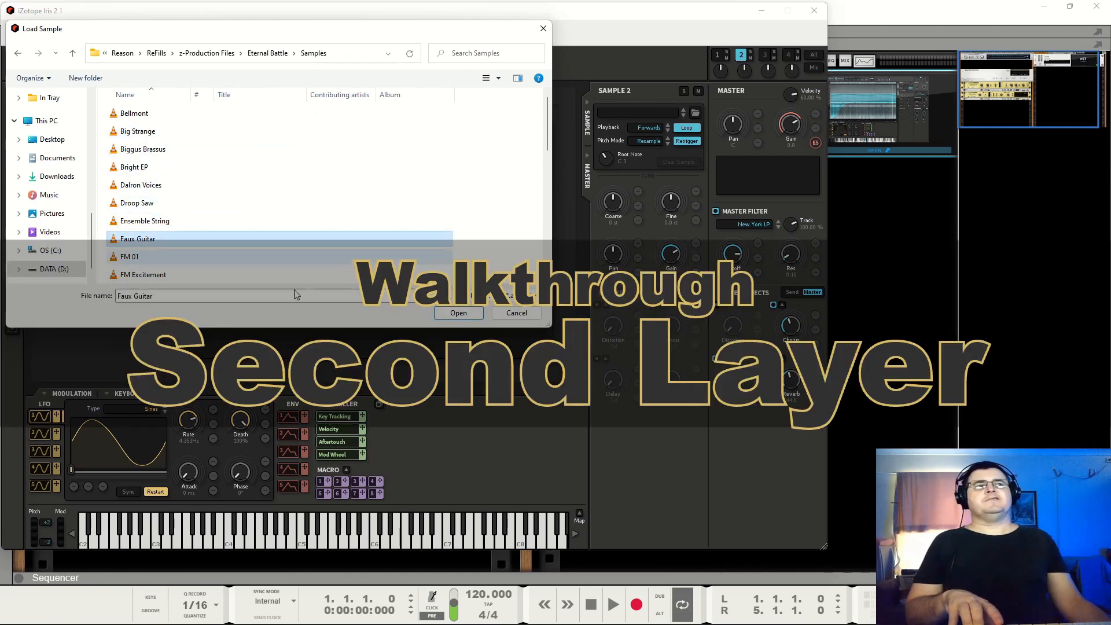
pyautogui.click(458, 314)
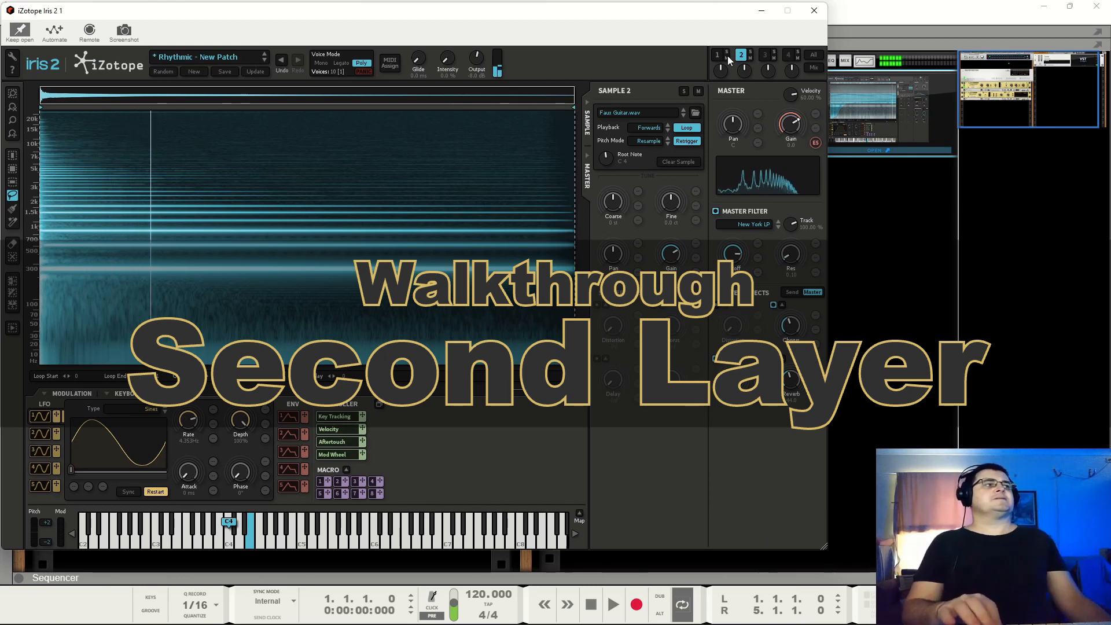
# Step: Solo sample 2 to audition it alone, and turn the solo off again
pyautogui.click(751, 52)
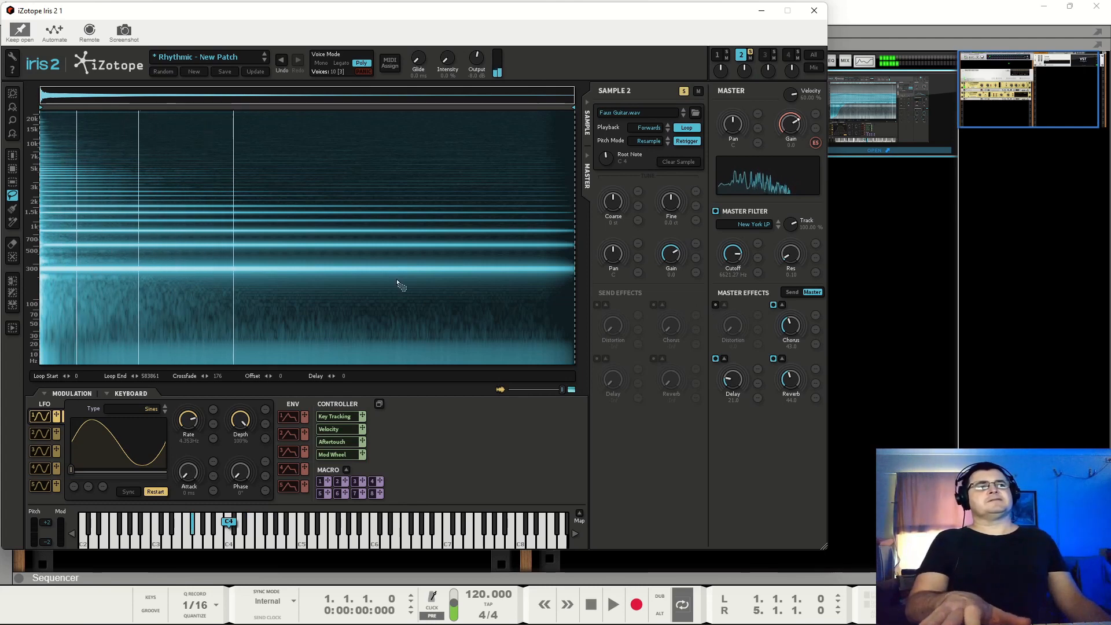
pyautogui.click(751, 53)
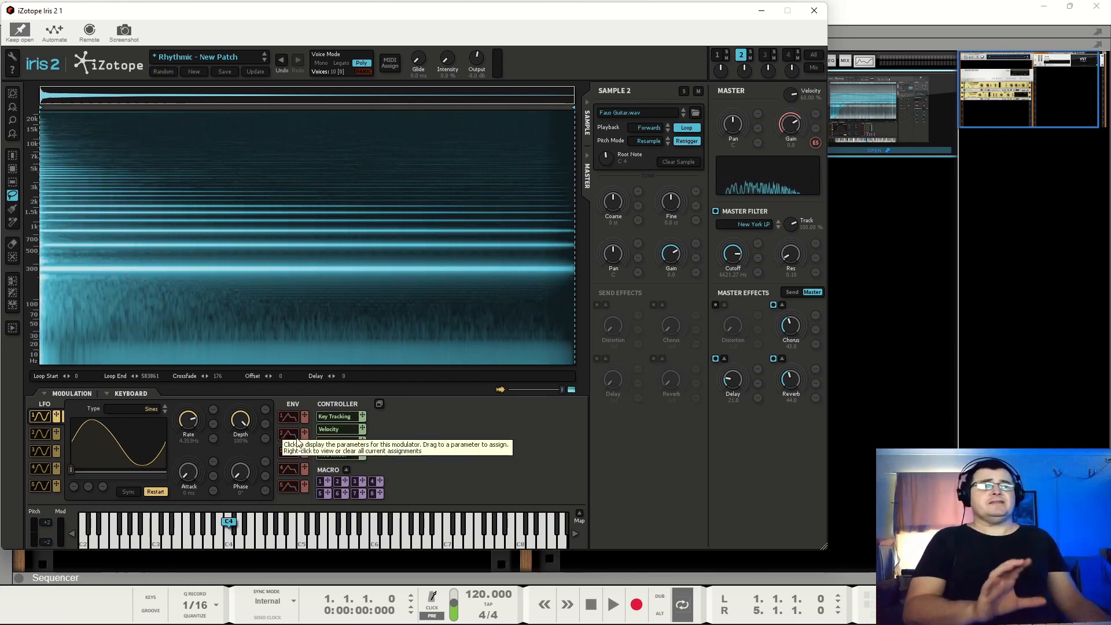
# Step: Switch to sample slot 3 and browse to D:\Reason\ReFills\z-Production Files for a sample to load
pyautogui.click(765, 55)
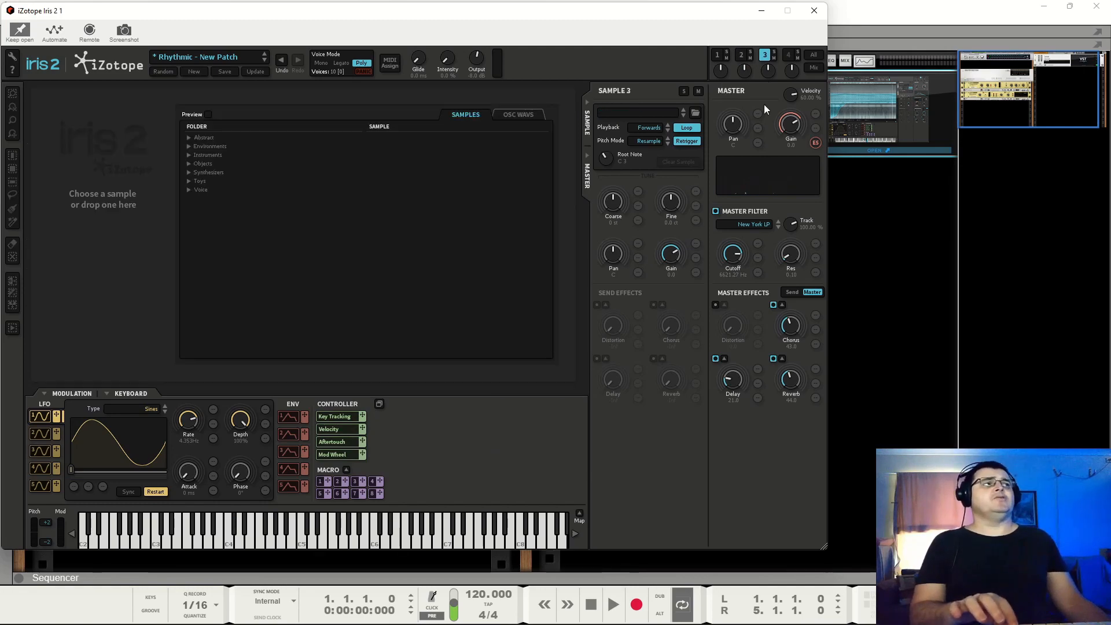
pyautogui.click(697, 112)
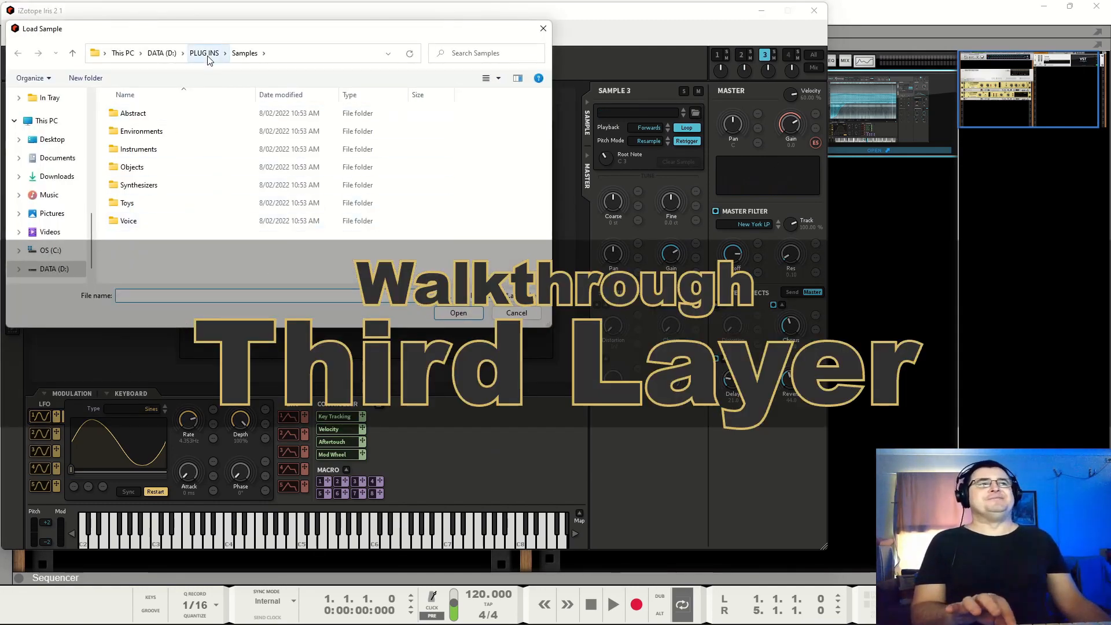
pyautogui.click(169, 55)
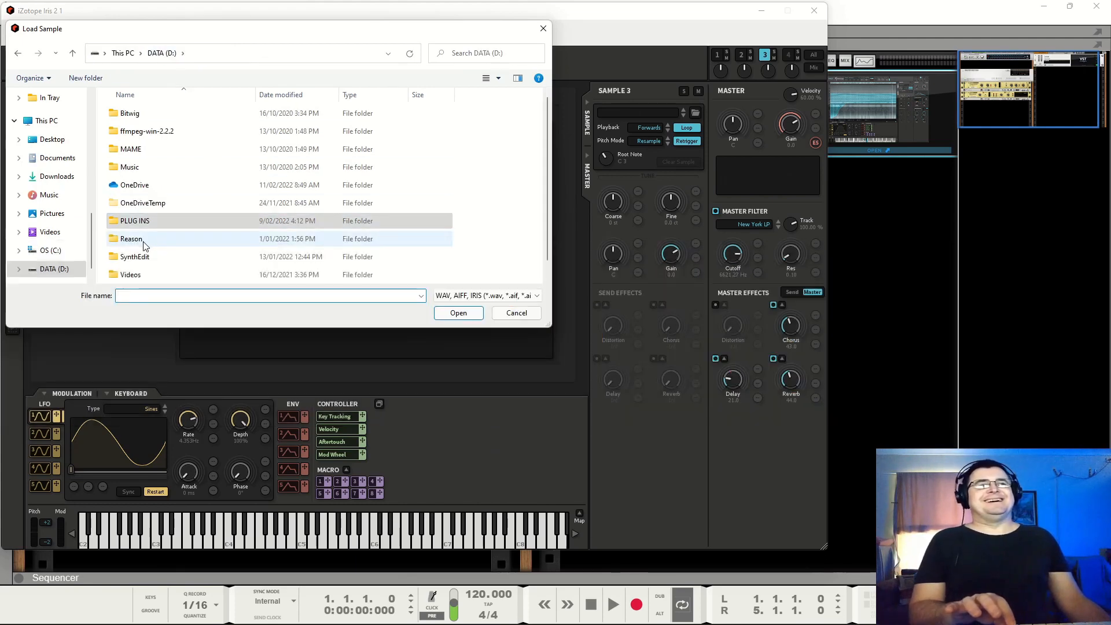
pyautogui.doubleClick(140, 239)
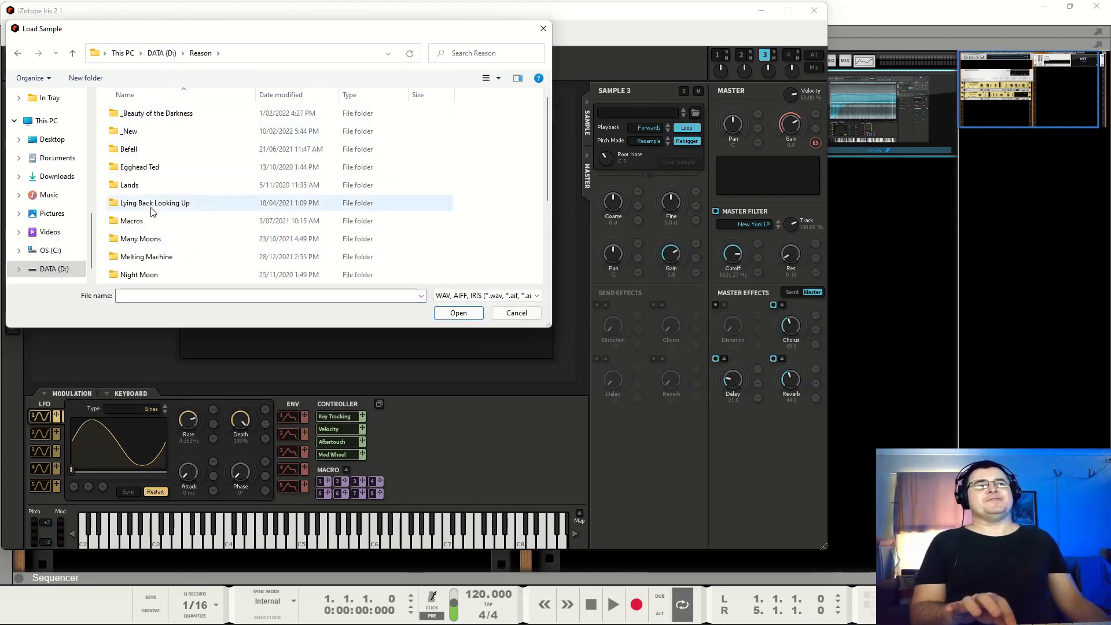
pyautogui.scroll(-2, 180, 214)
pyautogui.doubleClick(130, 222)
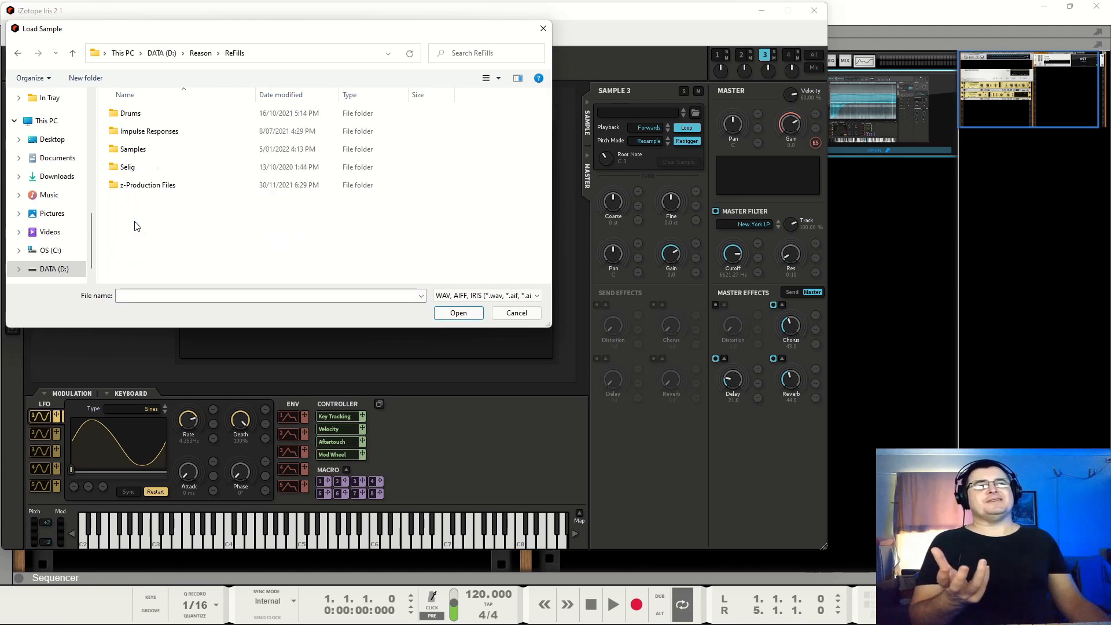
pyautogui.doubleClick(135, 187)
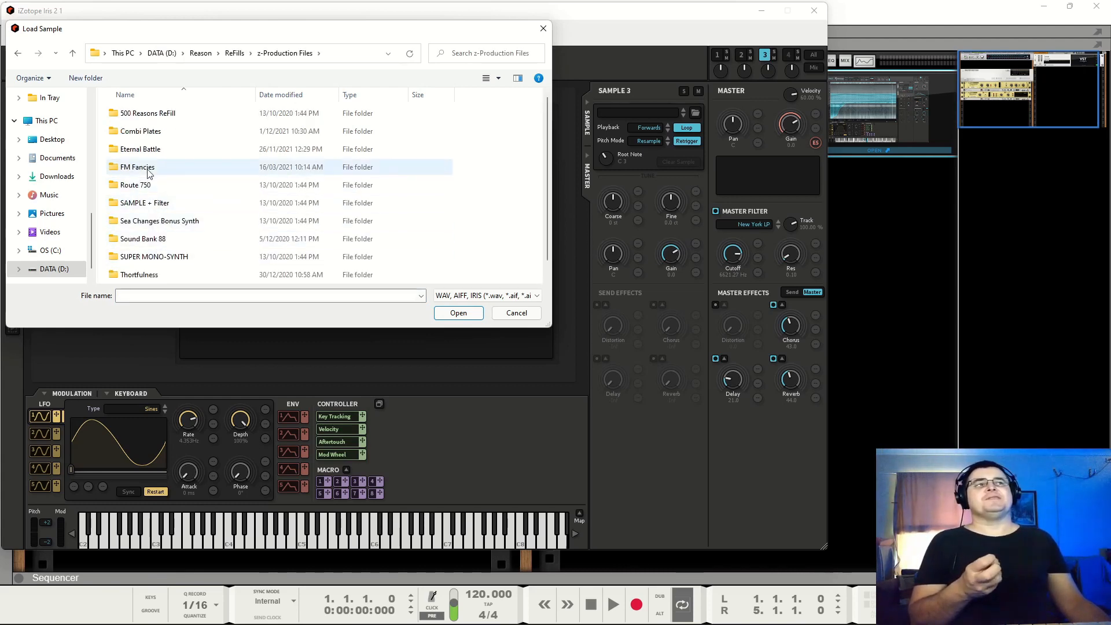
# Step: Load Analog Choir into sample 3 from the zSamples folder of 500 Reasons ReFill
pyautogui.doubleClick(138, 116)
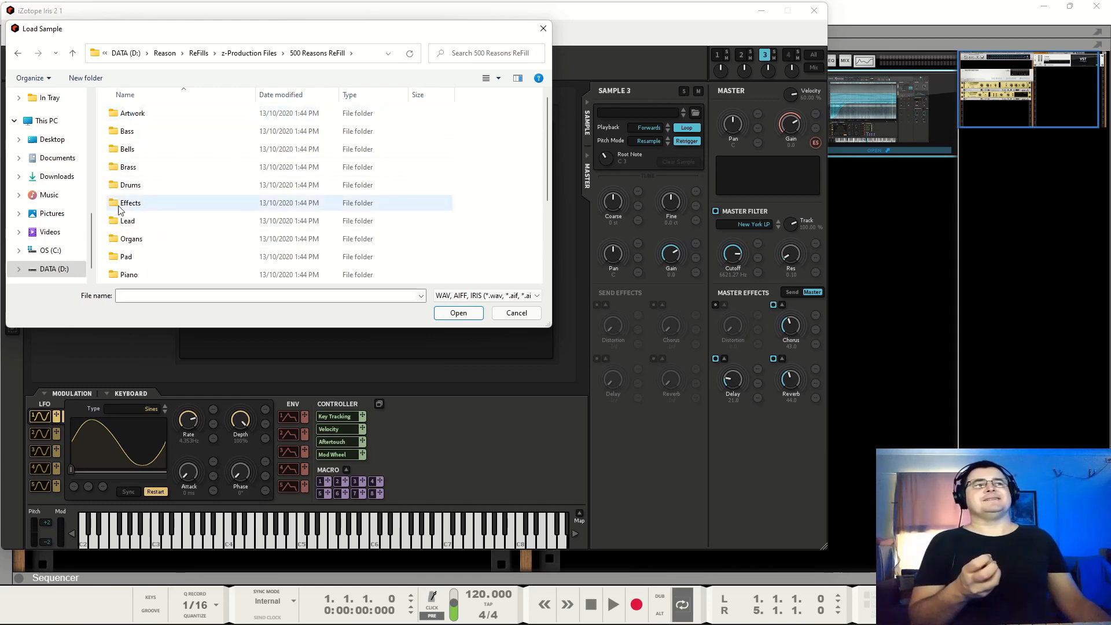
pyautogui.scroll(-3, 126, 252)
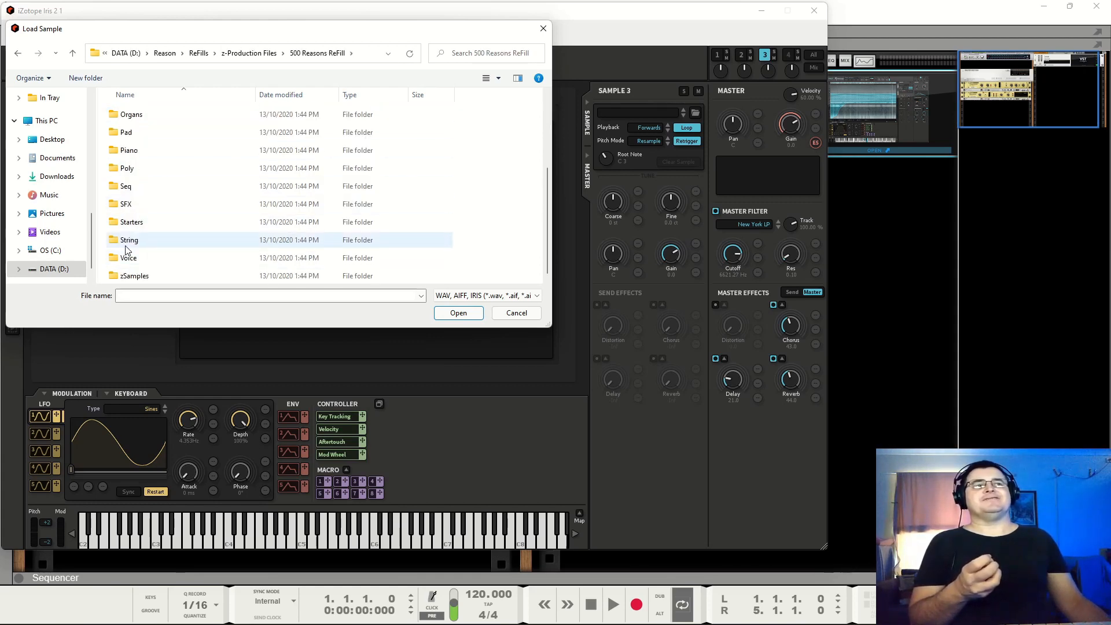
pyautogui.doubleClick(127, 276)
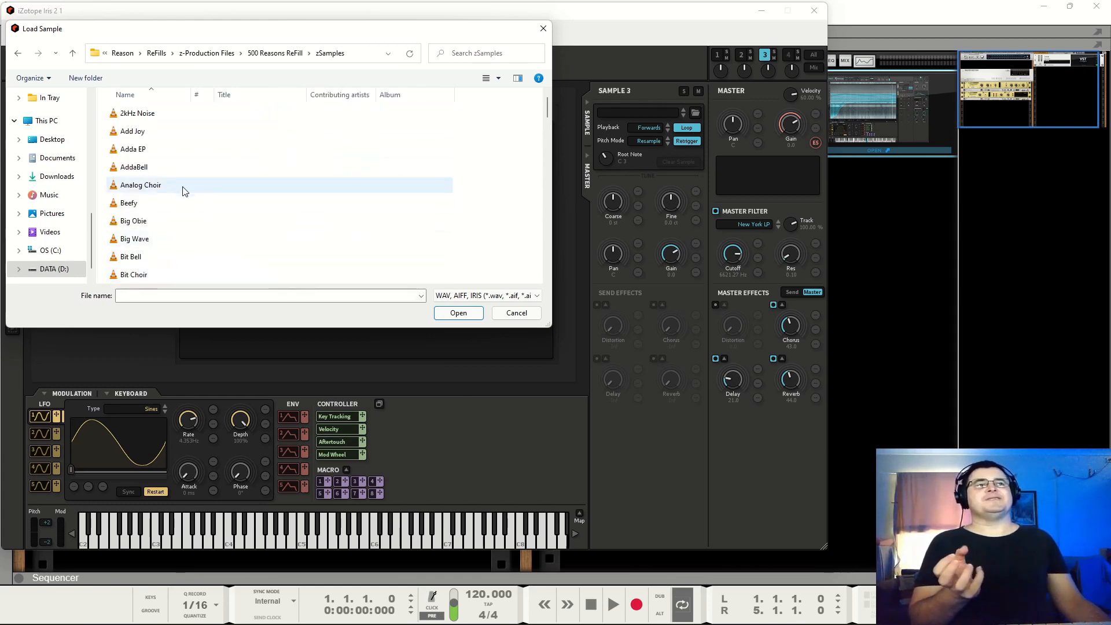
pyautogui.click(148, 186)
pyautogui.click(457, 313)
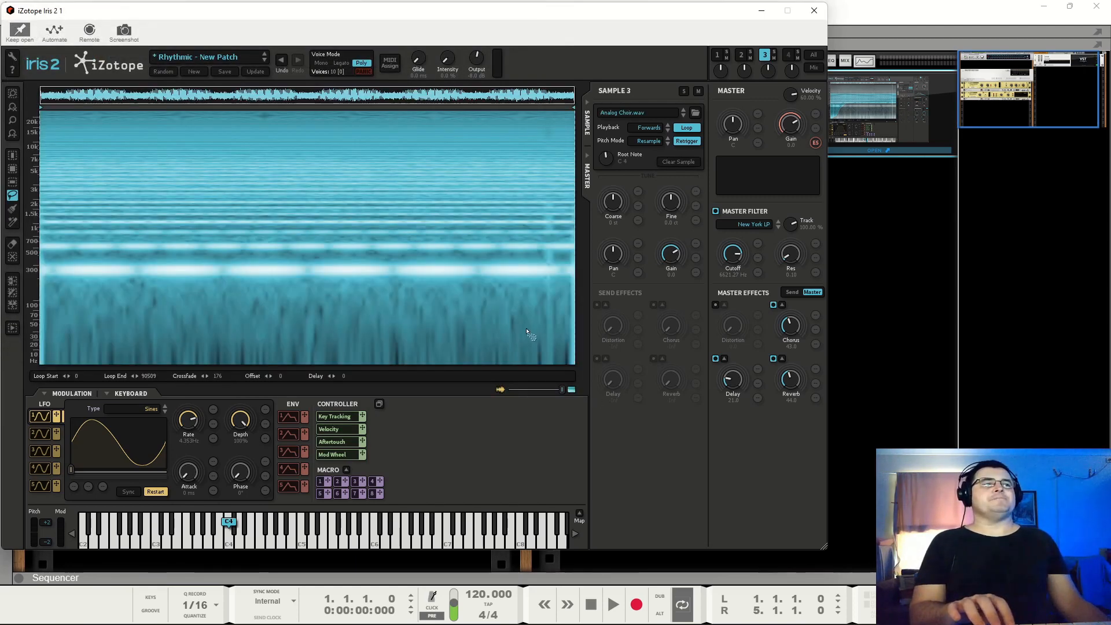
# Step: Solo sample 3 and draw two lasso selections across its spectrogram, covering a descending band from about 7 kHz down through the 300 Hz region
pyautogui.click(774, 52)
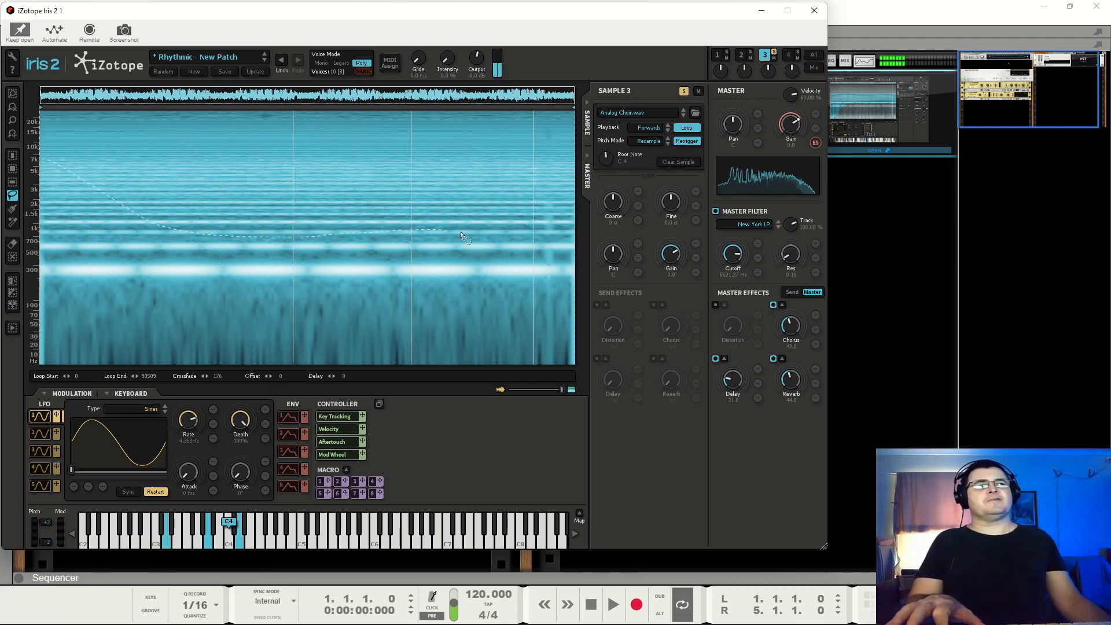
pyautogui.moveTo(544, 268); pyautogui.dragTo(574, 283)
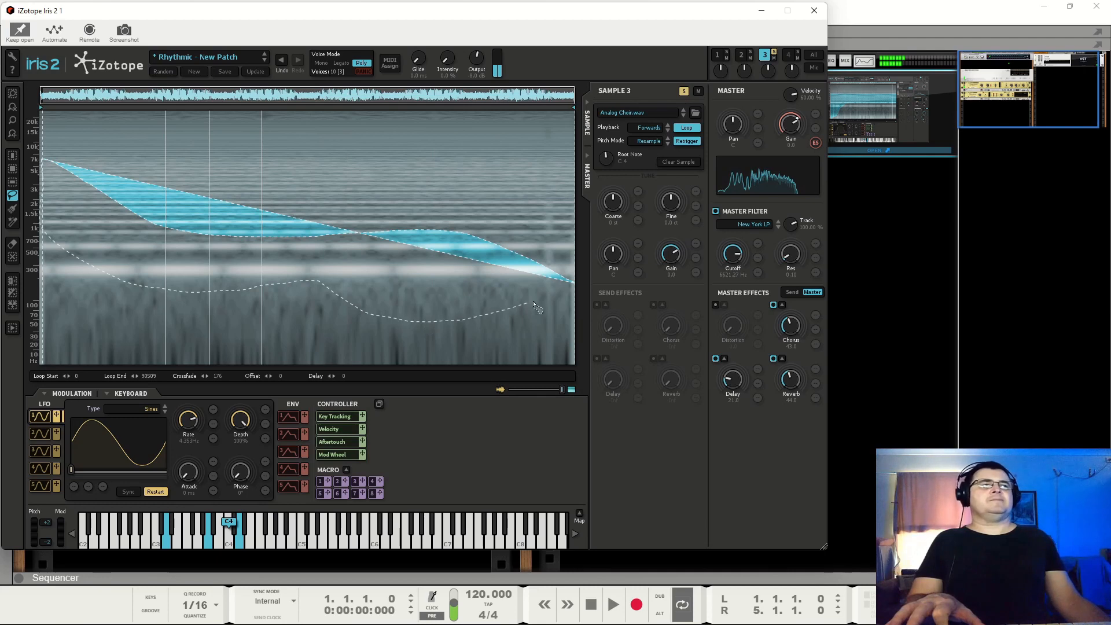
pyautogui.moveTo(533, 305); pyautogui.dragTo(575, 289)
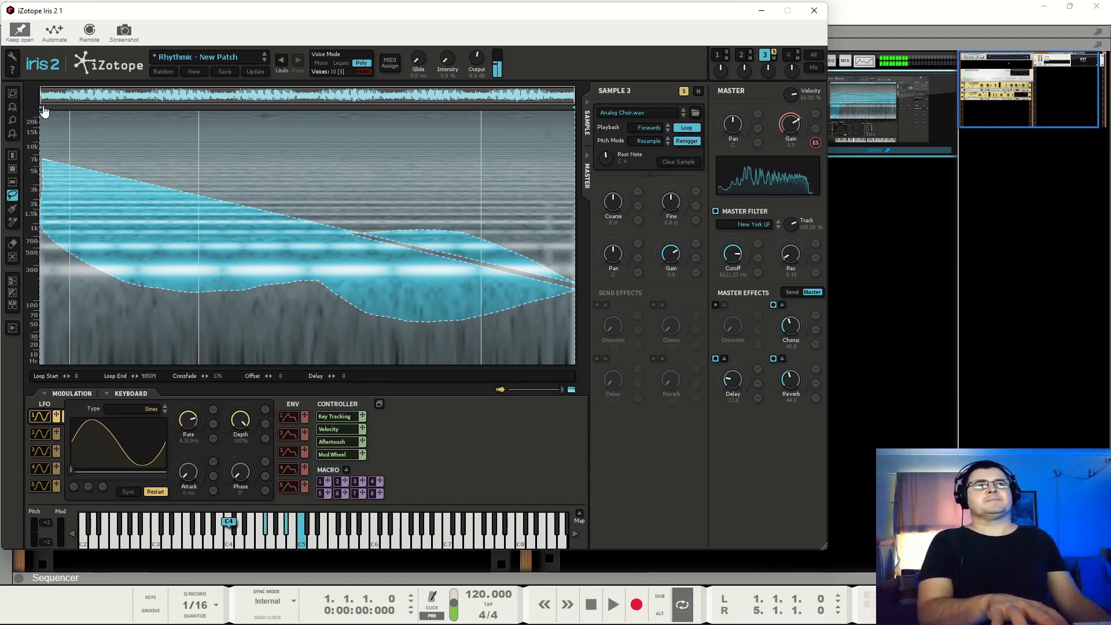
# Step: Try a loop on sample 3 with its loop start at 41622 and a crossfade of 46176
pyautogui.moveTo(44, 110); pyautogui.dragTo(117, 110)
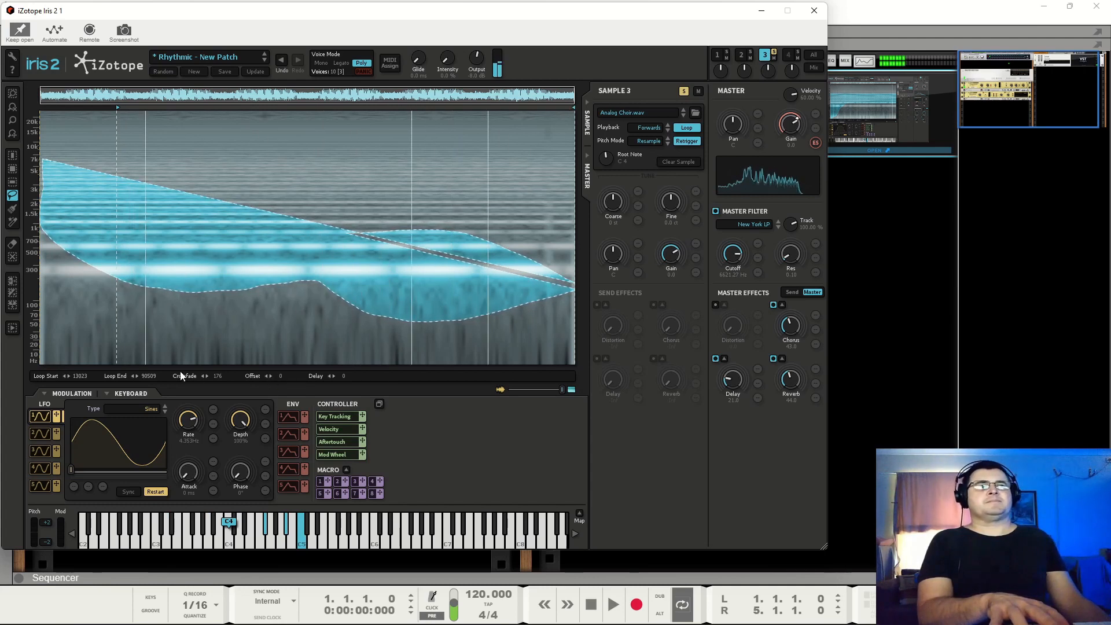
pyautogui.moveTo(181, 376); pyautogui.dragTo(233, 354)
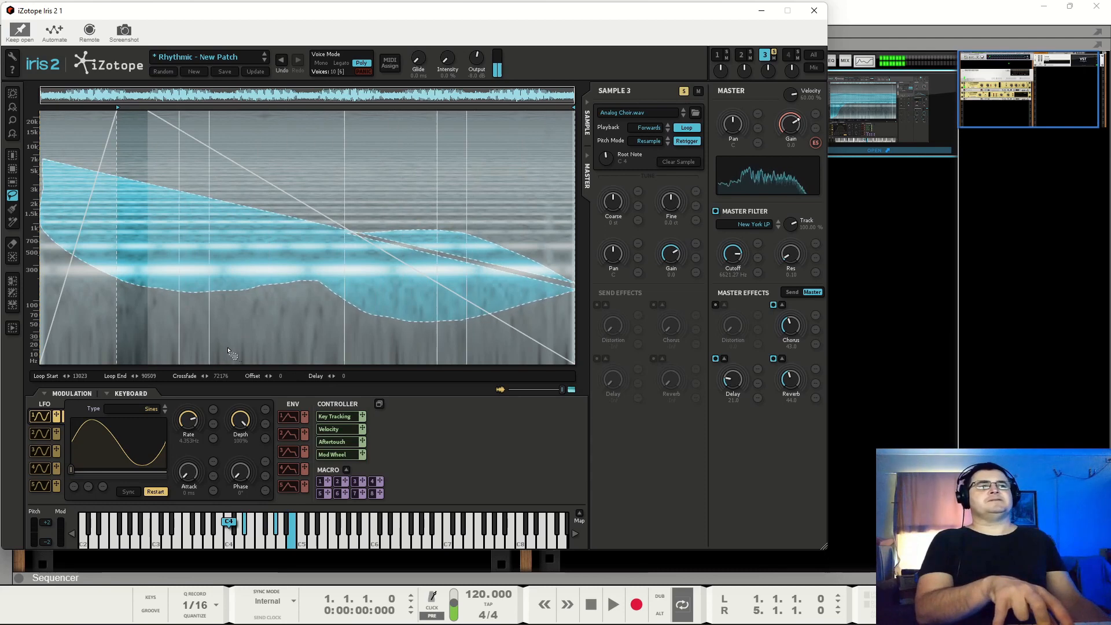
pyautogui.moveTo(120, 114); pyautogui.dragTo(151, 114)
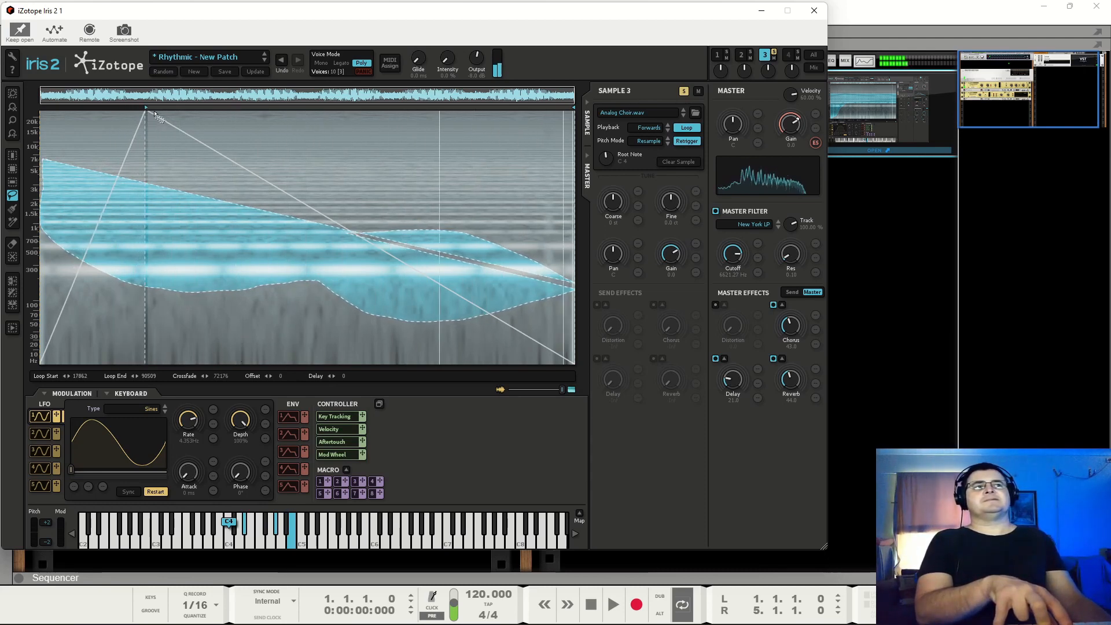
pyautogui.moveTo(231, 383); pyautogui.dragTo(231, 394)
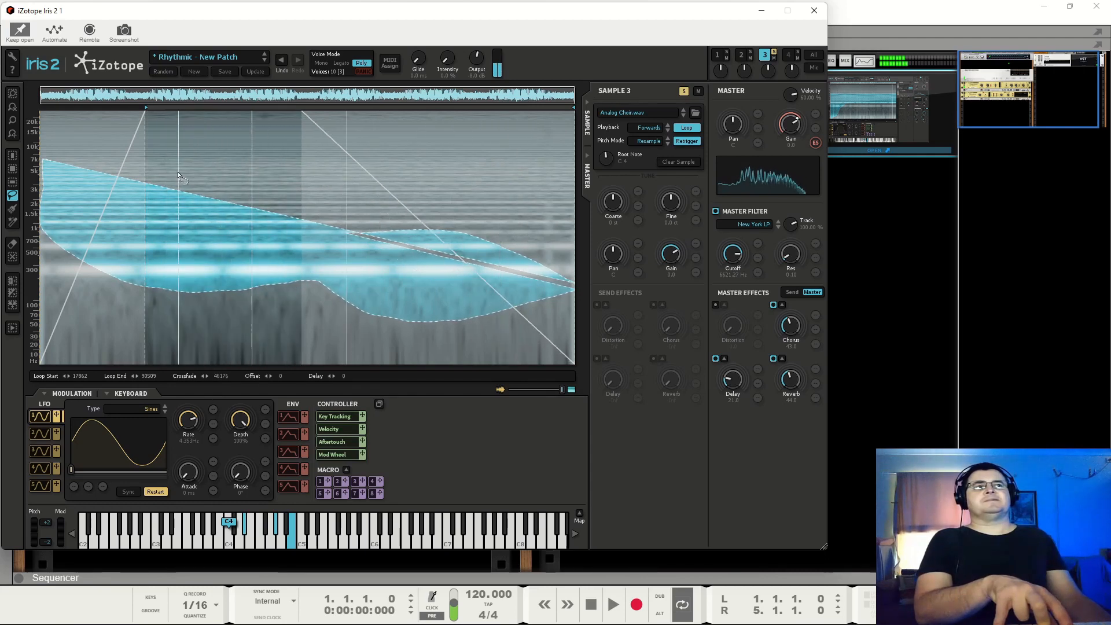
pyautogui.moveTo(145, 116)
pyautogui.mouseDown()
pyautogui.moveTo(283, 120)
pyautogui.moveTo(286, 133)
pyautogui.mouseUp()
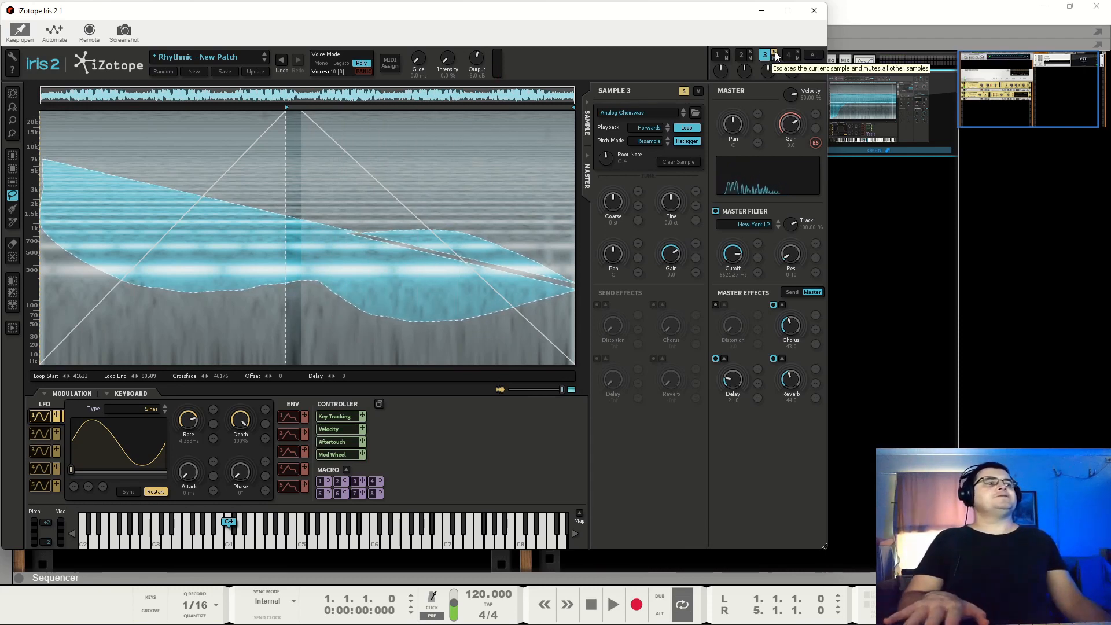
# Step: Set sample 3's playback to forwards/backwards with loop start and crossfade at 0, and turn its solo off
pyautogui.click(657, 127)
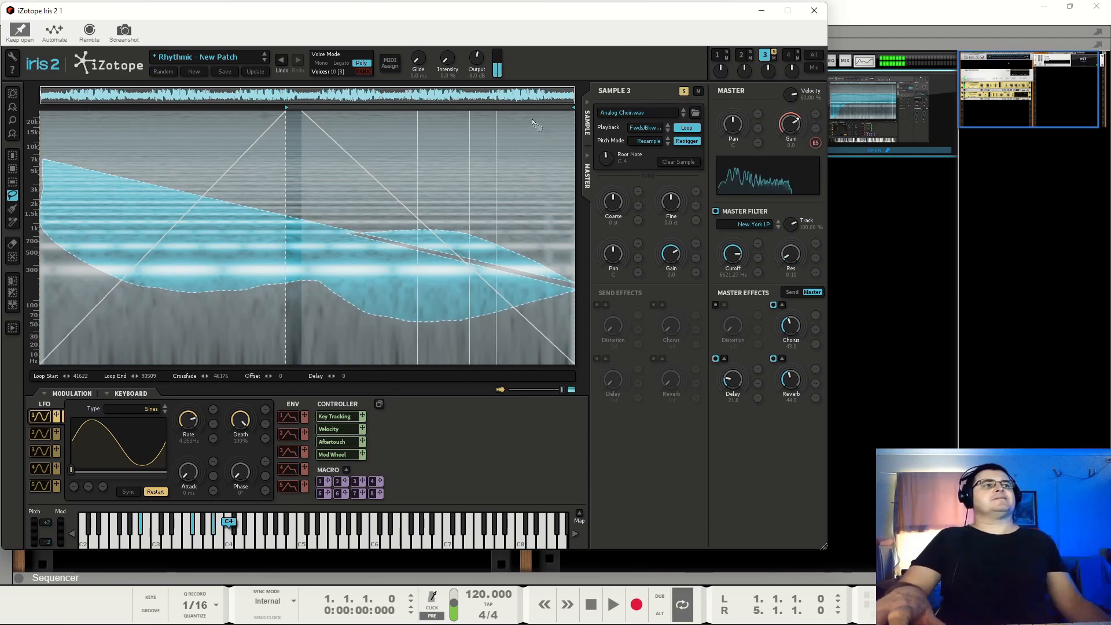
pyautogui.moveTo(285, 111)
pyautogui.mouseDown()
pyautogui.moveTo(67, 194)
pyautogui.moveTo(18, 272)
pyautogui.mouseUp()
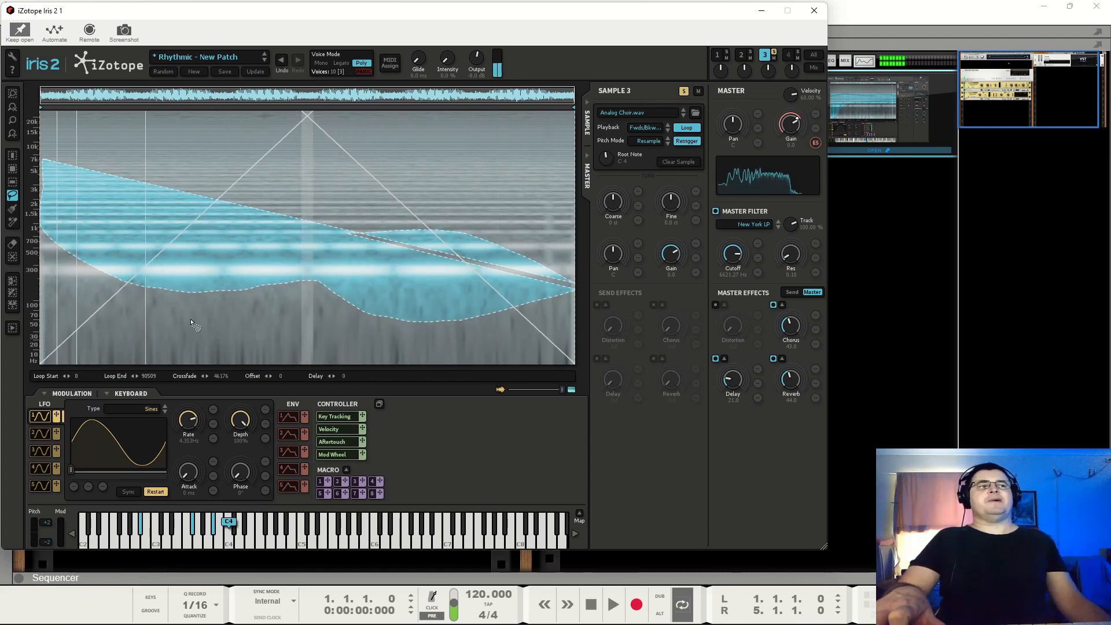
pyautogui.moveTo(222, 382); pyautogui.dragTo(218, 397)
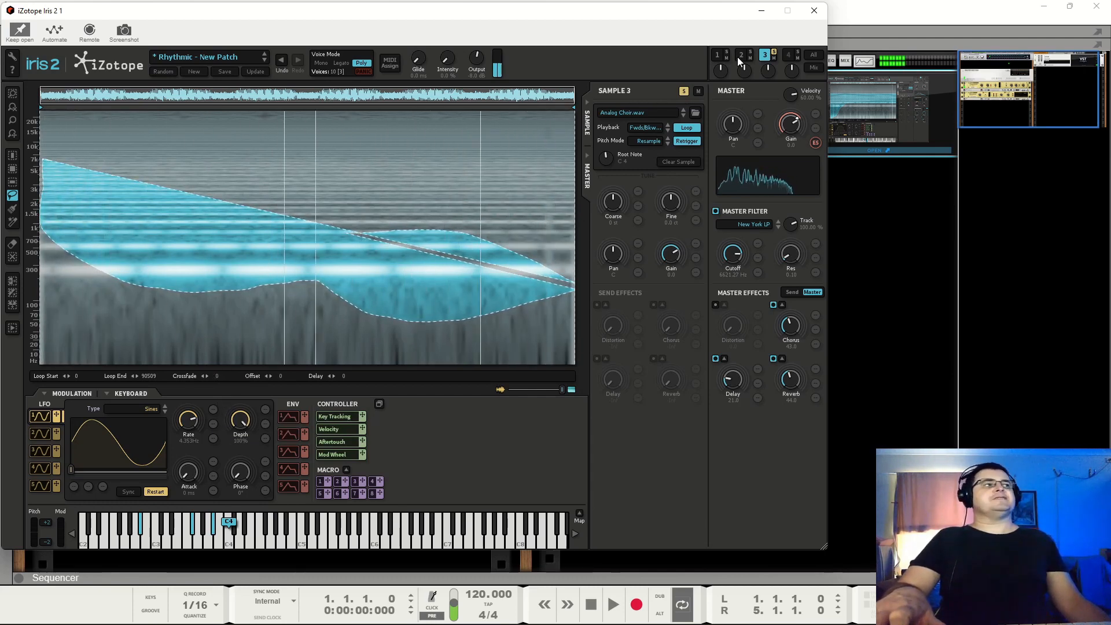
pyautogui.click(774, 52)
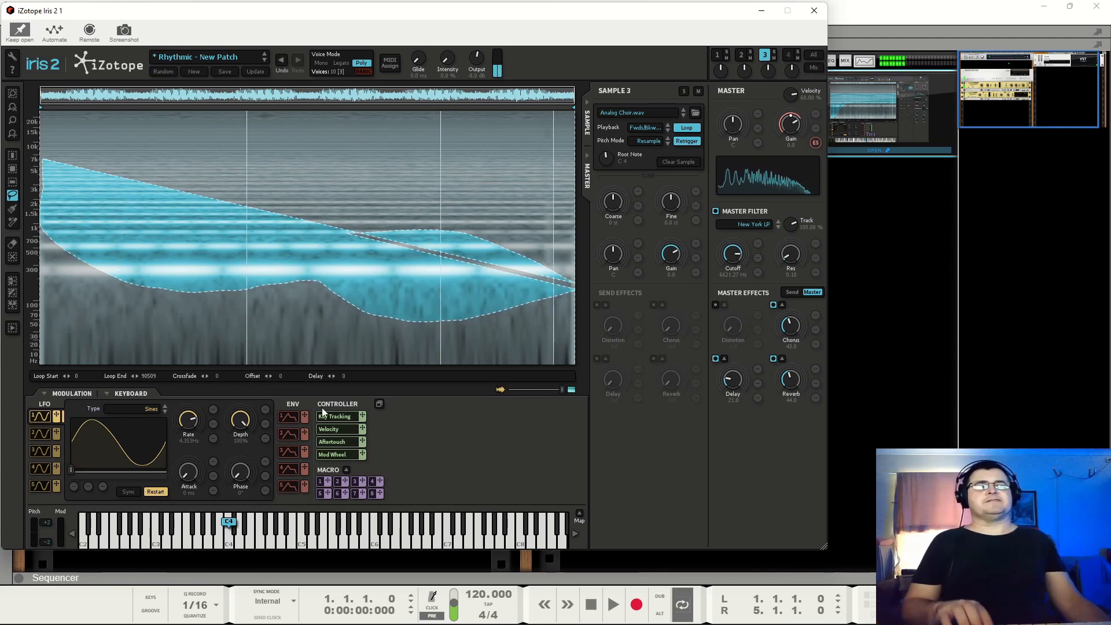
# Step: Assign envelope 1 to the master filter's cutoff and lower the cutoff's base frequency
pyautogui.click(290, 418)
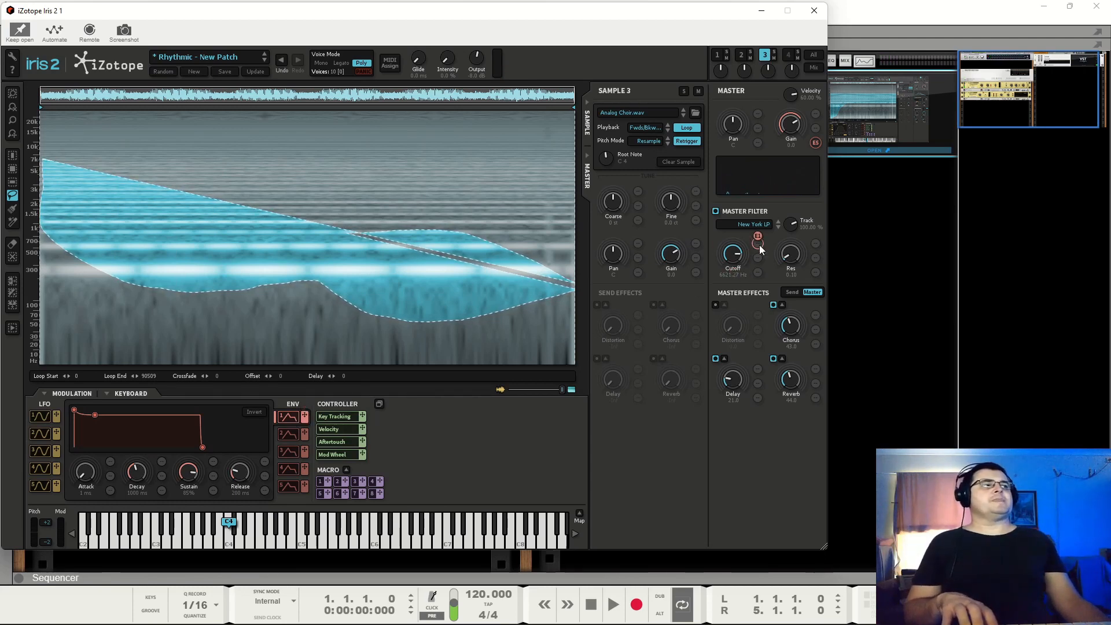
pyautogui.moveTo(735, 255); pyautogui.dragTo(735, 277)
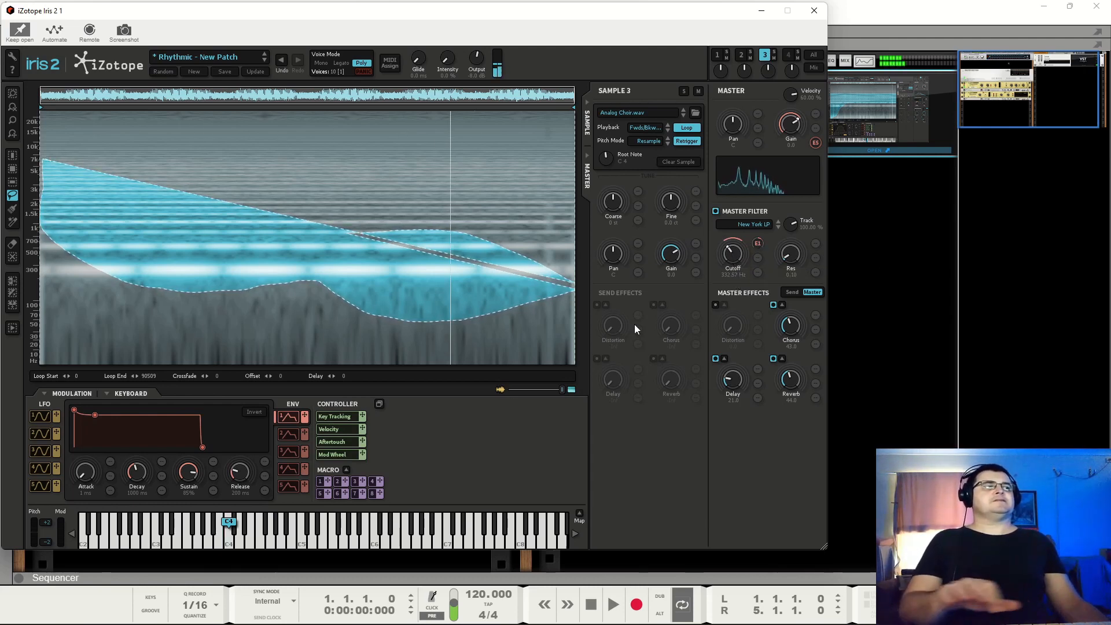
pyautogui.moveTo(737, 255); pyautogui.dragTo(738, 248)
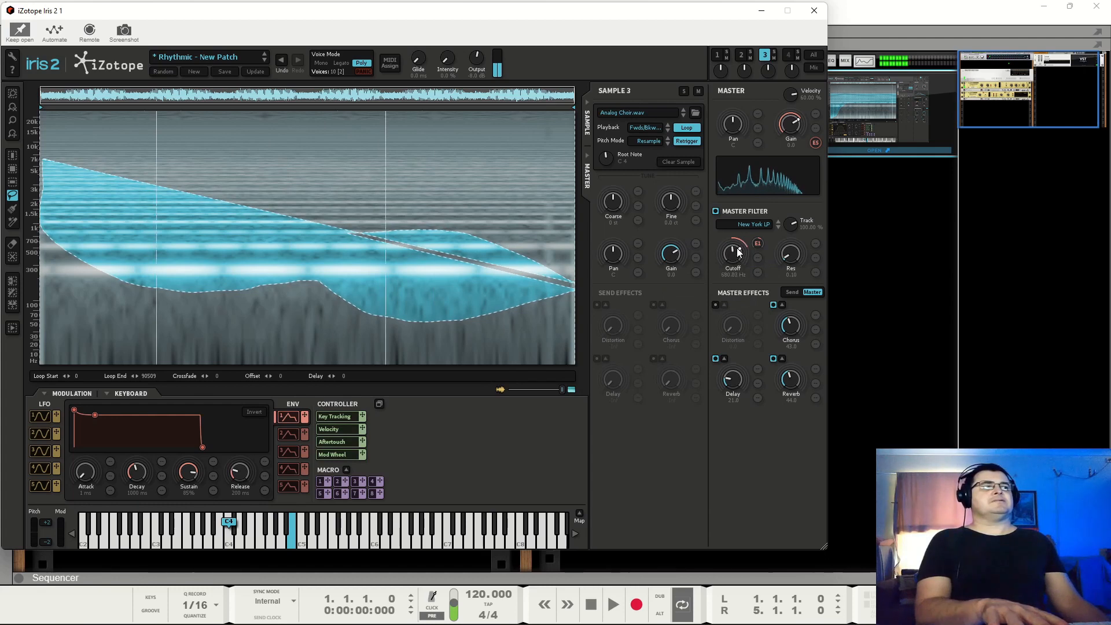
# Step: Shape envelope 1 with an attack of about 0.7 s, a decay of about 1.9 s and 0% sustain
pyautogui.moveTo(76, 415); pyautogui.dragTo(193, 445)
pyautogui.moveTo(109, 433); pyautogui.dragTo(120, 429)
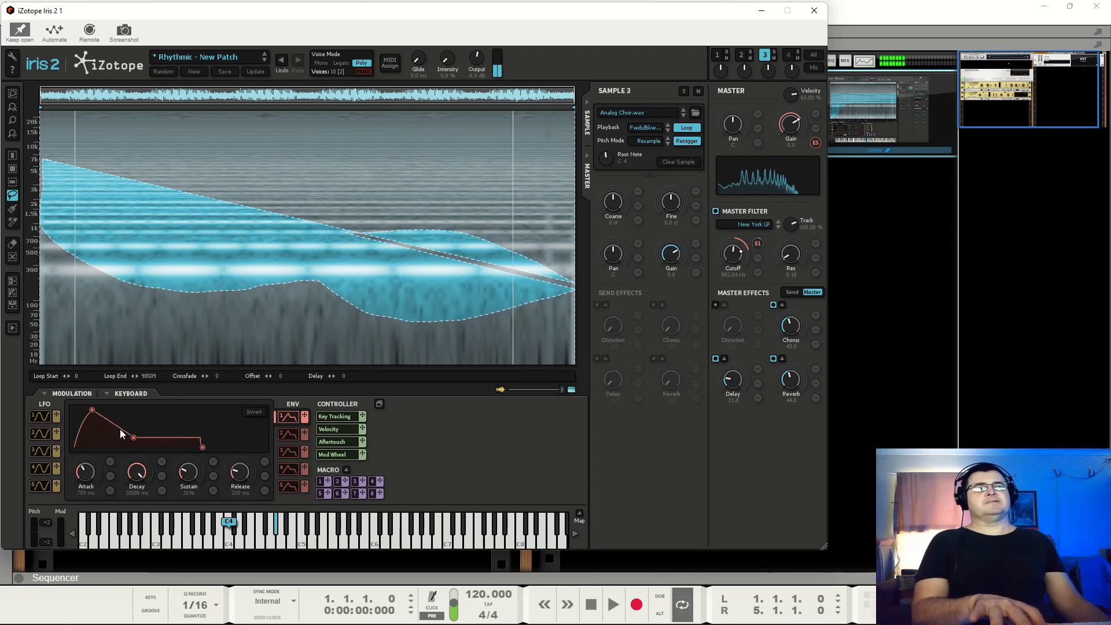
pyautogui.moveTo(191, 498); pyautogui.dragTo(192, 514)
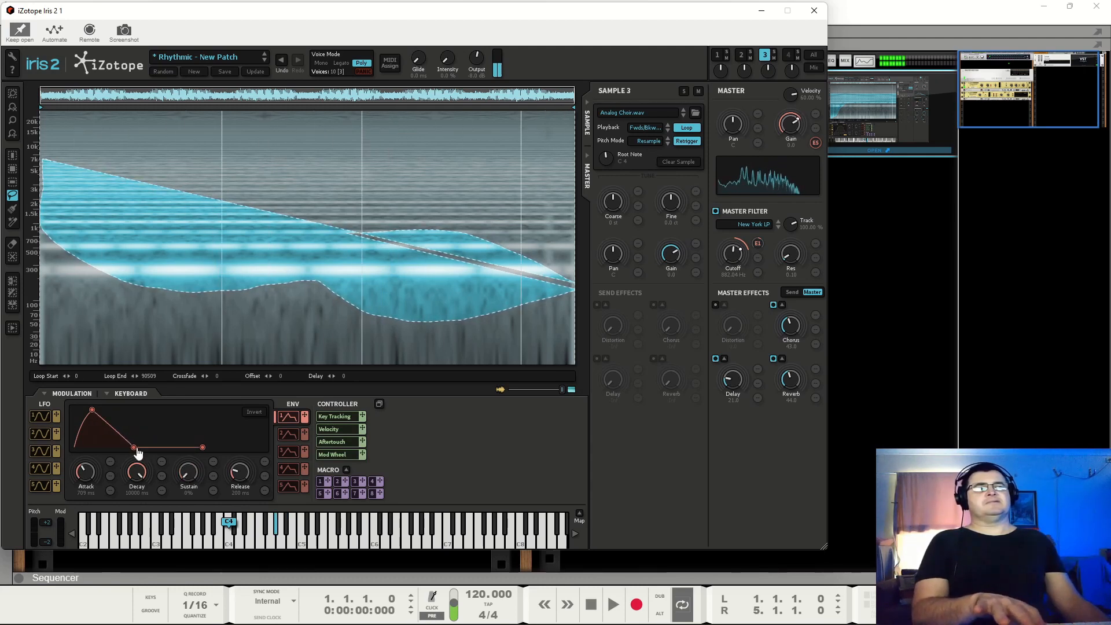
pyautogui.moveTo(137, 470); pyautogui.dragTo(139, 489)
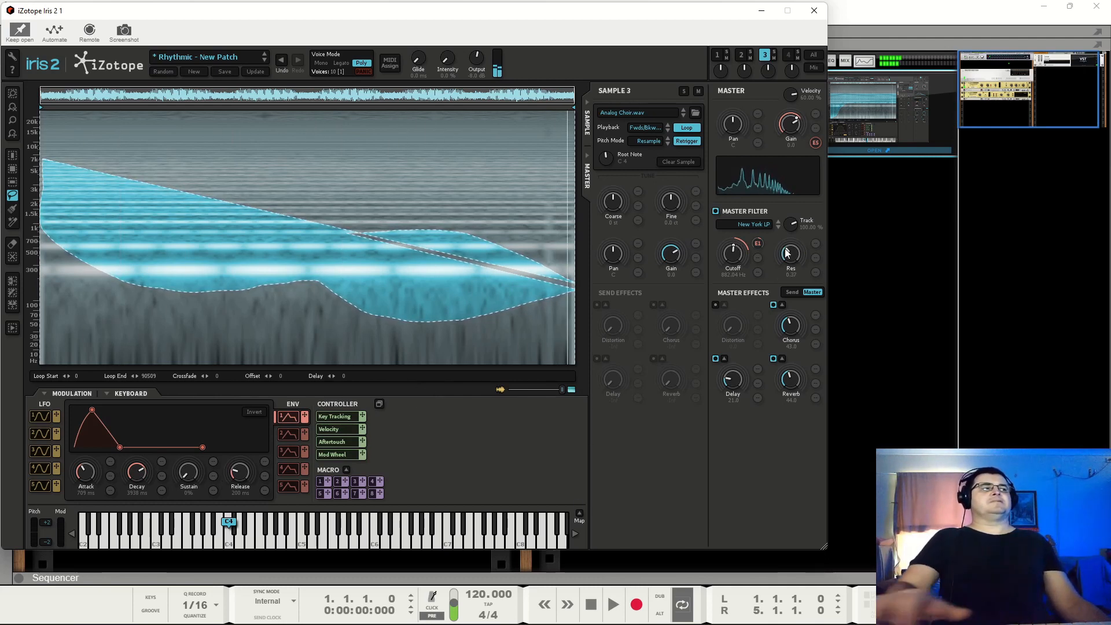
# Step: Set the master filter cutoff to about 726 Hz with resonance at 0.37, and raise the output to +6.0 dB
pyautogui.moveTo(731, 252); pyautogui.dragTo(732, 255)
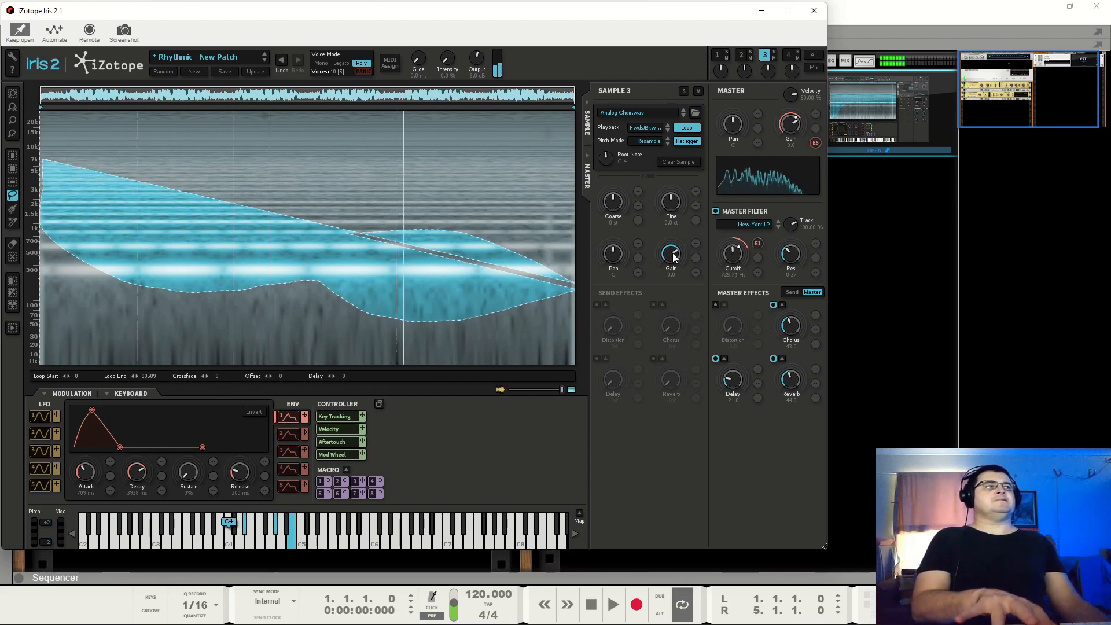
pyautogui.moveTo(478, 56); pyautogui.dragTo(489, 29)
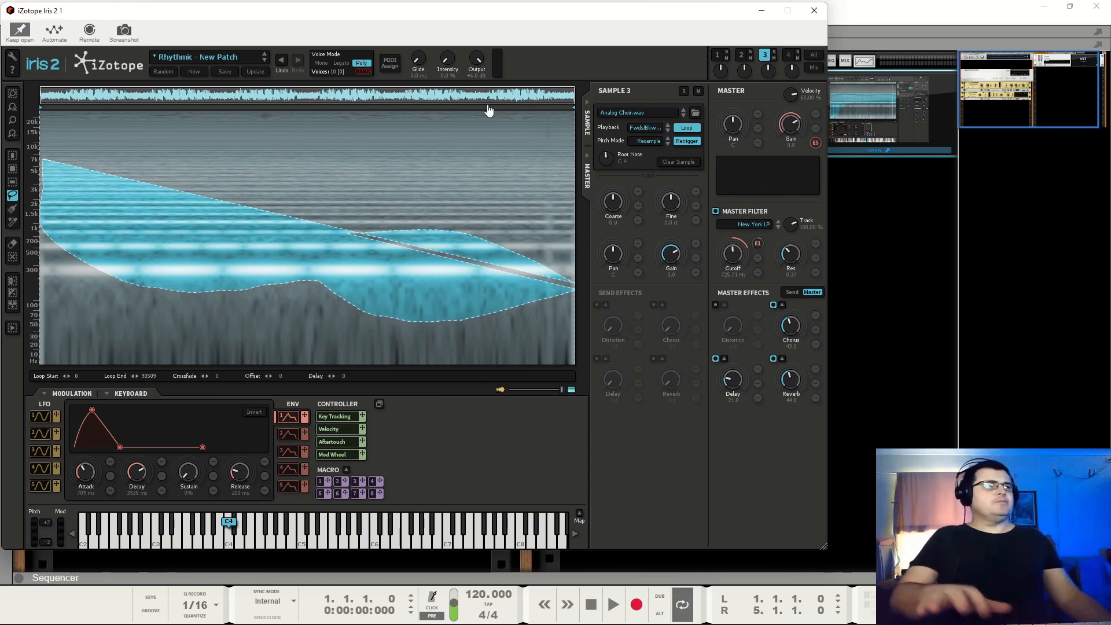
# Step: Switch the chorus, reverb and delay master effects off to hear the dry sound, and switch them on again
pyautogui.click(773, 304)
pyautogui.click(774, 359)
pyautogui.click(716, 359)
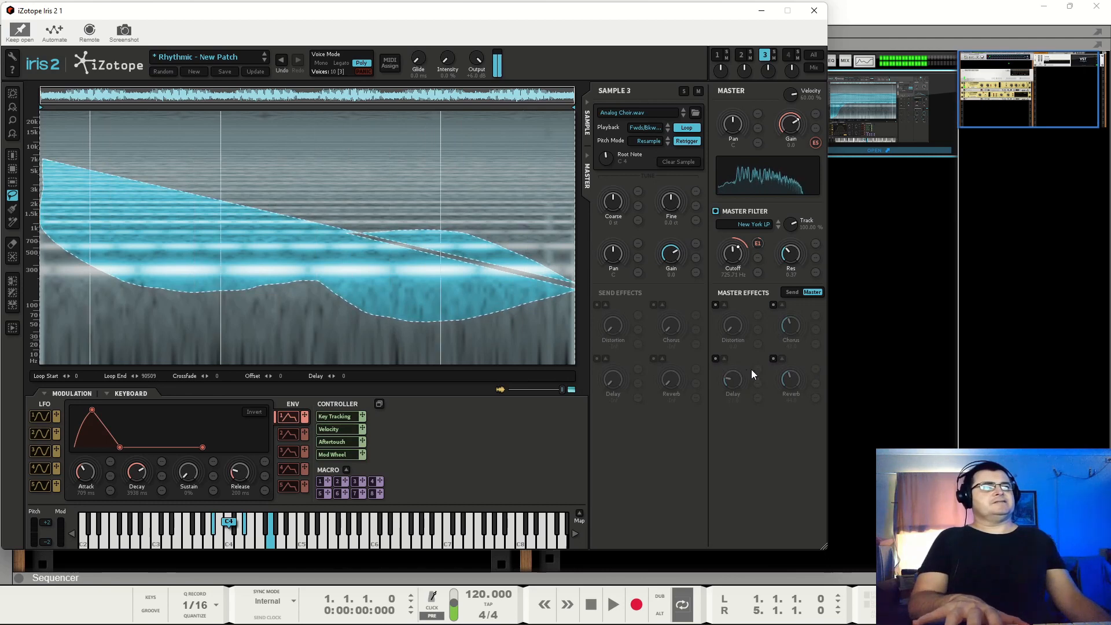
pyautogui.click(773, 304)
pyautogui.click(716, 359)
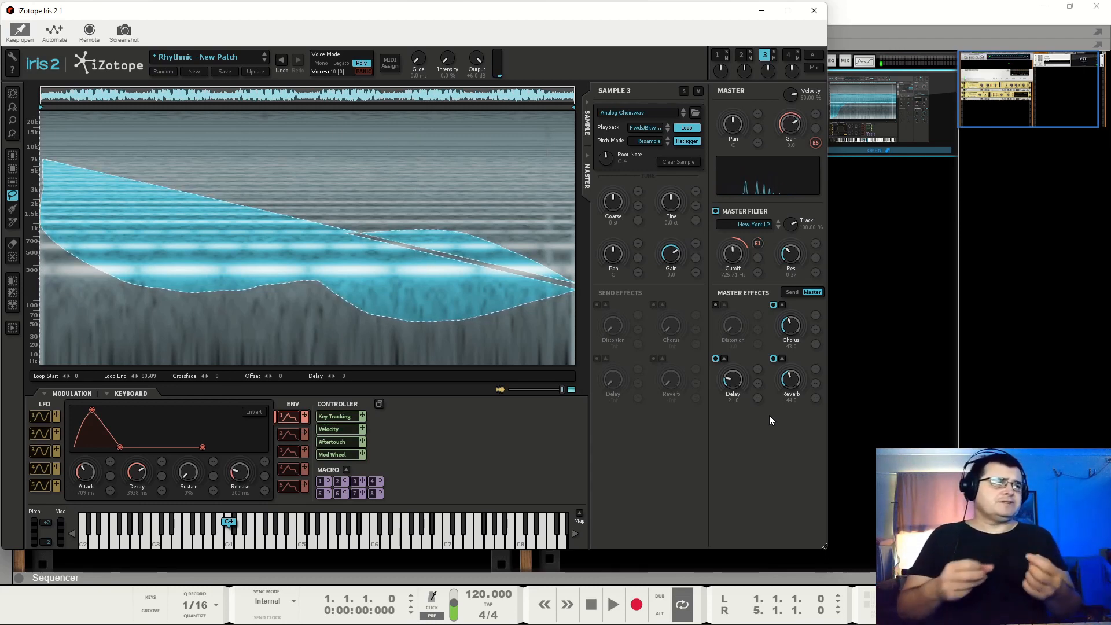
# Step: Compare the sound without reverb, reduce the reverb master effect's blend, and change the master filter type to Tokyo LP
pyautogui.click(774, 359)
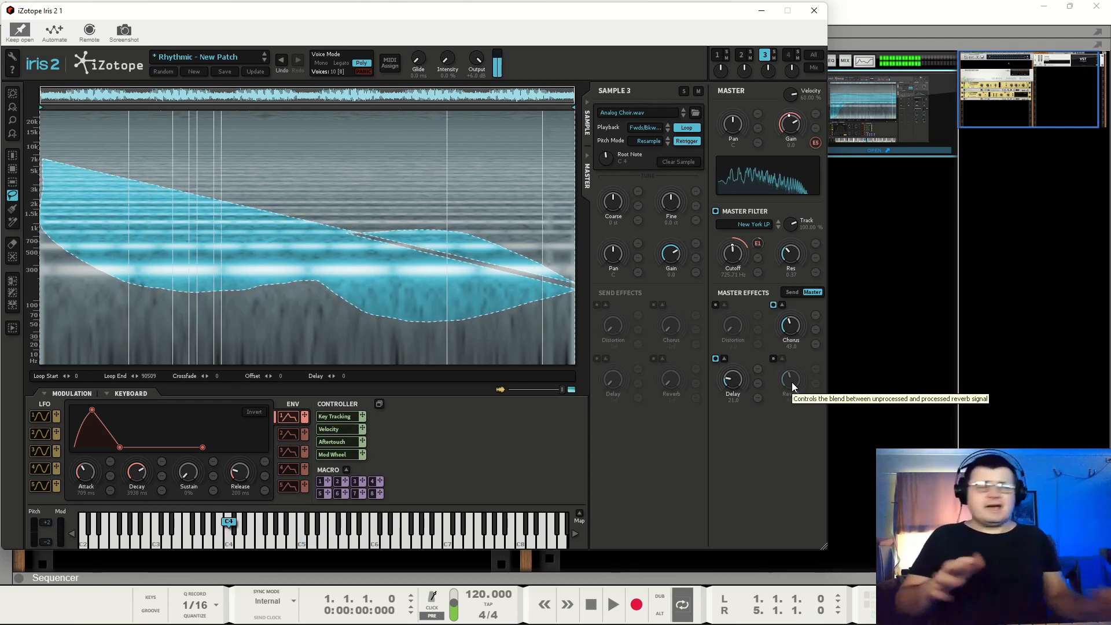
pyautogui.click(773, 359)
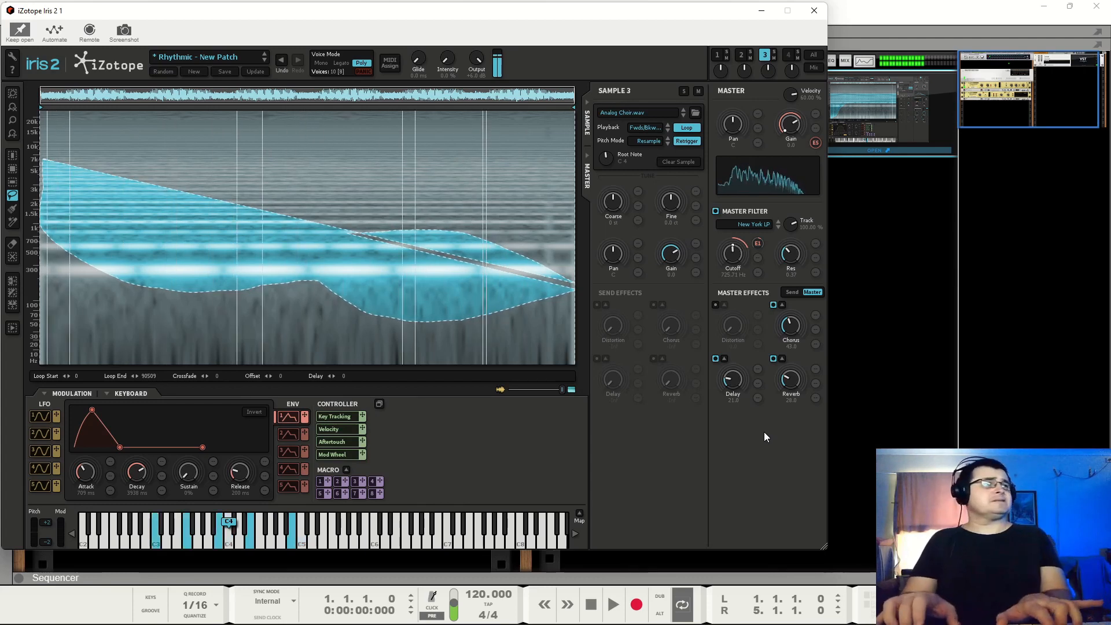
pyautogui.click(779, 227)
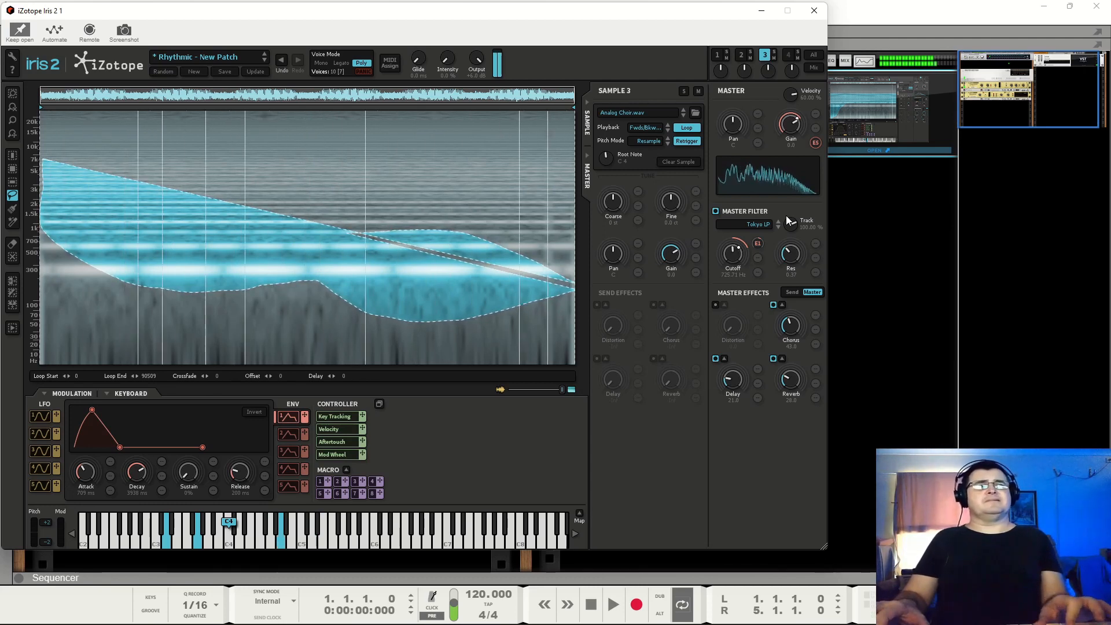
# Step: Step the master filter through Warm Synth LP, Retro LP and Saturated LP, and reset the output level to +0.0 dB
pyautogui.click(779, 227)
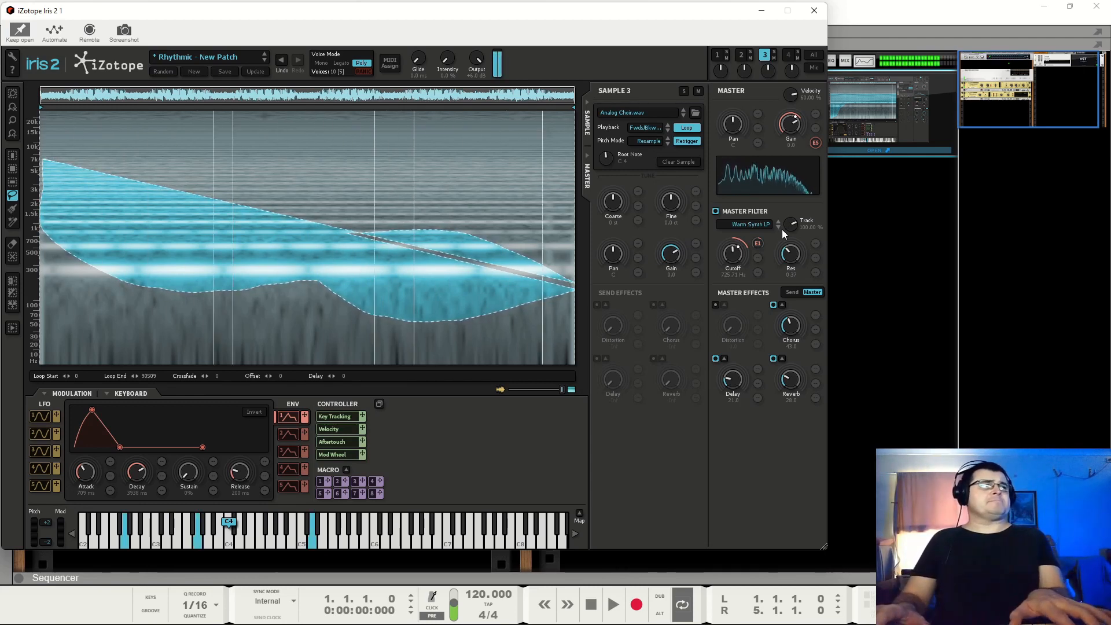
pyautogui.doubleClick(479, 74)
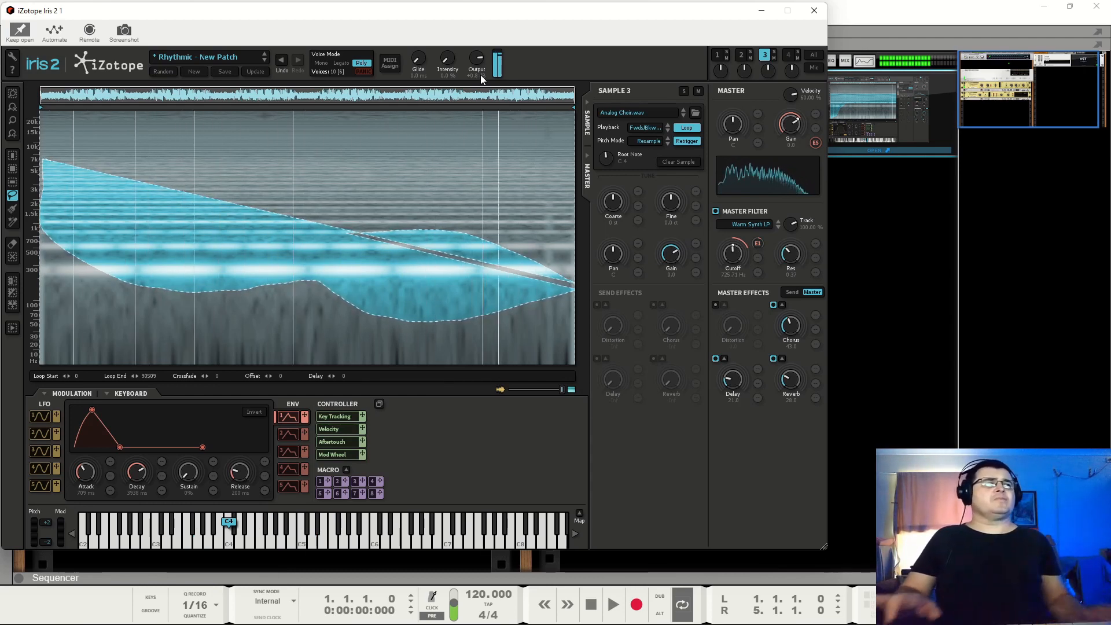
pyautogui.click(778, 228)
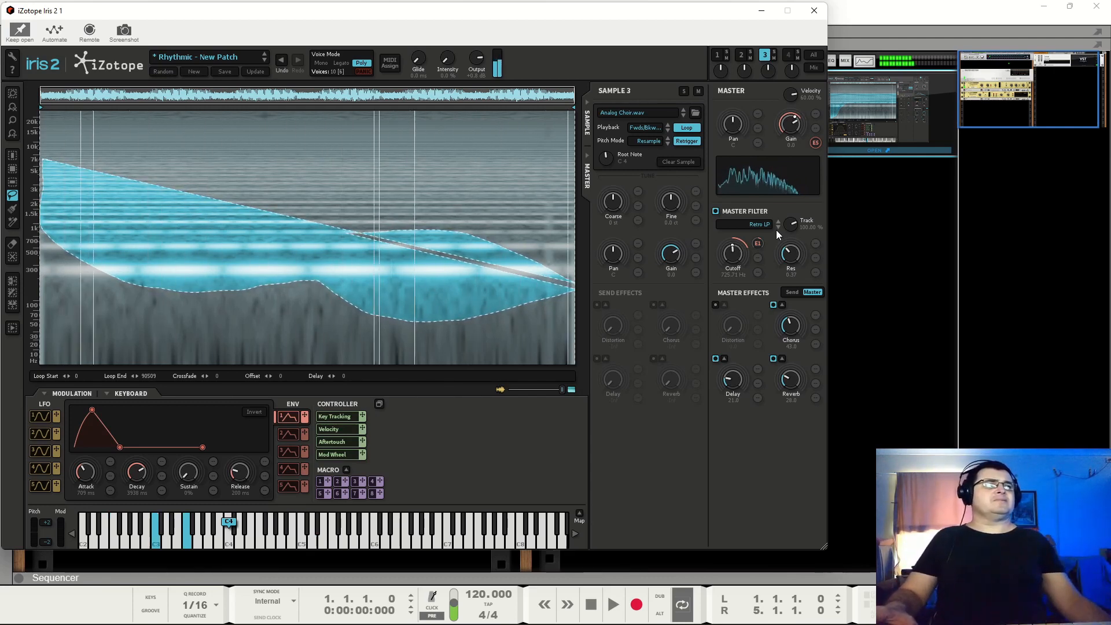
pyautogui.click(777, 227)
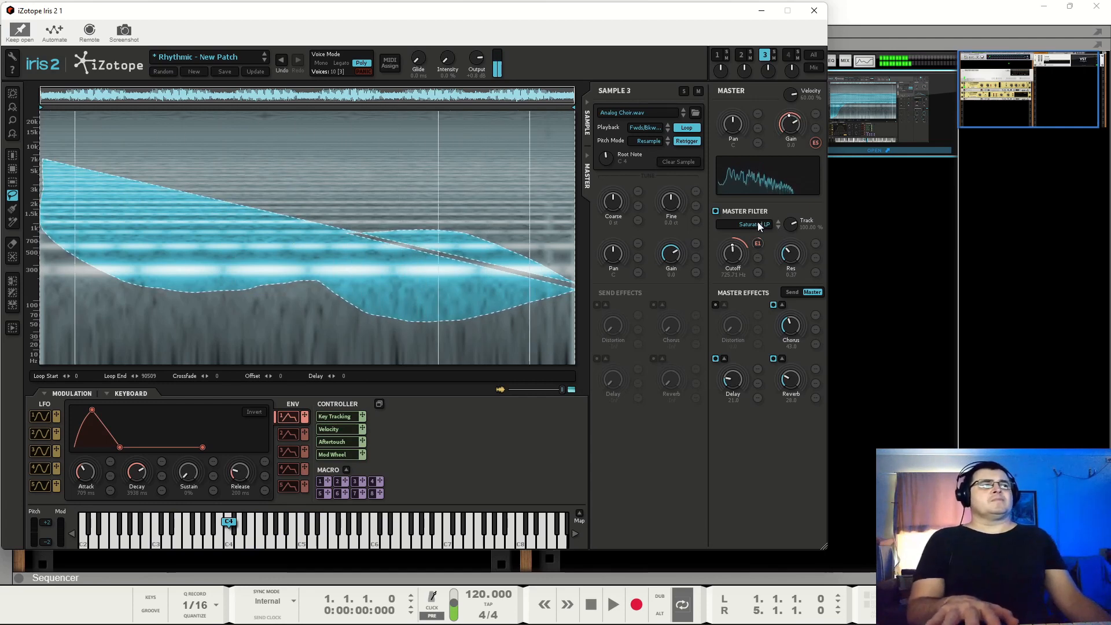
# Step: Try the New York BP master filter, switch it to New York LP, and set the resonance to about 0.33
pyautogui.click(754, 223)
pyautogui.moveTo(728, 255)
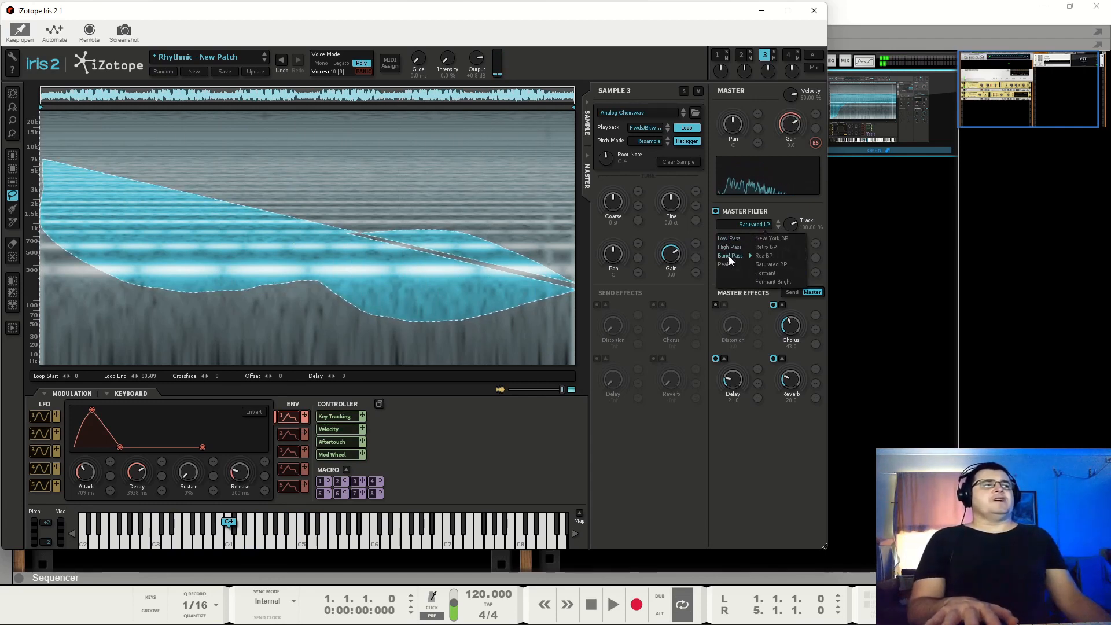
pyautogui.click(770, 239)
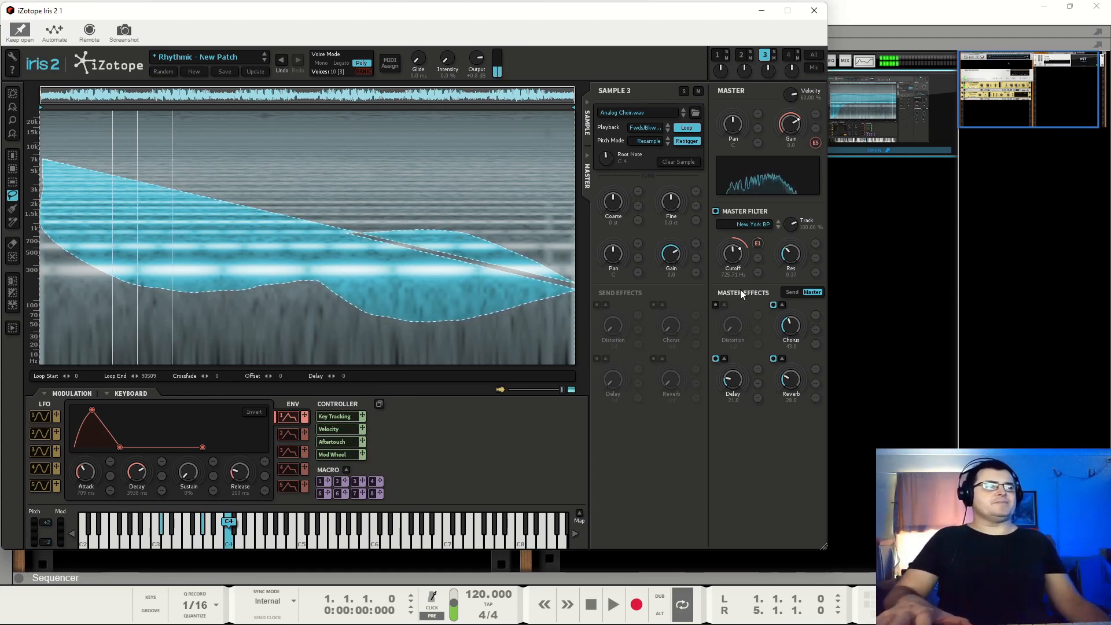
pyautogui.click(741, 224)
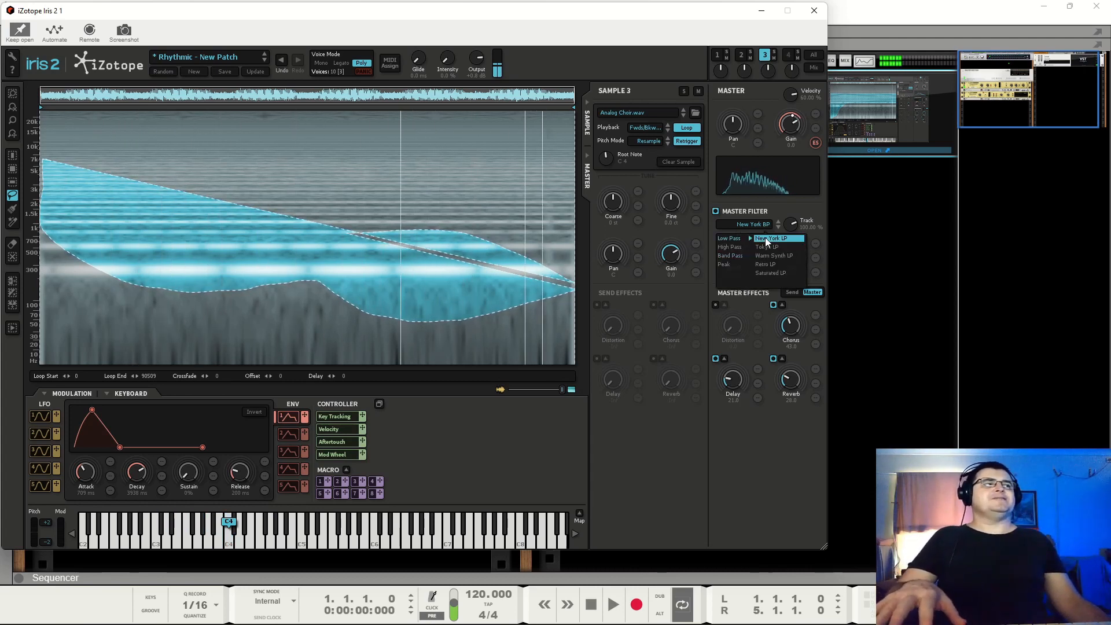
pyautogui.click(764, 239)
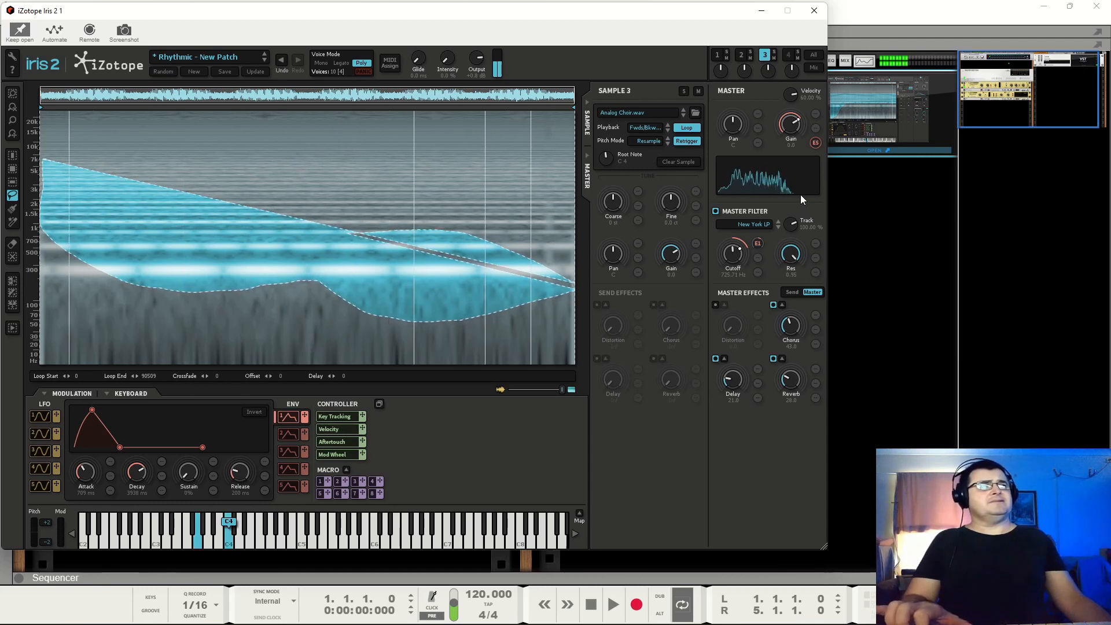
pyautogui.moveTo(791, 255); pyautogui.dragTo(795, 260)
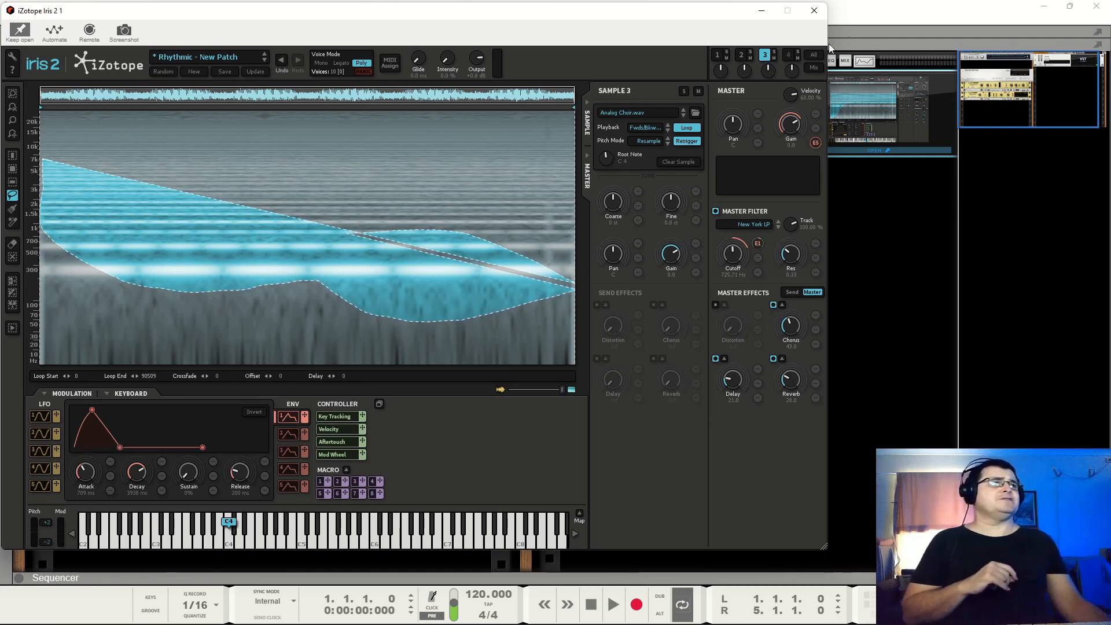
# Step: View all sample layers together, and examine the current assignments of LFO 1 with sample 1 shown
pyautogui.click(818, 58)
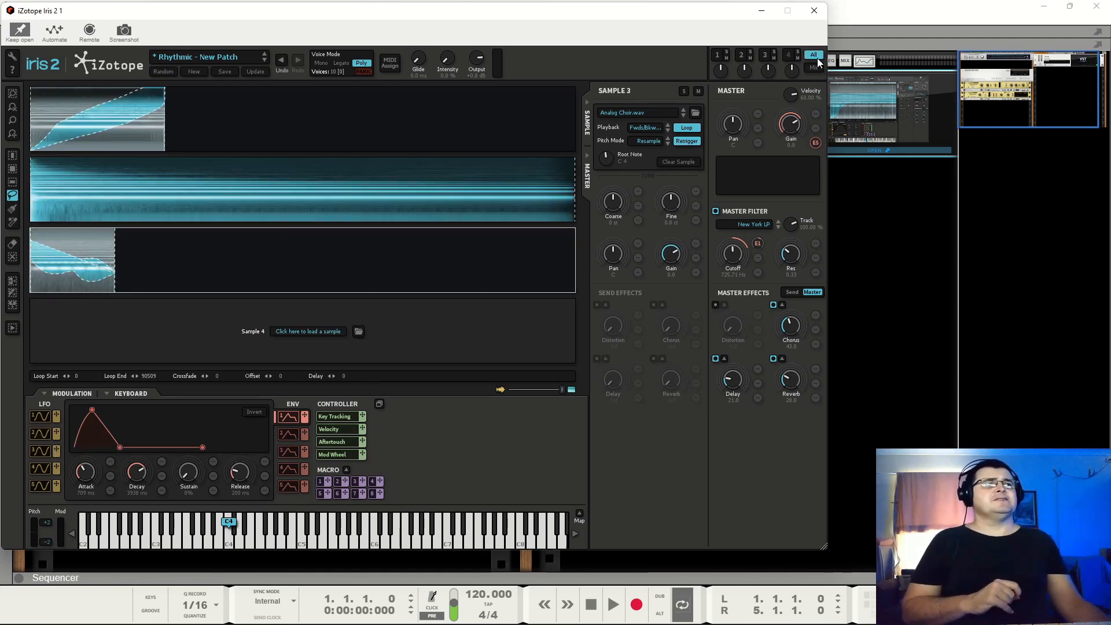
pyautogui.click(718, 56)
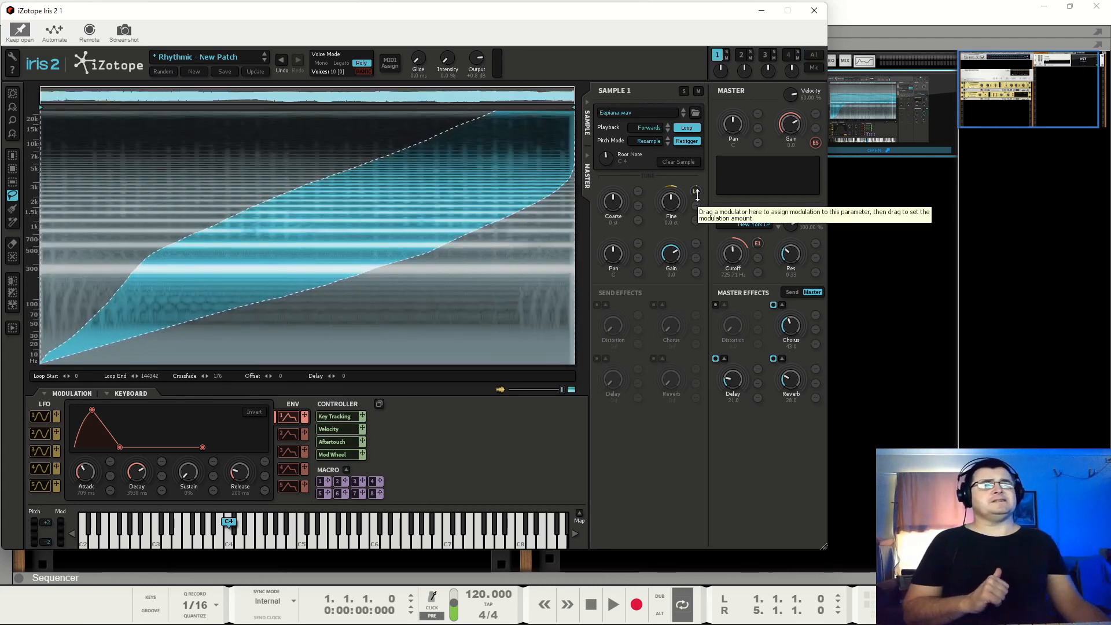
pyautogui.click(43, 418)
pyautogui.rightClick(59, 419)
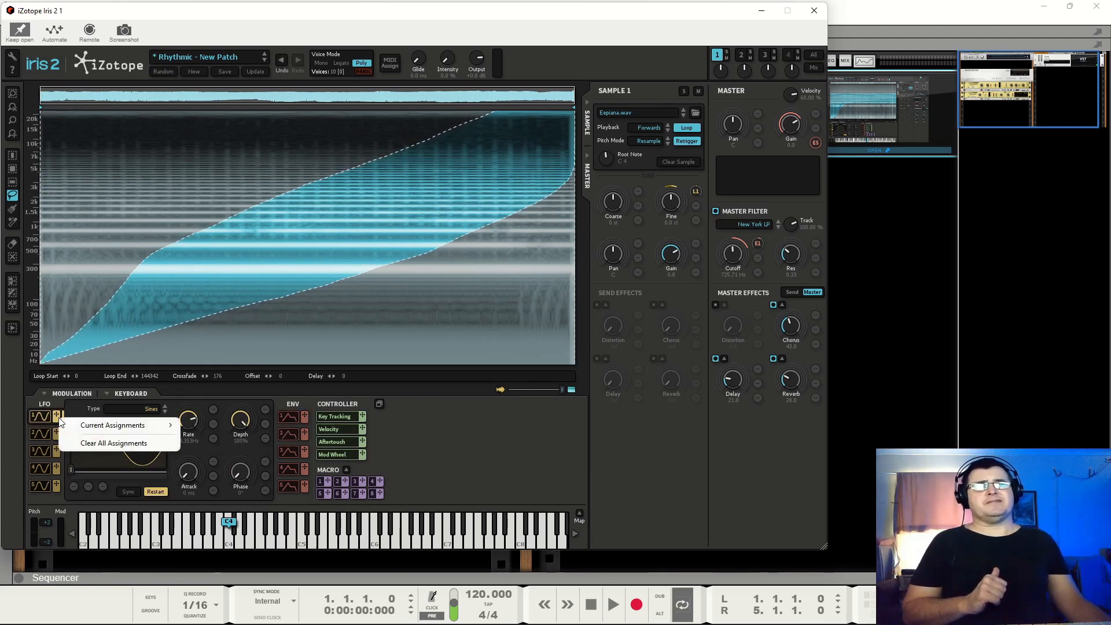
pyautogui.moveTo(67, 429)
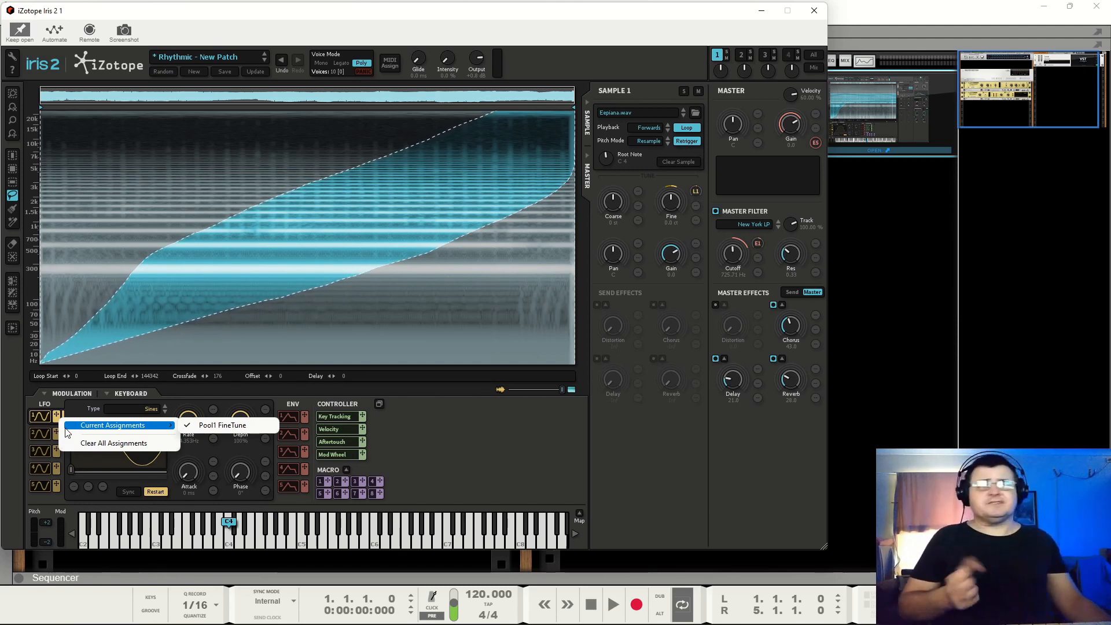
# Step: Assign LFO 2 as the second modulator of the master filter cutoff and raise the LFO's rate
pyautogui.click(34, 435)
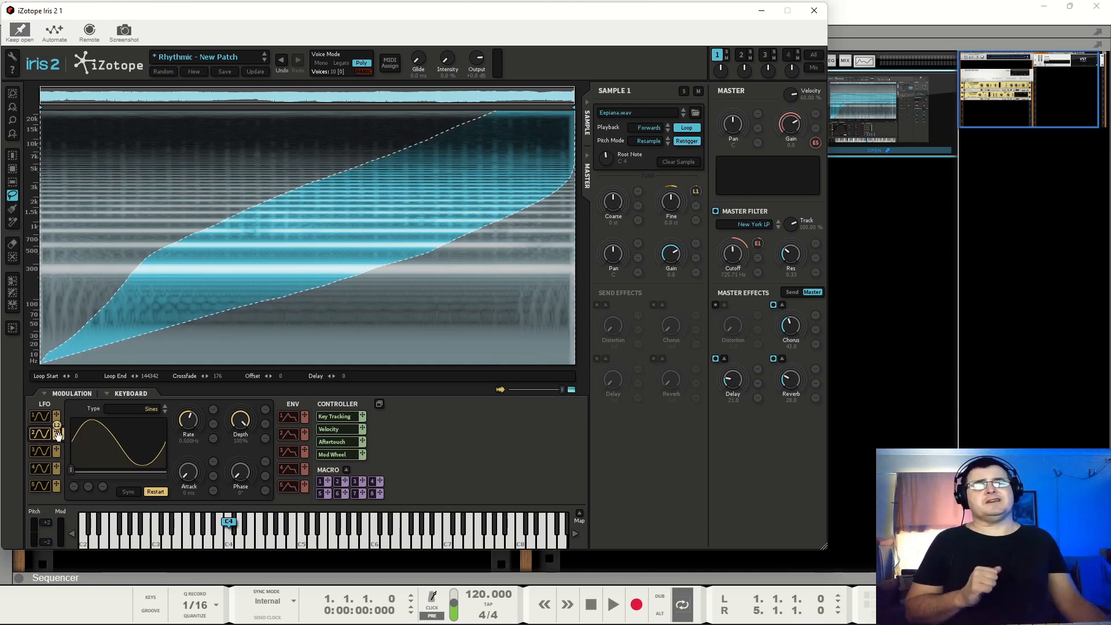
pyautogui.moveTo(228, 444); pyautogui.dragTo(760, 261)
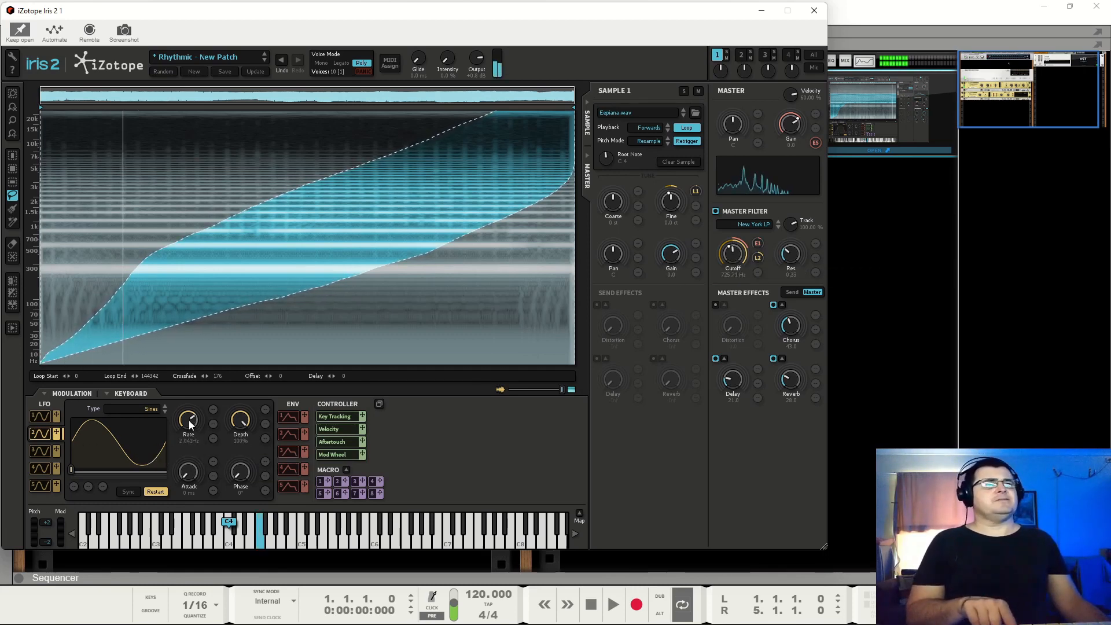
pyautogui.scroll(2, 187, 421)
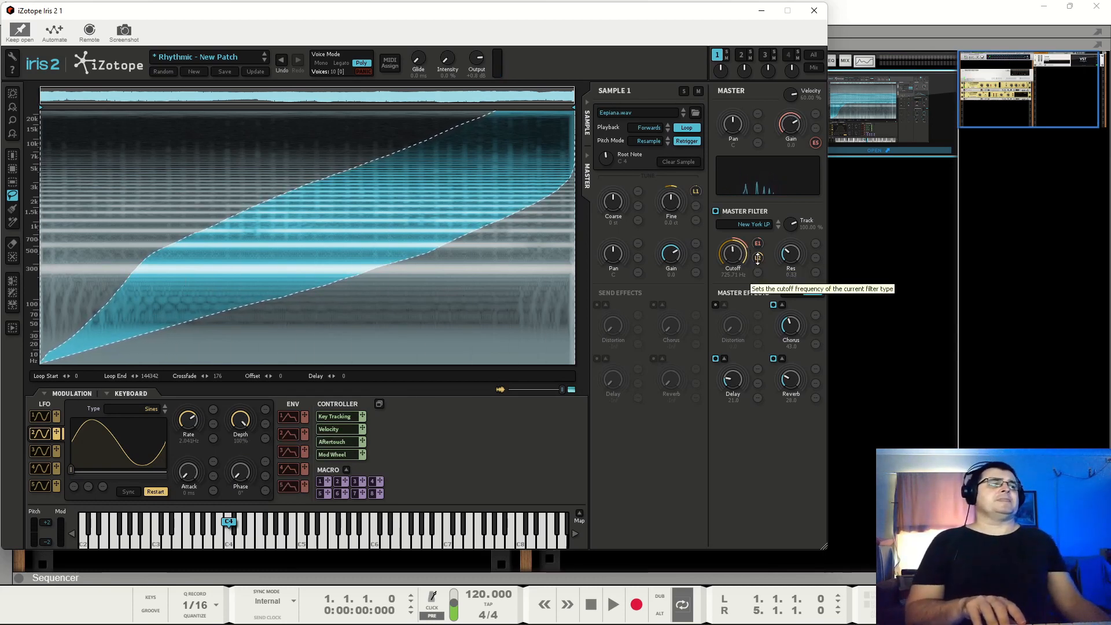
# Step: Review the LFO 2 slot's modulation options on the master filter cutoff, and set LFO 2's rate to about 11.5 Hz
pyautogui.rightClick(758, 259)
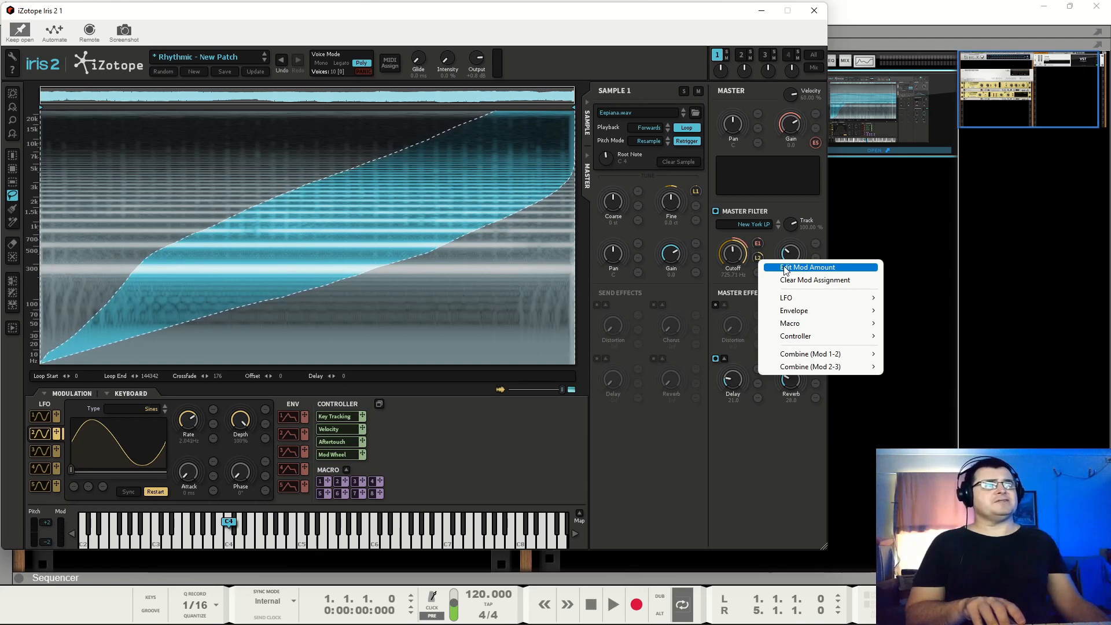
pyautogui.click(787, 268)
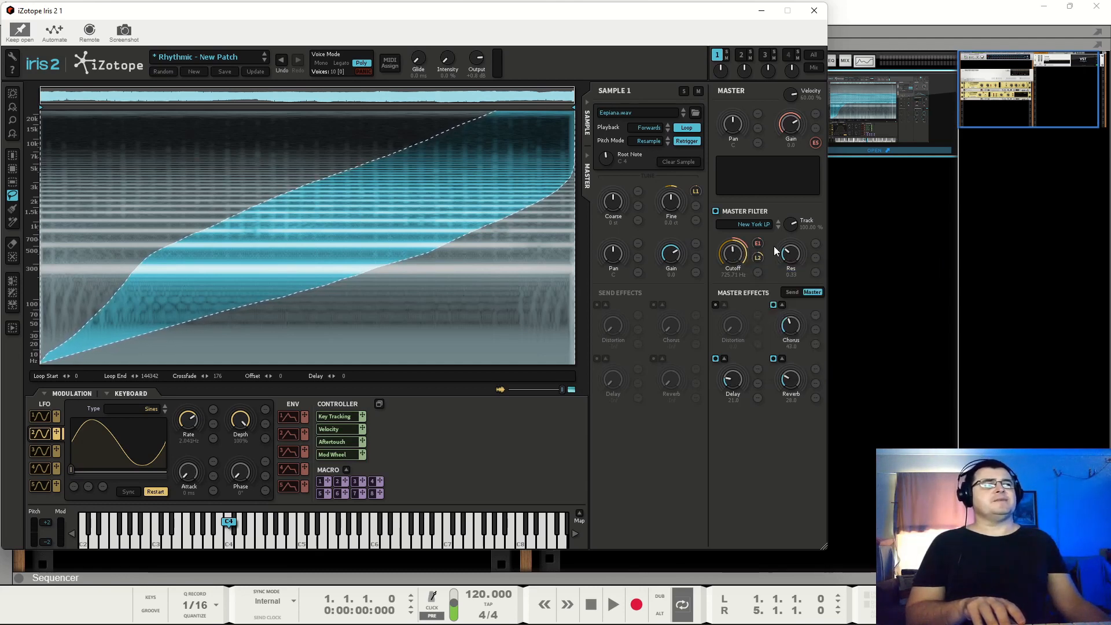
pyautogui.rightClick(759, 258)
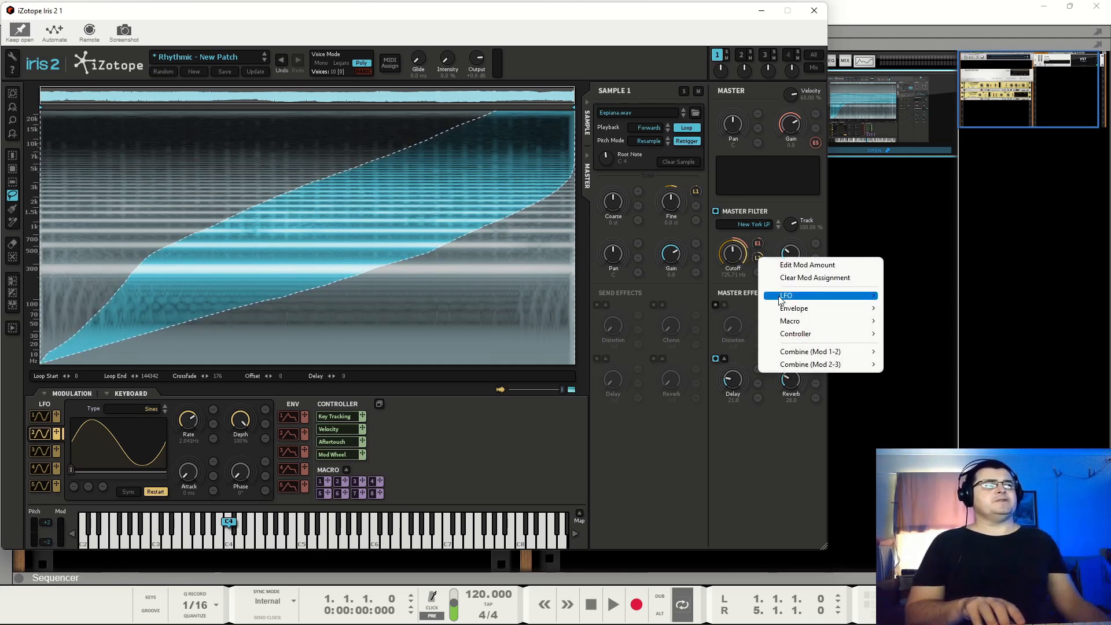
pyautogui.moveTo(780, 300)
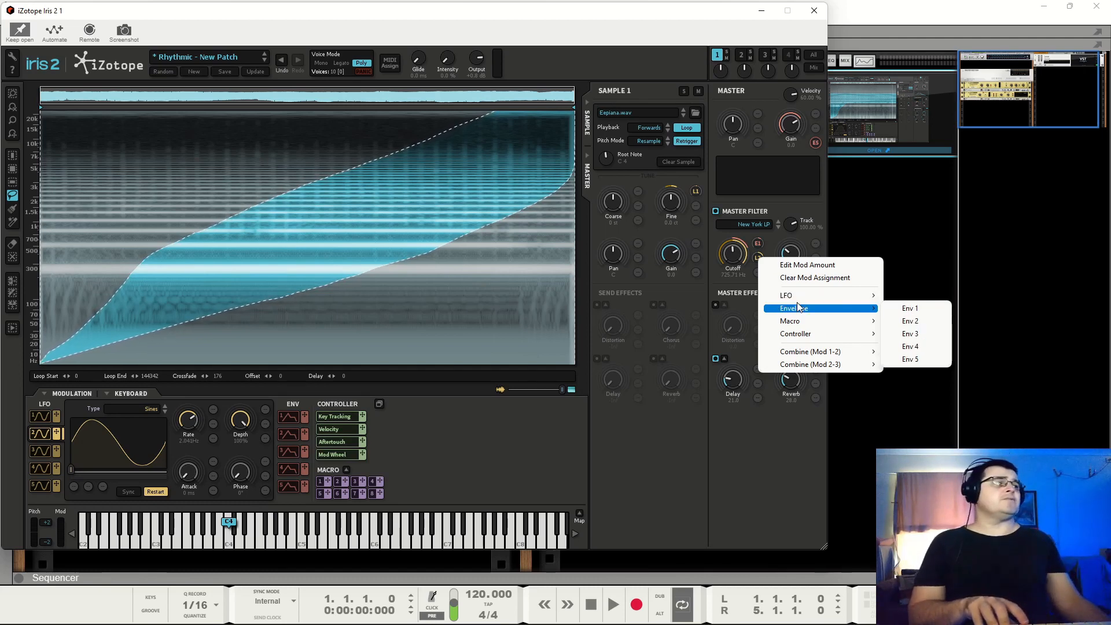
pyautogui.moveTo(812, 325)
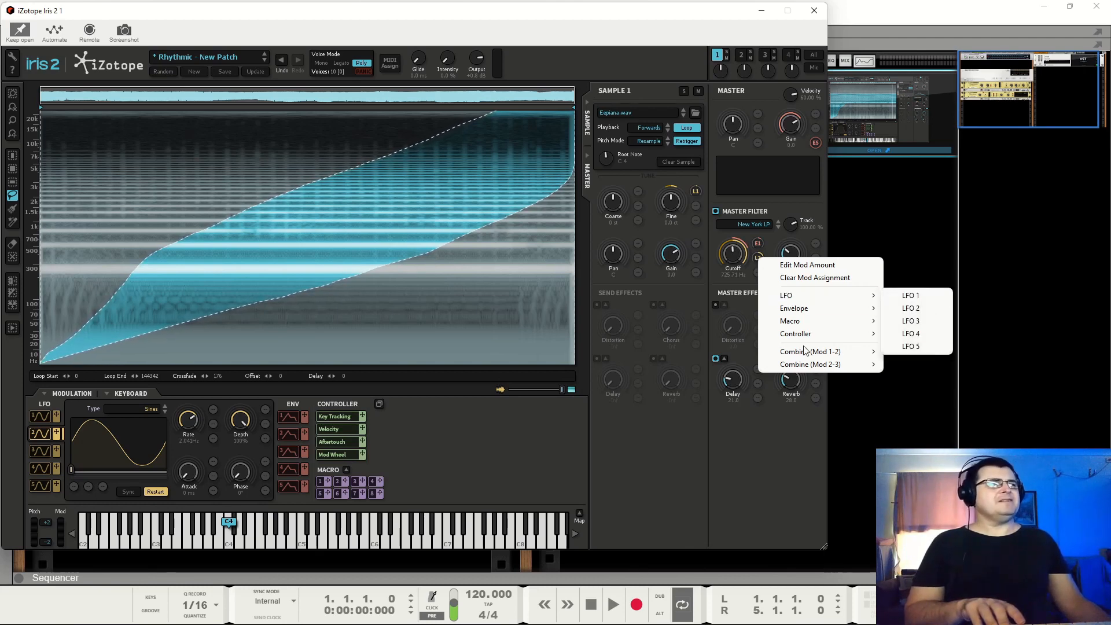
pyautogui.click(910, 354)
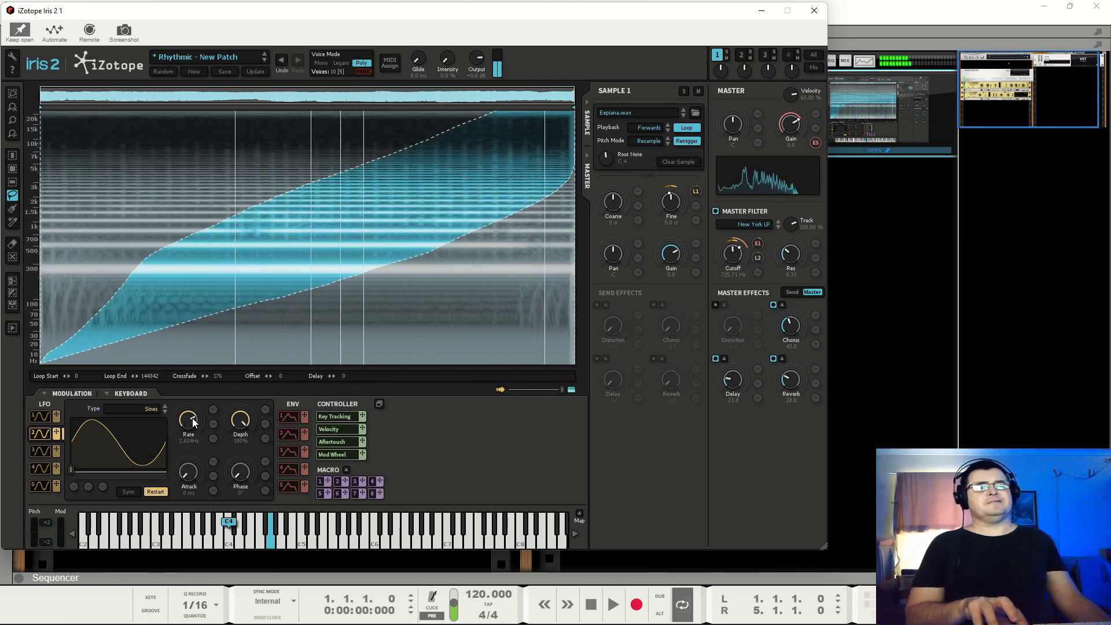
pyautogui.moveTo(192, 418); pyautogui.dragTo(194, 412)
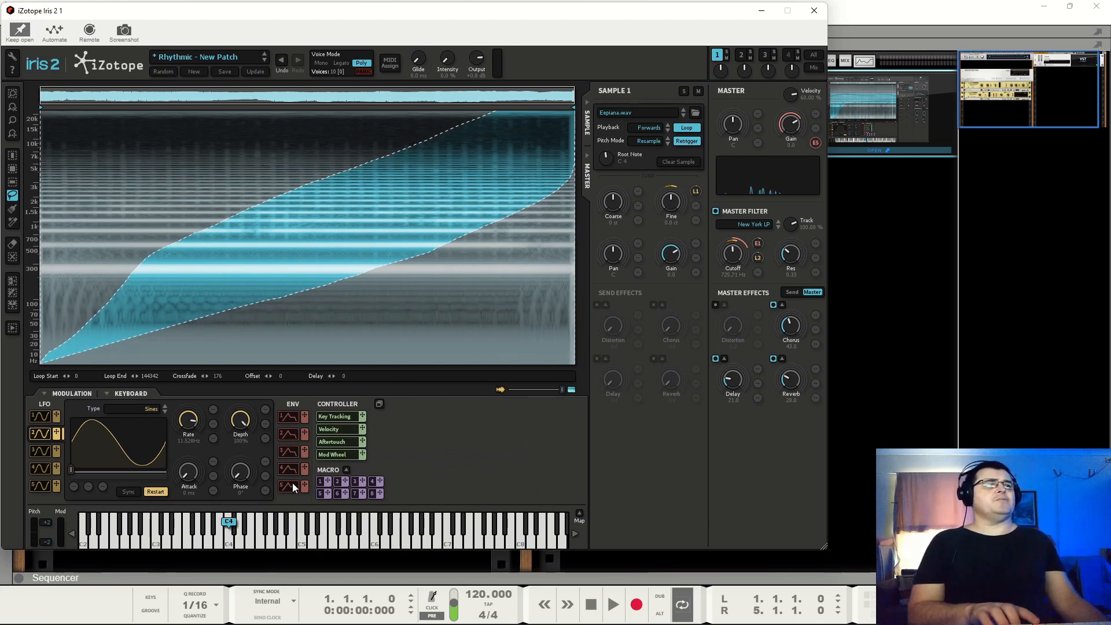
# Step: Assign LFO 3 as the third modulator of the master filter cutoff and review its Combine (Mod 2-3) options
pyautogui.click(41, 451)
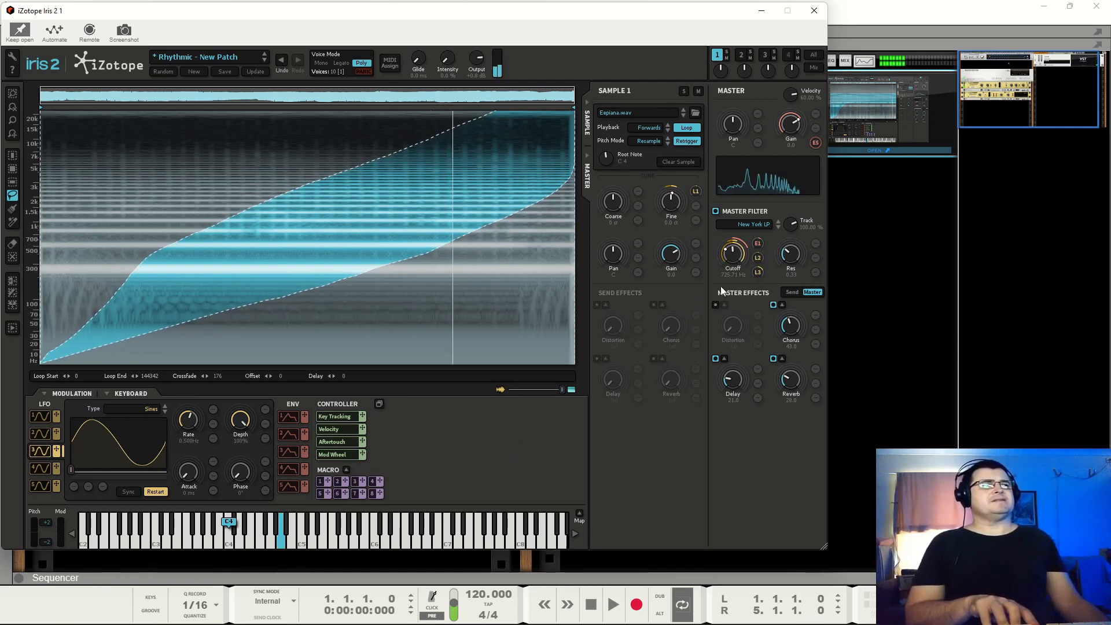
pyautogui.click(758, 271)
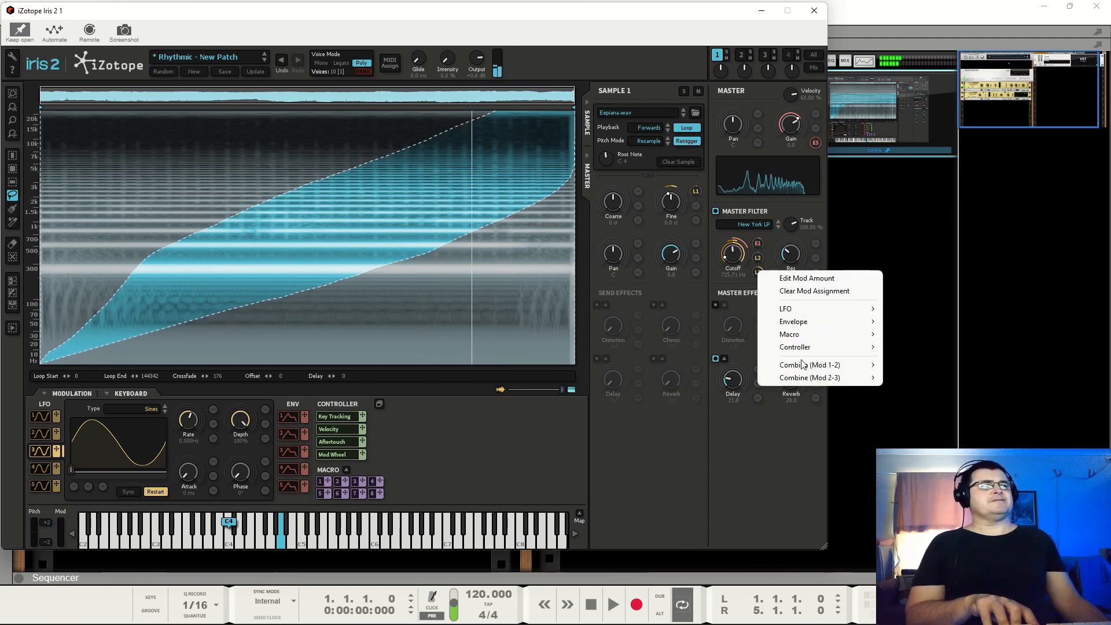
pyautogui.moveTo(804, 378)
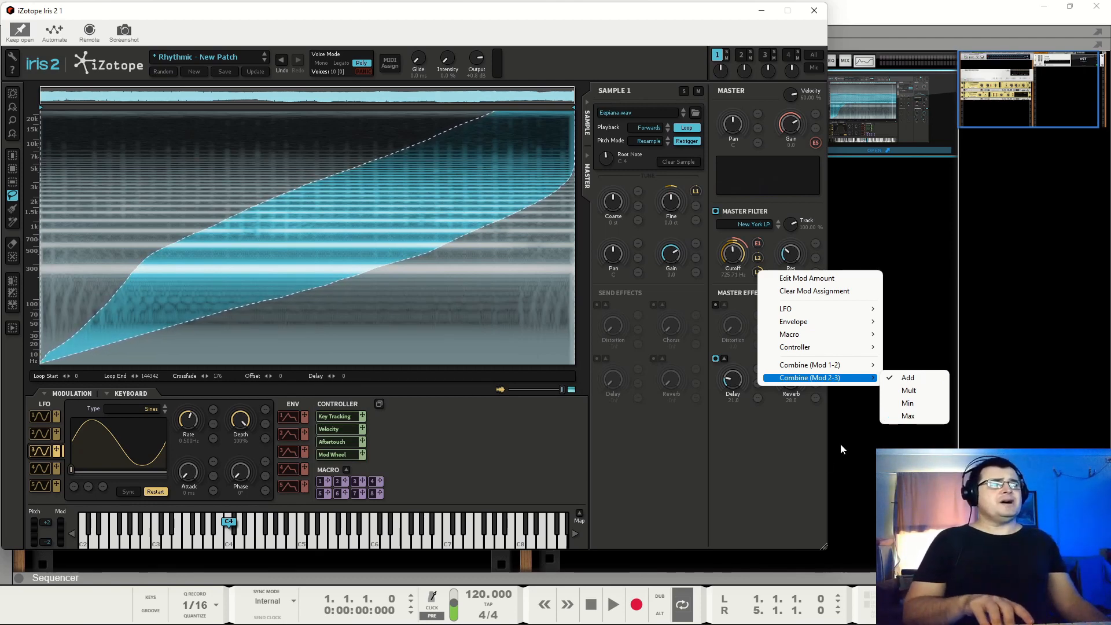
pyautogui.click(737, 458)
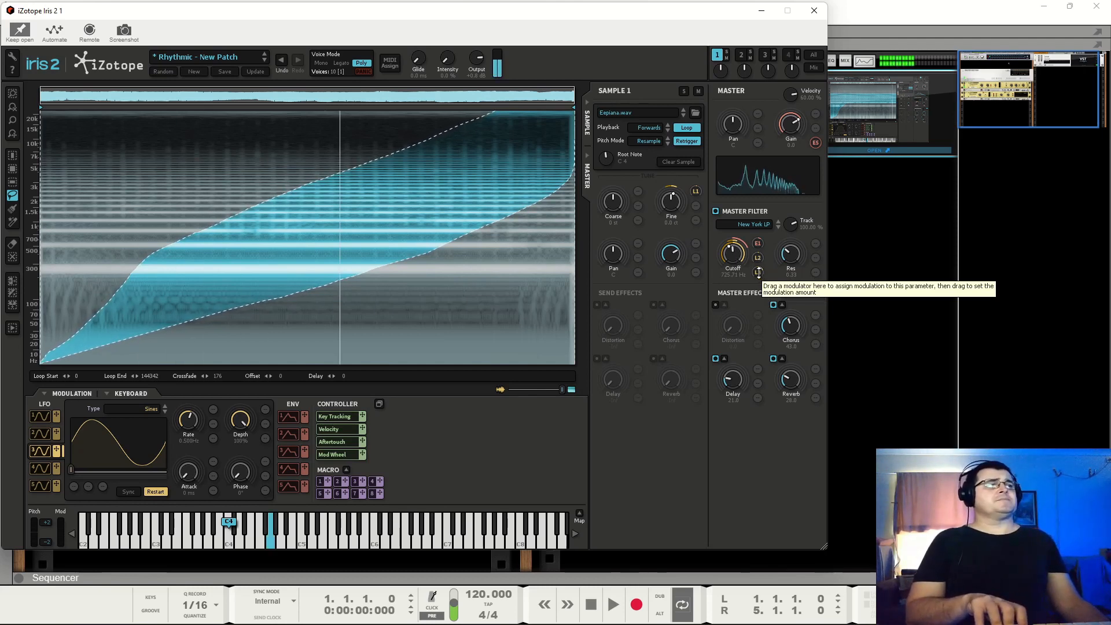
# Step: Compare the cutoff's Combine (Mod 2-3) modes Min and Max, and set the mode to Mult
pyautogui.rightClick(759, 273)
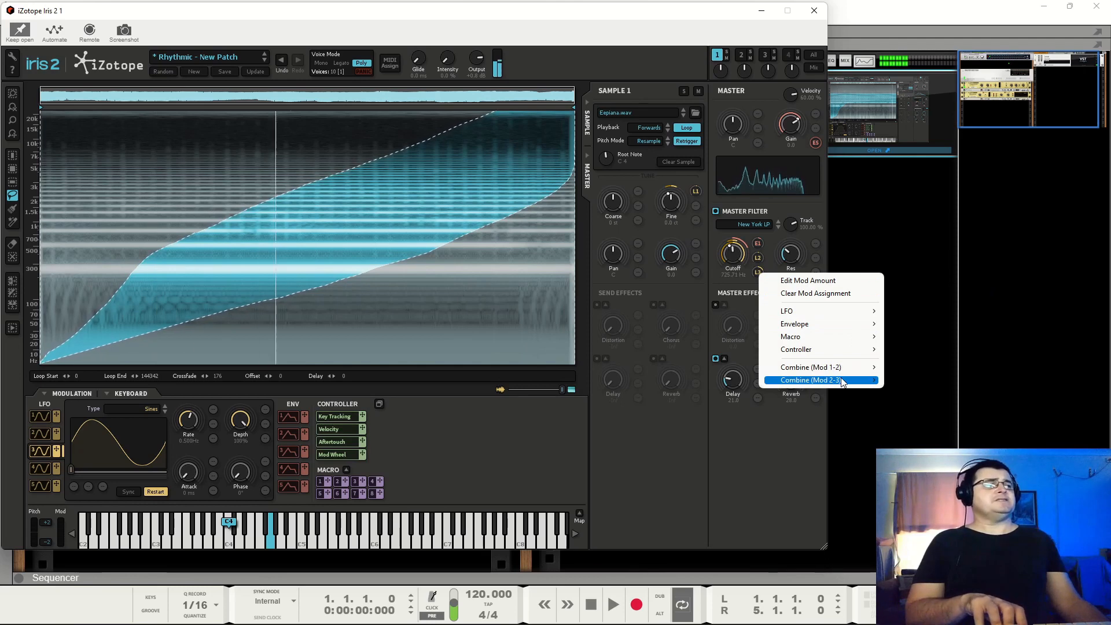
pyautogui.moveTo(849, 382)
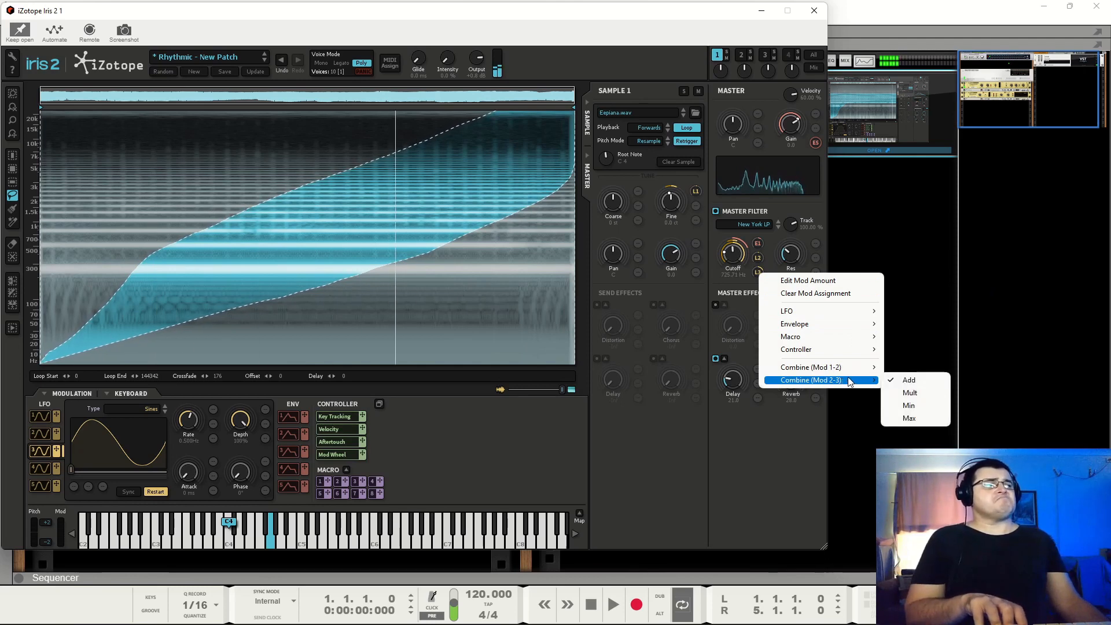
pyautogui.click(910, 394)
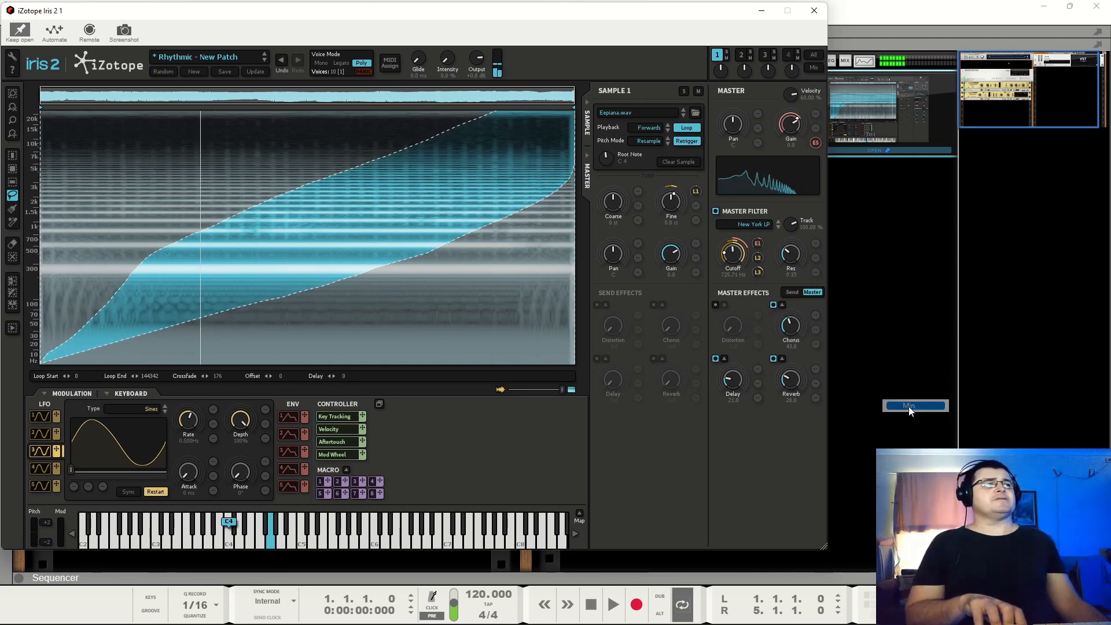
pyautogui.click(758, 272)
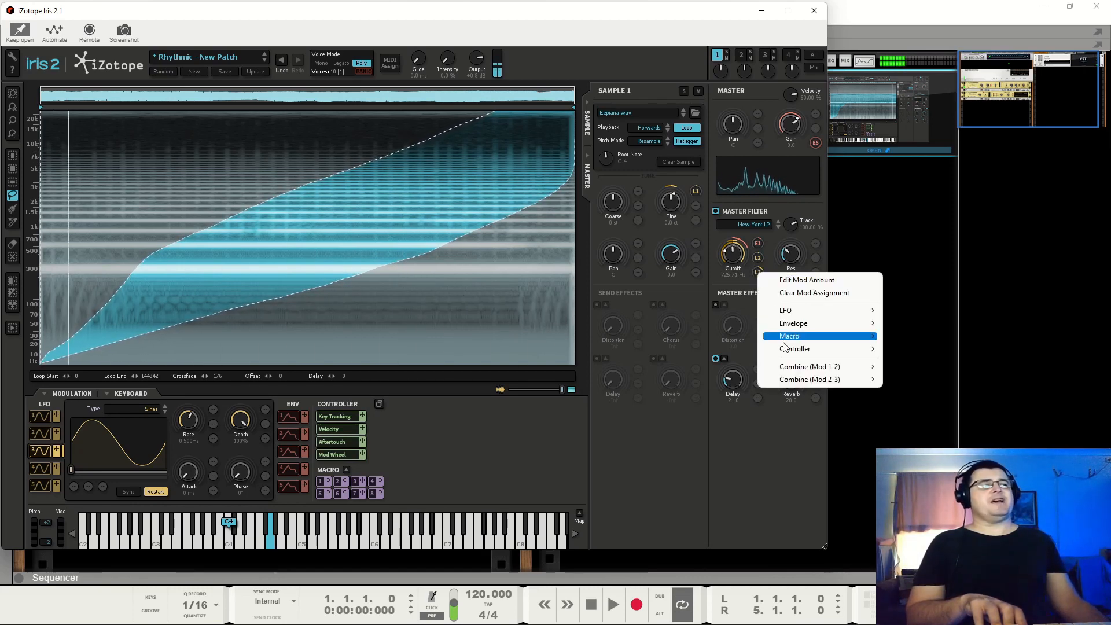
pyautogui.moveTo(837, 380)
pyautogui.click(909, 418)
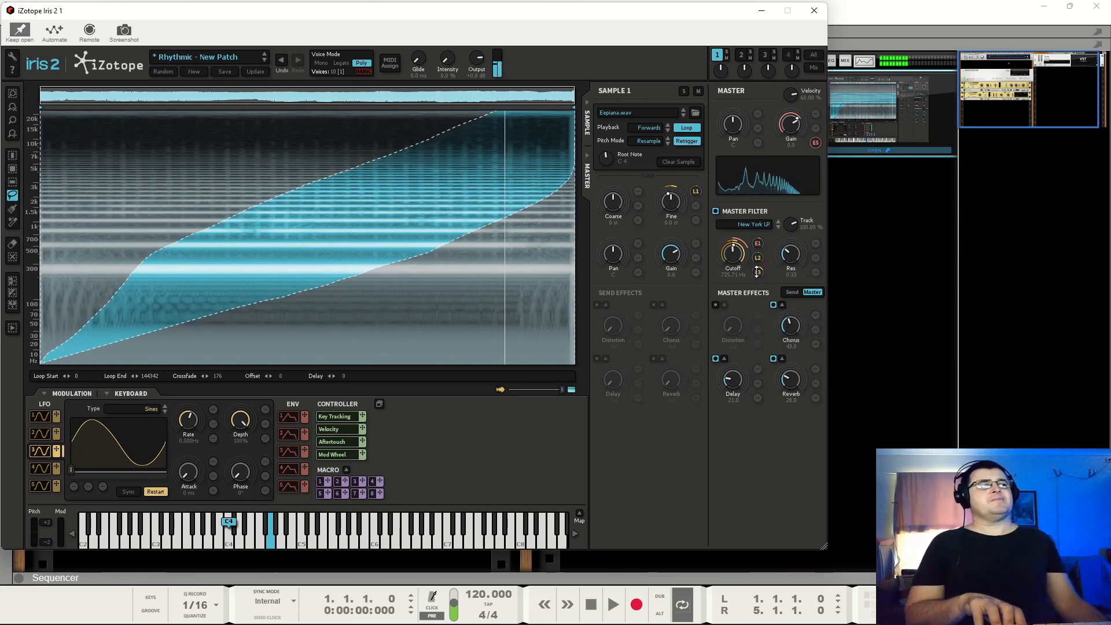
pyautogui.click(757, 272)
pyautogui.moveTo(839, 380)
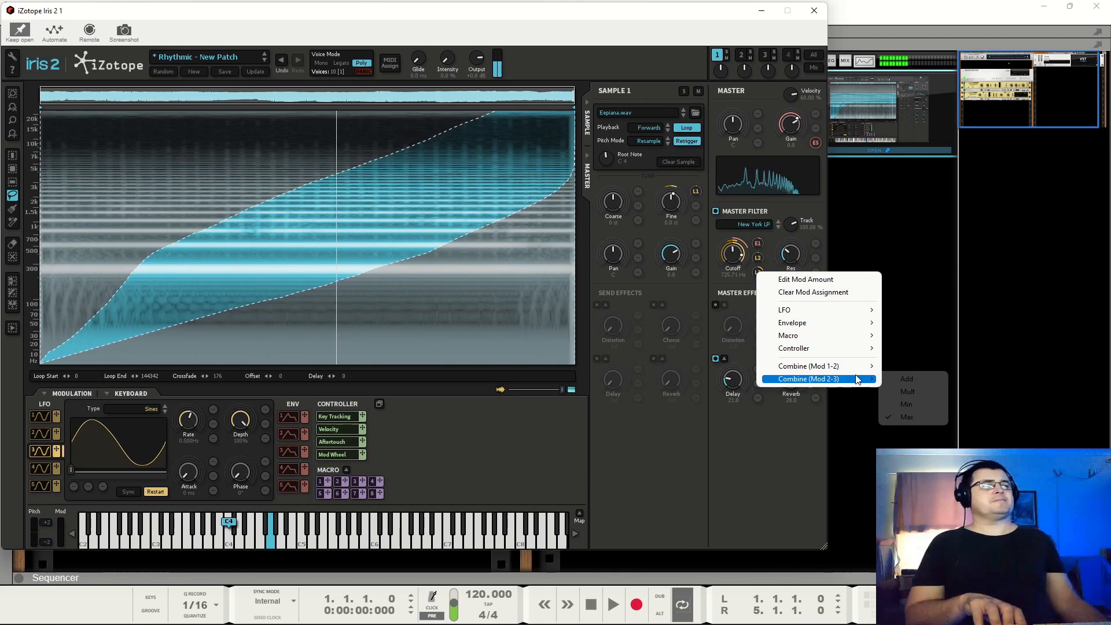
pyautogui.click(908, 393)
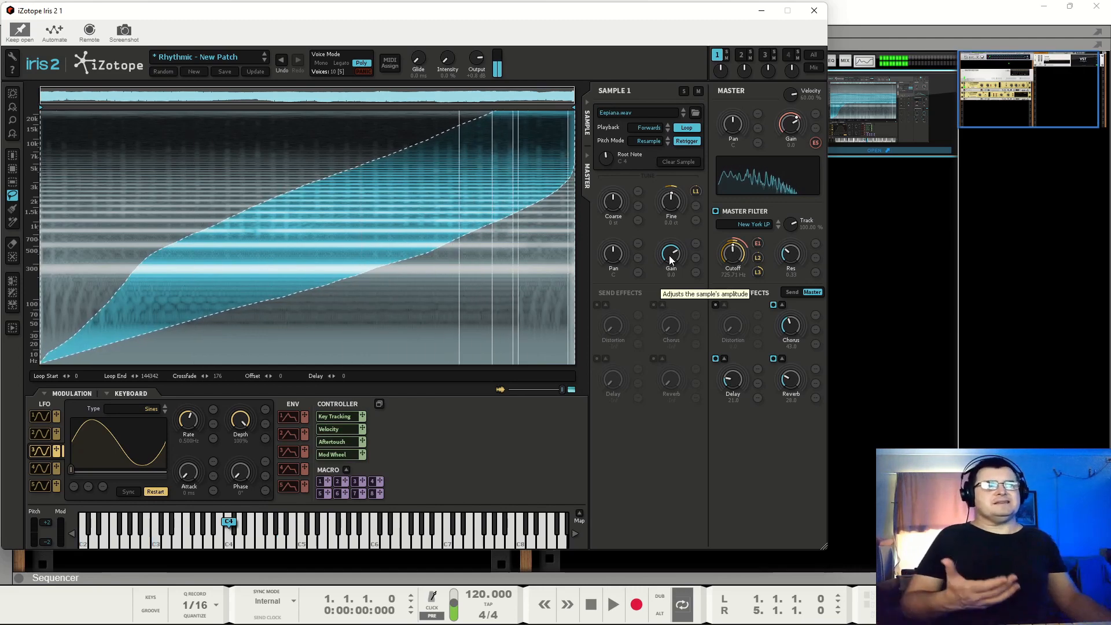
# Step: Open the modulation controls in a separate window to view the LFOs and envelopes together
pyautogui.click(379, 404)
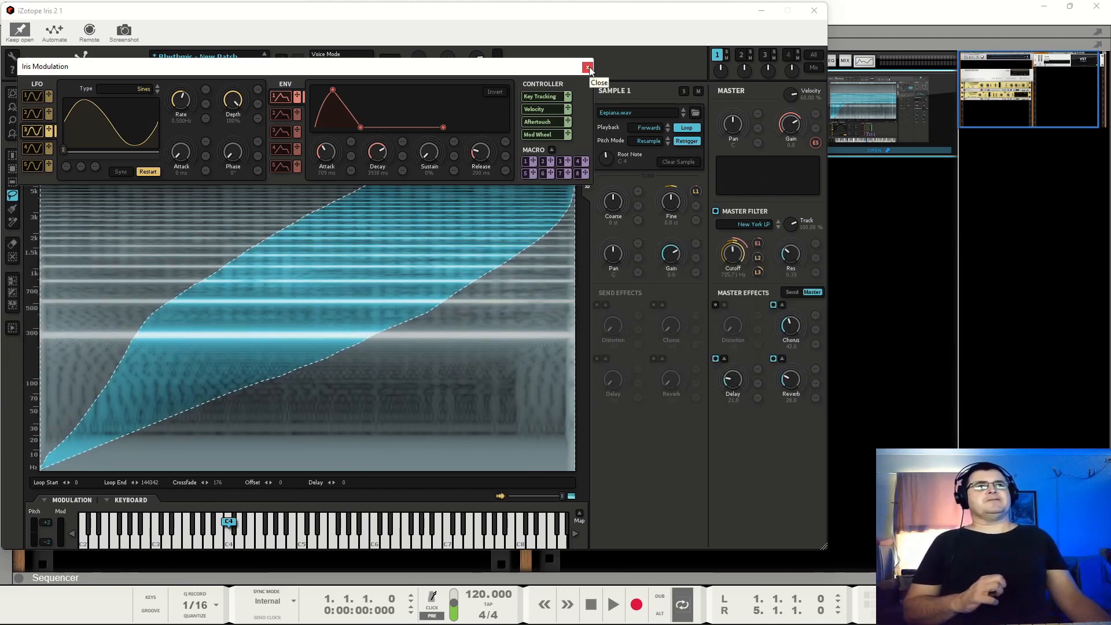
# Step: Move the separate modulation window over the spectrogram and close it so its controls return to the main view
pyautogui.moveTo(478, 68); pyautogui.dragTo(529, 276)
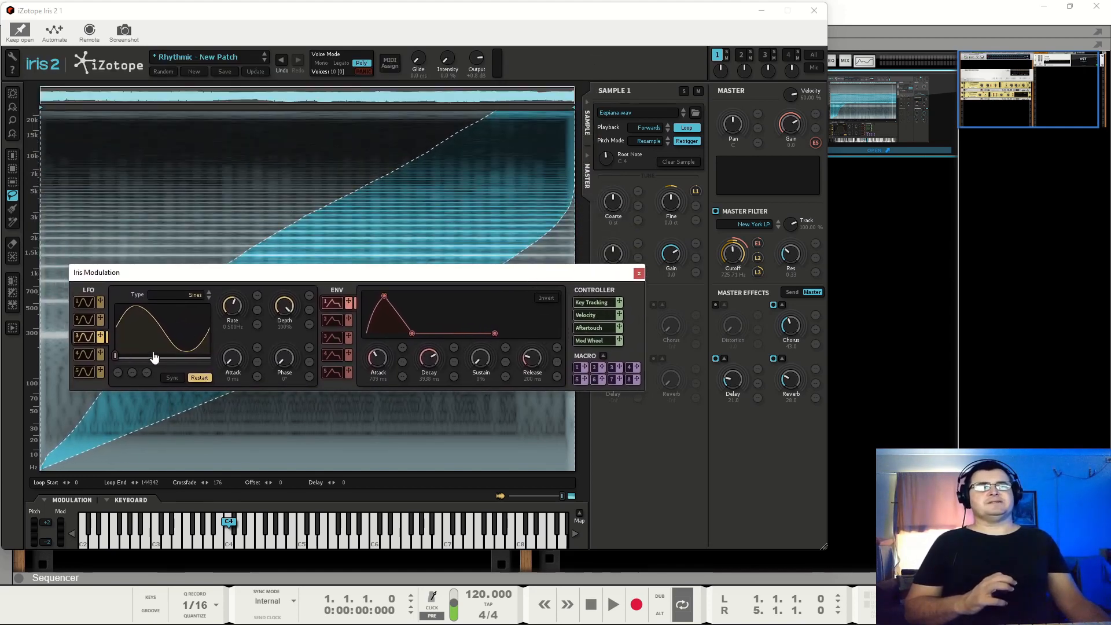
pyautogui.moveTo(395, 277); pyautogui.dragTo(377, 261)
pyautogui.click(620, 258)
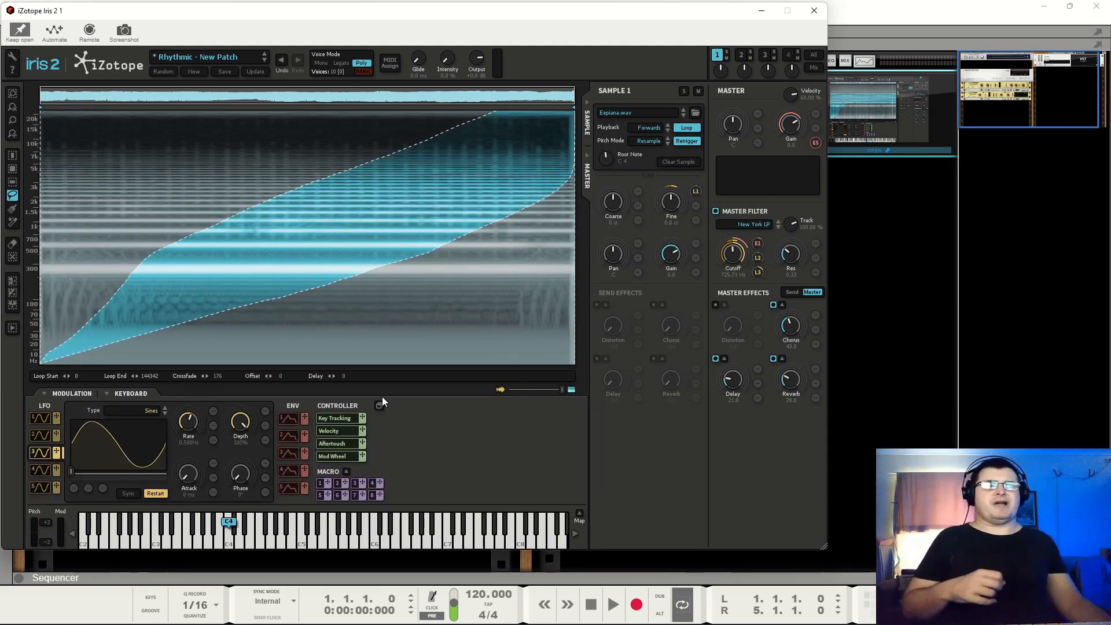
# Step: Collapse the keyboard and modulation sections to enlarge the spectrogram, and expand both sections again
pyautogui.click(108, 393)
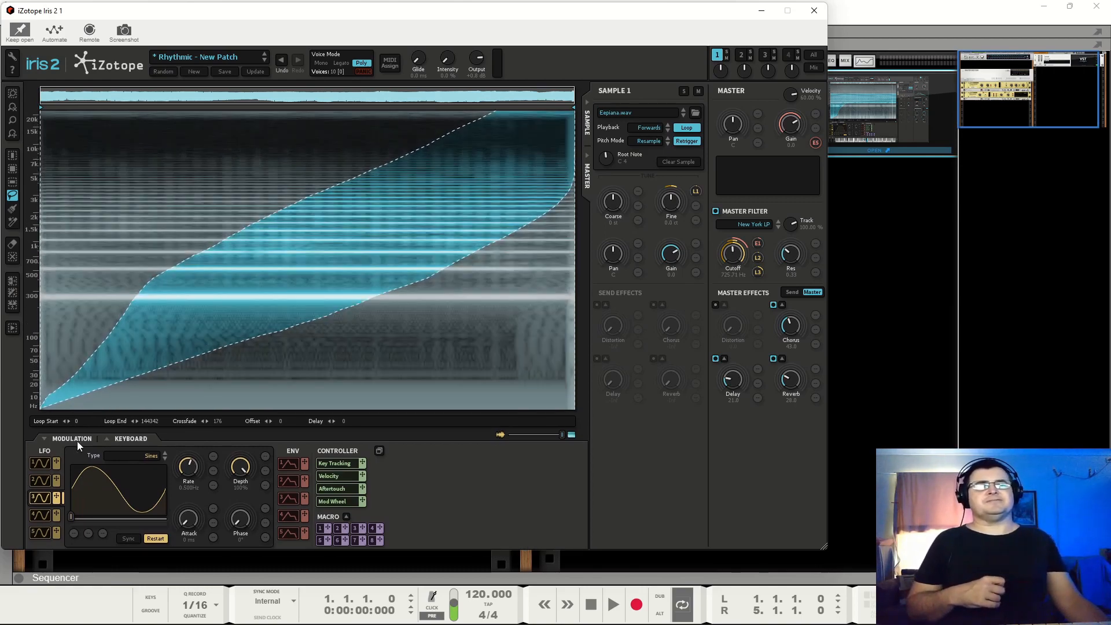
pyautogui.click(44, 460)
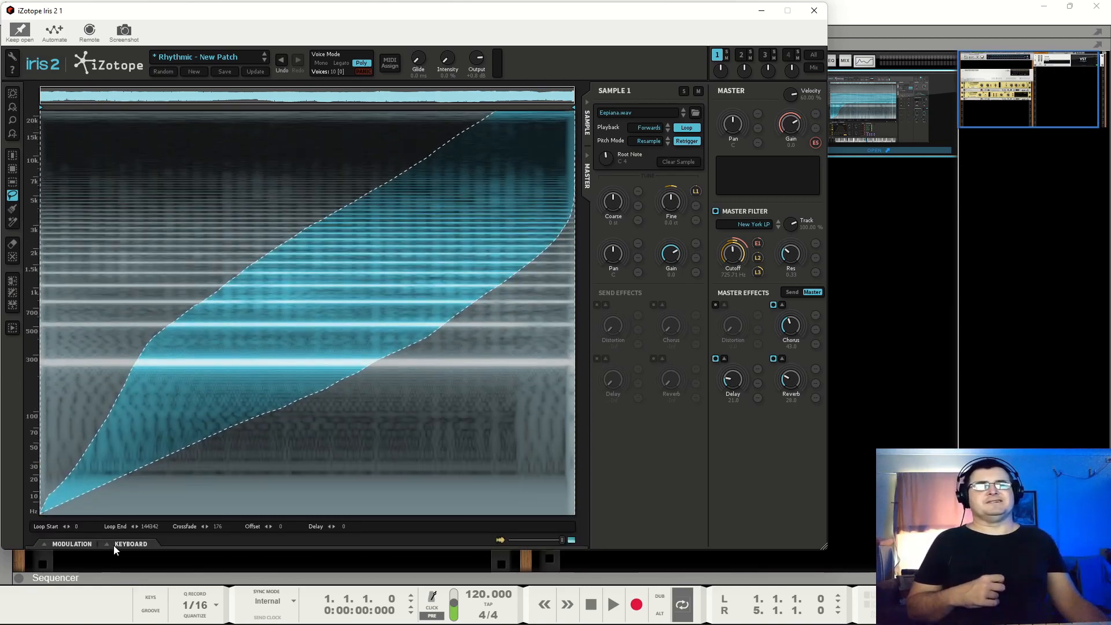
pyautogui.click(106, 544)
pyautogui.click(44, 500)
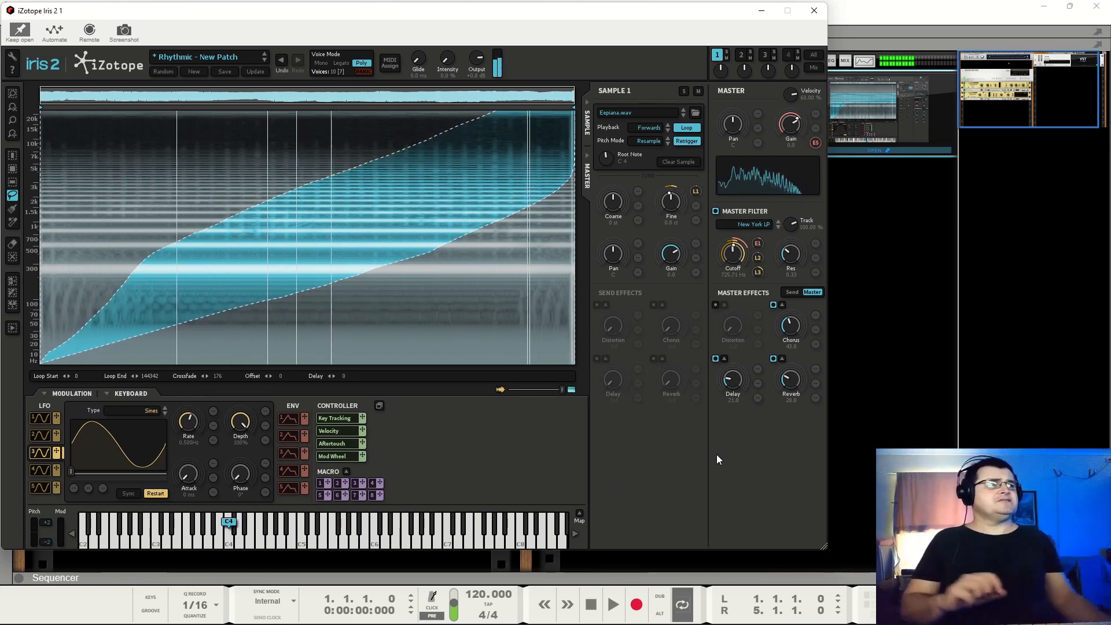
# Step: Turn on the master distortion, raise it to about 55, and set its Tube amount to 24% and tone to 100
pyautogui.click(716, 305)
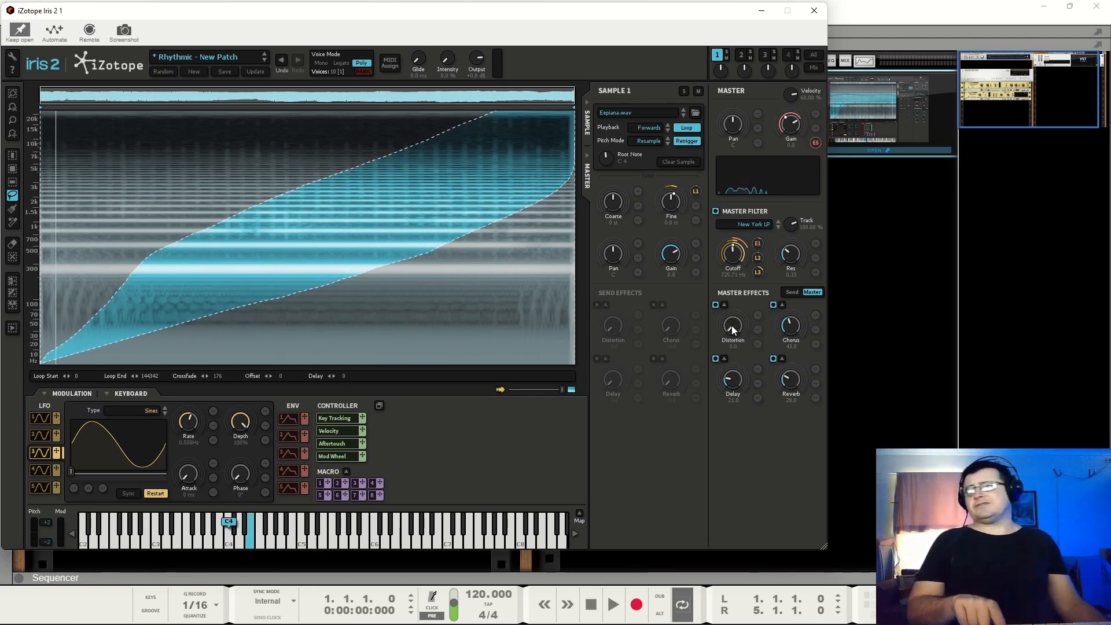
pyautogui.moveTo(732, 325)
pyautogui.mouseDown()
pyautogui.moveTo(726, 255)
pyautogui.moveTo(725, 329)
pyautogui.mouseUp()
pyautogui.click(724, 304)
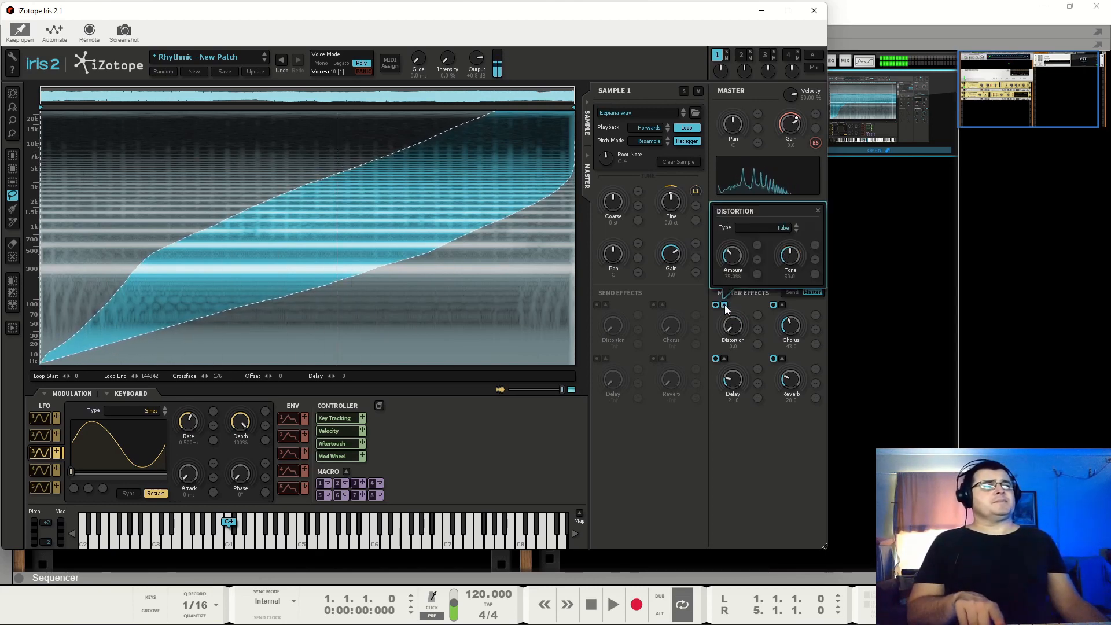
pyautogui.moveTo(732, 309); pyautogui.dragTo(741, 258)
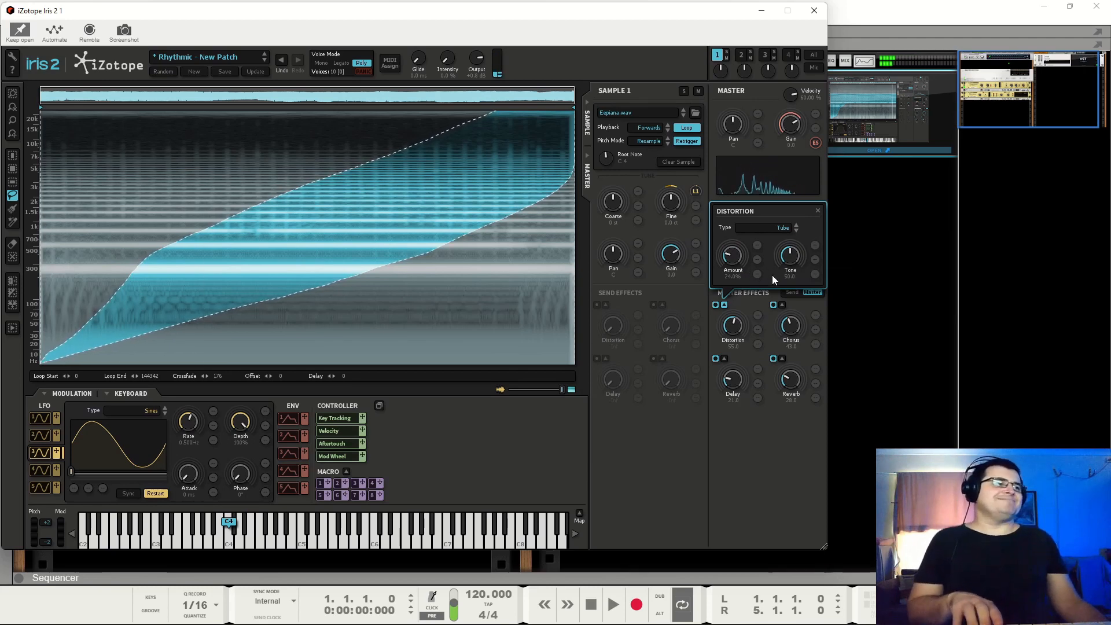
pyautogui.moveTo(789, 256); pyautogui.dragTo(797, 266)
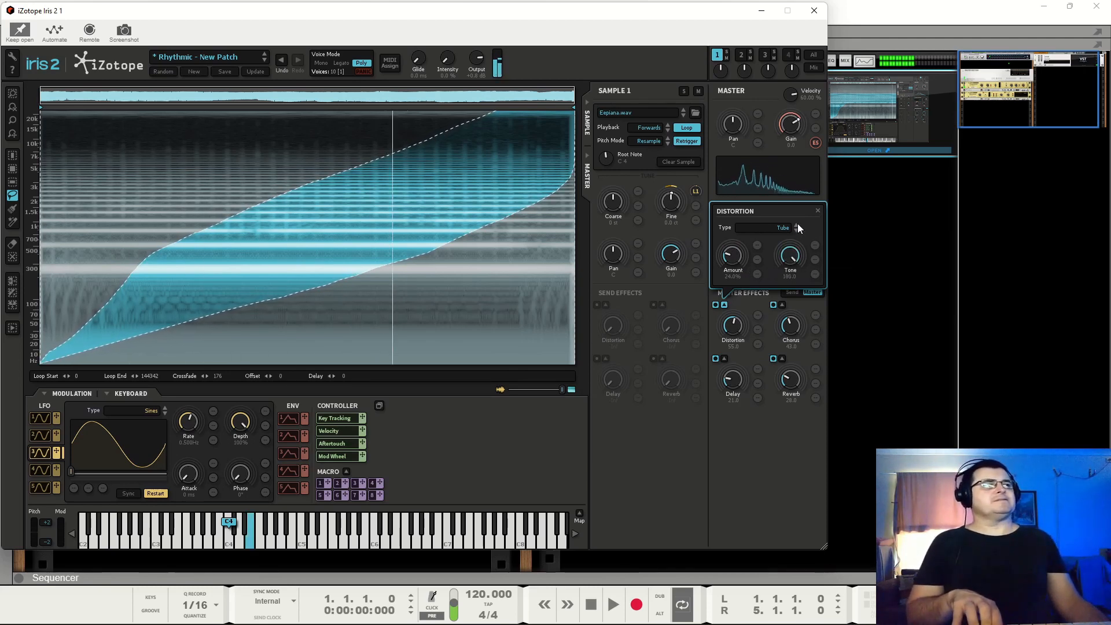
# Step: Change the master distortion type to Saturate, with the amount at about 41% and the tone at about 33
pyautogui.click(777, 227)
pyautogui.click(770, 250)
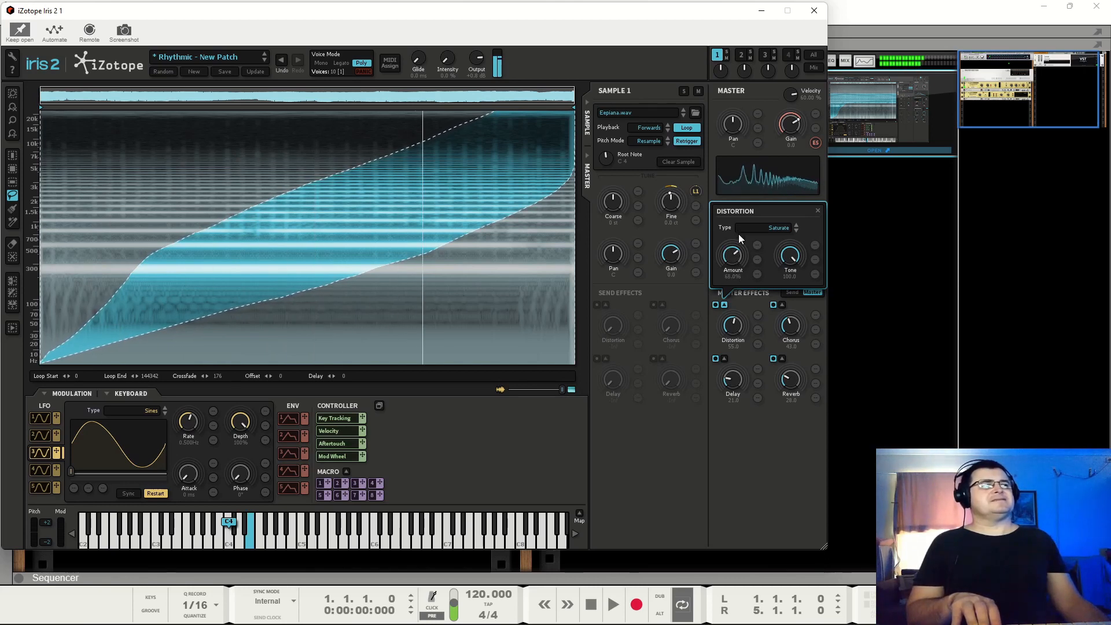
pyautogui.moveTo(781, 254); pyautogui.dragTo(735, 273)
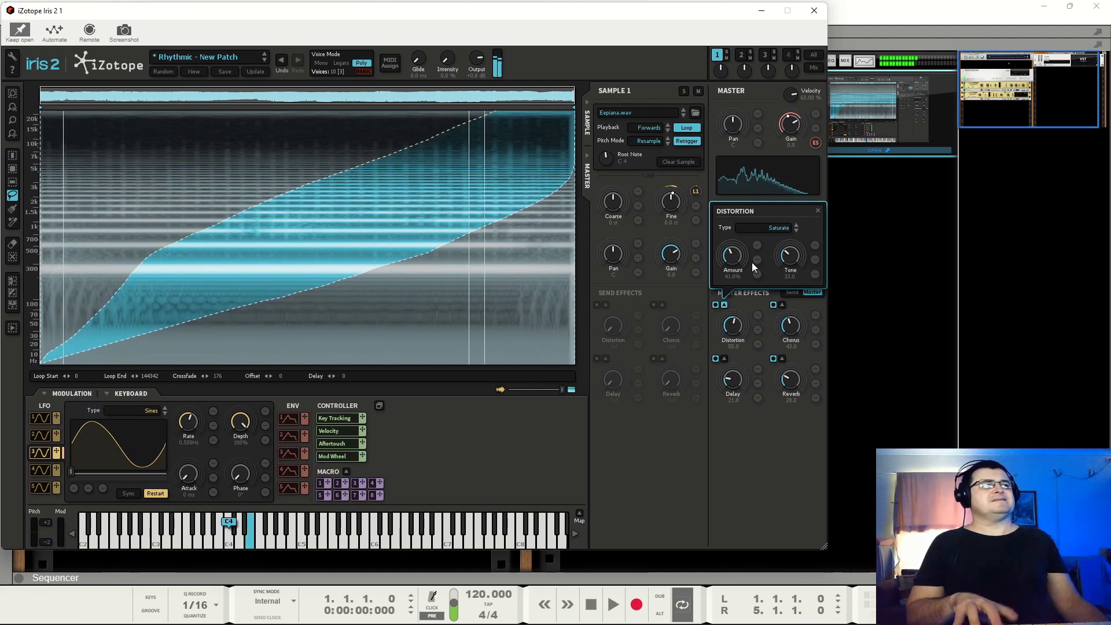
# Step: Compare the distortion types Clipping, Asymmetrical, Scream and Aliasing at different amounts, and turn the master distortion off
pyautogui.click(797, 231)
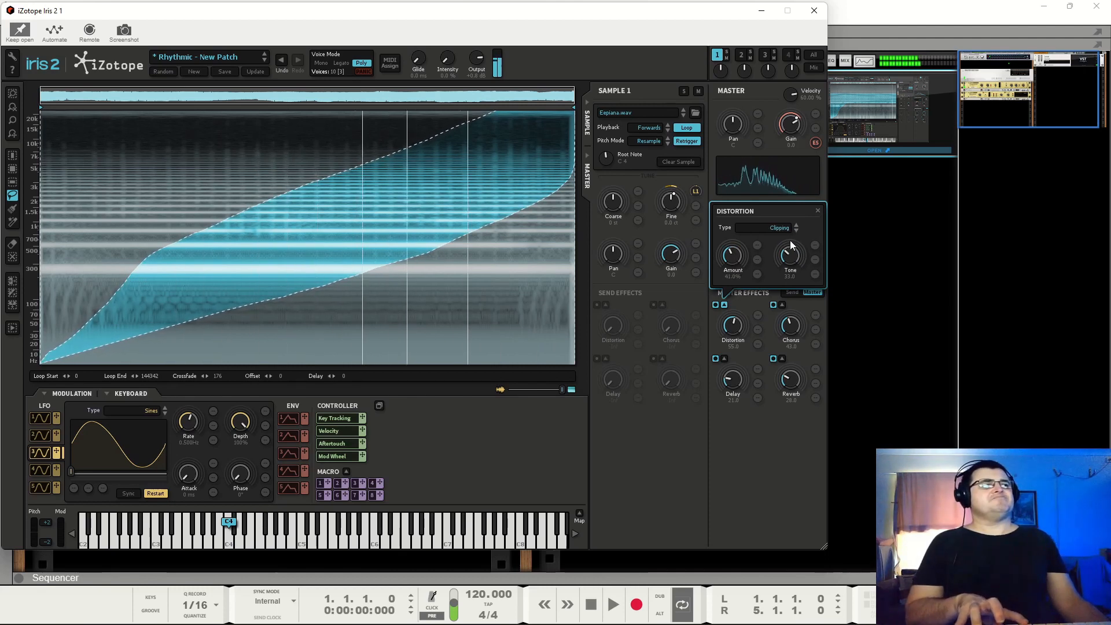
pyautogui.moveTo(731, 257); pyautogui.dragTo(732, 243)
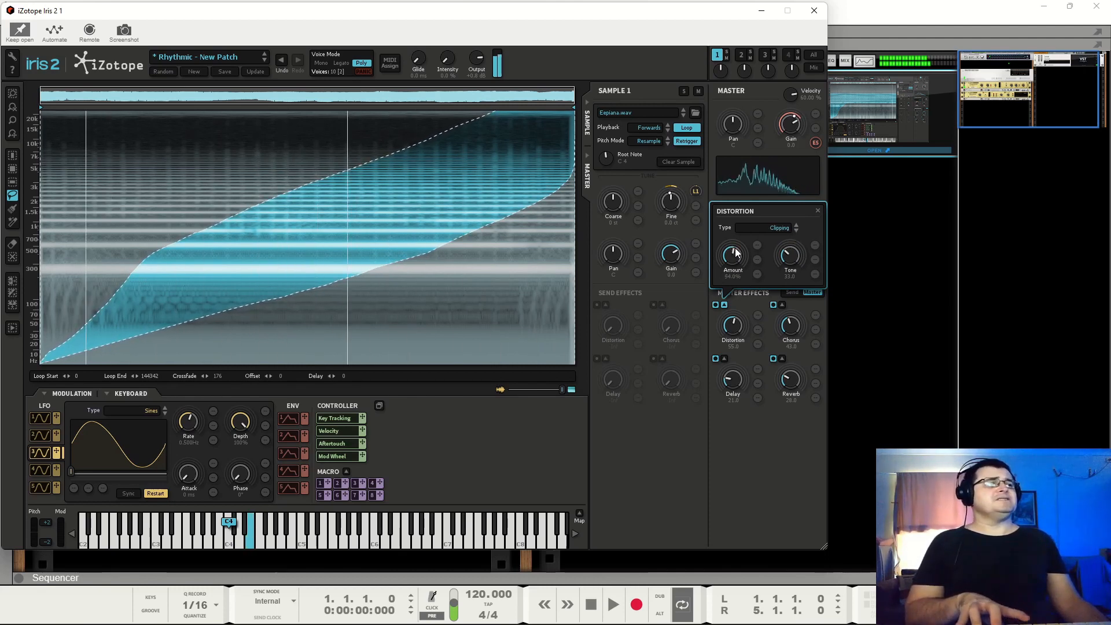
pyautogui.click(797, 232)
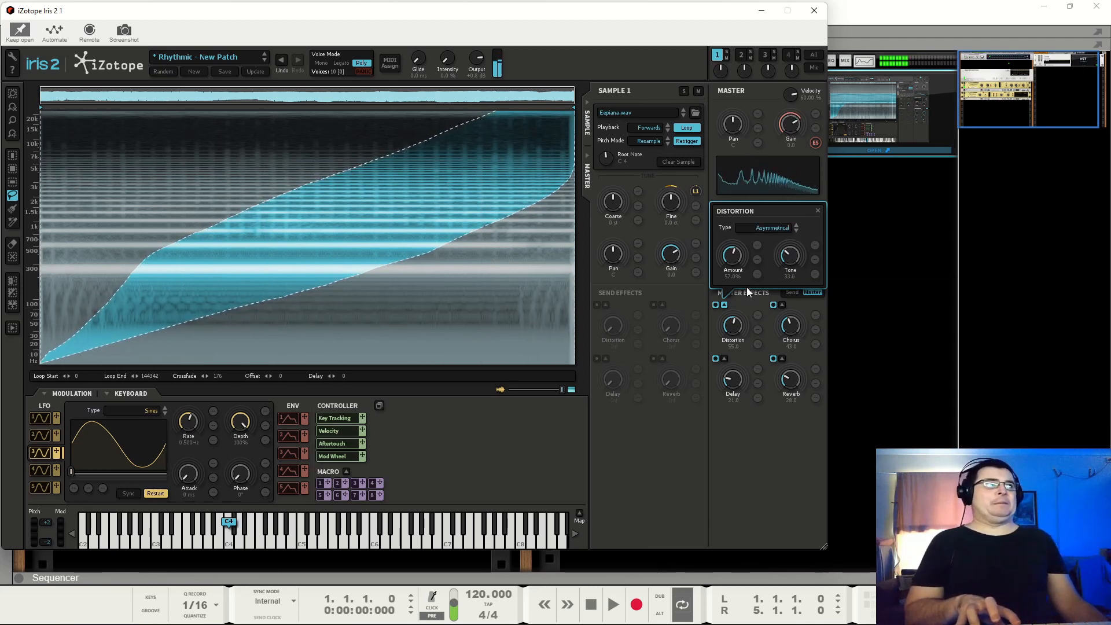
pyautogui.click(781, 227)
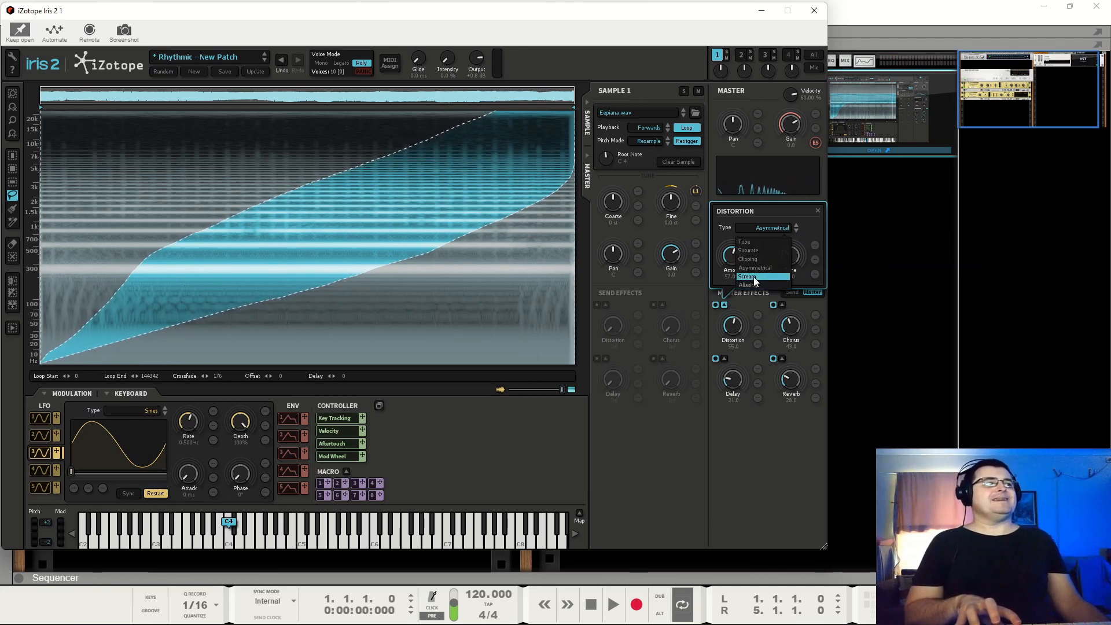
pyautogui.click(754, 276)
pyautogui.click(797, 231)
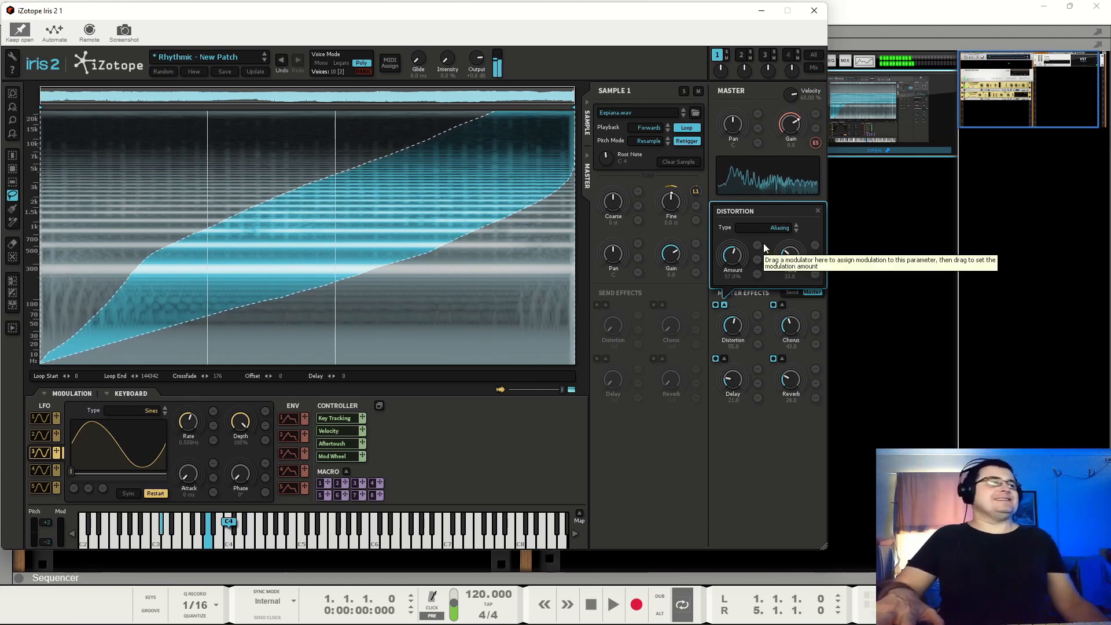
pyautogui.click(818, 211)
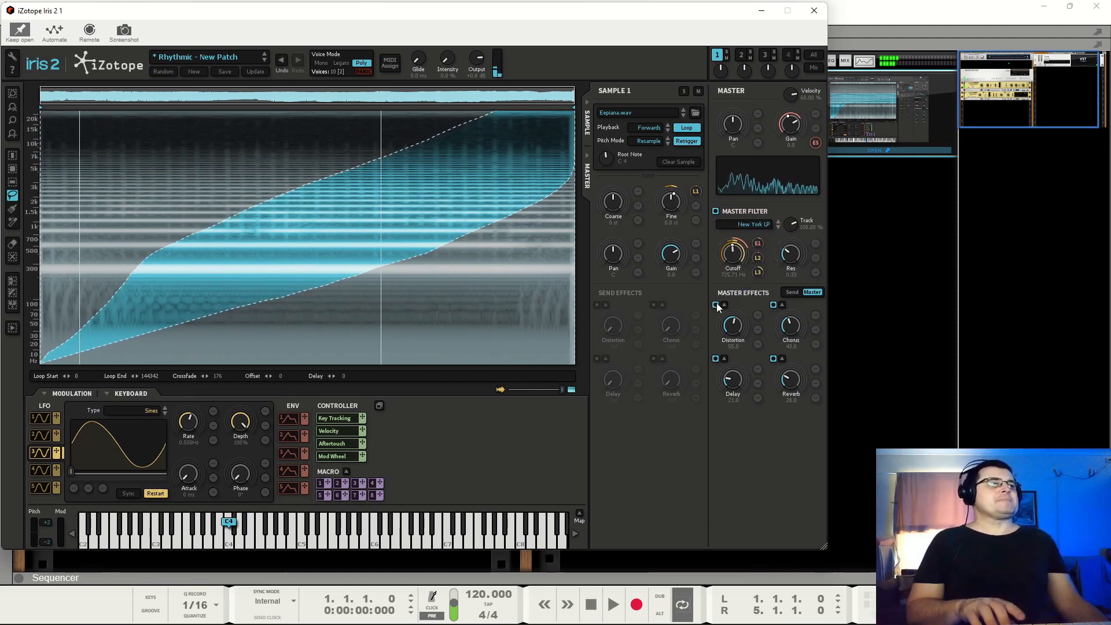
pyautogui.click(716, 305)
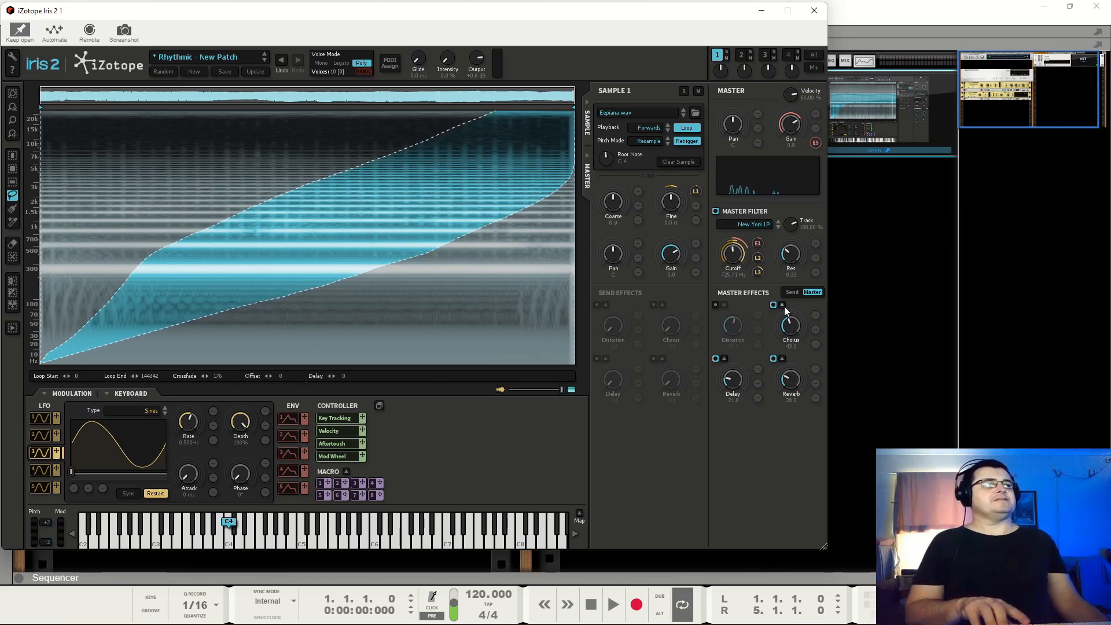
# Step: Review the master chorus settings, and assign LFO 4 to both Time (L) and Time (R) of the stereo delay
pyautogui.click(783, 305)
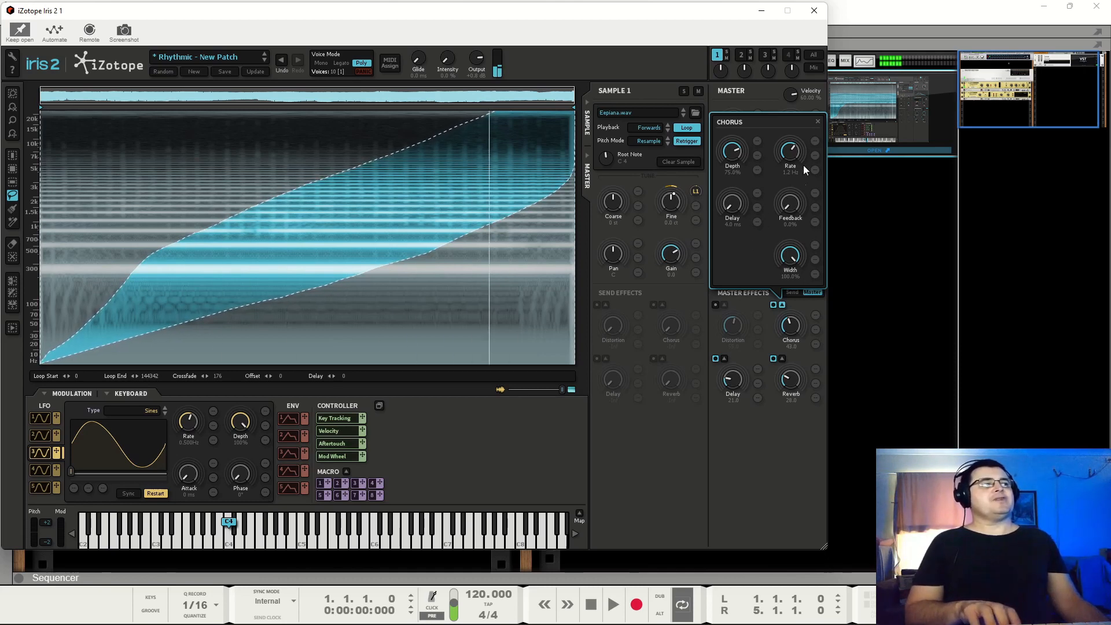
pyautogui.click(724, 359)
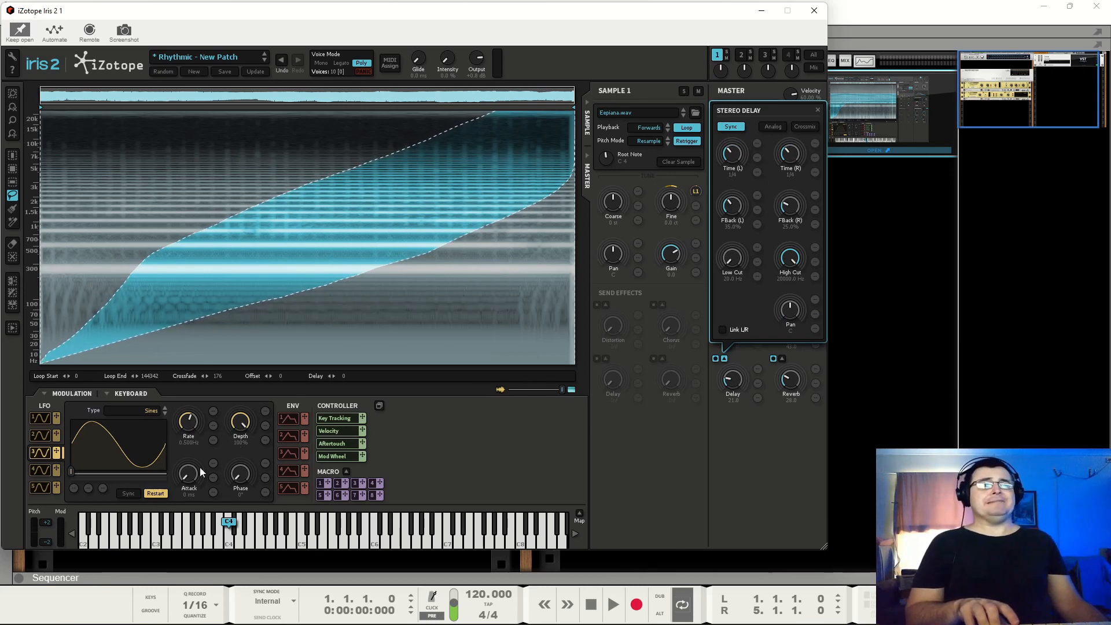
pyautogui.click(41, 472)
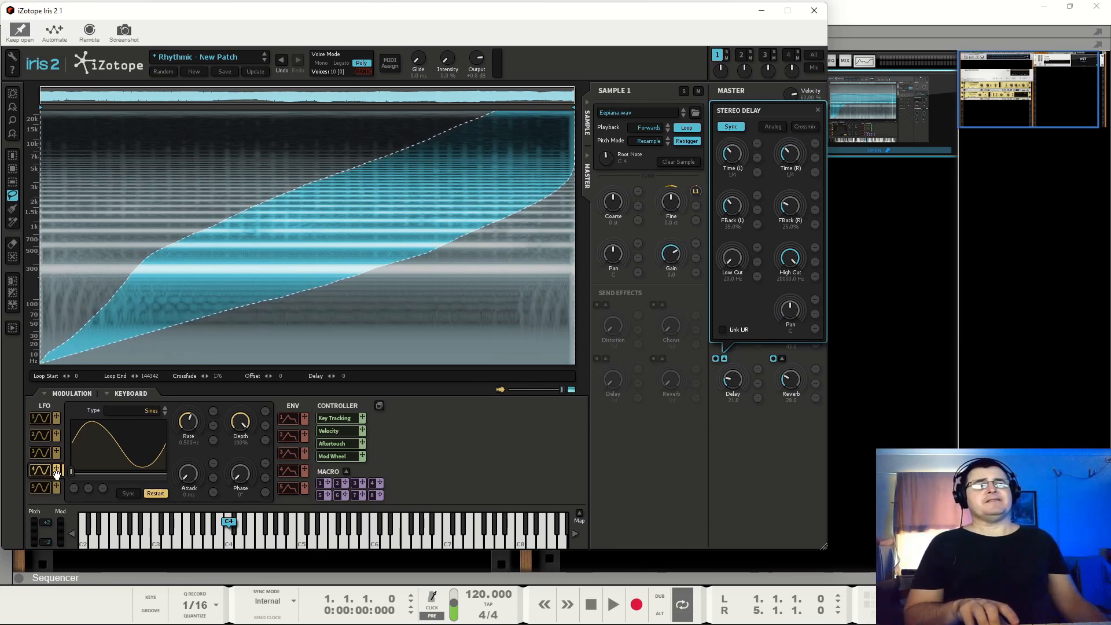
pyautogui.moveTo(459, 437); pyautogui.dragTo(761, 200)
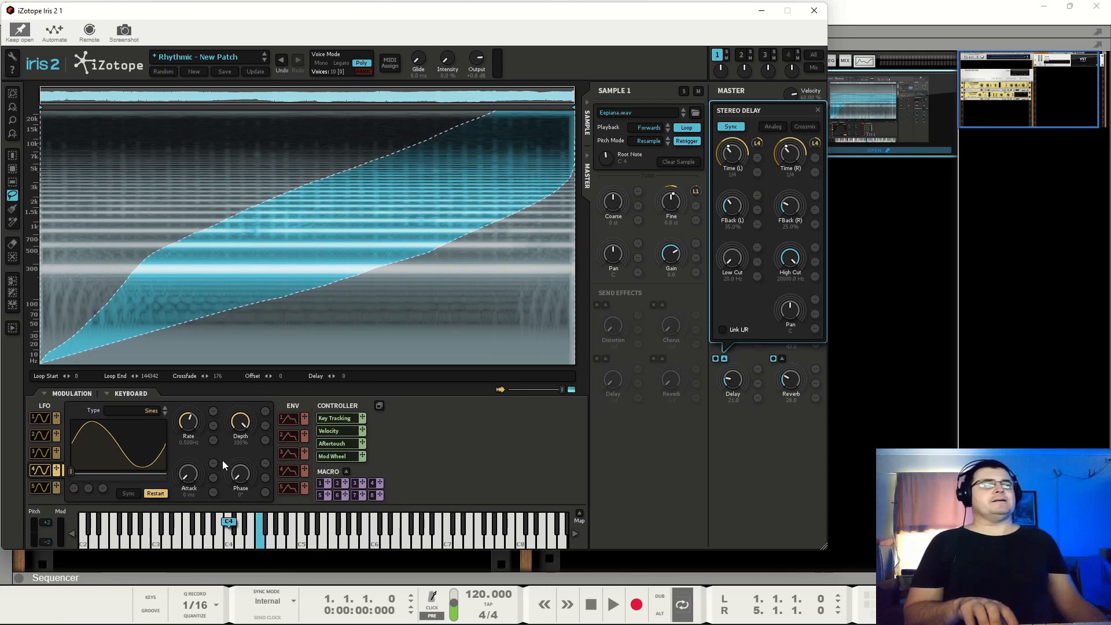
# Step: Turn off the stereo delay's Sync and lower the depth of LFO 4
pyautogui.click(733, 127)
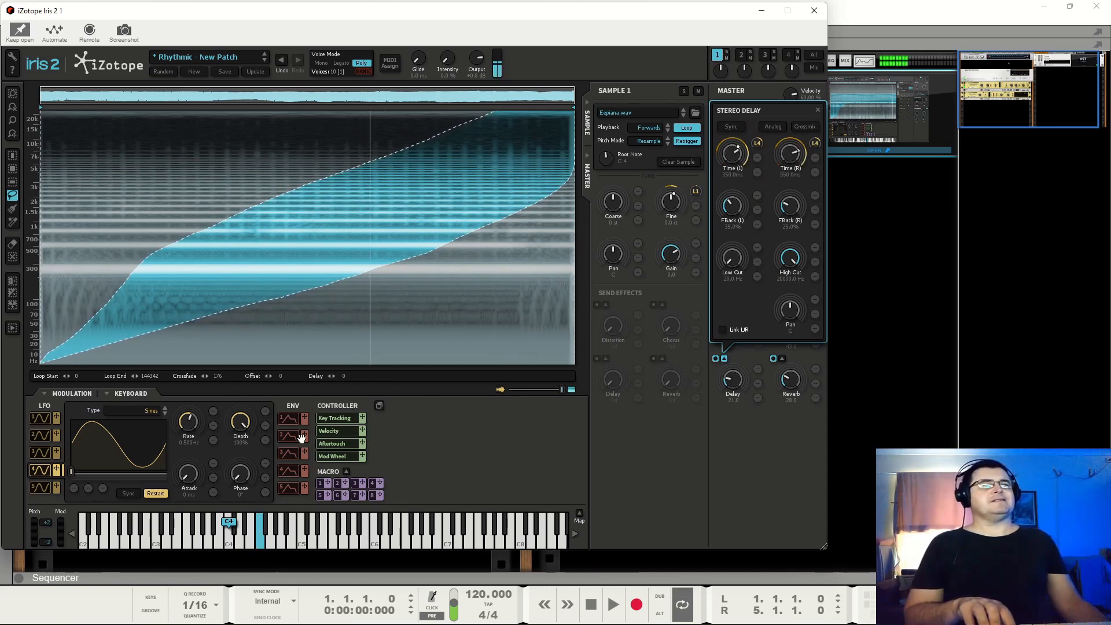
pyautogui.scroll(-4, 242, 450)
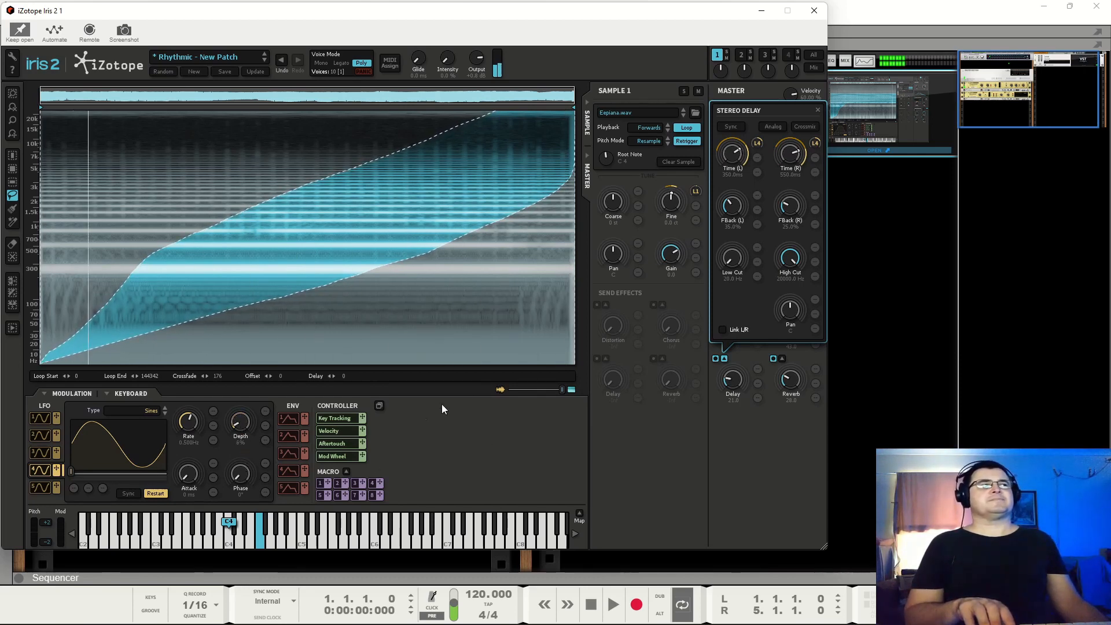
# Step: Set the LFO 4 modulation amount to 0.1 on both the stereo delay's Time (L) and Time (R)
pyautogui.rightClick(759, 144)
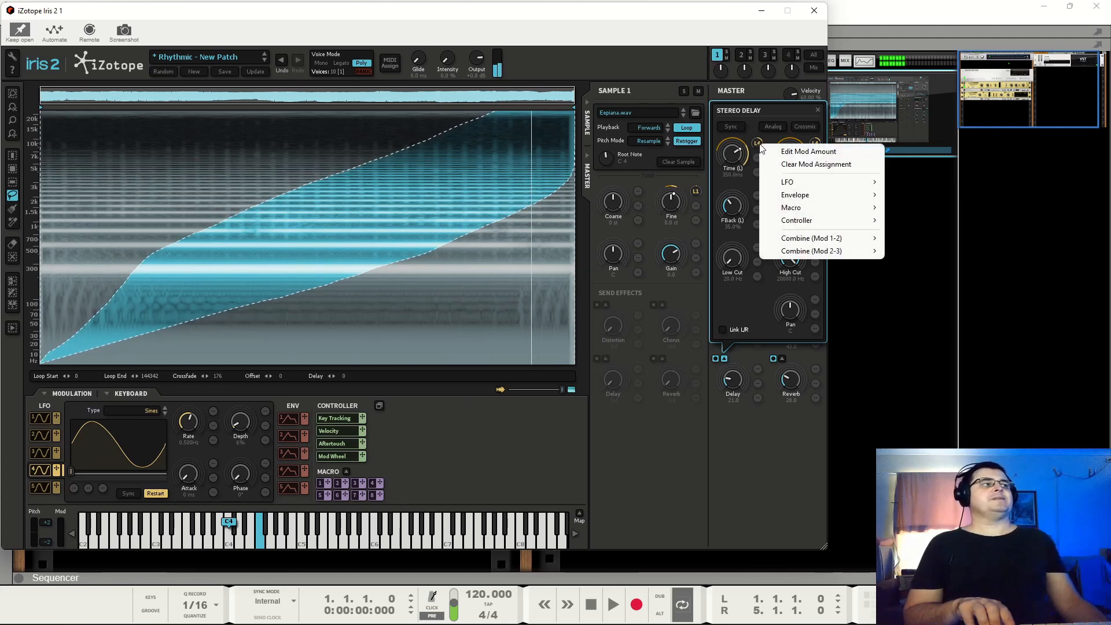
pyautogui.click(764, 150)
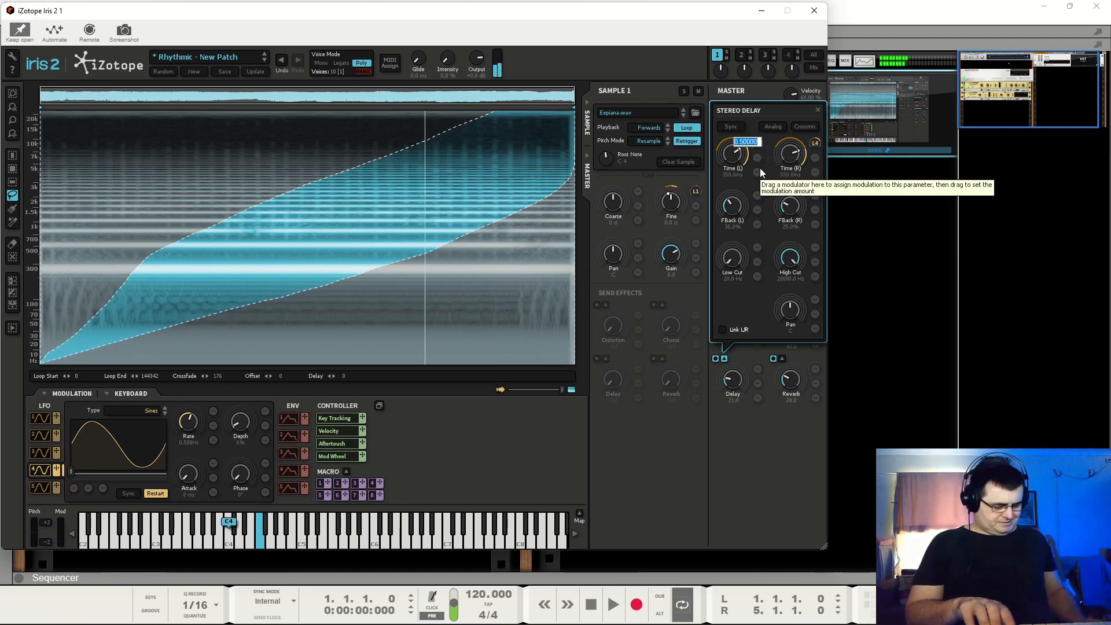
pyautogui.write('0.1')
pyautogui.press('Return')
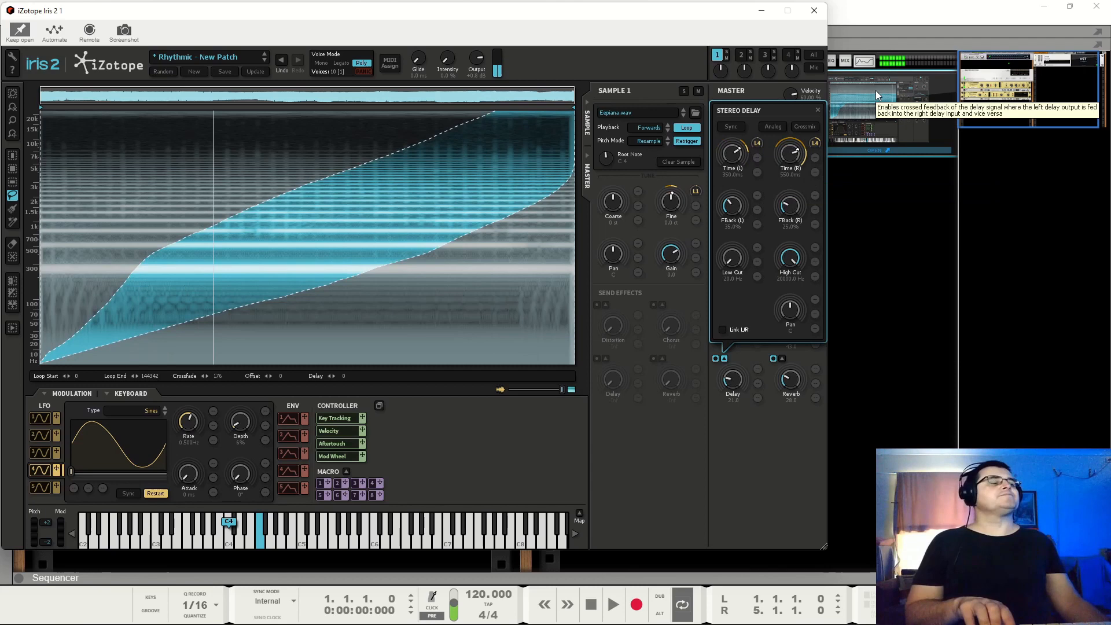
pyautogui.rightClick(817, 144)
pyautogui.click(841, 154)
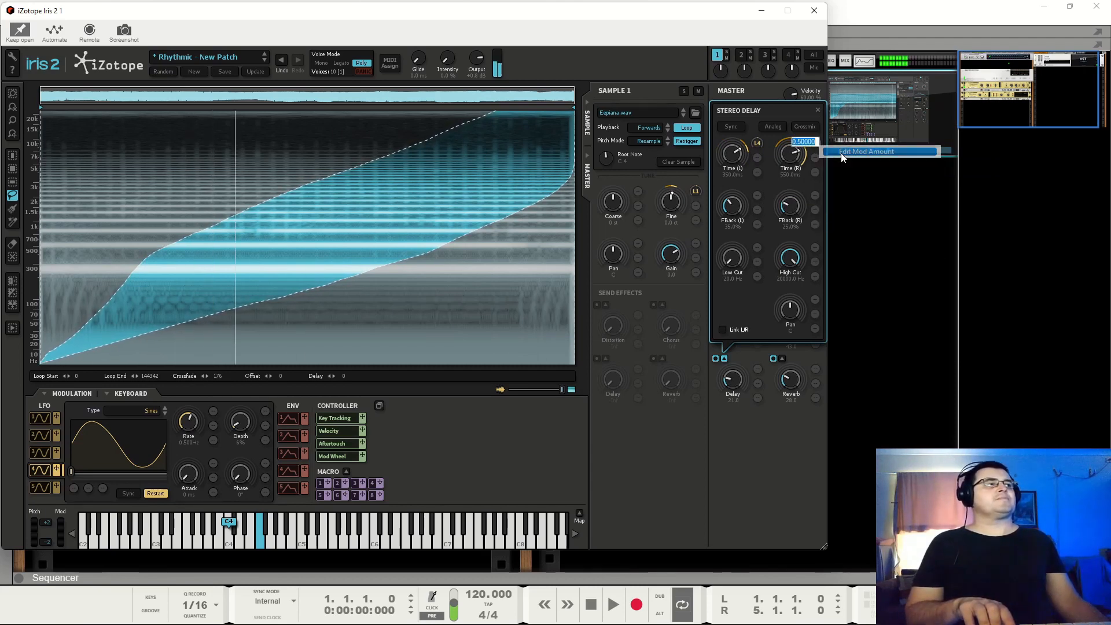
pyautogui.write('0.1')
pyautogui.press('Return')
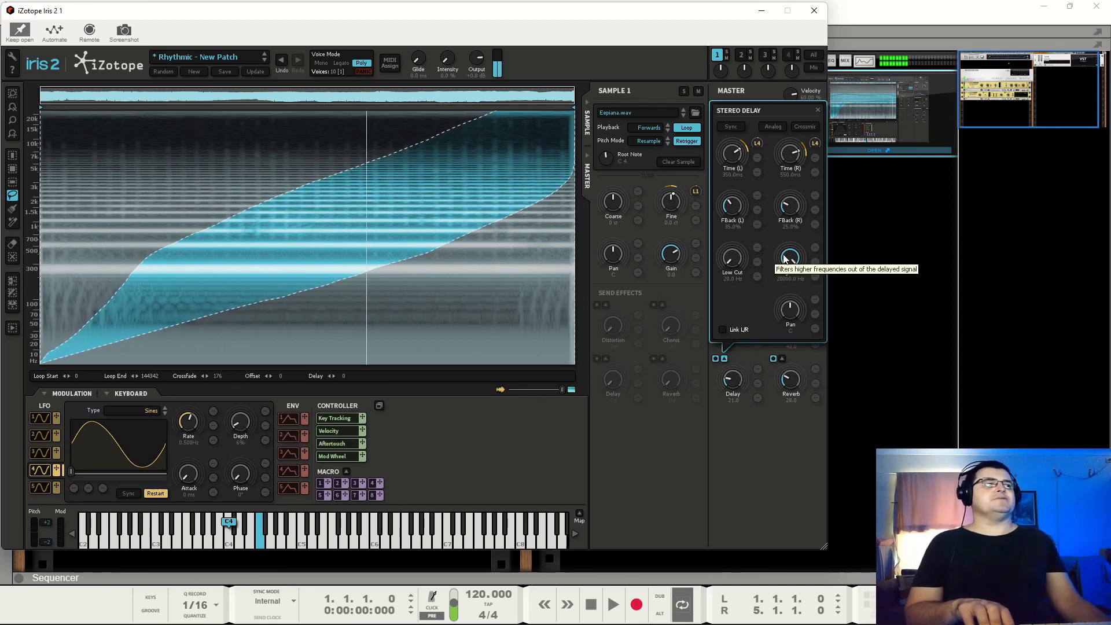
# Step: Set the stereo delay's High Cut to about 11776 Hz and Low Cut to about 45 Hz, with LFO 4's Restart off
pyautogui.moveTo(789, 255); pyautogui.dragTo(737, 250)
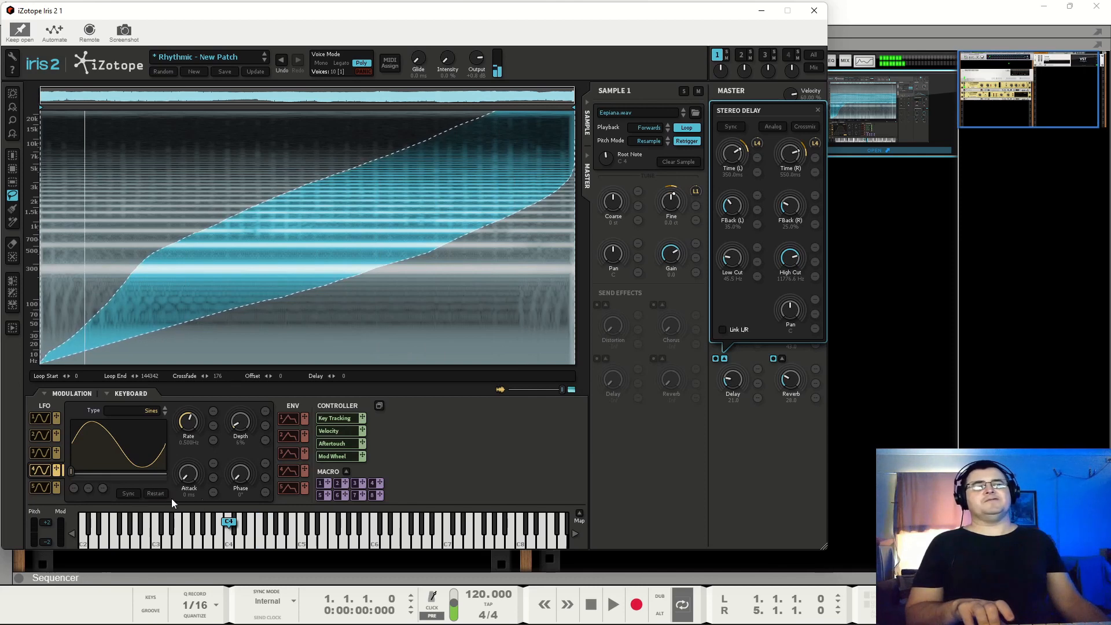
pyautogui.click(155, 493)
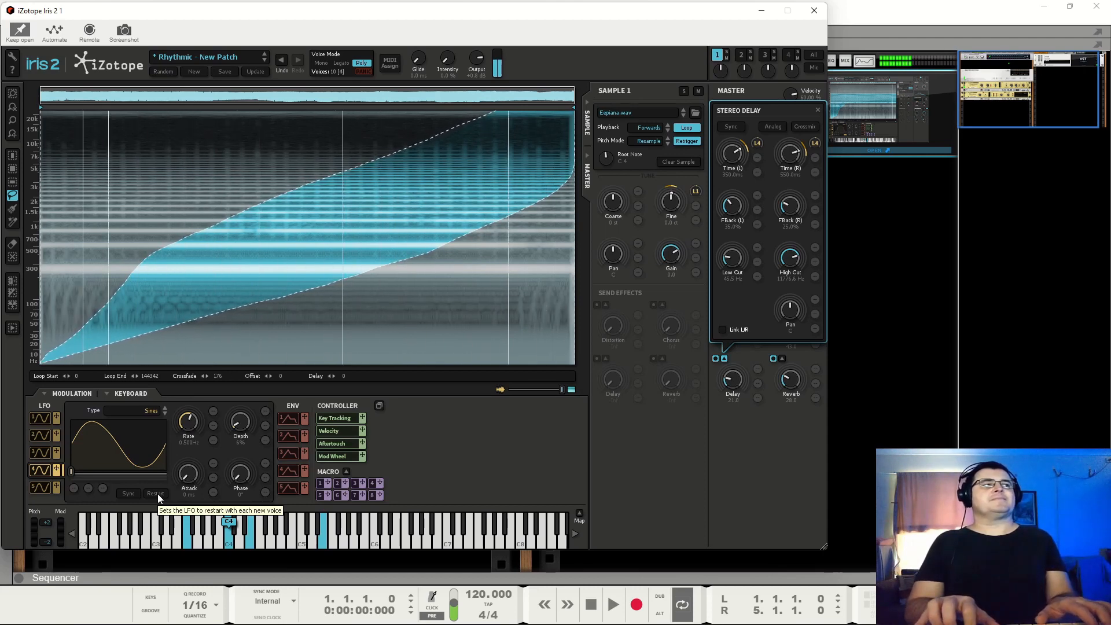
pyautogui.click(818, 109)
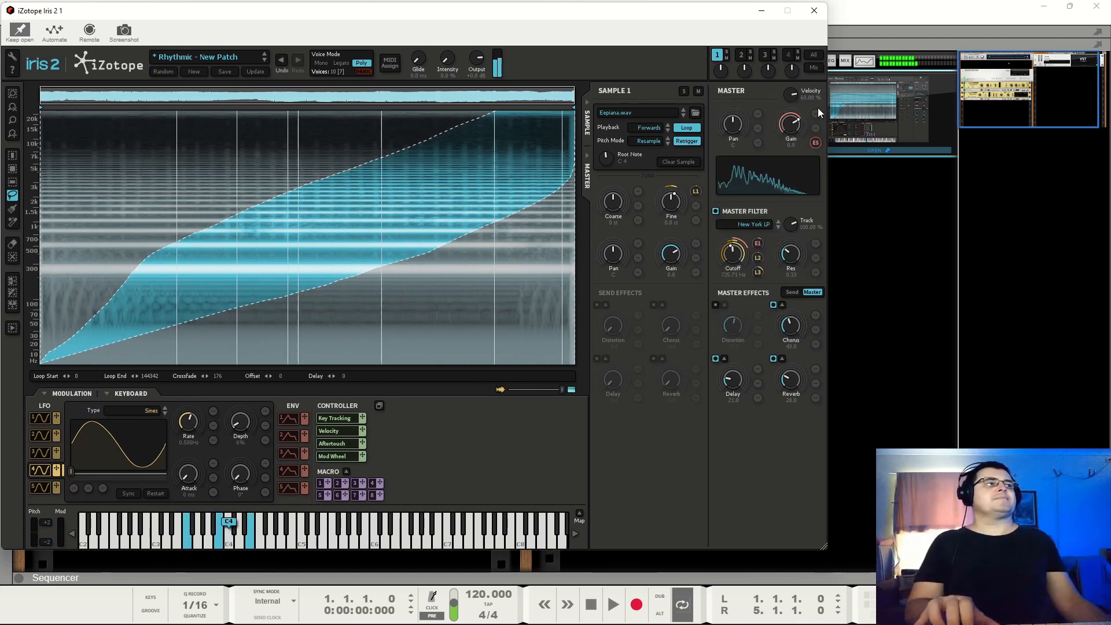
# Step: Turn off the master chorus and reverb, raise the delay to about 45, and turn the reverb back on
pyautogui.click(774, 359)
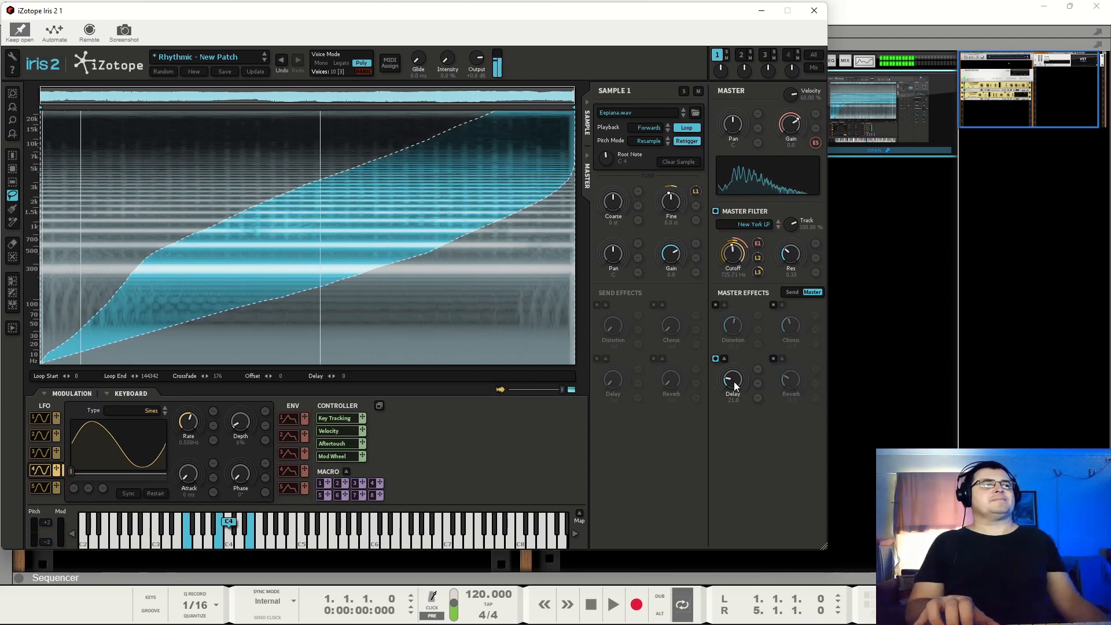
pyautogui.moveTo(734, 384); pyautogui.dragTo(740, 373)
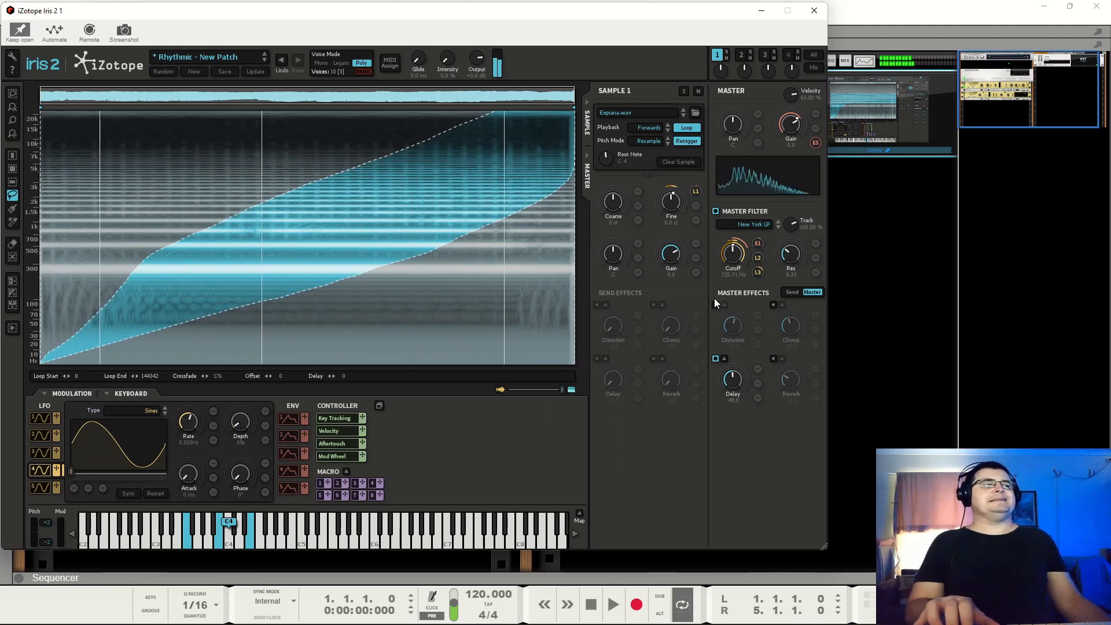
pyautogui.click(773, 359)
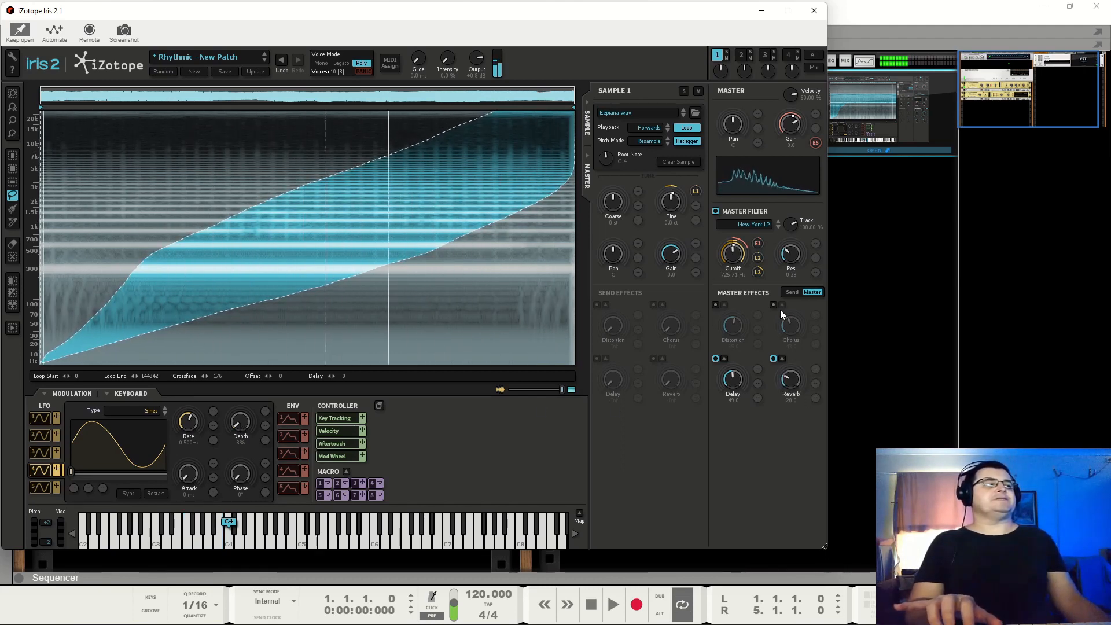
# Step: Turn the master chorus back on and increase the shape amount of LFO 4's Sines waveform
pyautogui.click(773, 304)
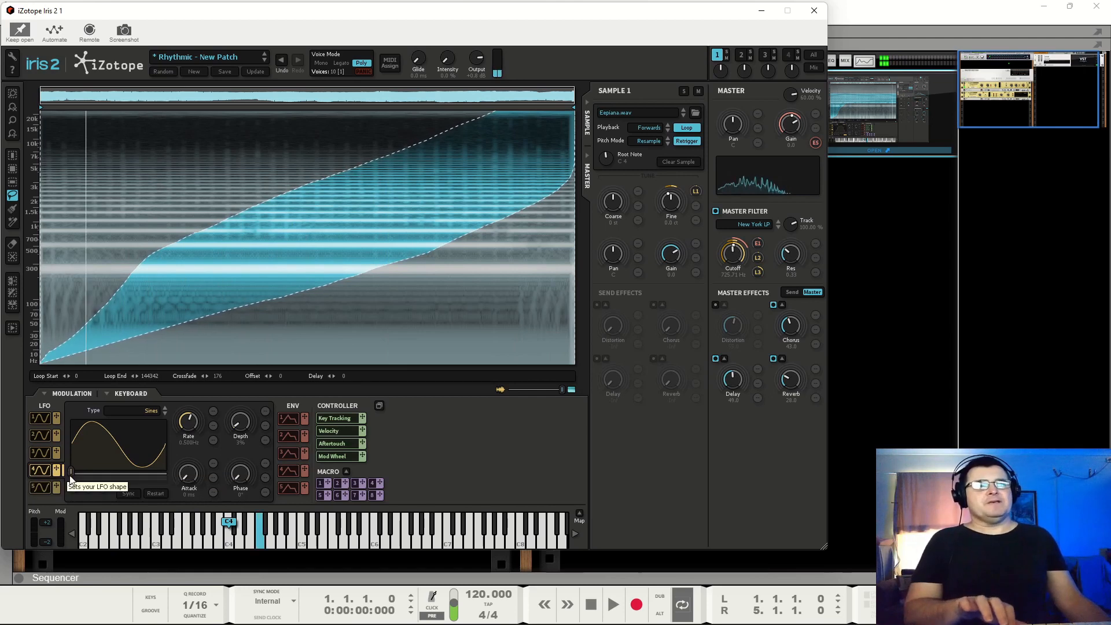
pyautogui.moveTo(71, 474); pyautogui.dragTo(150, 474)
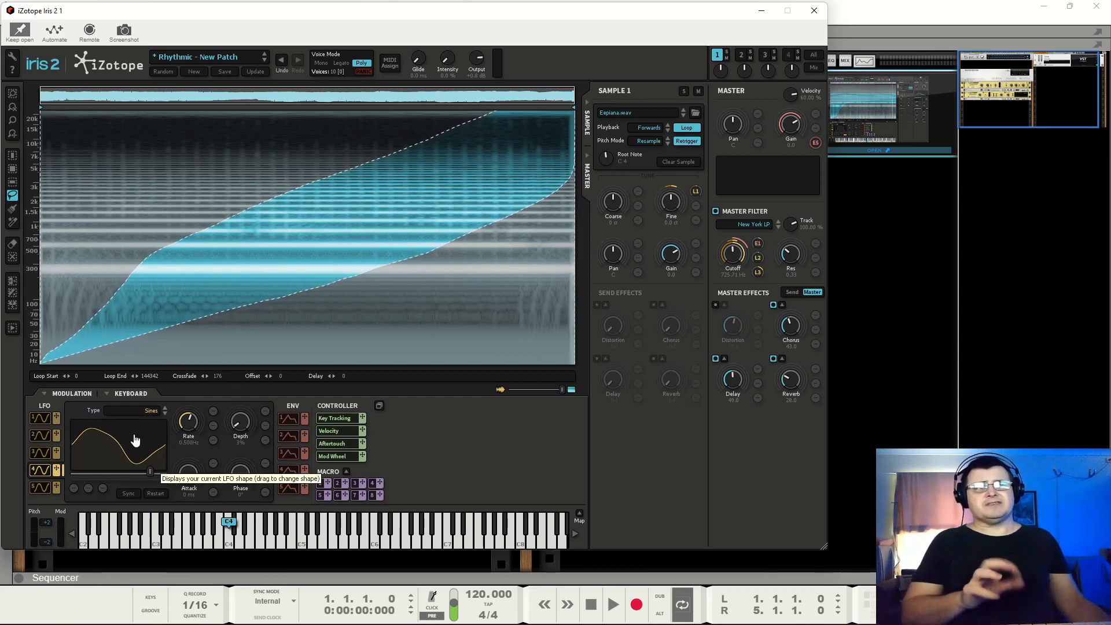
# Step: Try the digital Pyramid type for LFO 4 and reduce its shape amount for coarser stairs
pyautogui.click(148, 411)
pyautogui.moveTo(105, 446)
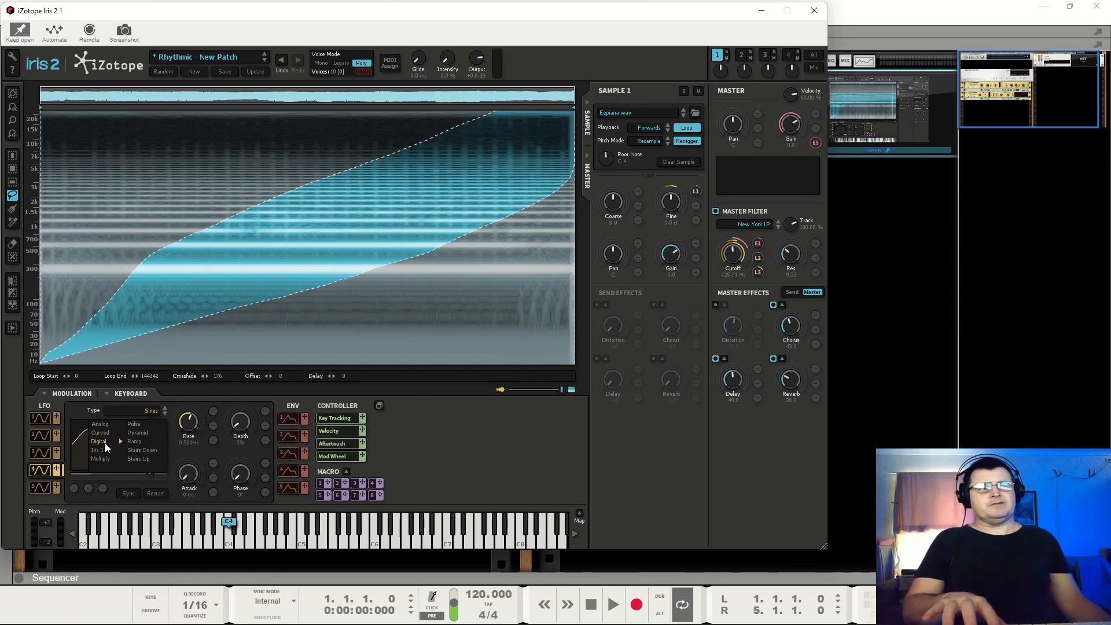
pyautogui.click(137, 433)
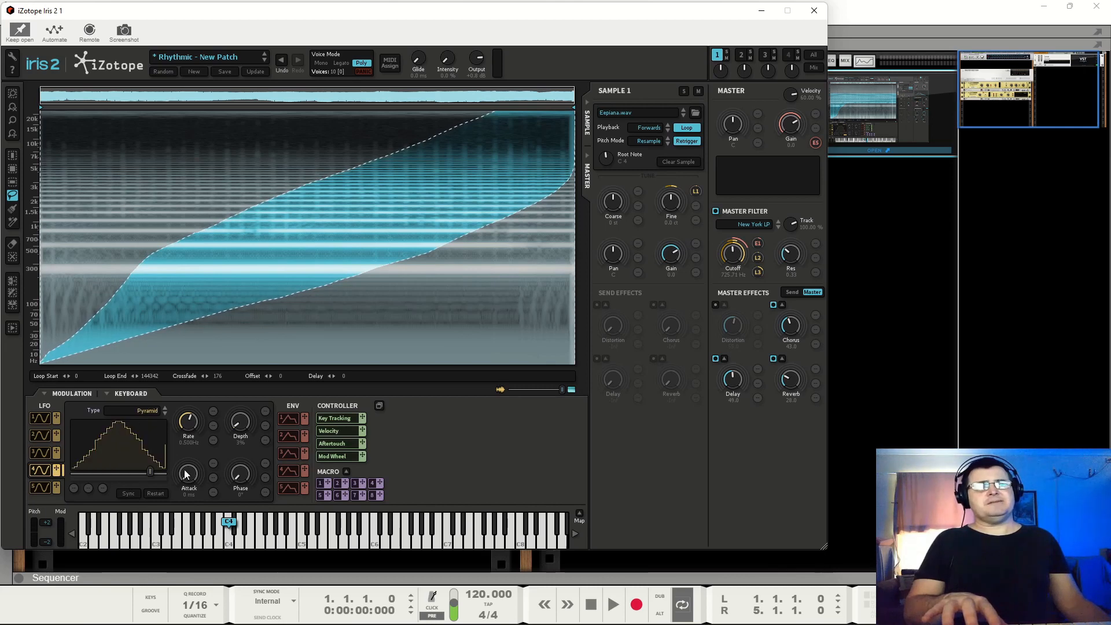
pyautogui.moveTo(149, 474); pyautogui.dragTo(125, 474)
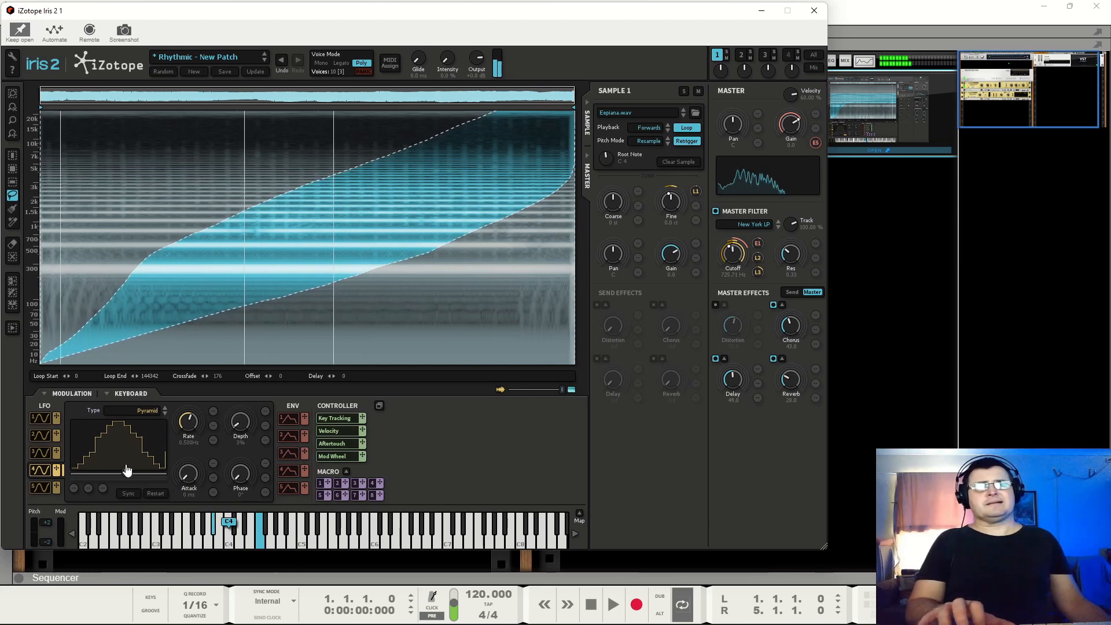
# Step: Set LFO 4's type to Triangle M from the Multiply group and reduce its shape to about a quarter of its range
pyautogui.click(138, 412)
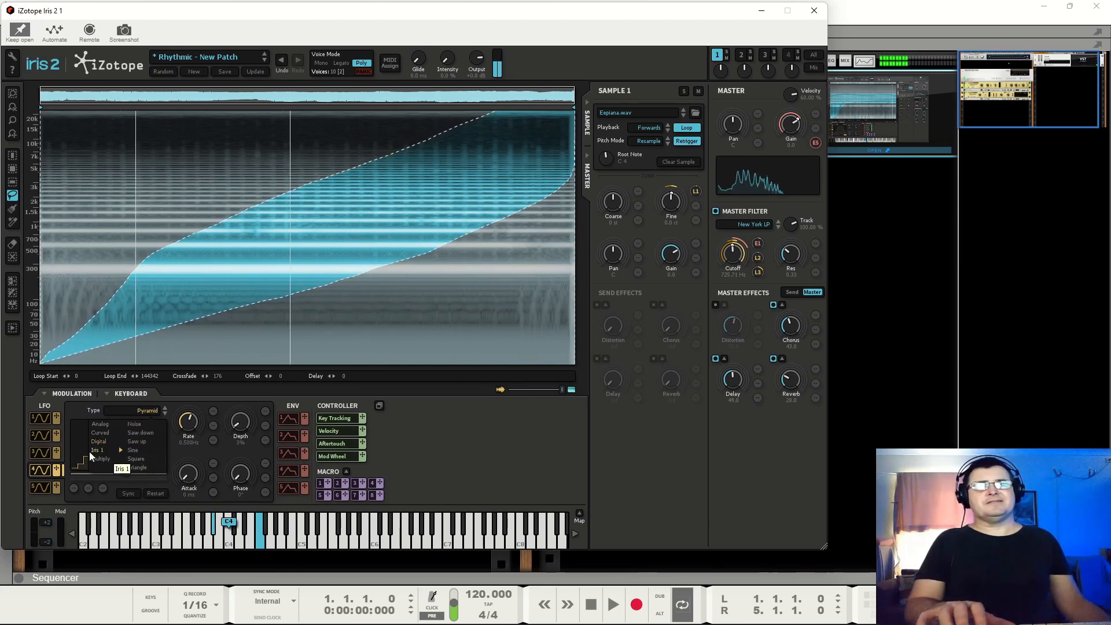
pyautogui.moveTo(102, 450)
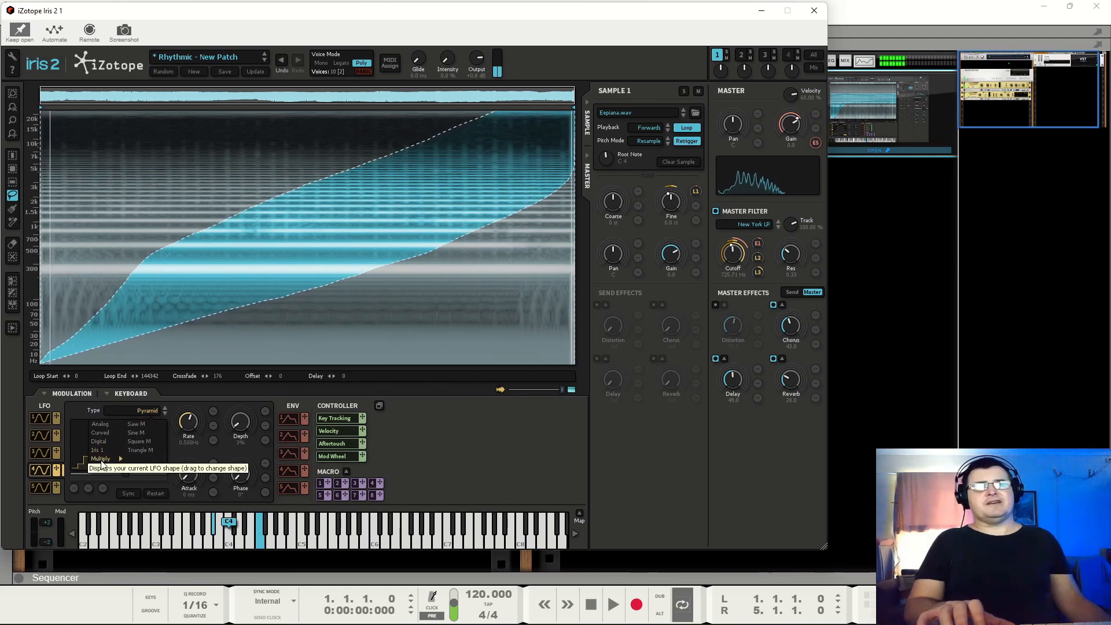
pyautogui.click(140, 450)
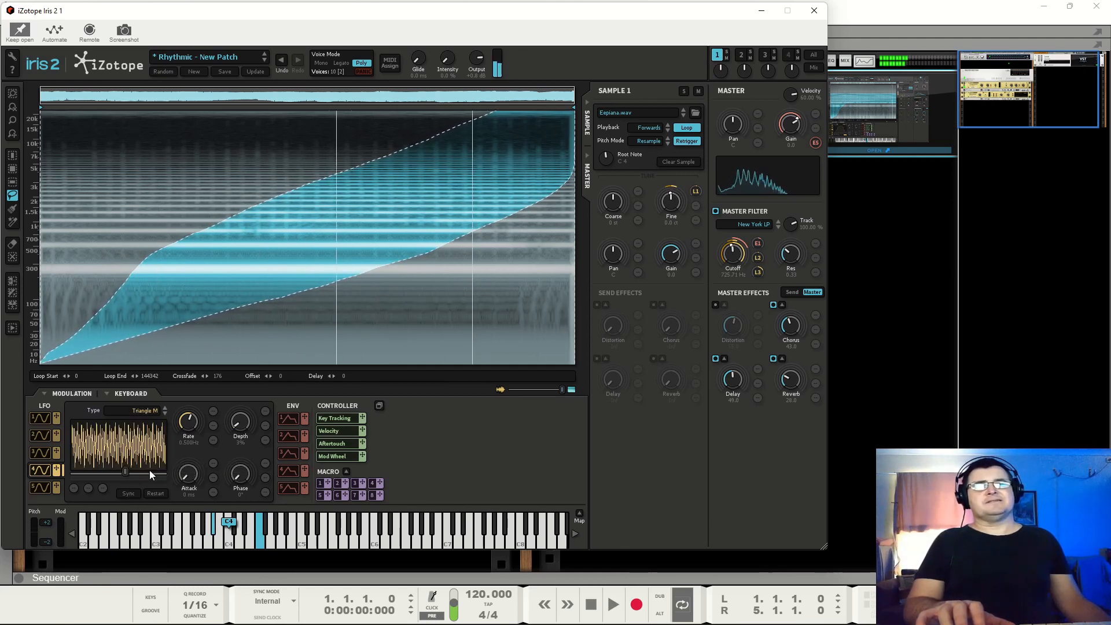
pyautogui.moveTo(127, 471); pyautogui.dragTo(65, 476)
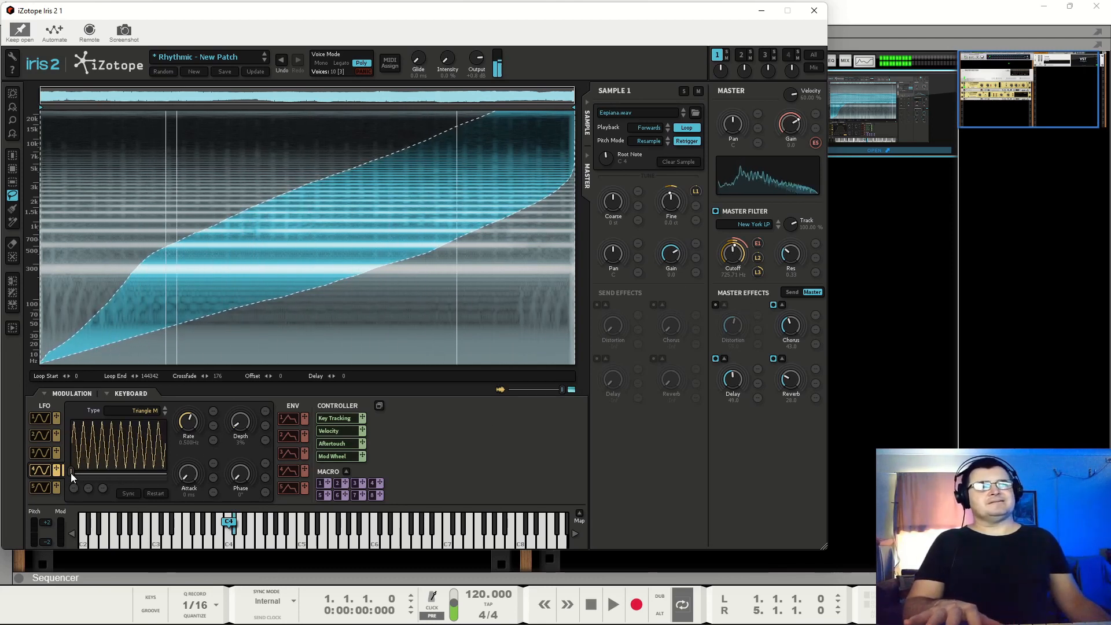
pyautogui.moveTo(70, 473); pyautogui.dragTo(98, 474)
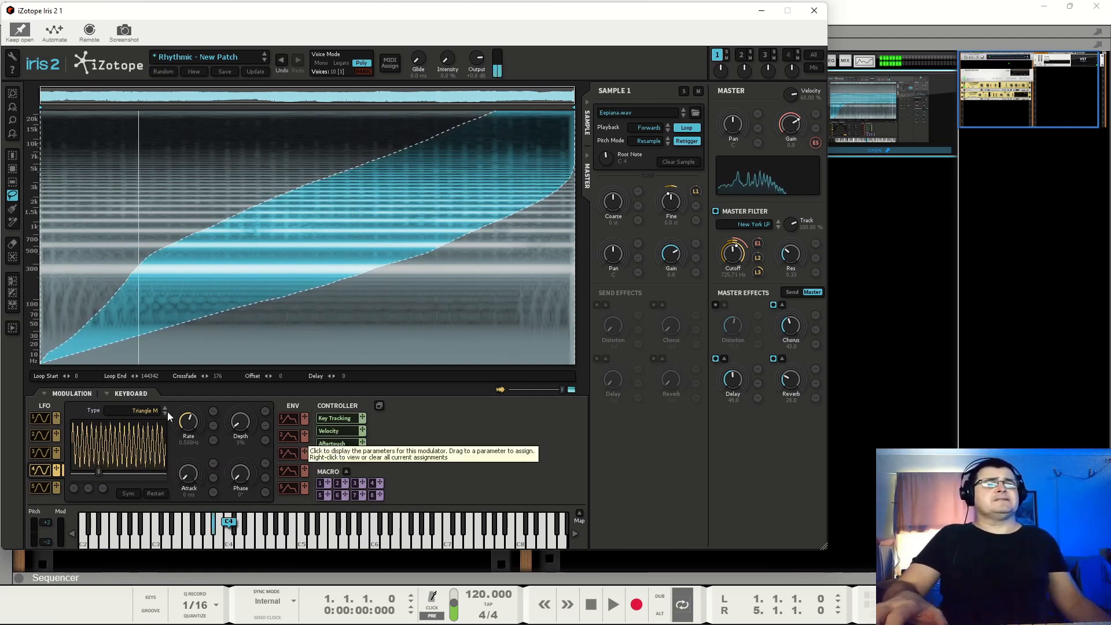
# Step: Slow LFO 4's rate to about 0.057 Hz with a low depth, and raise the synth's output level slightly
pyautogui.moveTo(190, 420); pyautogui.dragTo(191, 436)
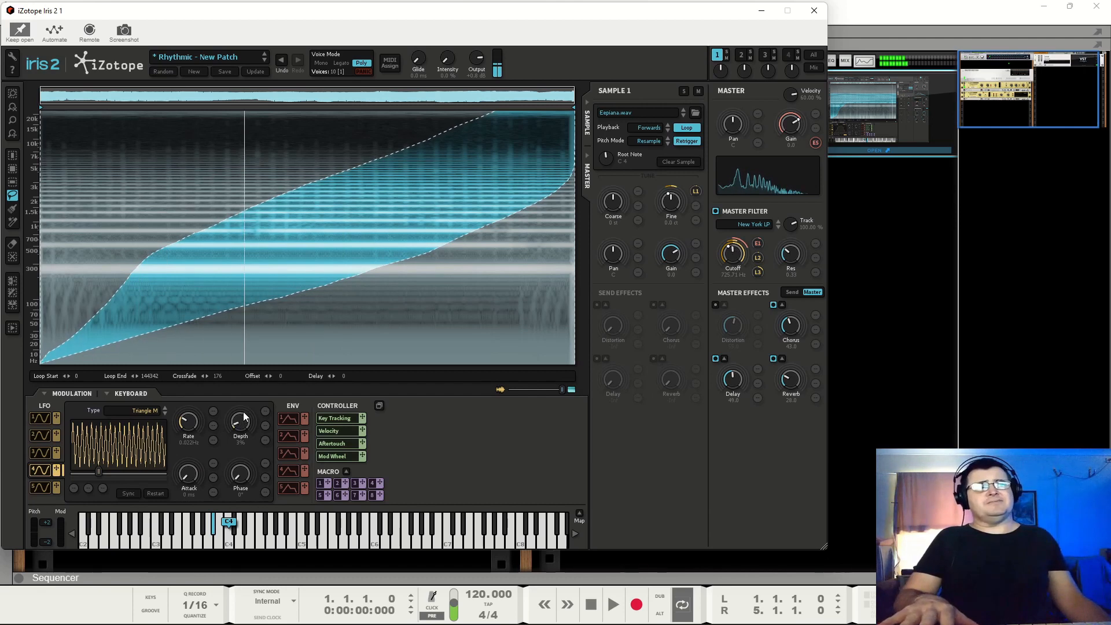
pyautogui.moveTo(243, 411); pyautogui.dragTo(245, 398)
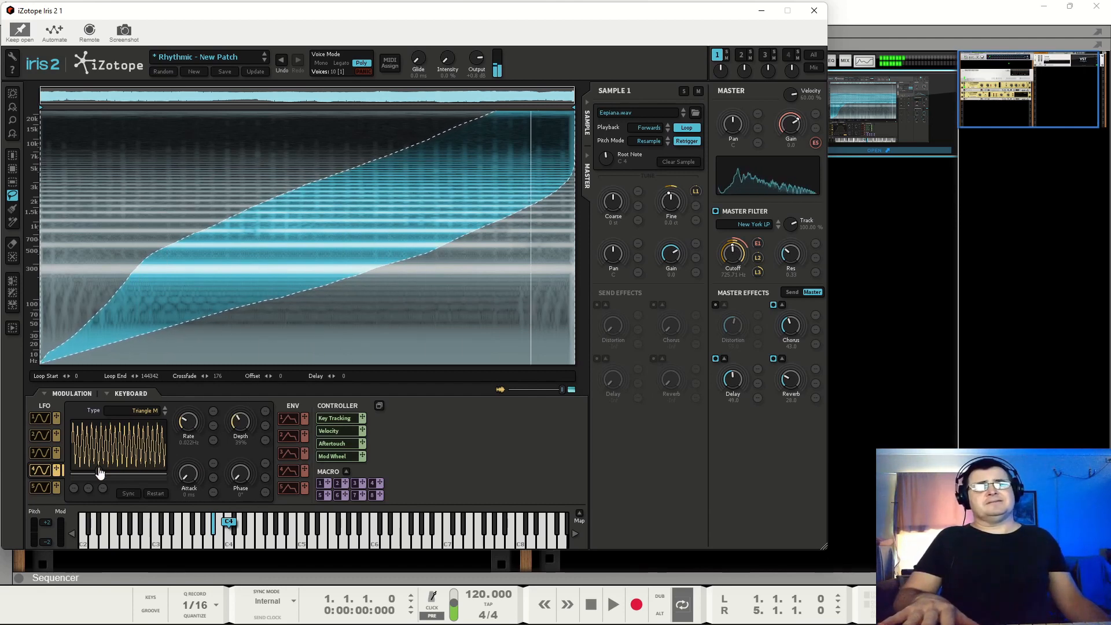
pyautogui.moveTo(97, 470)
pyautogui.mouseDown()
pyautogui.moveTo(66, 478)
pyautogui.moveTo(154, 475)
pyautogui.moveTo(93, 478)
pyautogui.mouseUp()
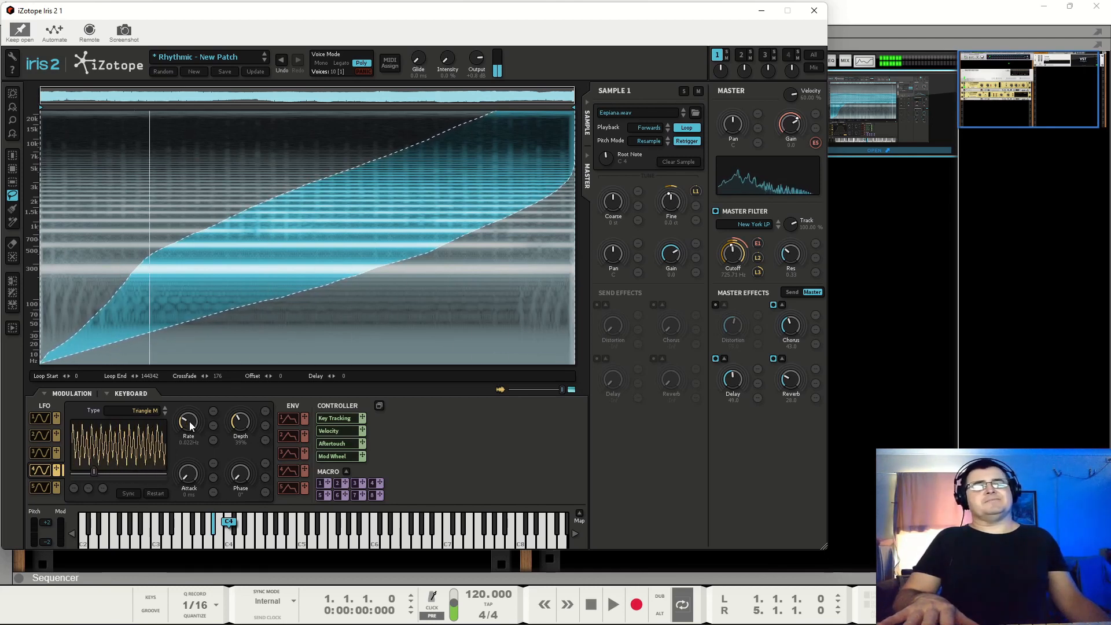
pyautogui.moveTo(232, 422); pyautogui.dragTo(240, 441)
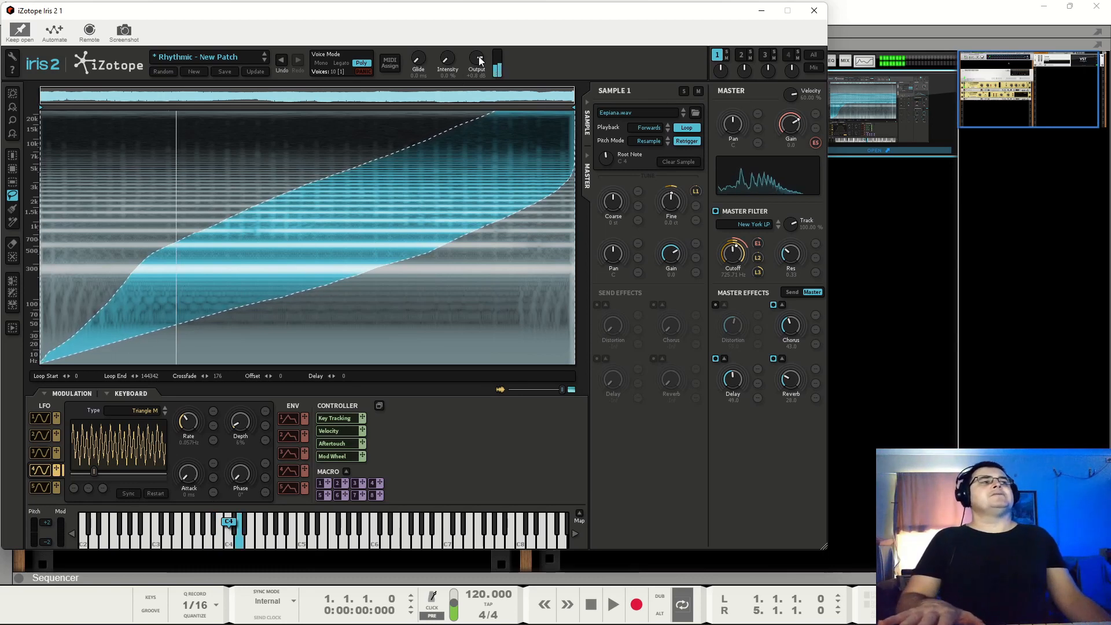
pyautogui.moveTo(481, 59); pyautogui.dragTo(484, 54)
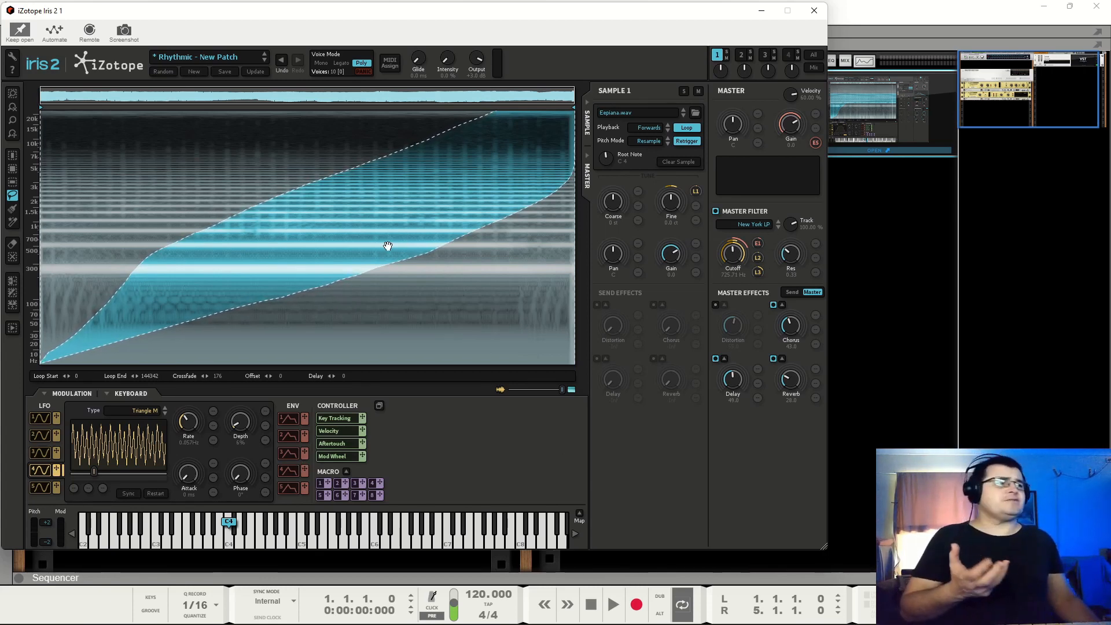
# Step: Examine the context options of the master cutoff's first modulation slot and of sample 1's spectrogram
pyautogui.rightClick(757, 242)
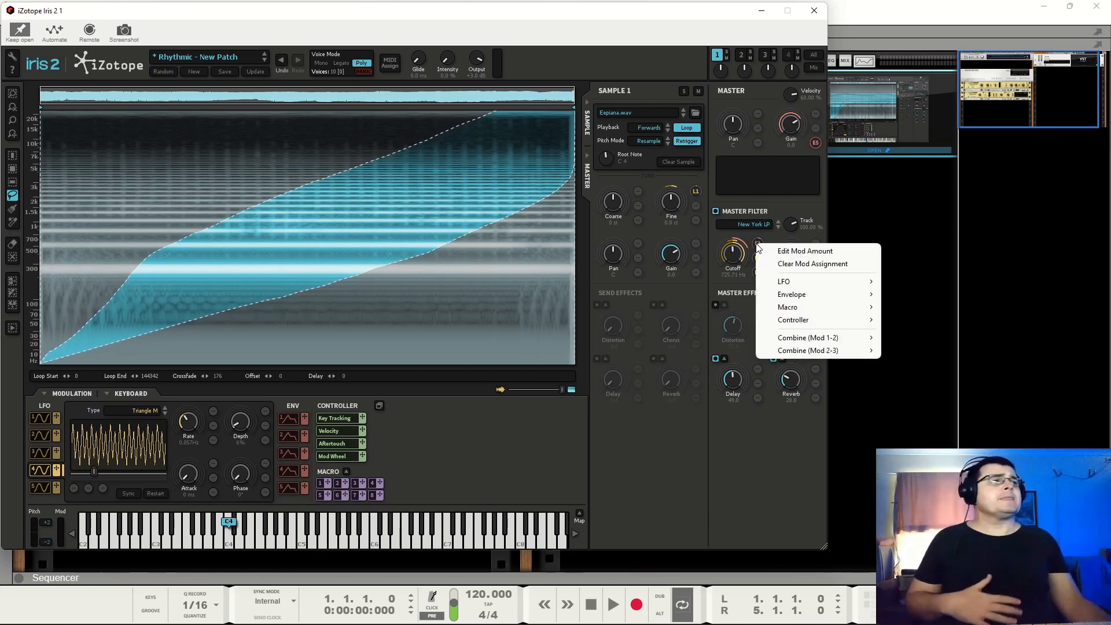
pyautogui.rightClick(320, 214)
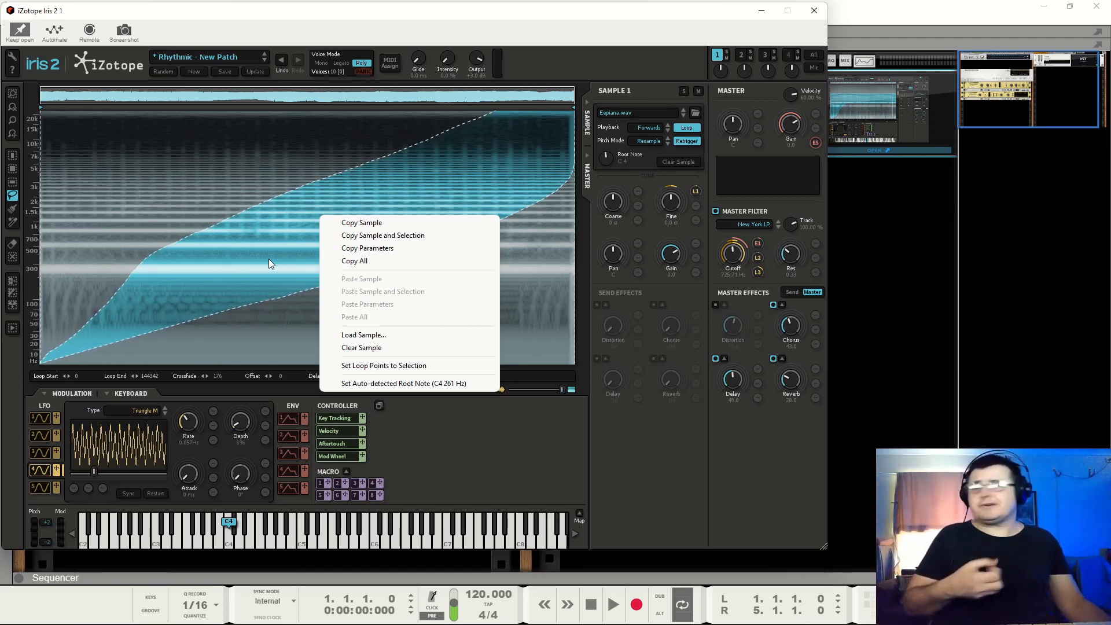
pyautogui.click(583, 272)
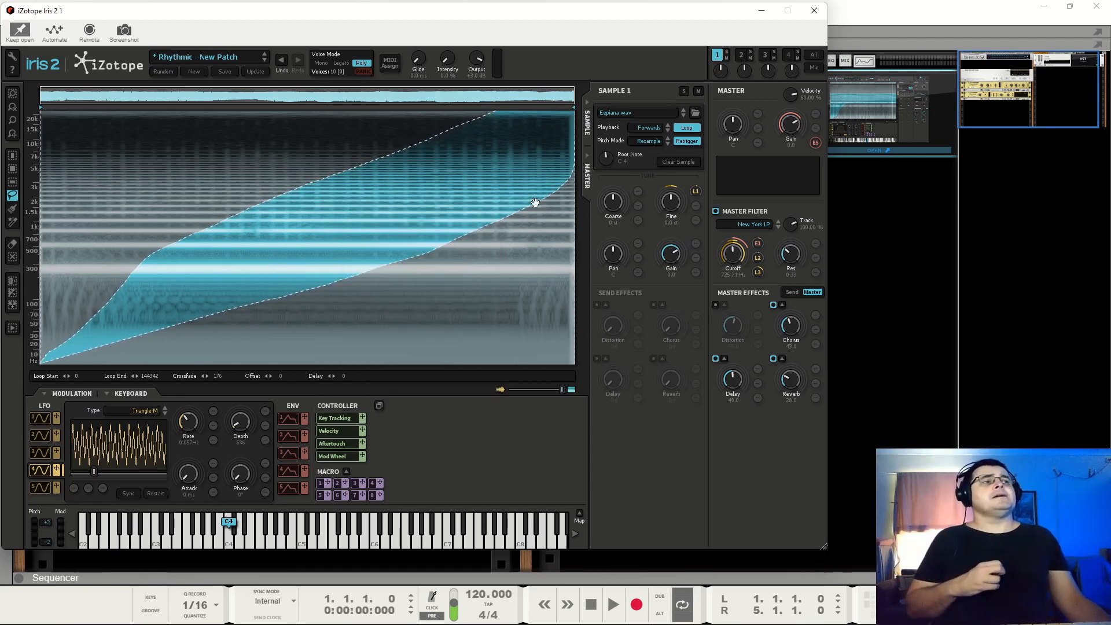
# Step: Review samples 2, 3 and 4, return to sample 1, and compare the sound with the master filter off and on
pyautogui.click(742, 55)
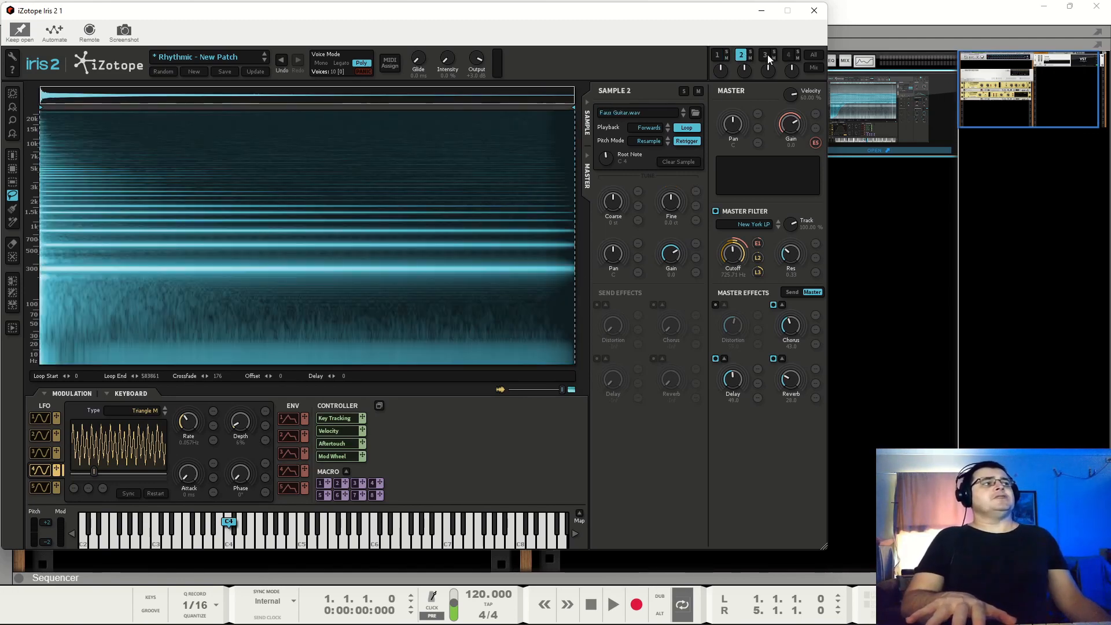
pyautogui.click(766, 57)
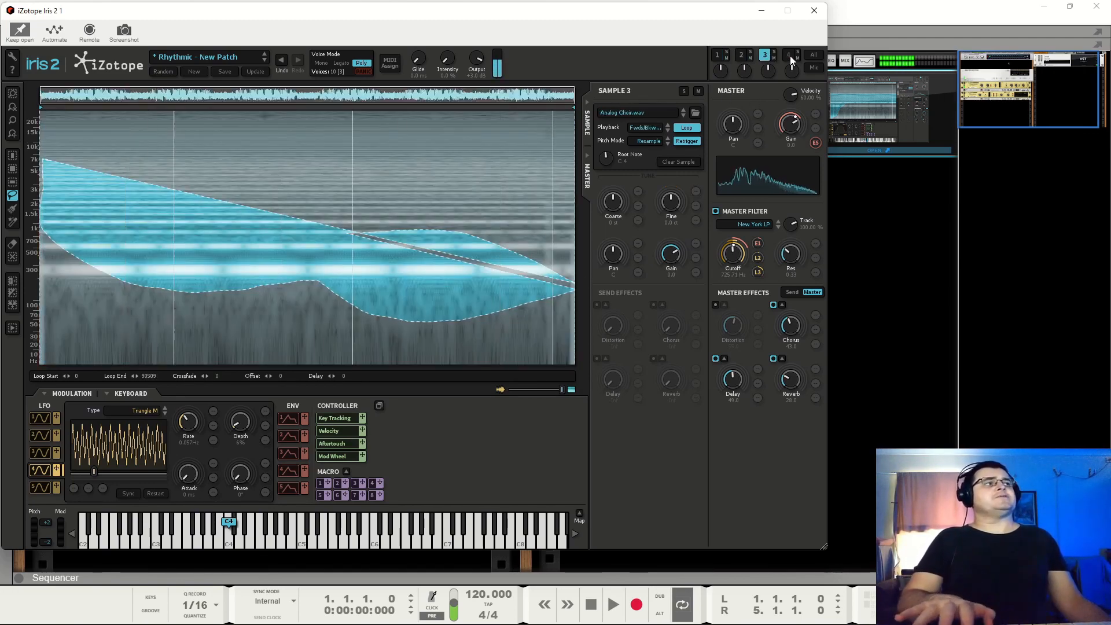
pyautogui.click(790, 56)
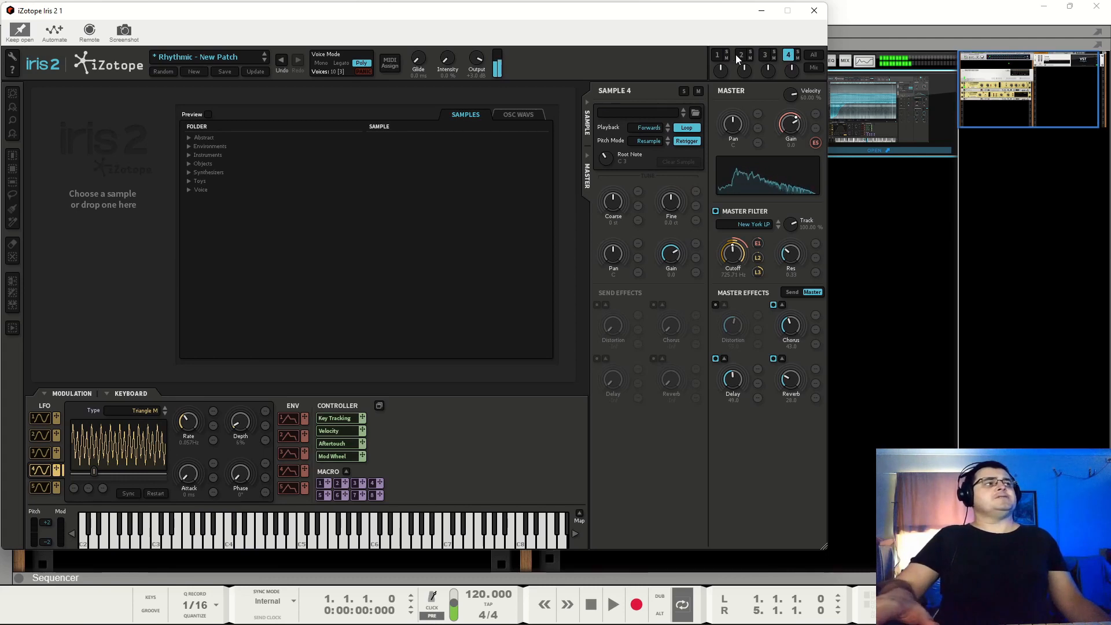
pyautogui.click(718, 54)
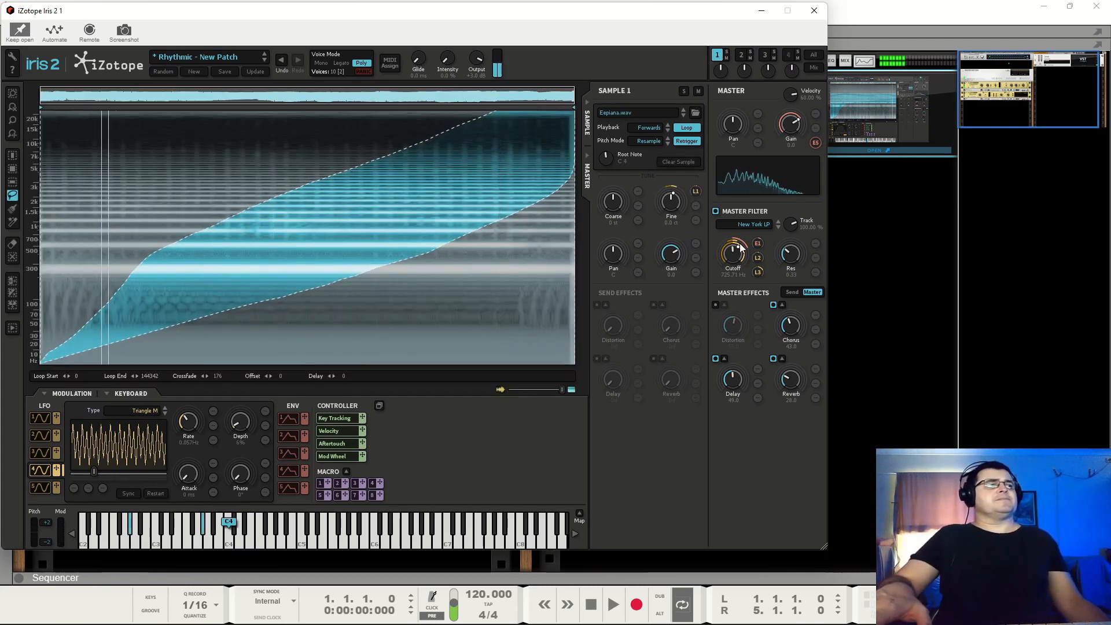
pyautogui.click(716, 212)
pyautogui.click(716, 211)
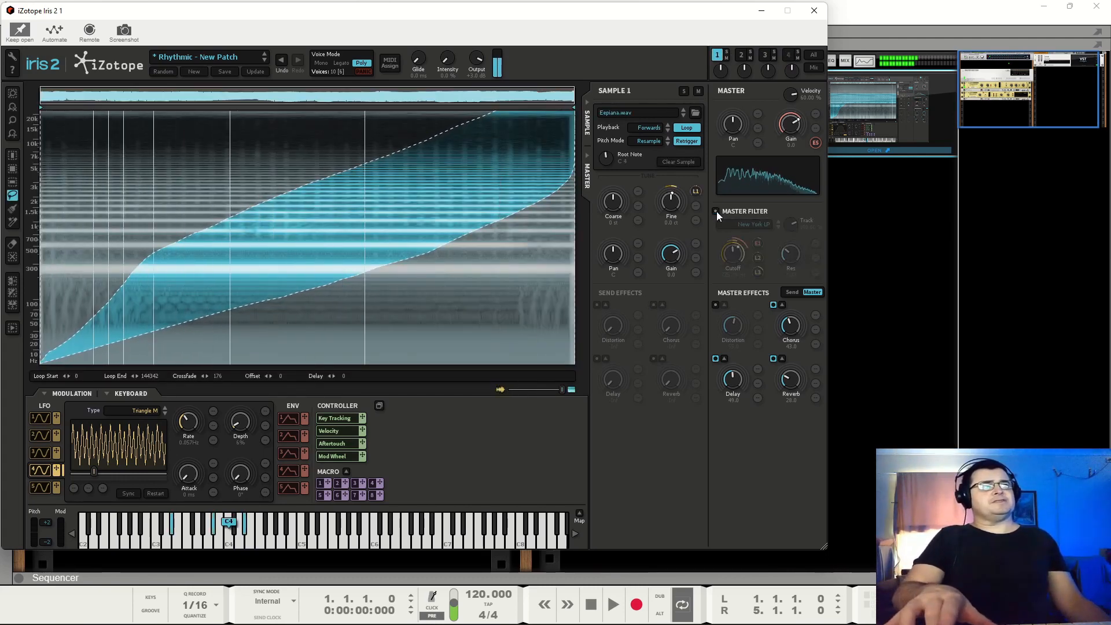
# Step: Lower the master delay to about 36 and switch the effects routing from Master to Send
pyautogui.moveTo(743, 377); pyautogui.dragTo(735, 394)
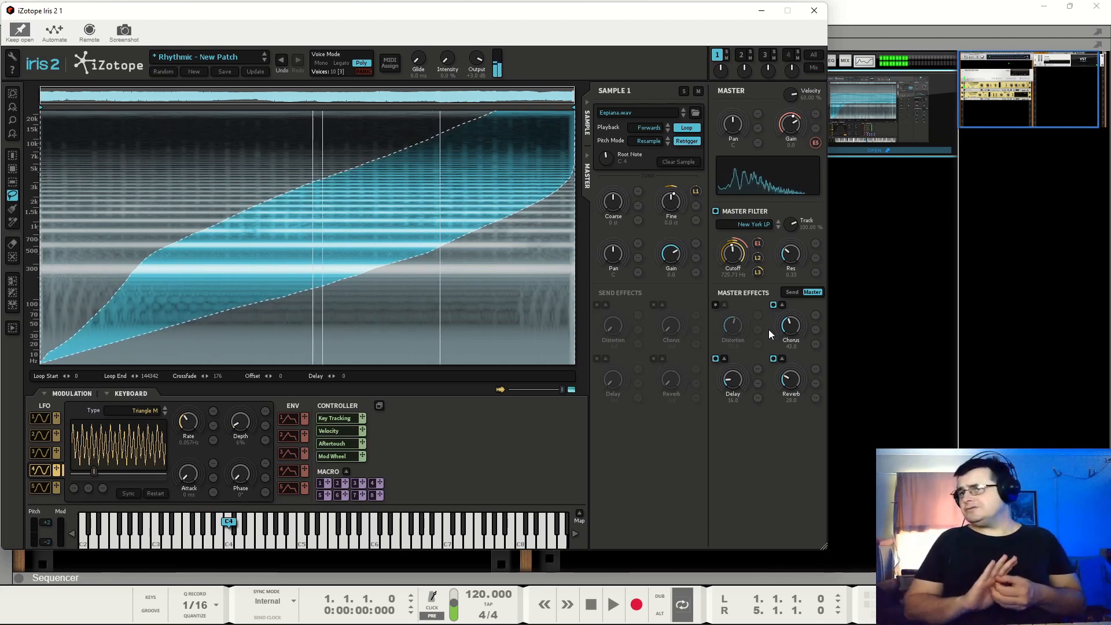
pyautogui.click(794, 293)
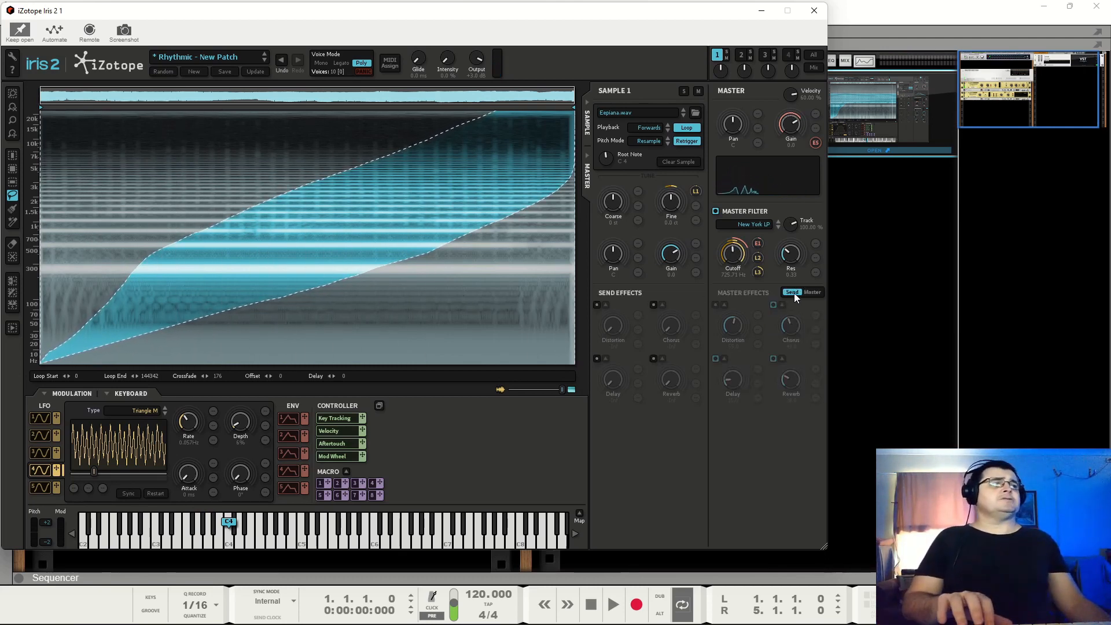